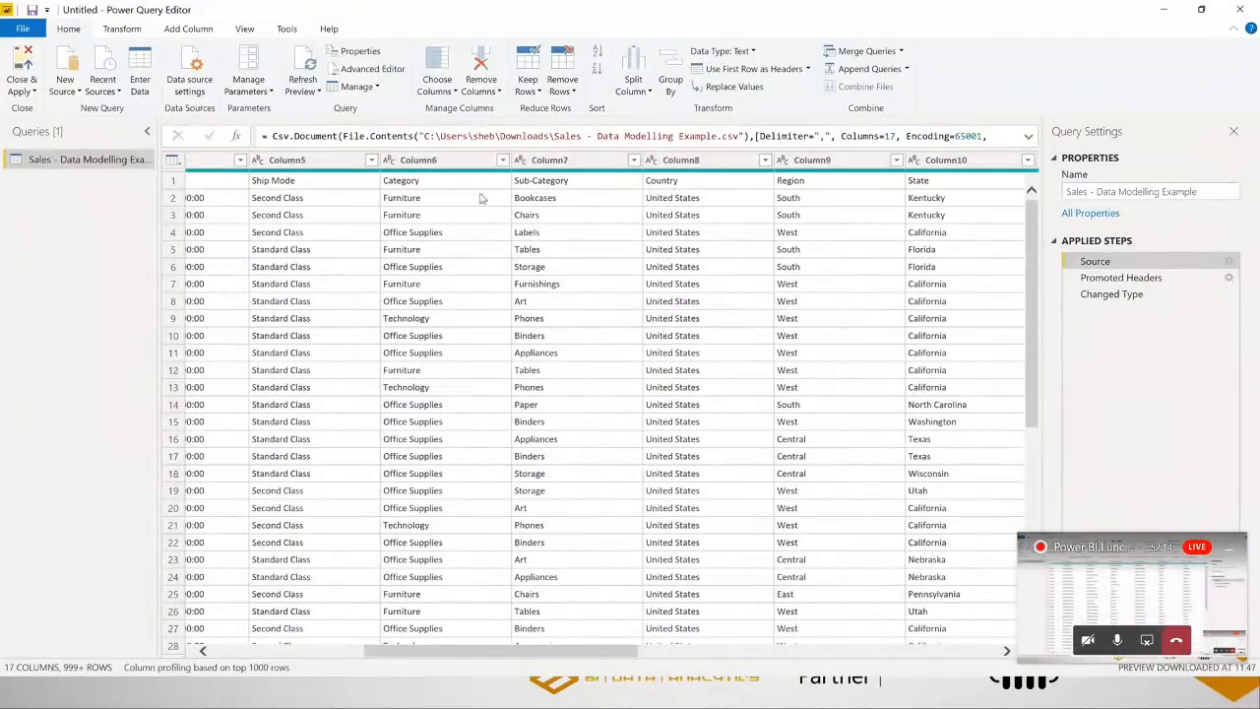
Add the Customer Name column from the sales table's Changed Type step as a new query
{"action": "left_click_drag", "start_coordinate": [566, 650], "coordinate": [927, 654]}
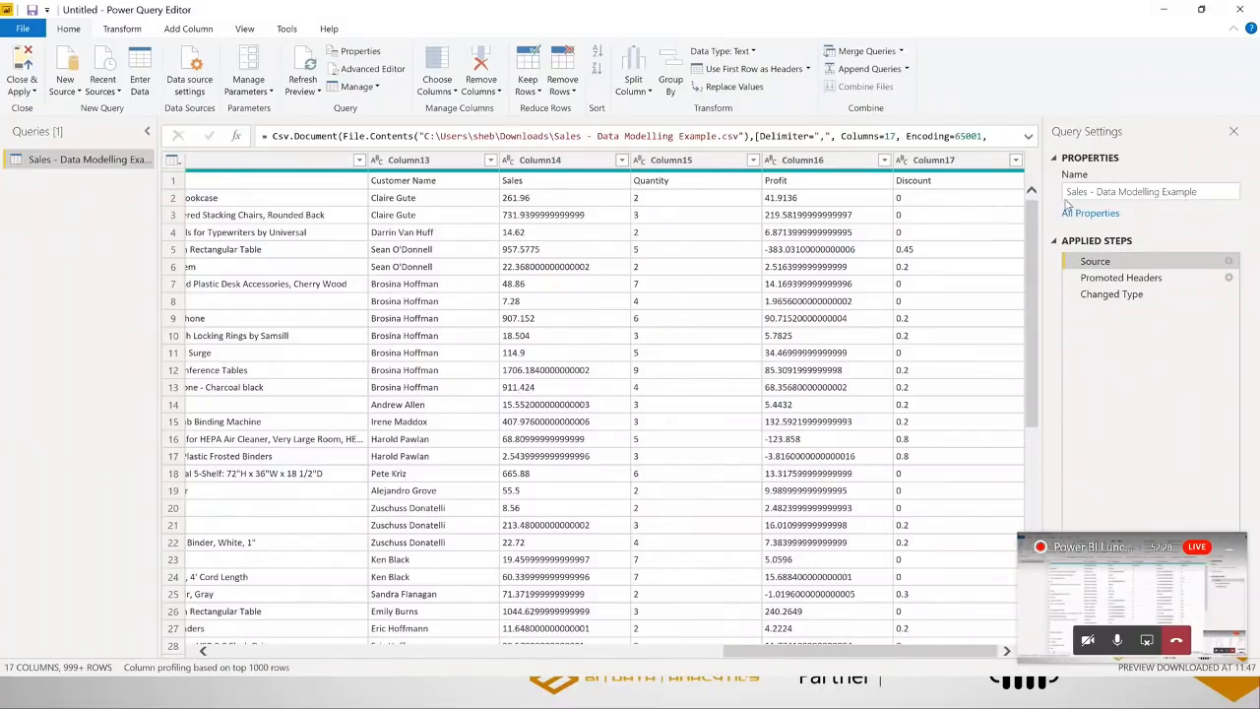
{"action": "left_click", "coordinate": [1102, 295]}
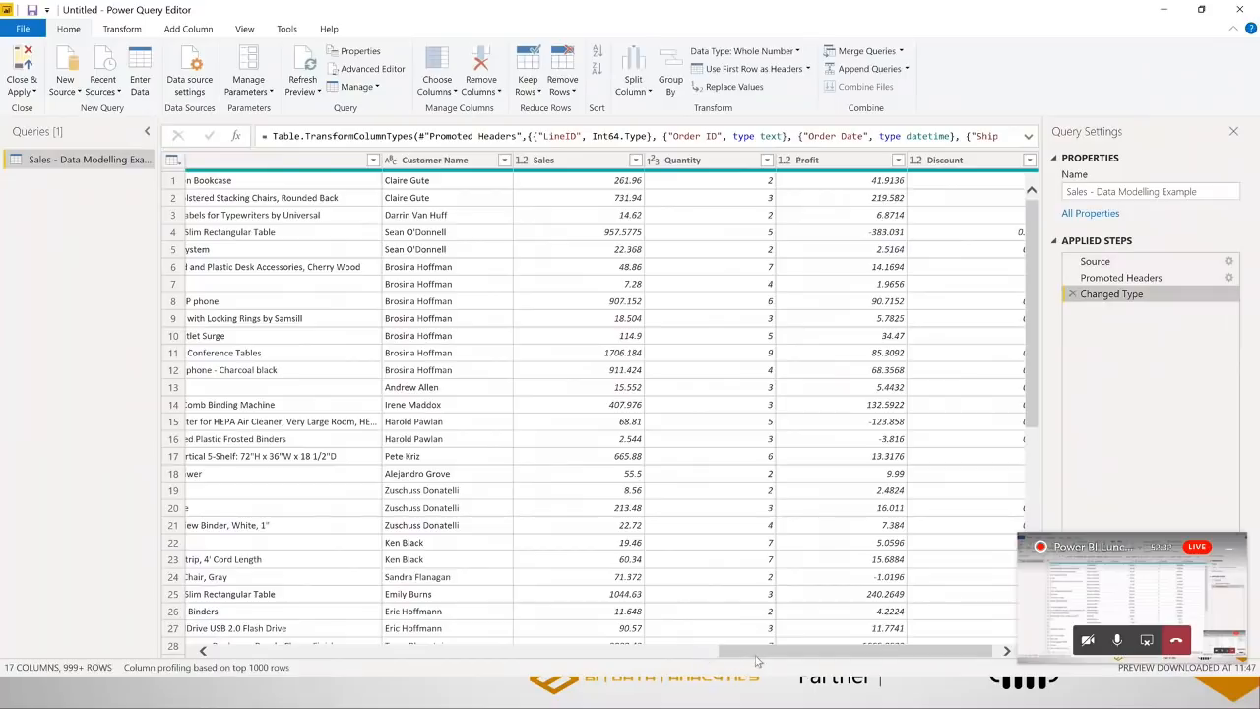
{"action": "left_click_drag", "start_coordinate": [758, 655], "coordinate": [252, 655]}
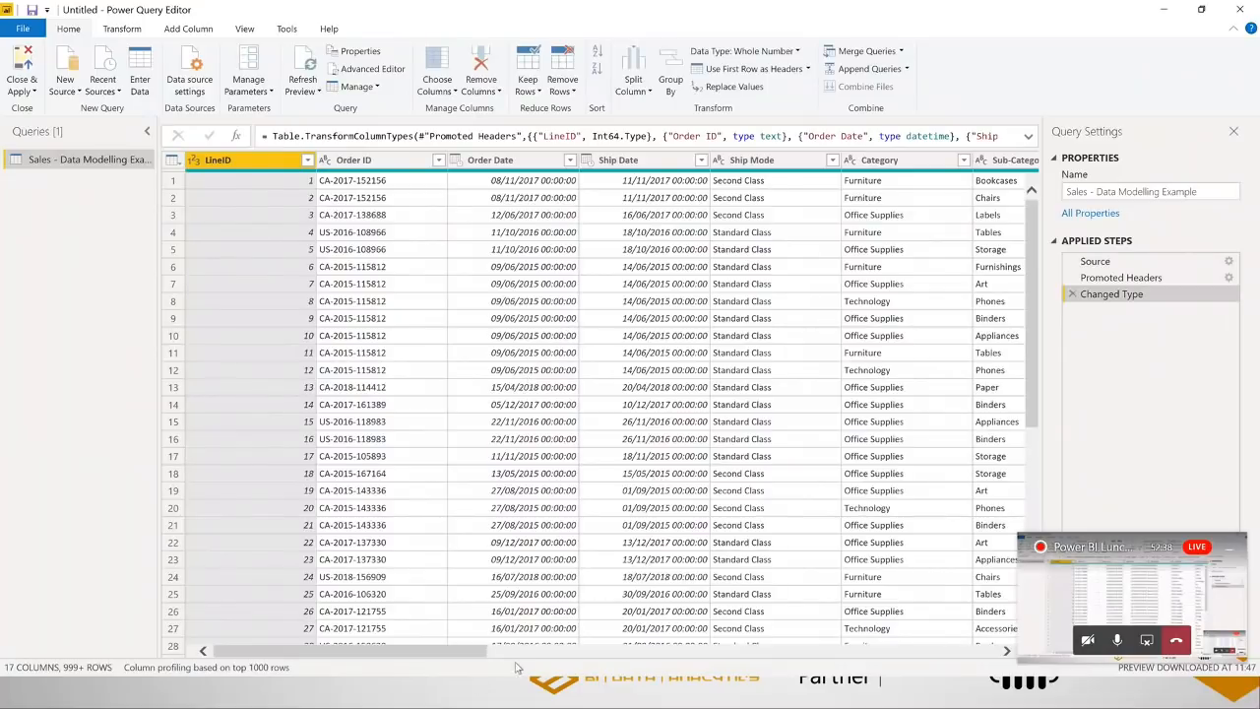
{"action": "left_click_drag", "start_coordinate": [471, 654], "coordinate": [965, 642]}
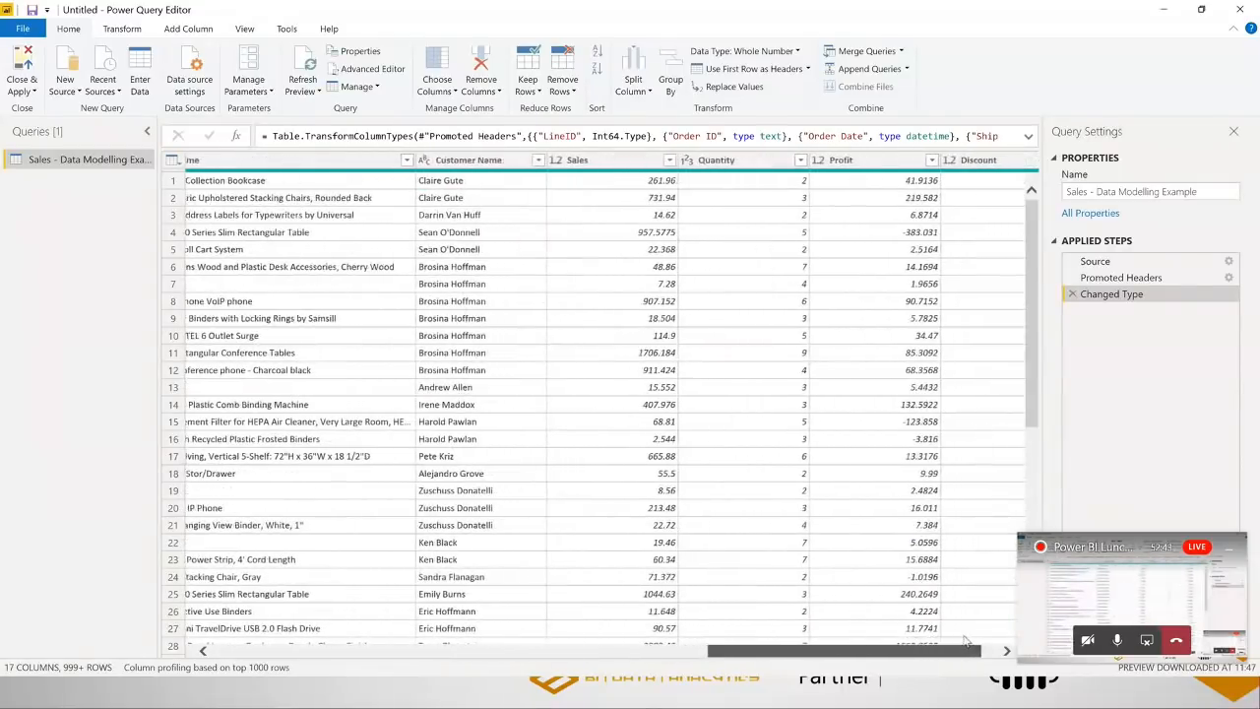
{"action": "left_click", "coordinate": [482, 162]}
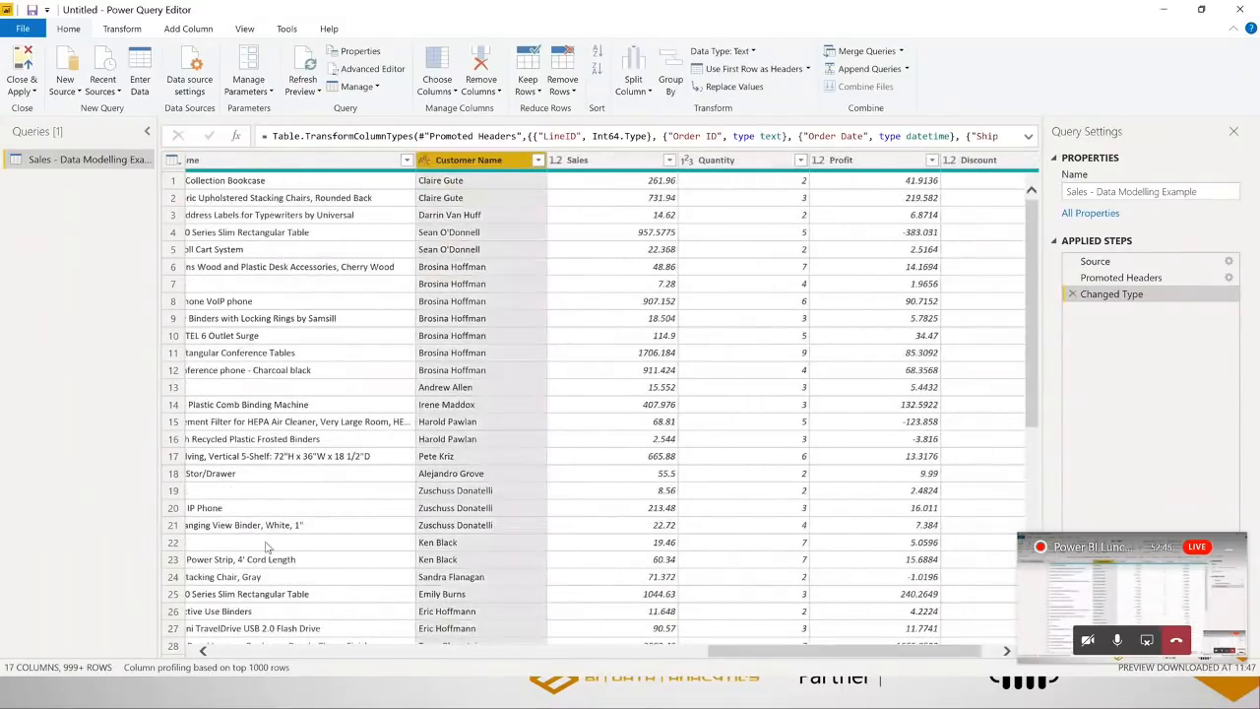
{"action": "right_click", "coordinate": [465, 166]}
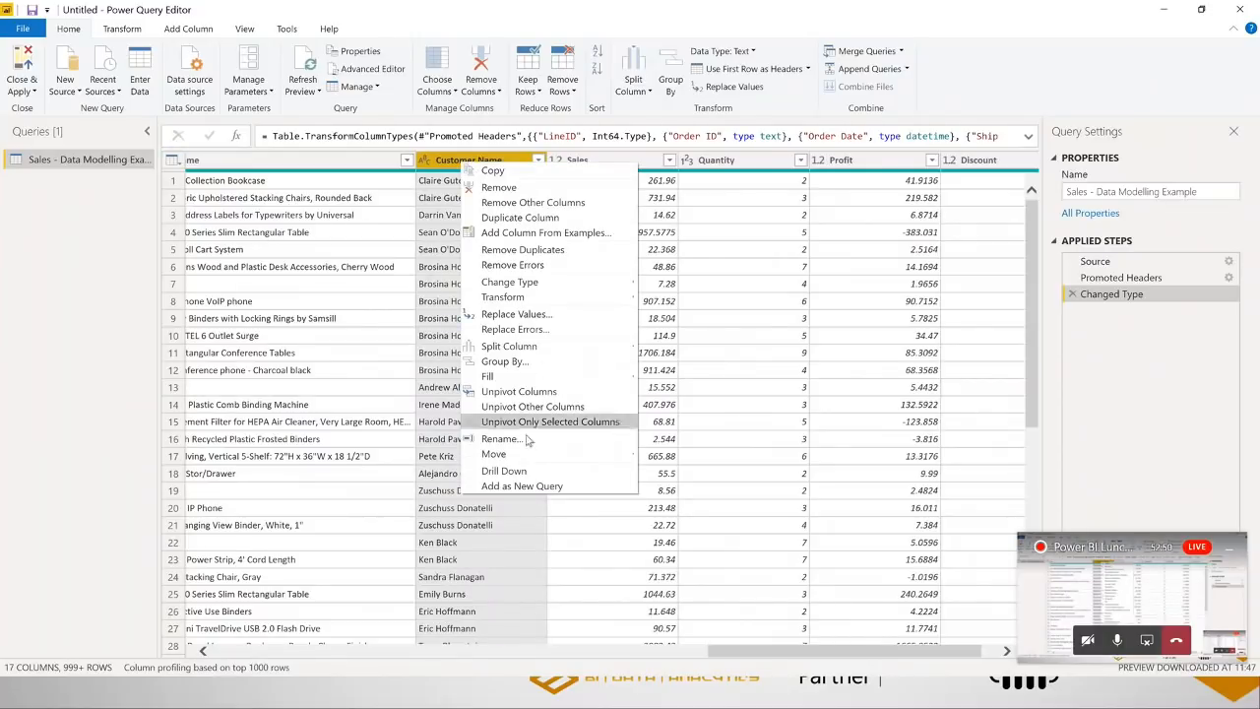
{"action": "left_click", "coordinate": [522, 485]}
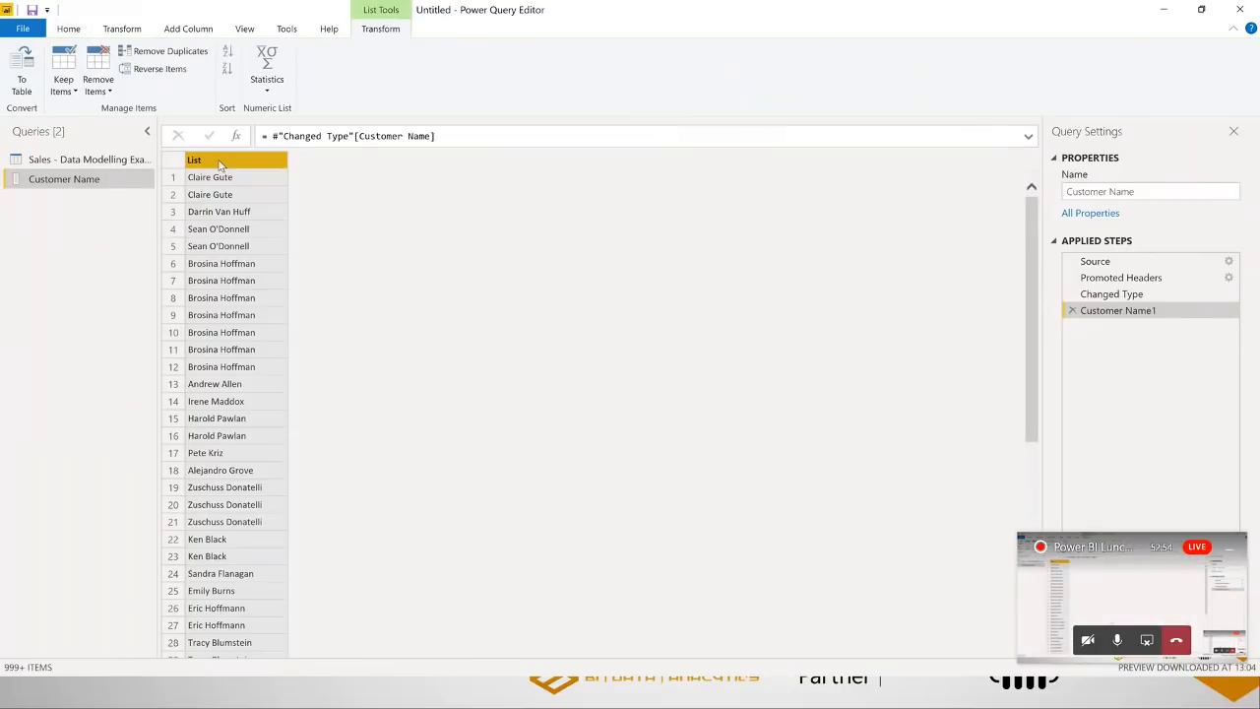
Convert the customer name list to a table with the default settings and remove its duplicate rows
{"action": "left_click", "coordinate": [24, 73]}
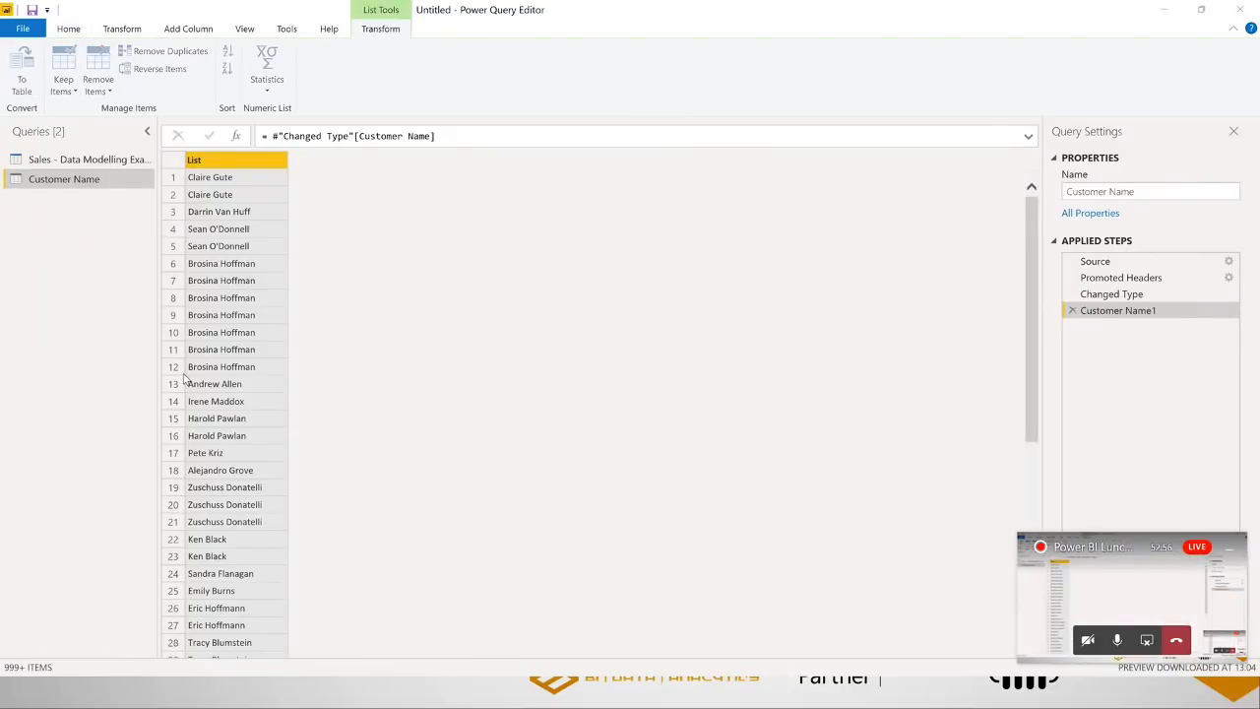
{"action": "left_click", "coordinate": [807, 411]}
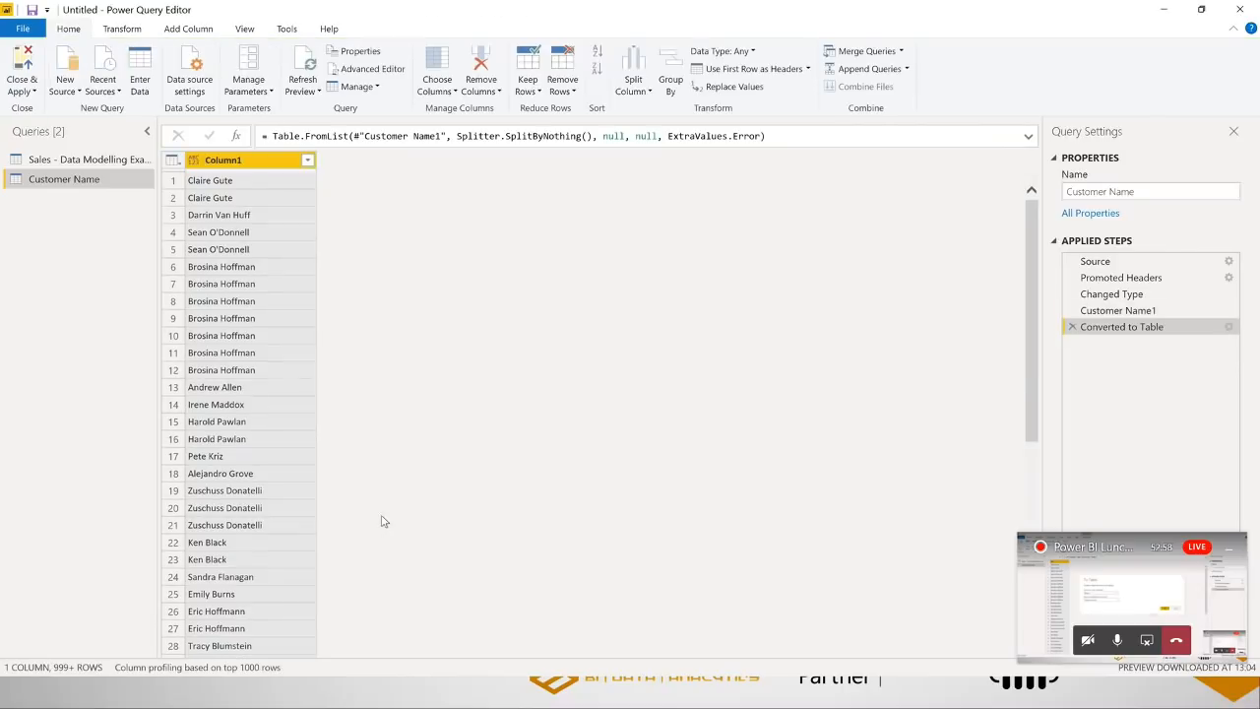
{"action": "left_click", "coordinate": [173, 161]}
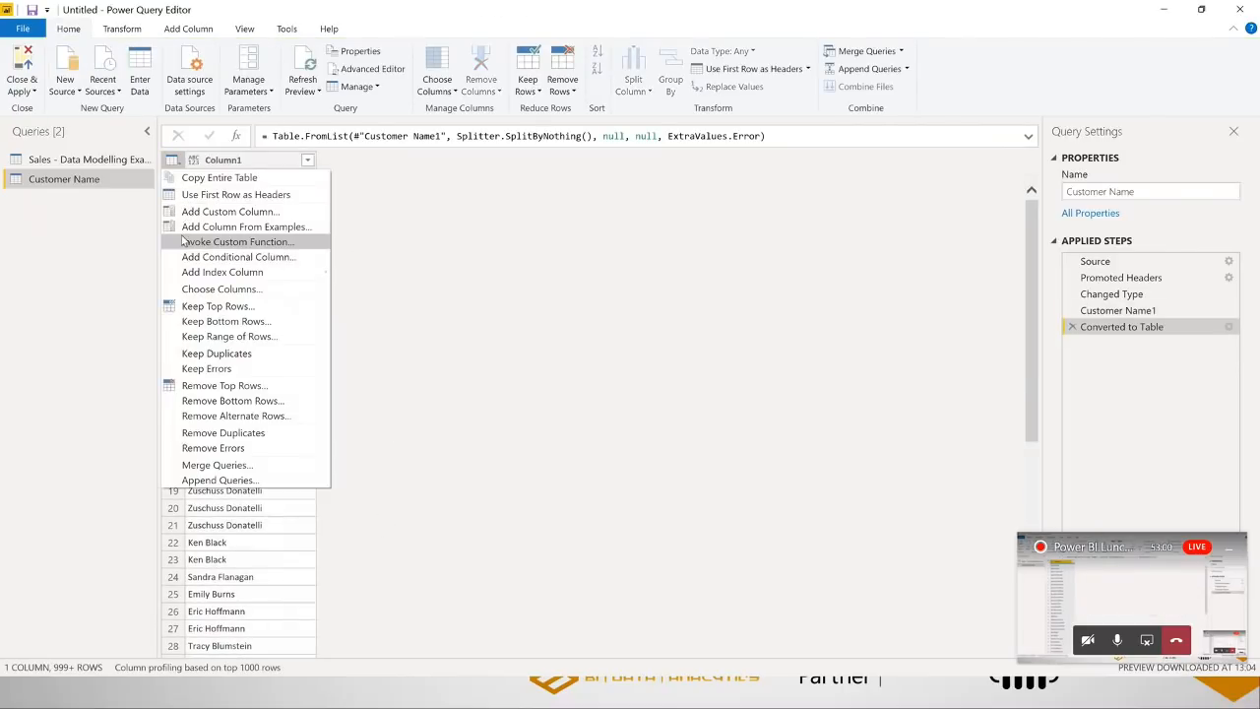
{"action": "left_click", "coordinate": [260, 438]}
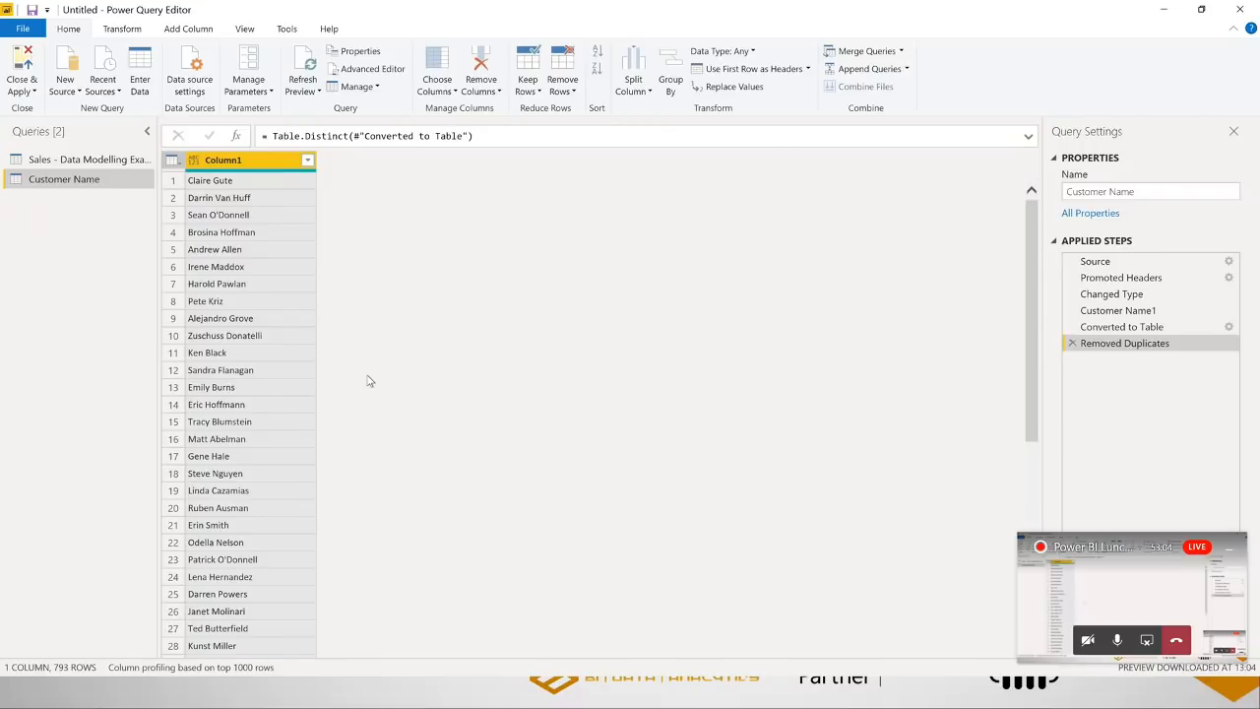
Add an index column starting from 1 to the customer table
{"action": "left_click", "coordinate": [202, 31]}
{"action": "left_click", "coordinate": [232, 69]}
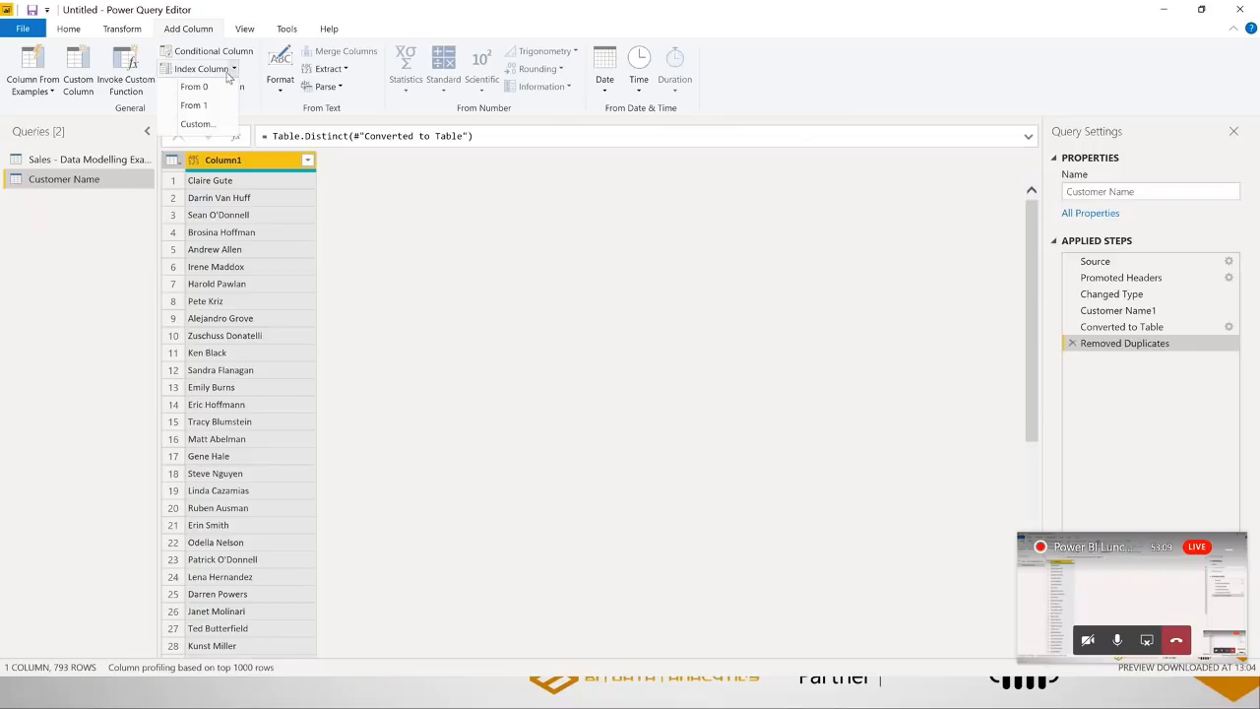
{"action": "left_click", "coordinate": [197, 105]}
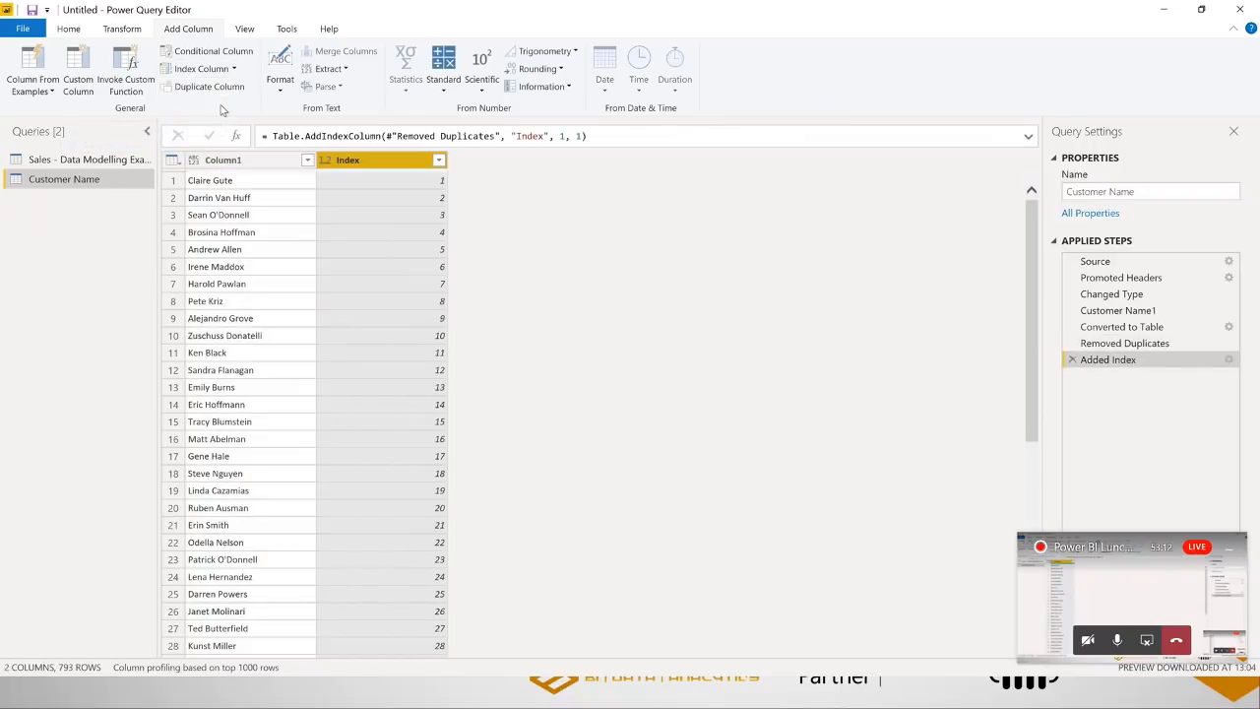
Rename the index column to CustomerID and Column1 to Customer Name
{"action": "double_click", "coordinate": [374, 161]}
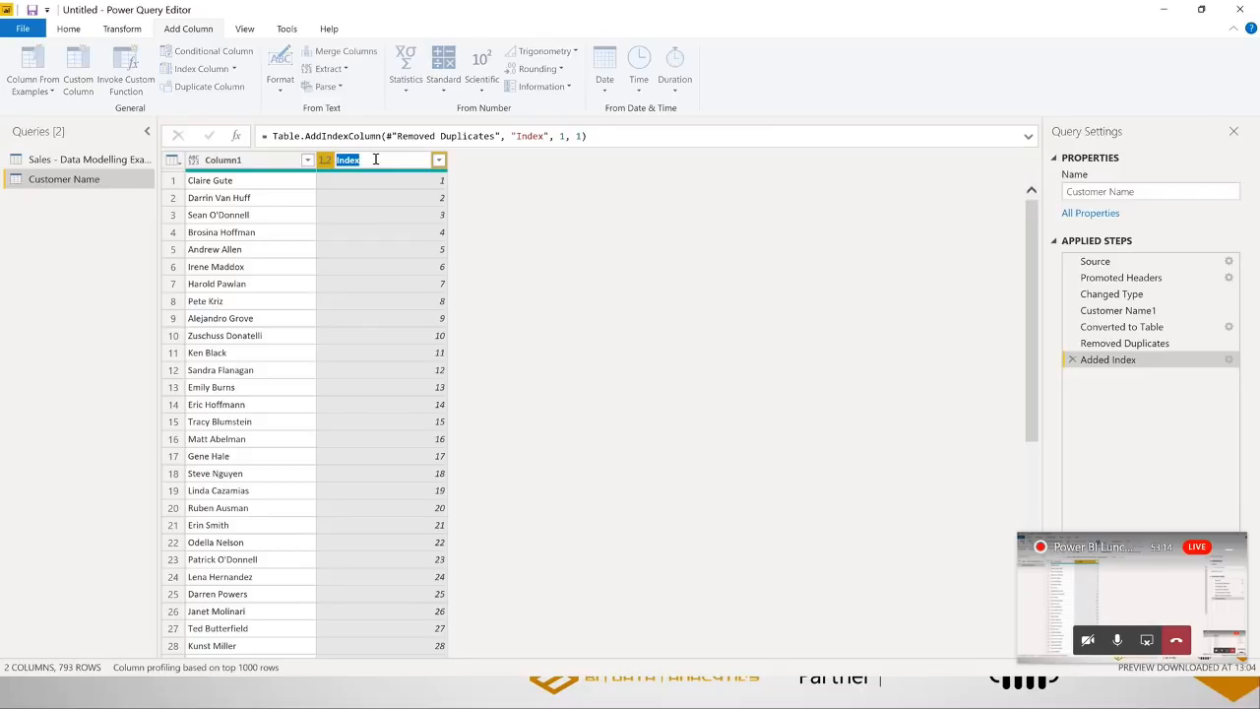
{"action": "type", "text": "CustomerID"}
{"action": "key", "text": "Return"}
{"action": "double_click", "coordinate": [236, 161]}
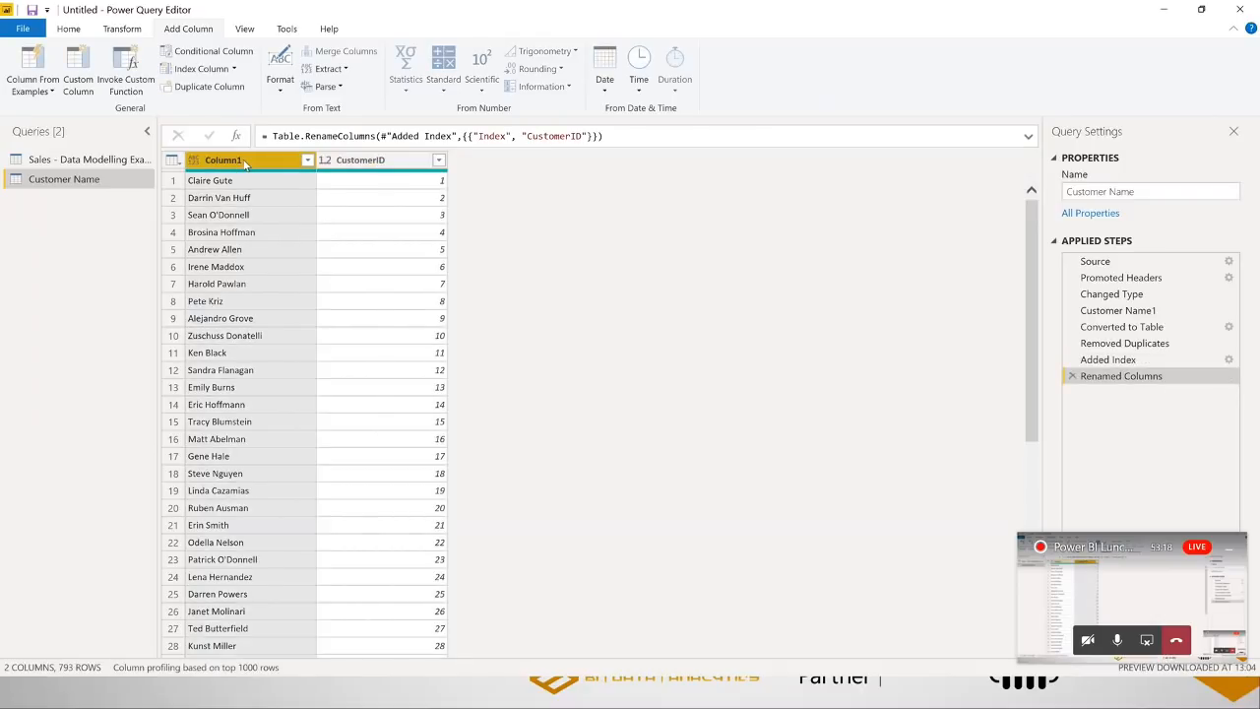
{"action": "type", "text": "Customer Name"}
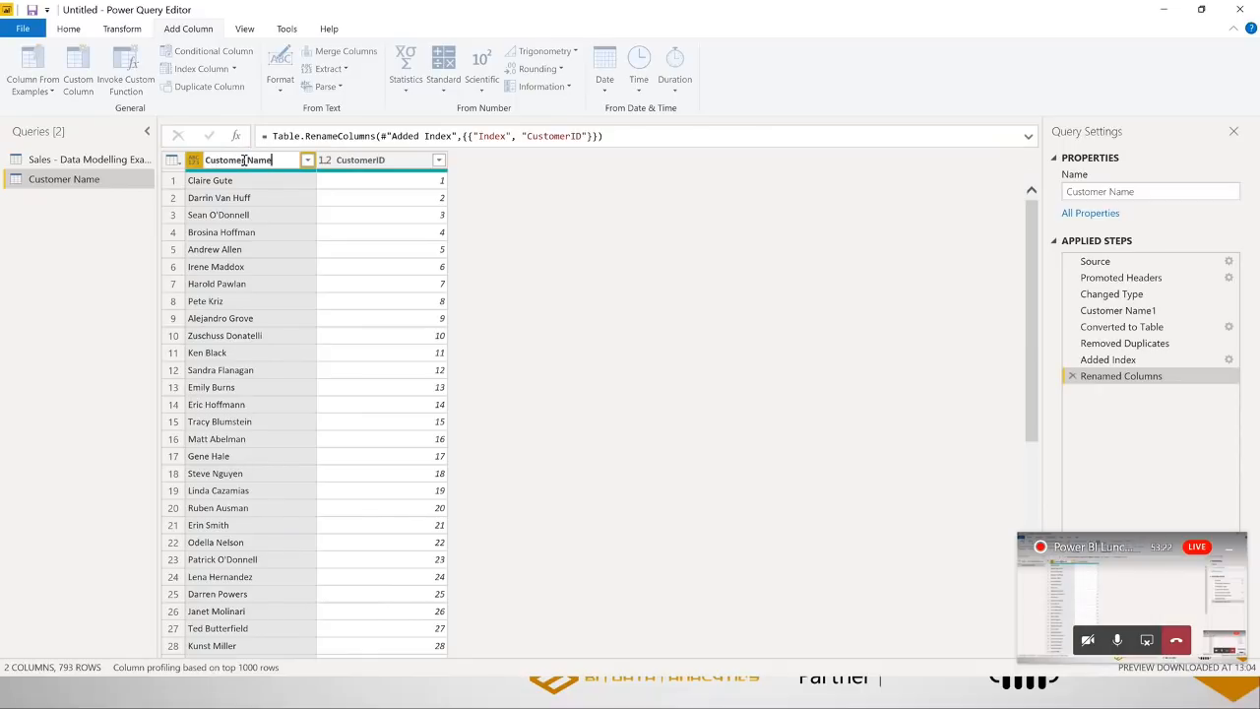
{"action": "key", "text": "Return"}
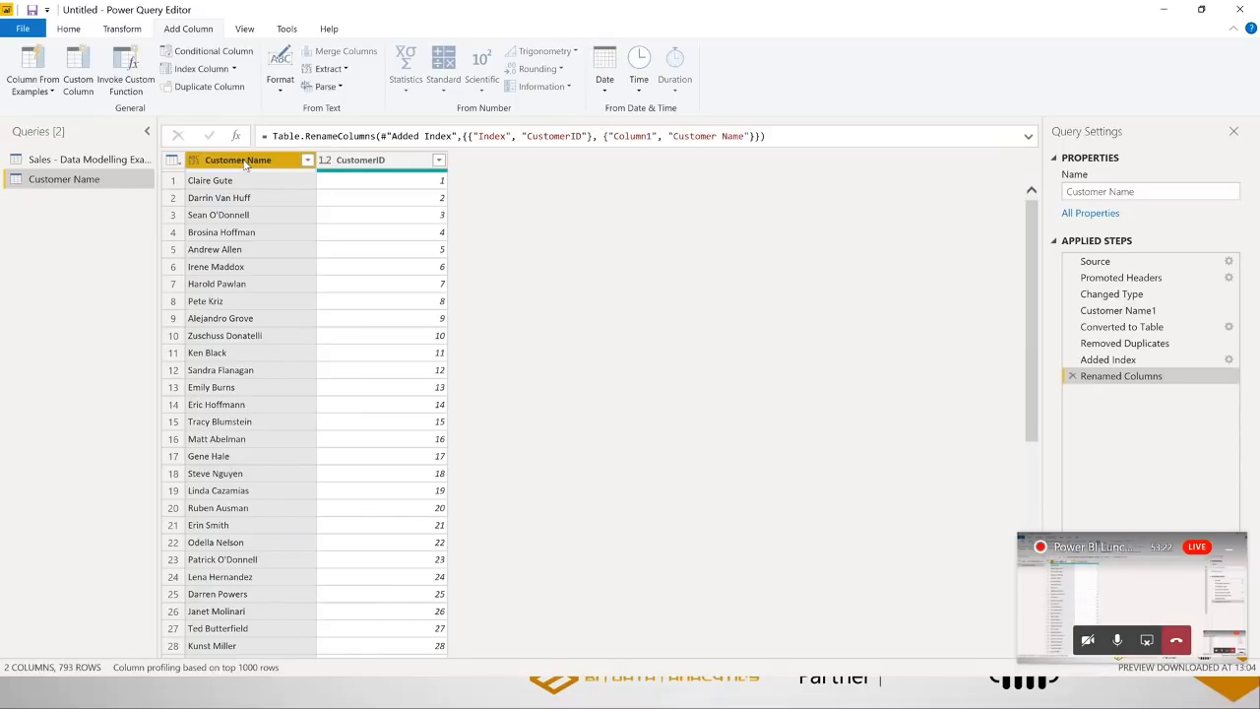
Rename the customer query to DIM Customer
{"action": "left_click", "coordinate": [1134, 192]}
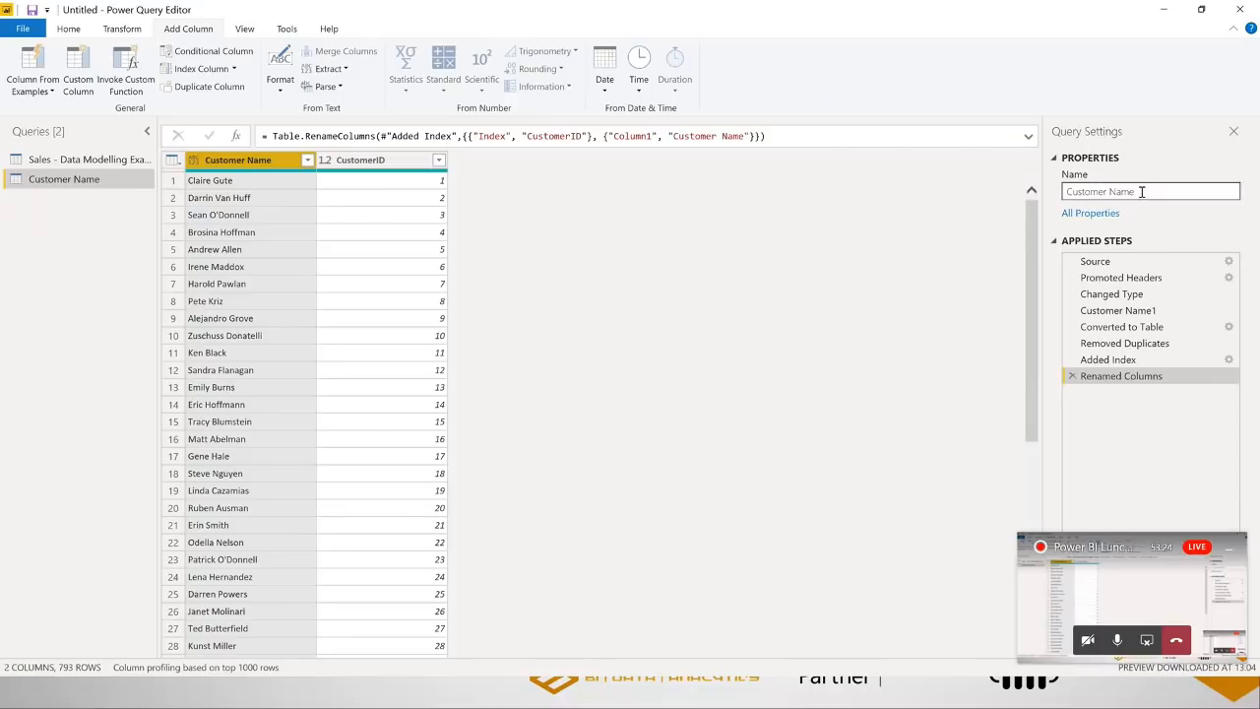
{"action": "double_click", "coordinate": [1134, 192]}
{"action": "key", "text": "BackSpace"}
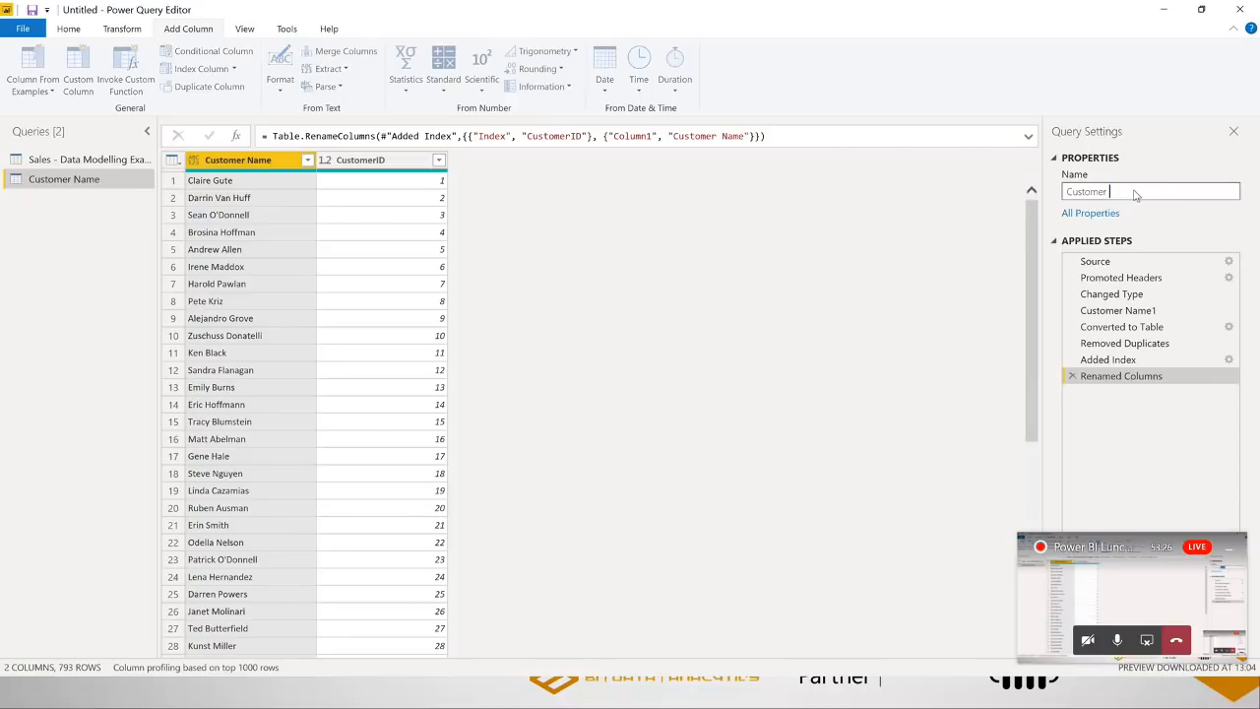
{"action": "left_click", "coordinate": [1067, 192]}
{"action": "type", "text": "DIM"}
{"action": "key", "text": "Return"}
Merge the sales query with DIM Customer, matching on Customer Name in both tables with a Left Outer join
{"action": "left_click", "coordinate": [112, 160]}
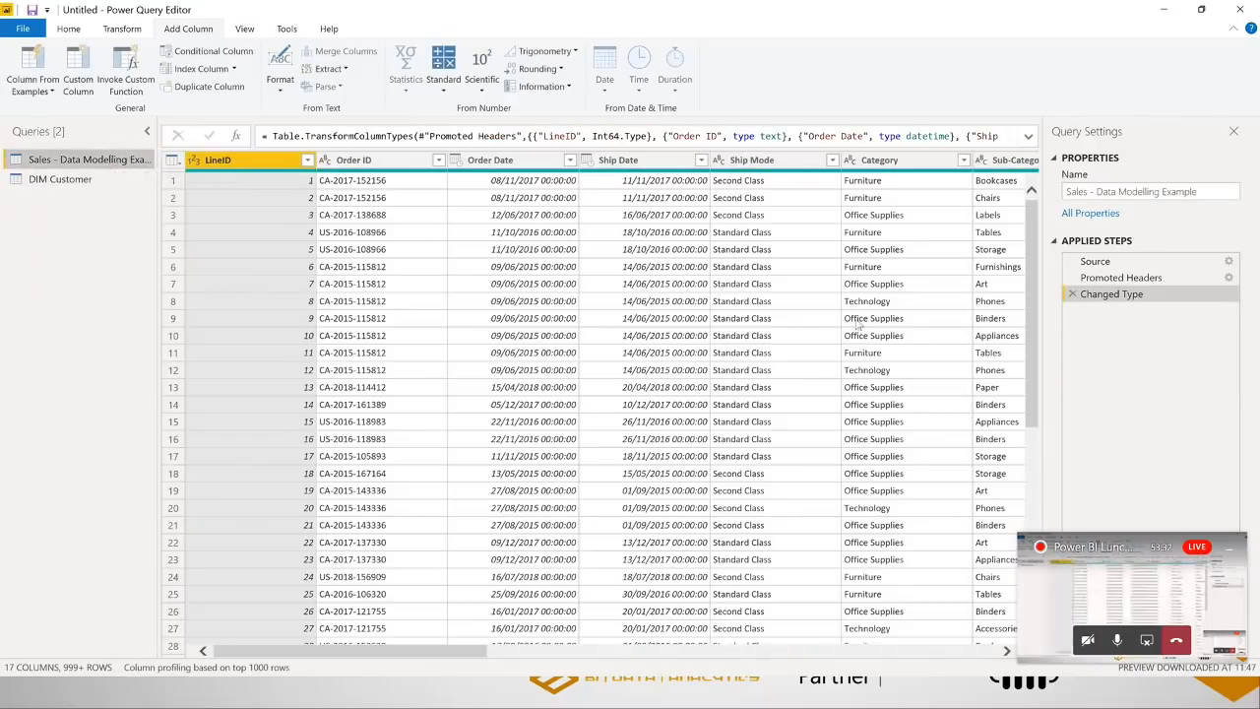
{"action": "left_click", "coordinate": [133, 29]}
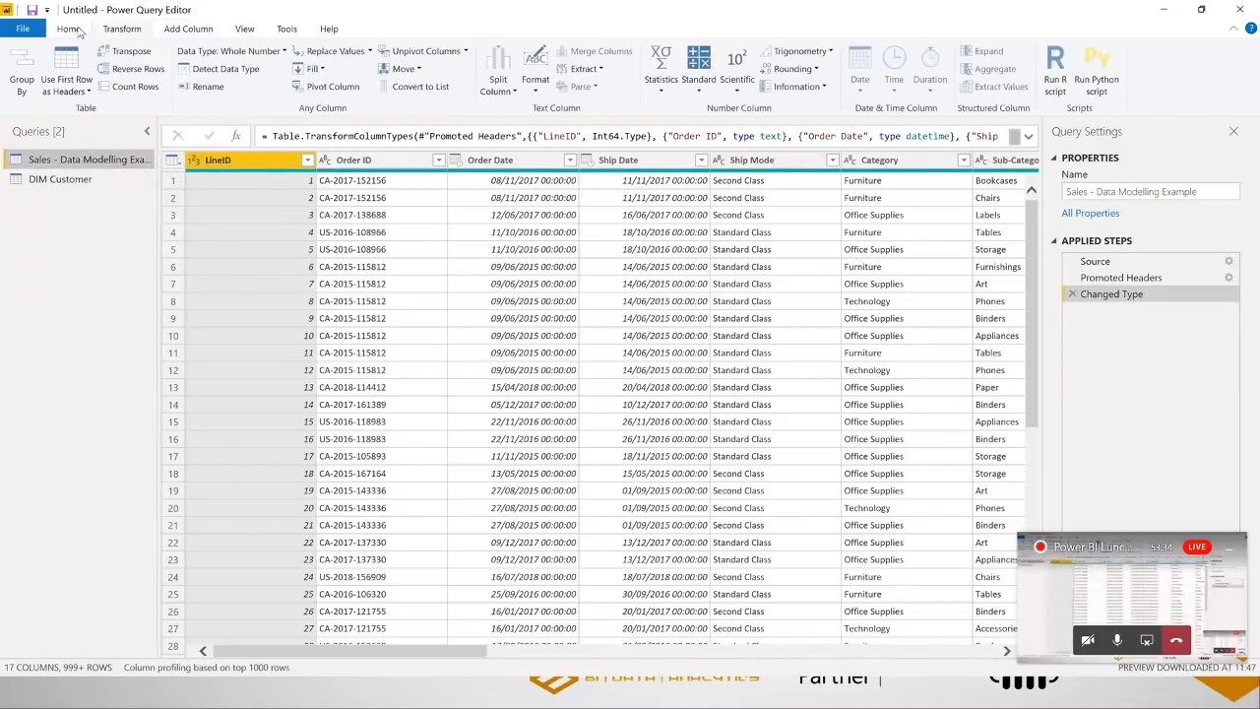
{"action": "left_click", "coordinate": [69, 30]}
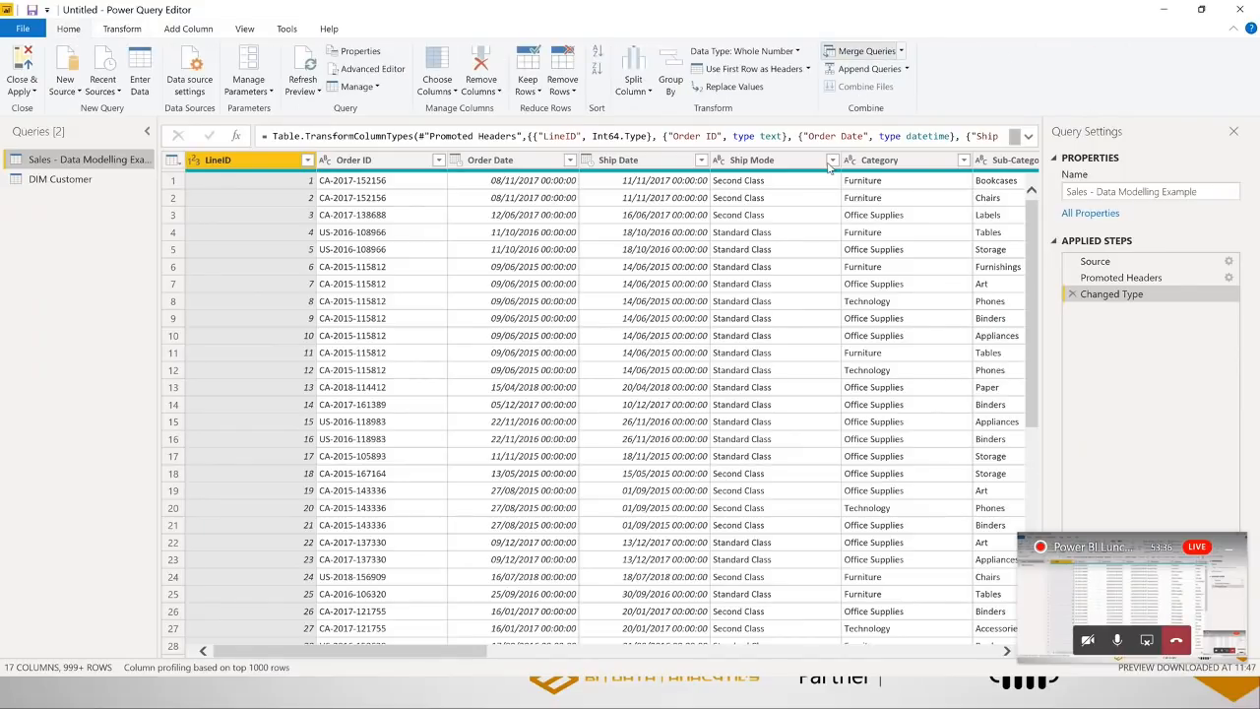
{"action": "left_click", "coordinate": [866, 51]}
{"action": "left_click_drag", "start_coordinate": [584, 284], "coordinate": [849, 300]}
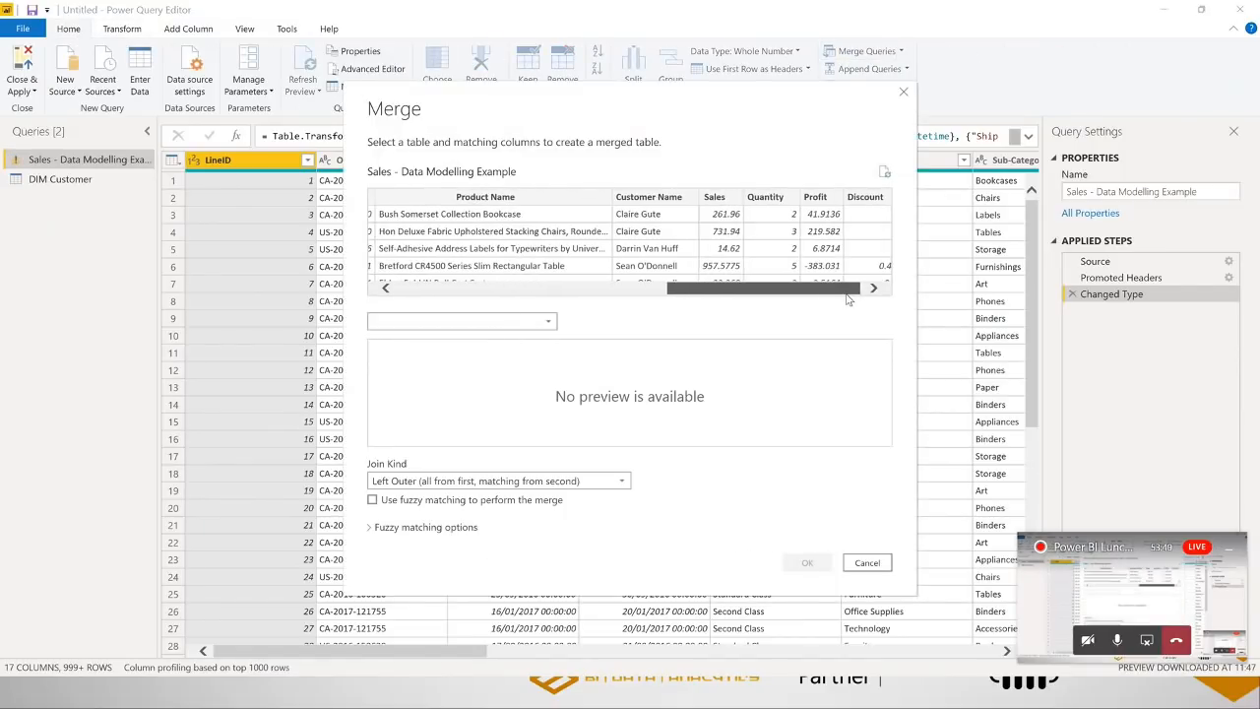
{"action": "left_click", "coordinate": [652, 197]}
{"action": "left_click", "coordinate": [482, 321]}
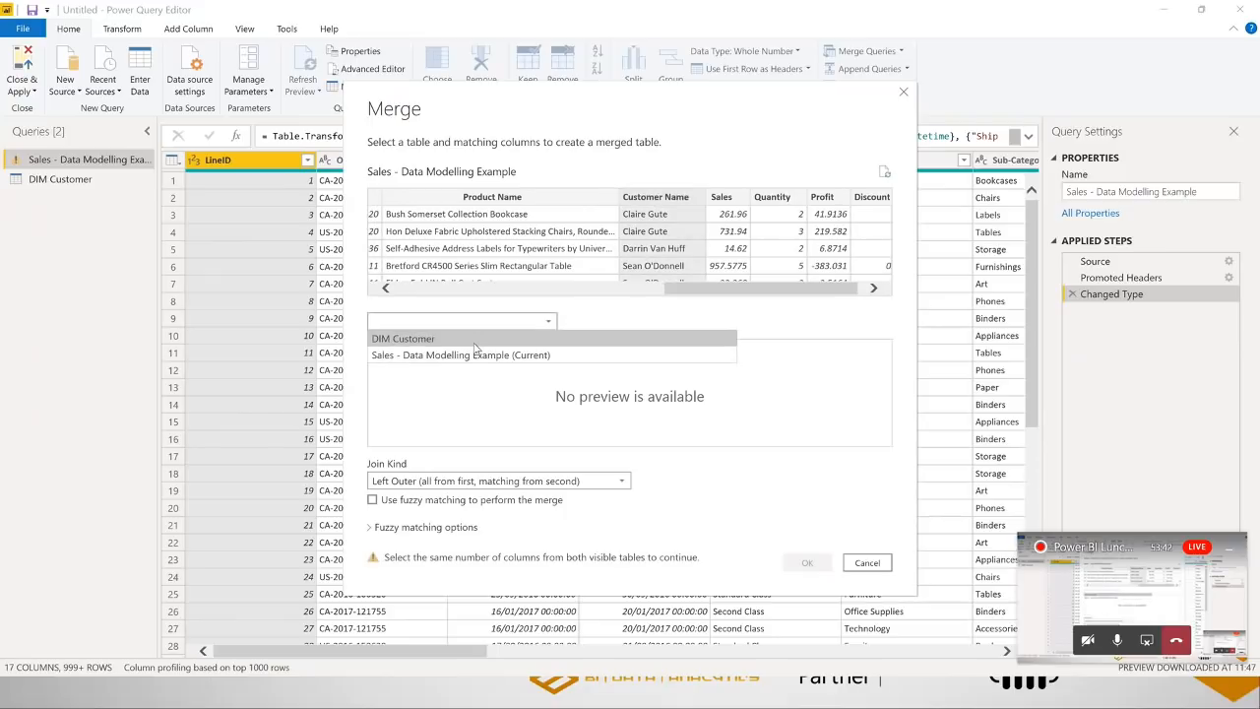
{"action": "left_click", "coordinate": [462, 339]}
{"action": "left_click", "coordinate": [431, 354]}
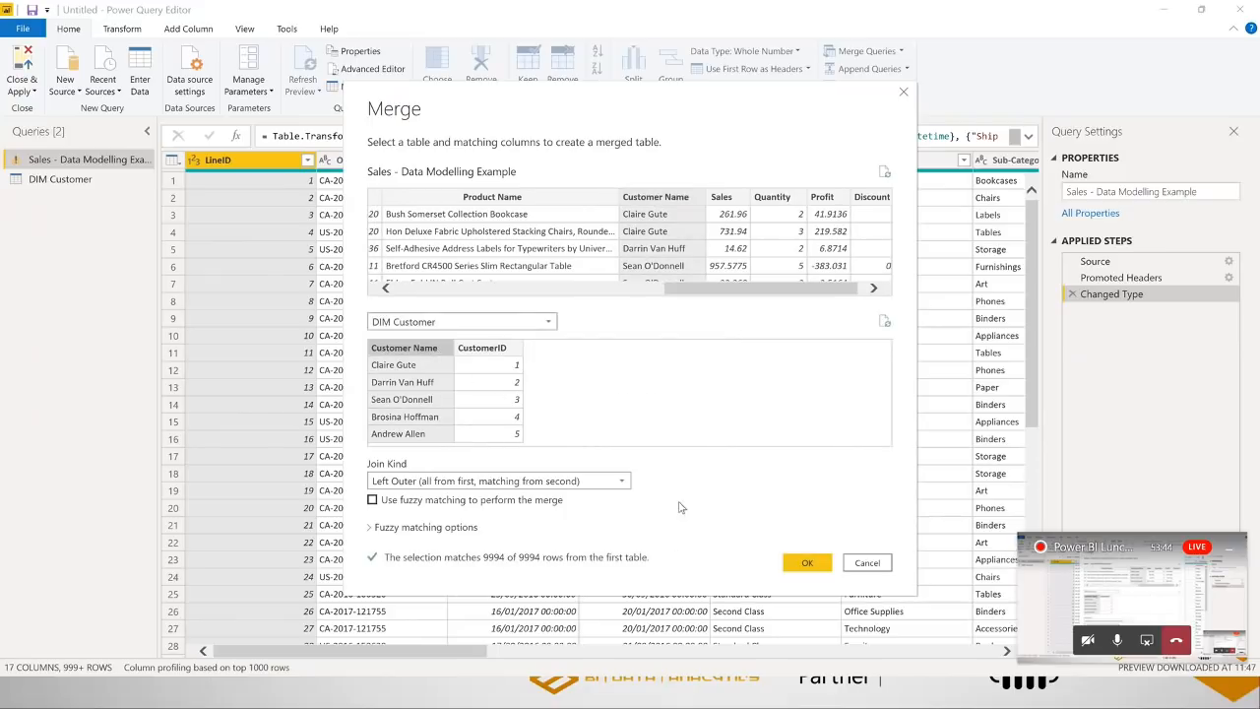
{"action": "left_click", "coordinate": [807, 563]}
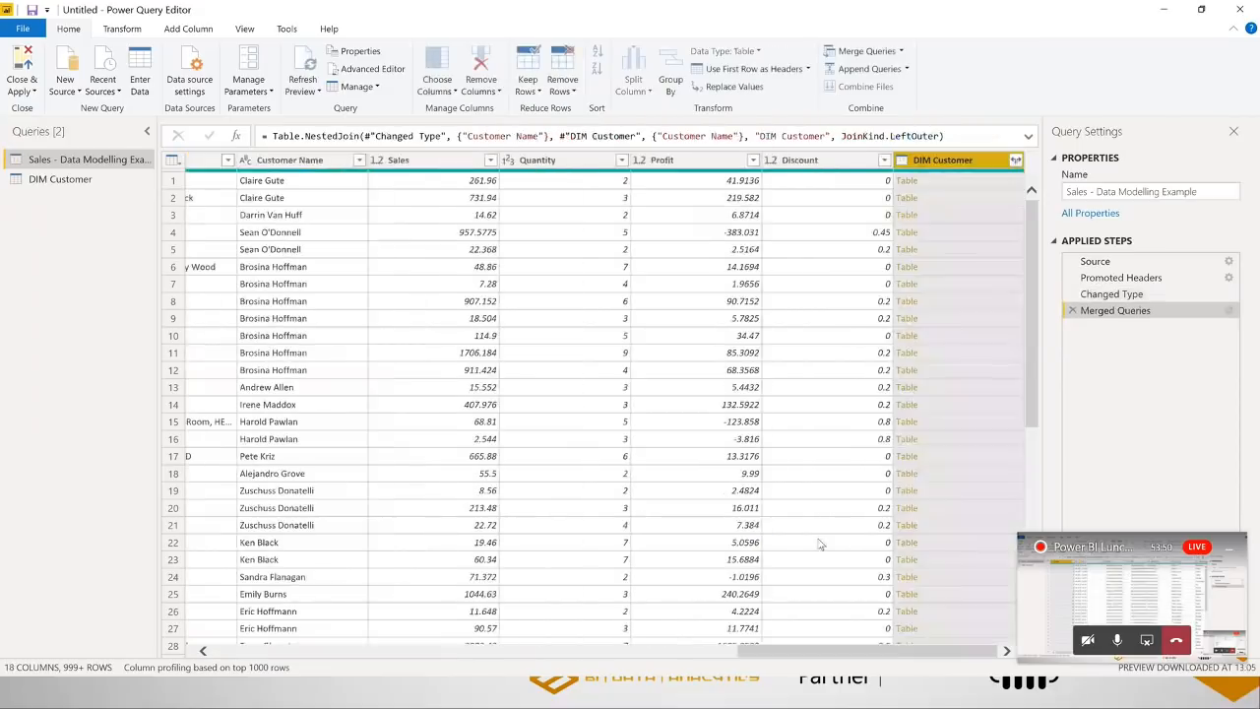
Expand the merged DIM Customer column to only CustomerID, without the original column name as prefix
{"action": "left_click", "coordinate": [1017, 160]}
{"action": "left_click", "coordinate": [776, 226]}
{"action": "left_click", "coordinate": [775, 259]}
{"action": "left_click", "coordinate": [766, 315]}
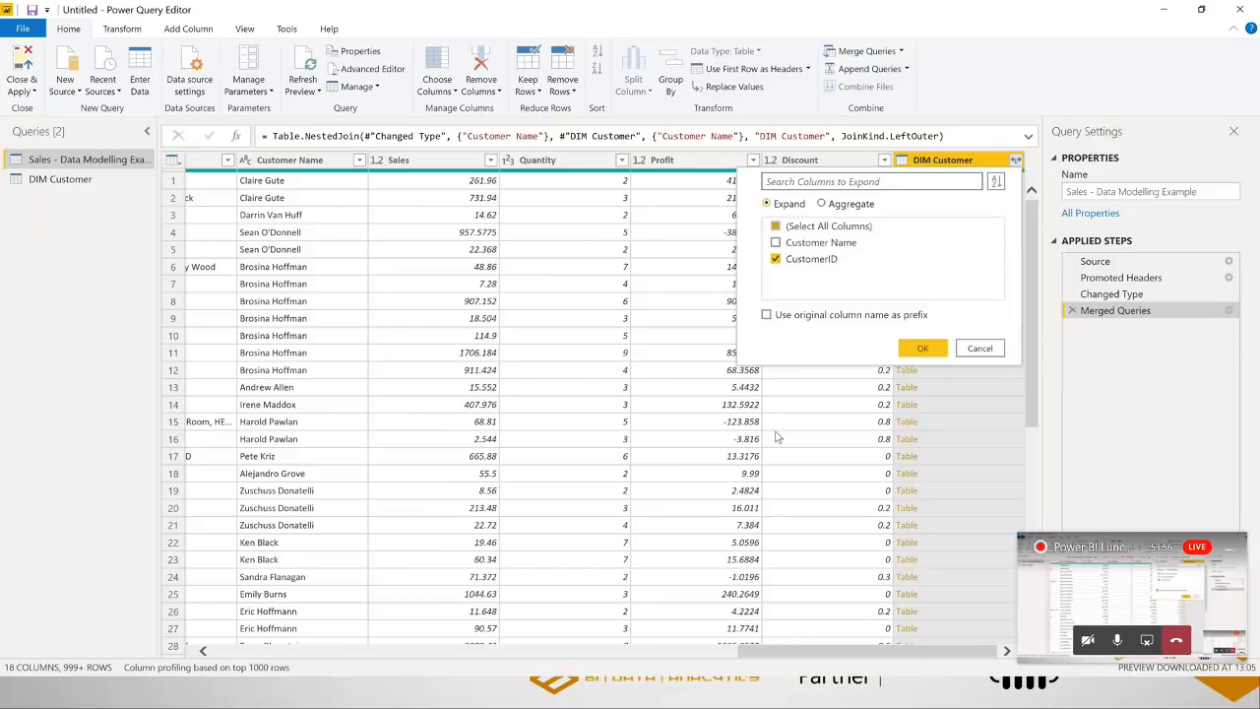
{"action": "left_click", "coordinate": [926, 349]}
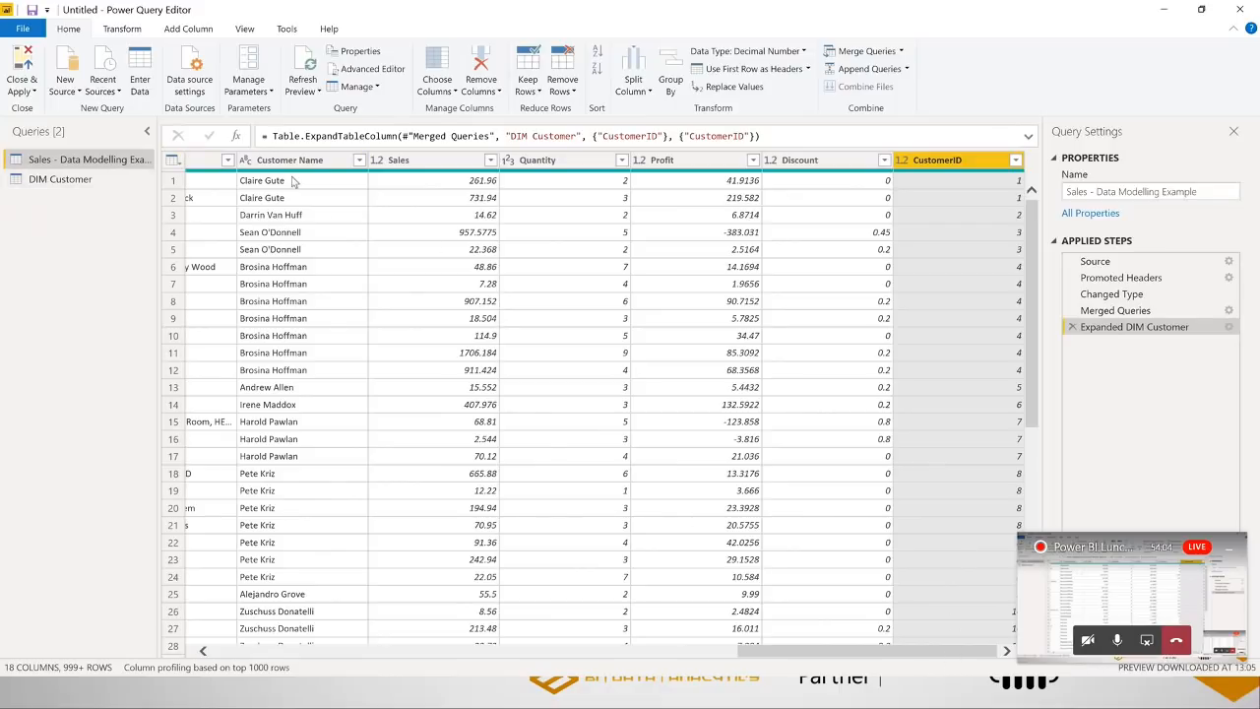
Compare the repeated customer names in the sales table with their CustomerID values
{"action": "left_click", "coordinate": [291, 267]}
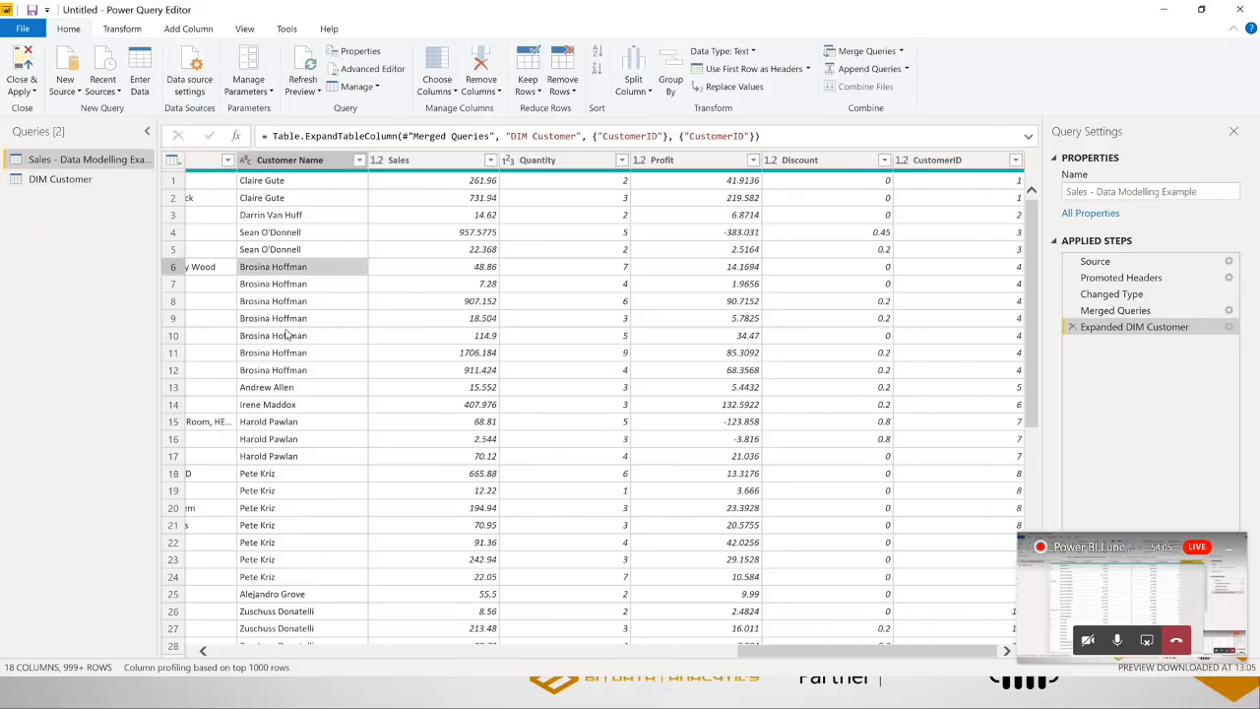
{"action": "left_click", "coordinate": [292, 284]}
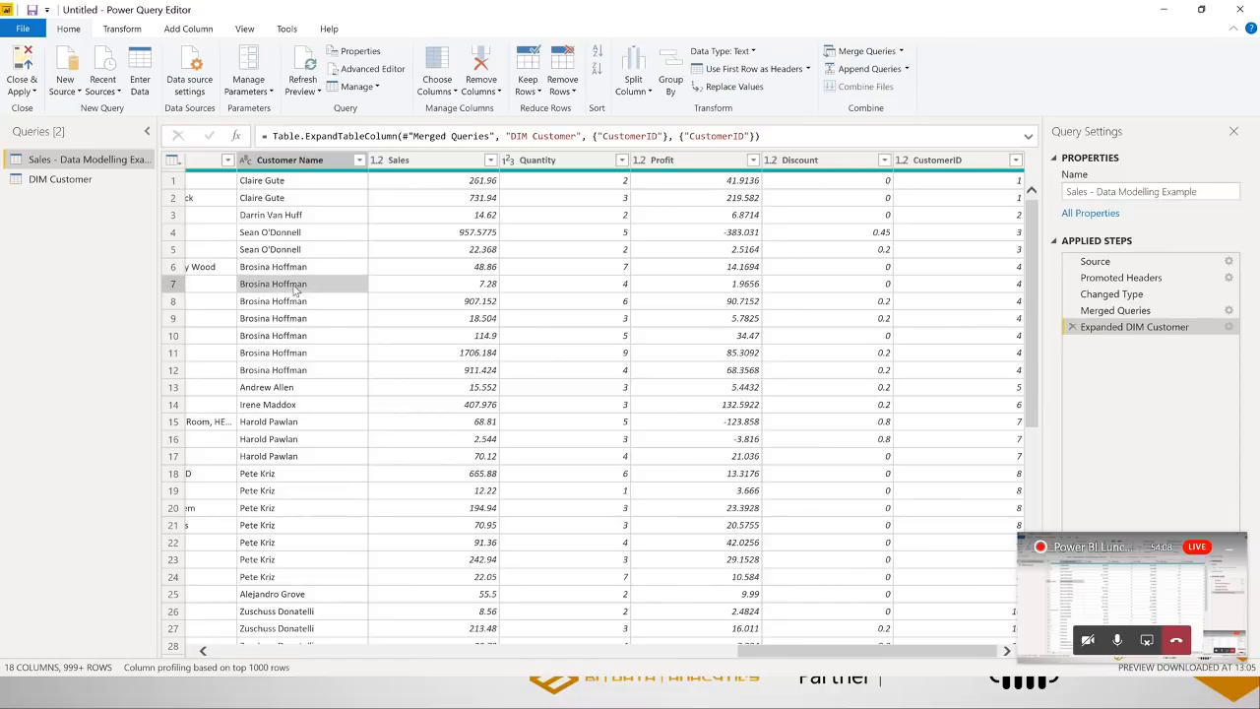
{"action": "left_click", "coordinate": [295, 301]}
{"action": "left_click", "coordinate": [305, 336]}
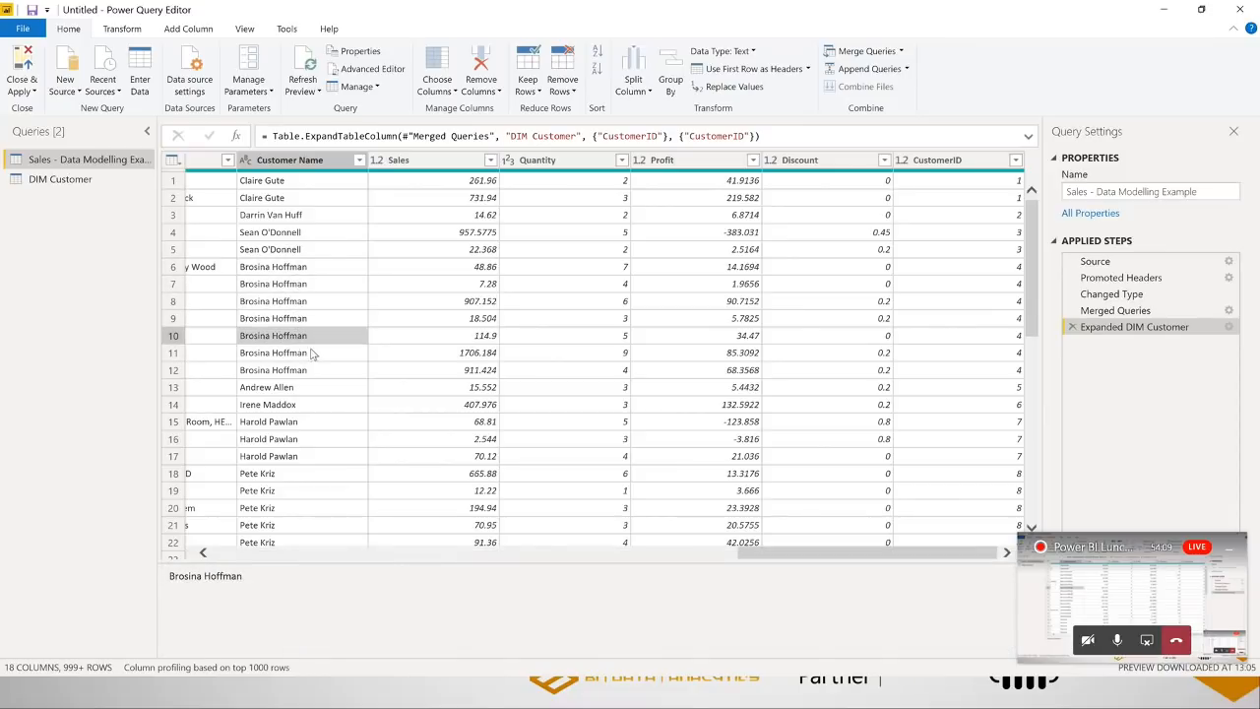
{"action": "left_click", "coordinate": [981, 284]}
{"action": "left_click", "coordinate": [980, 302]}
{"action": "left_click", "coordinate": [980, 318]}
Remove the Customer Name column from the sales table
{"action": "left_click", "coordinate": [311, 158]}
{"action": "right_click", "coordinate": [305, 161]}
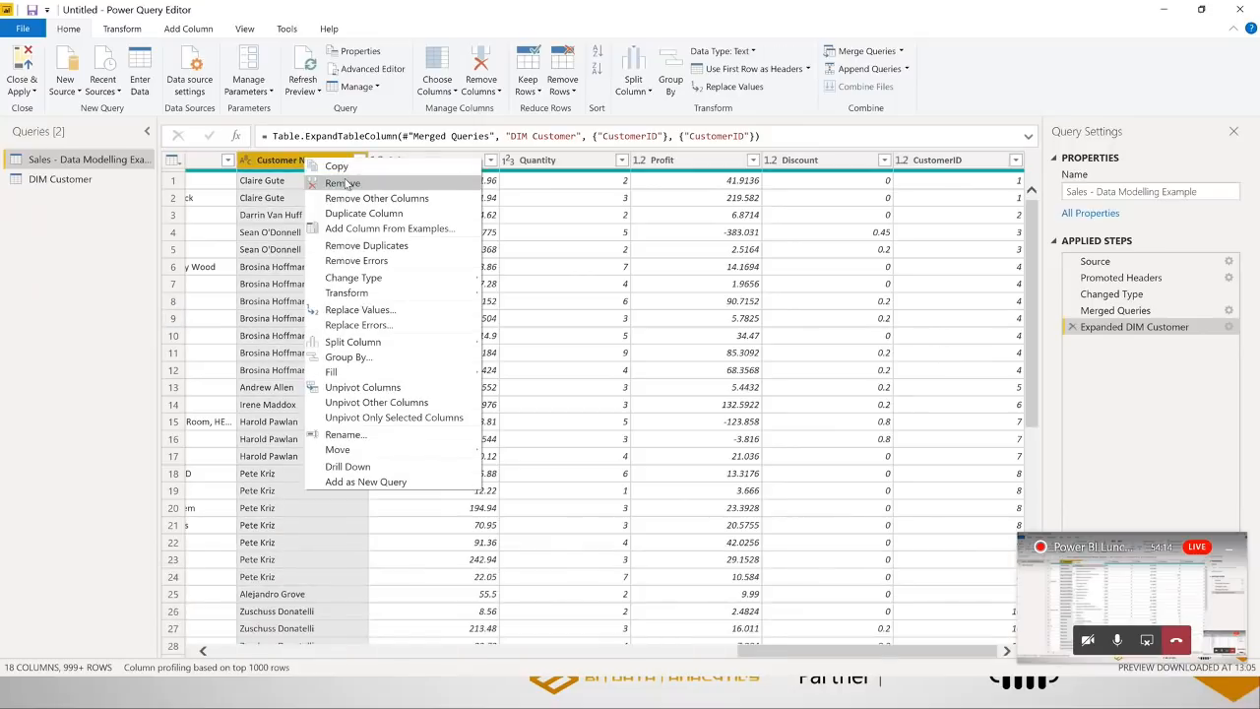
{"action": "left_click", "coordinate": [345, 183]}
Examine the sales table's product and location columns, including Product Name and Postal Code, for the next dimension table
{"action": "left_click_drag", "start_coordinate": [917, 645], "coordinate": [614, 668]}
{"action": "left_click", "coordinate": [256, 159]}
{"action": "left_click", "coordinate": [394, 160]}
{"action": "left_click_drag", "start_coordinate": [497, 650], "coordinate": [575, 651]}
{"action": "left_click", "coordinate": [911, 163]}
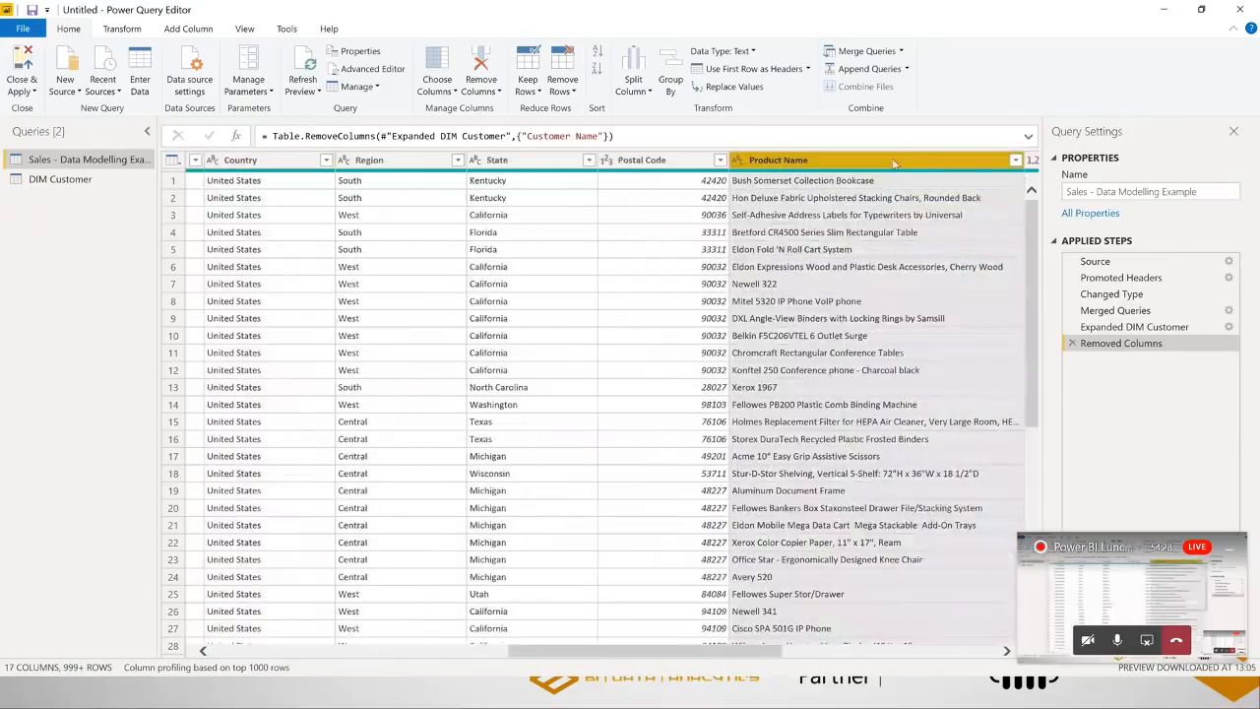
{"action": "left_click_drag", "start_coordinate": [615, 652], "coordinate": [665, 661]}
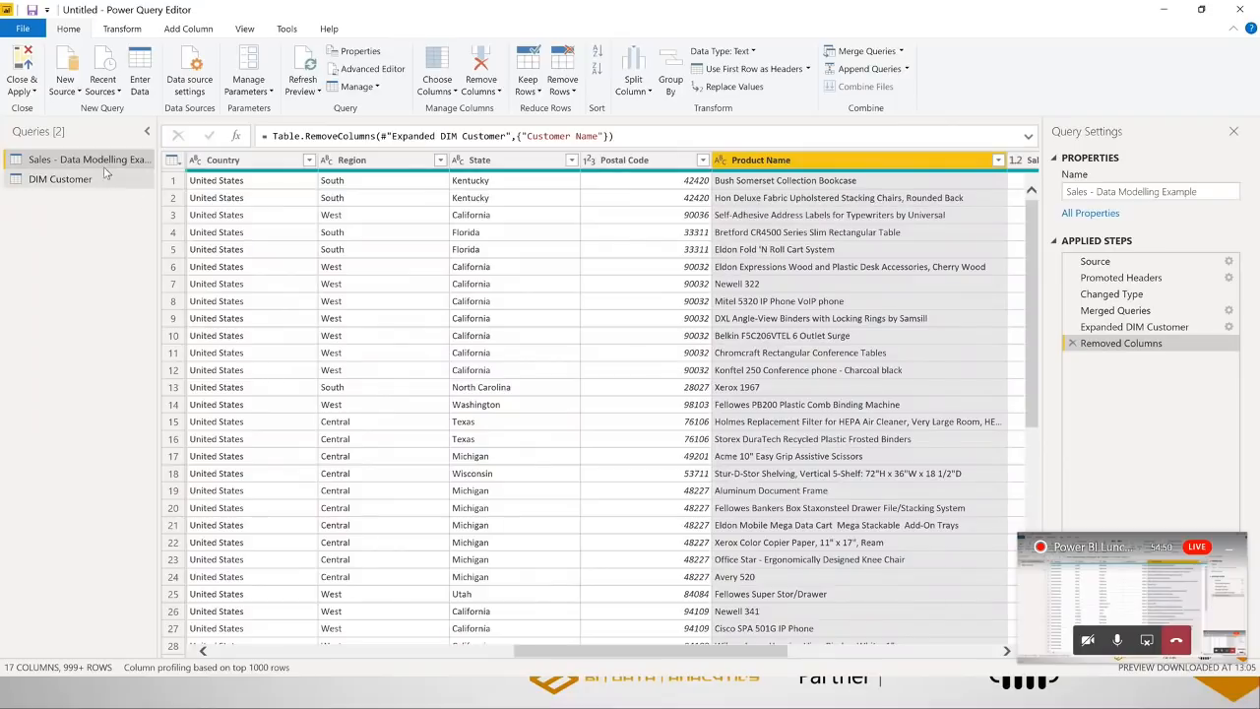
{"action": "right_click", "coordinate": [783, 167]}
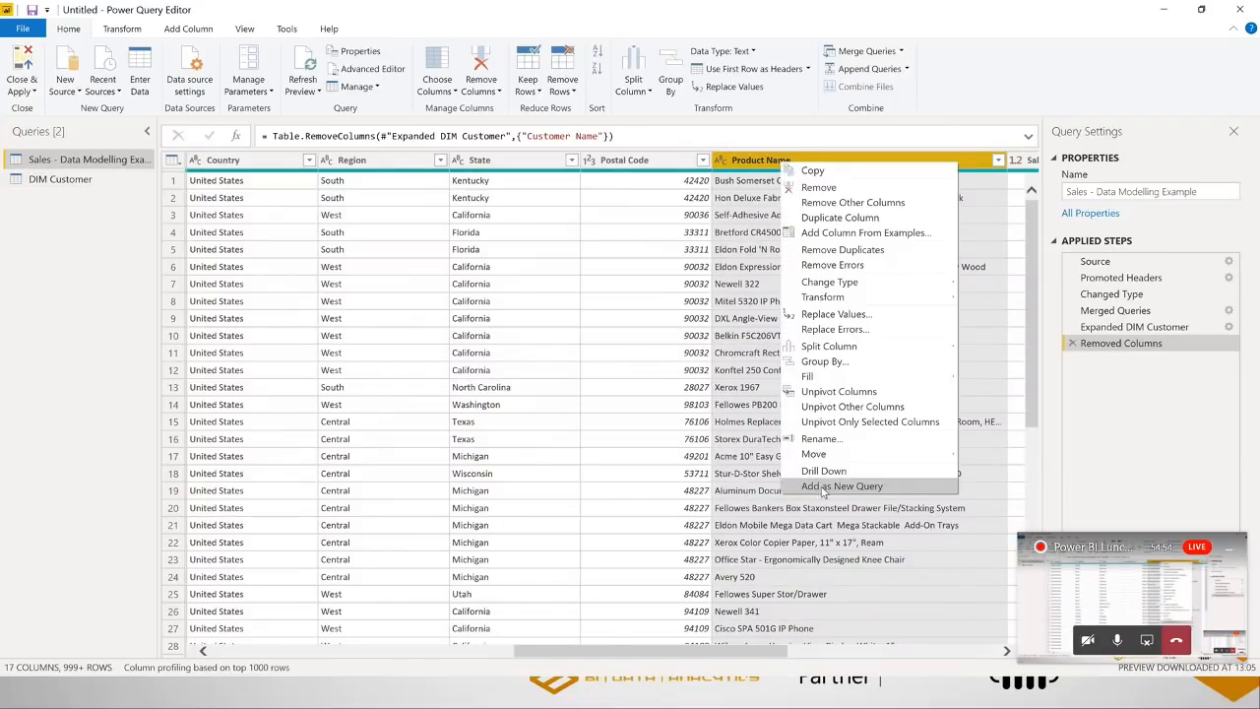
{"action": "left_click", "coordinate": [738, 162]}
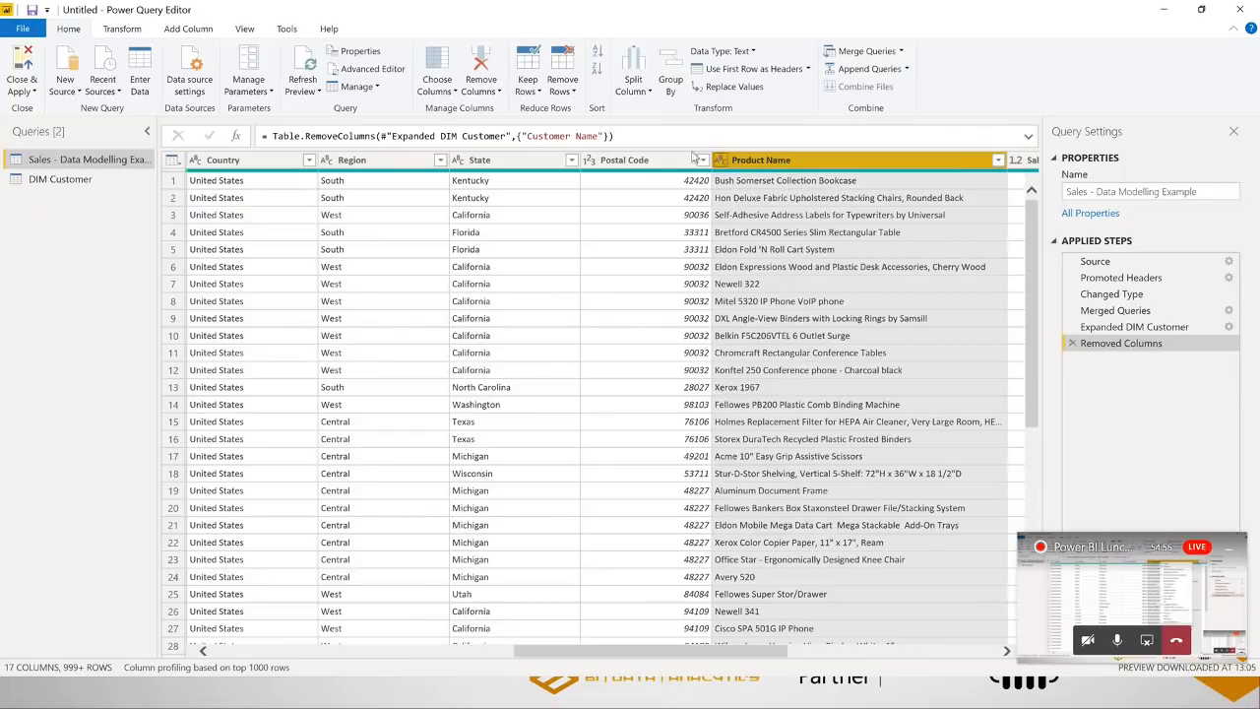
{"action": "left_click", "coordinate": [650, 162]}
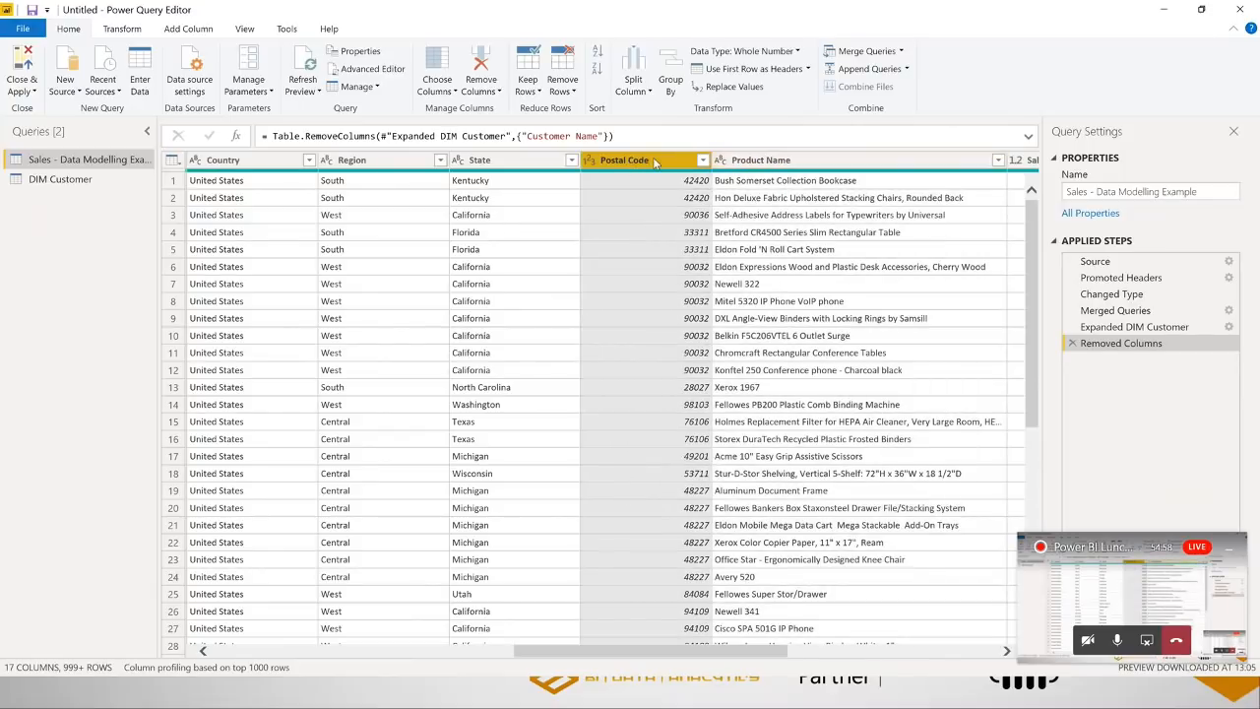
Duplicate the sales query and delete the copy's Merged Queries step together with all steps following it
{"action": "right_click", "coordinate": [89, 162]}
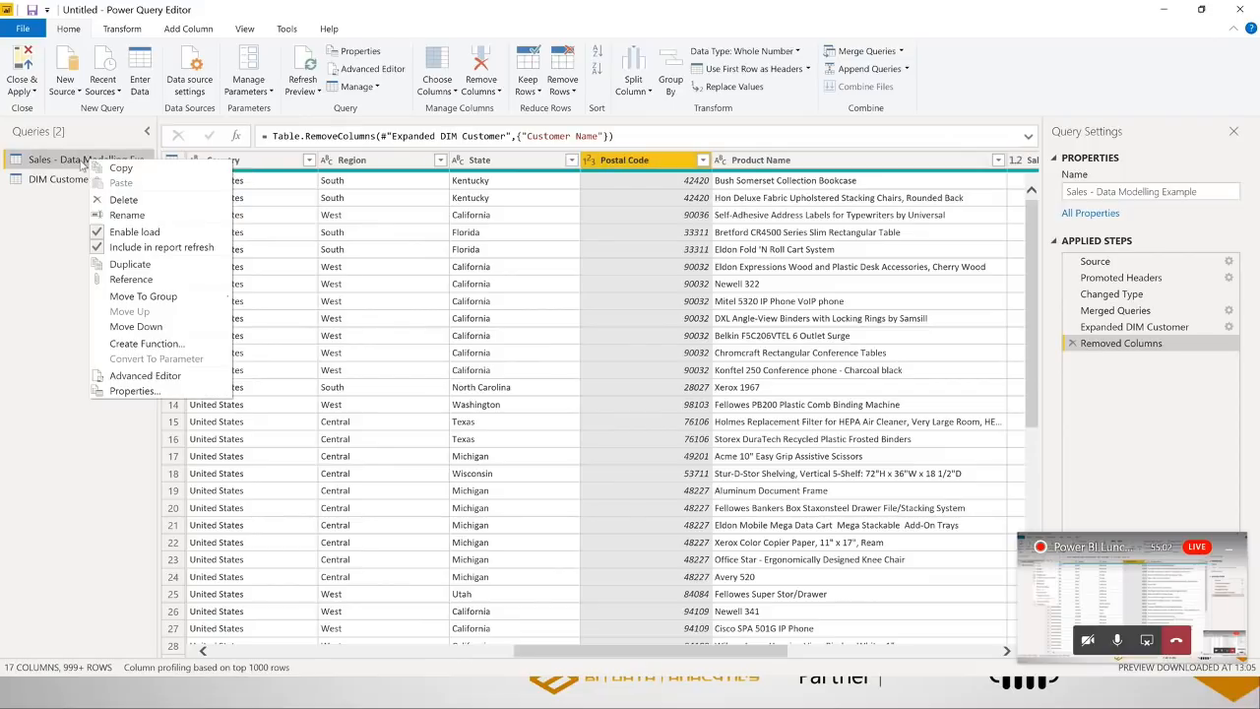
{"action": "left_click", "coordinate": [151, 268]}
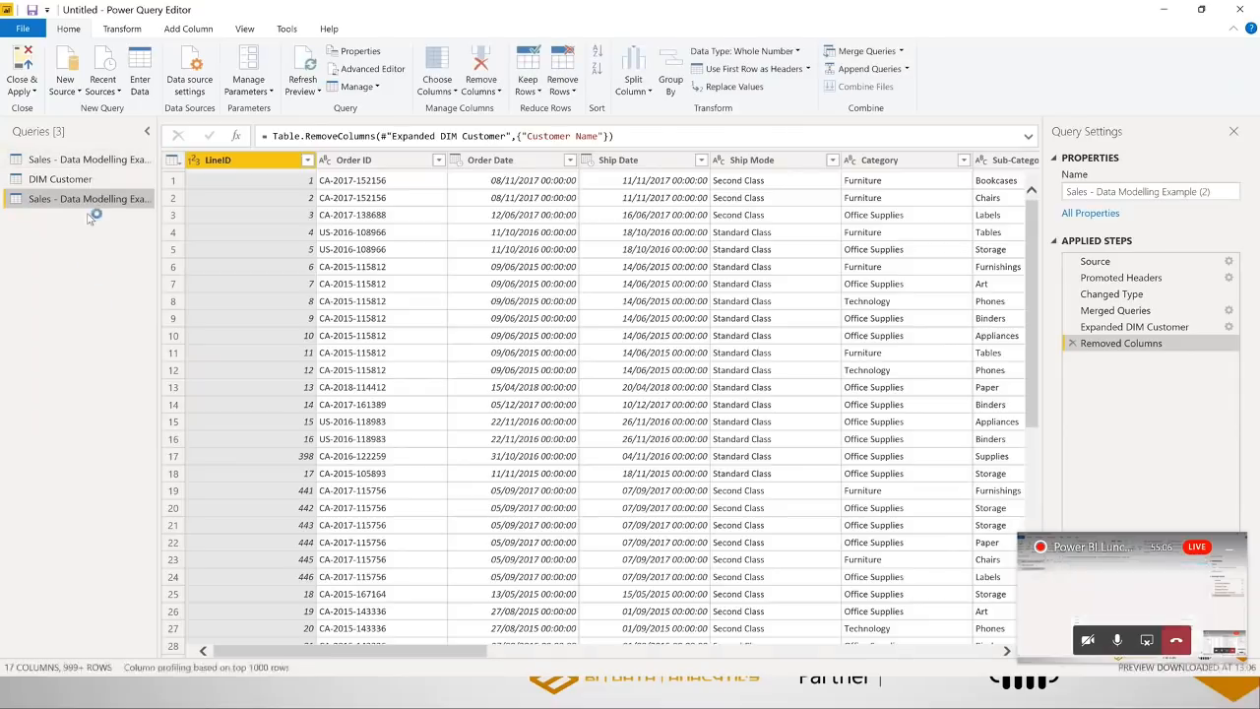
{"action": "left_click", "coordinate": [1121, 311]}
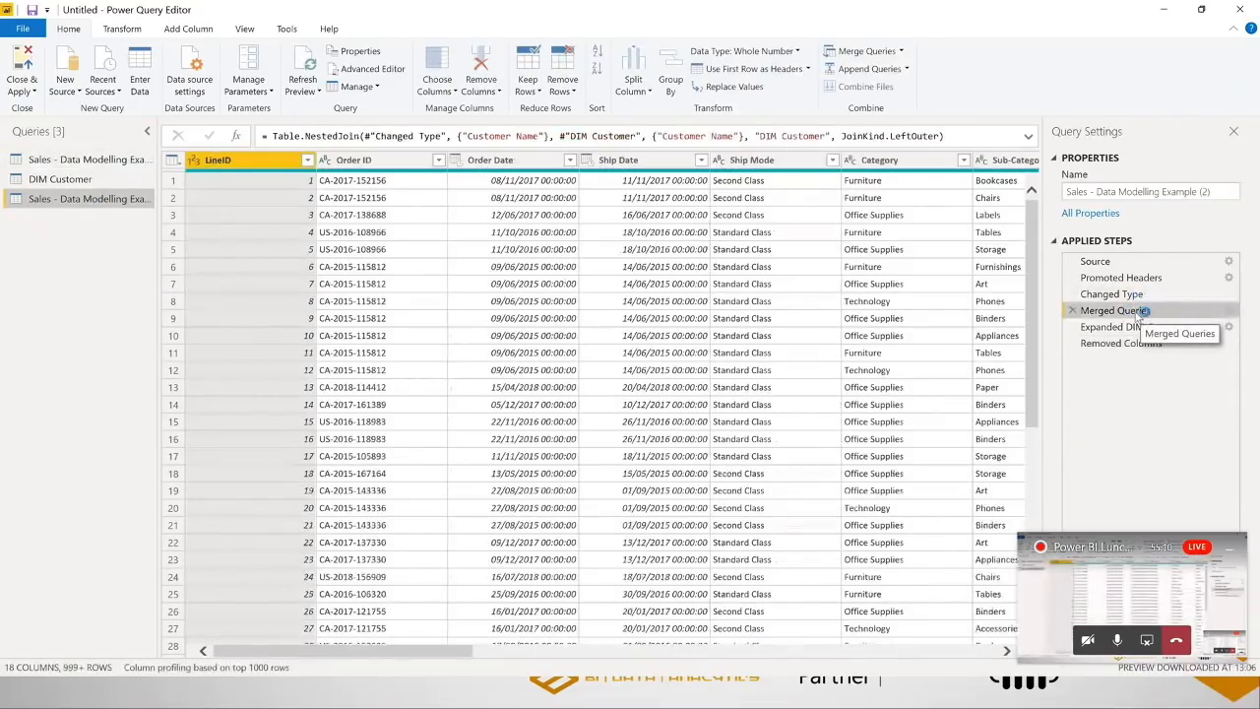
{"action": "right_click", "coordinate": [1139, 312]}
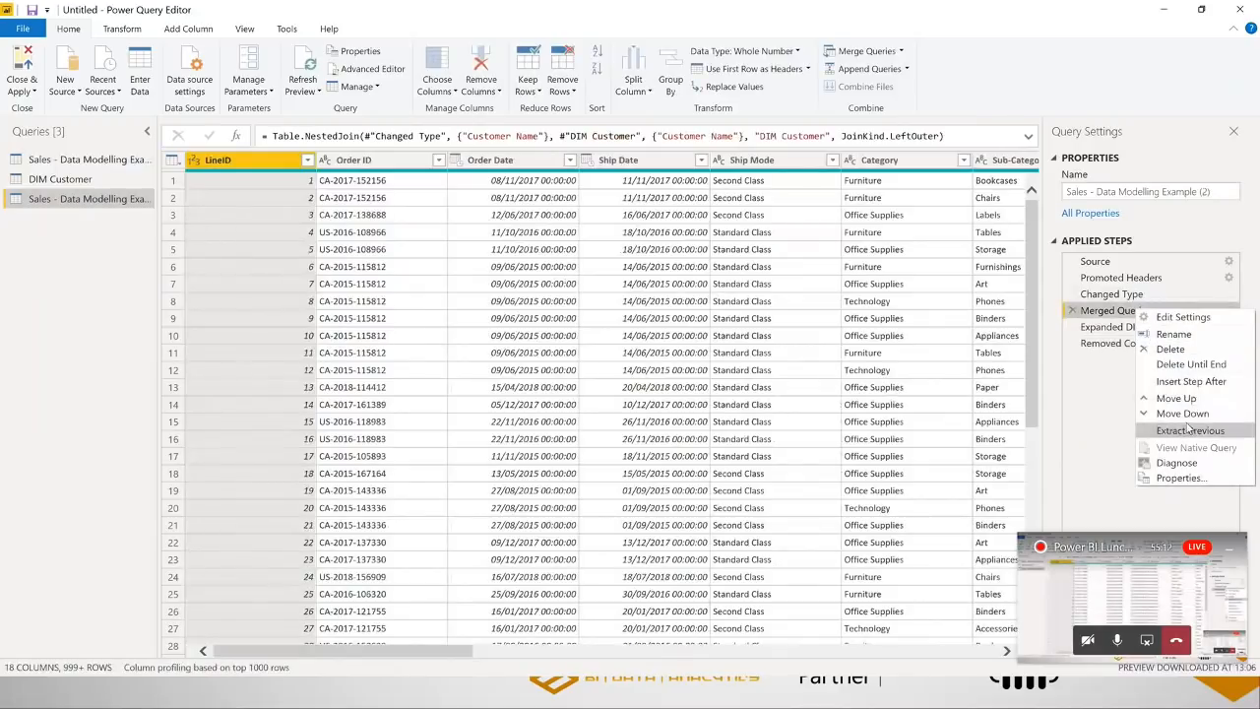
{"action": "left_click", "coordinate": [1190, 364]}
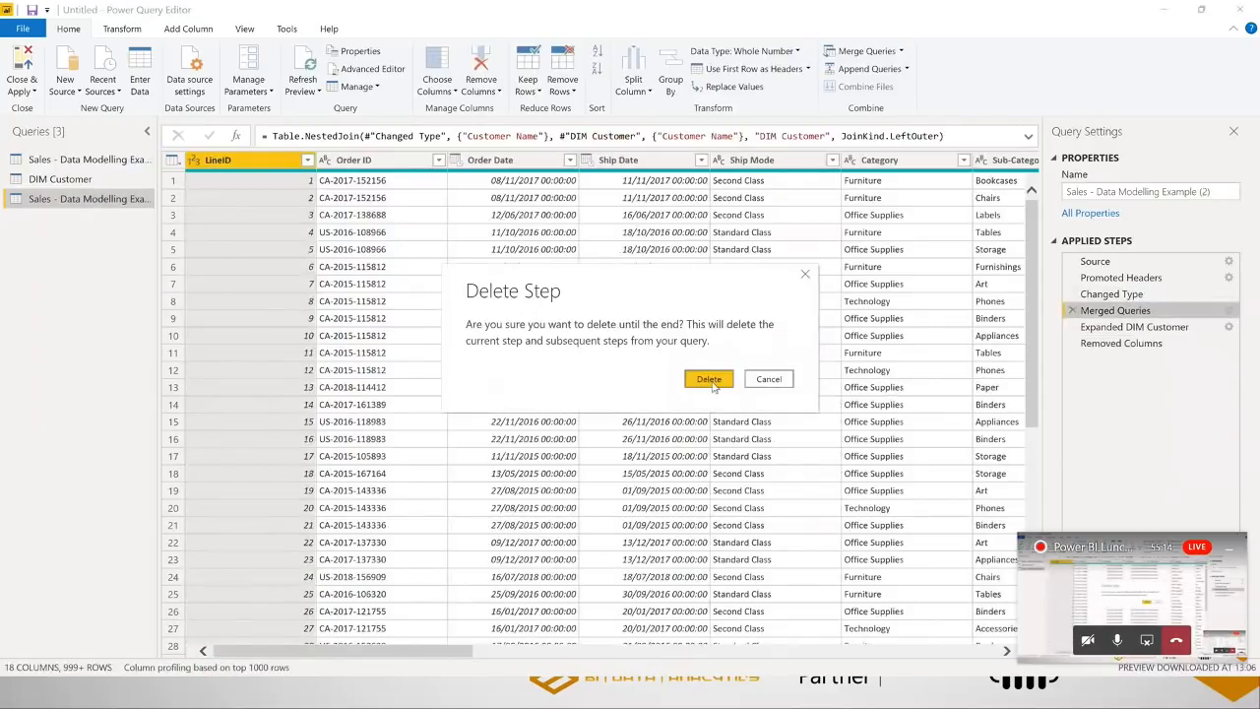
{"action": "left_click", "coordinate": [716, 376]}
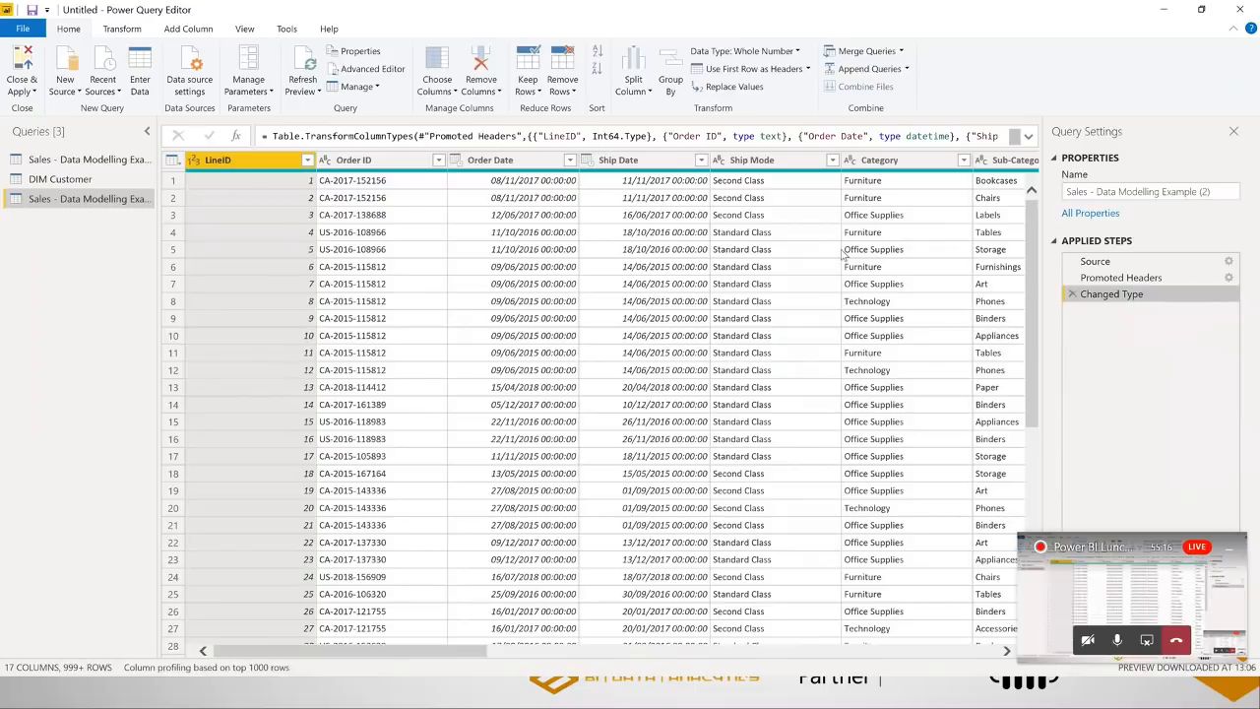
Keep only the Category, Sub-Category and Product Name columns in the duplicated query and remove duplicate rows across the whole table
{"action": "left_click_drag", "start_coordinate": [443, 655], "coordinate": [502, 656]}
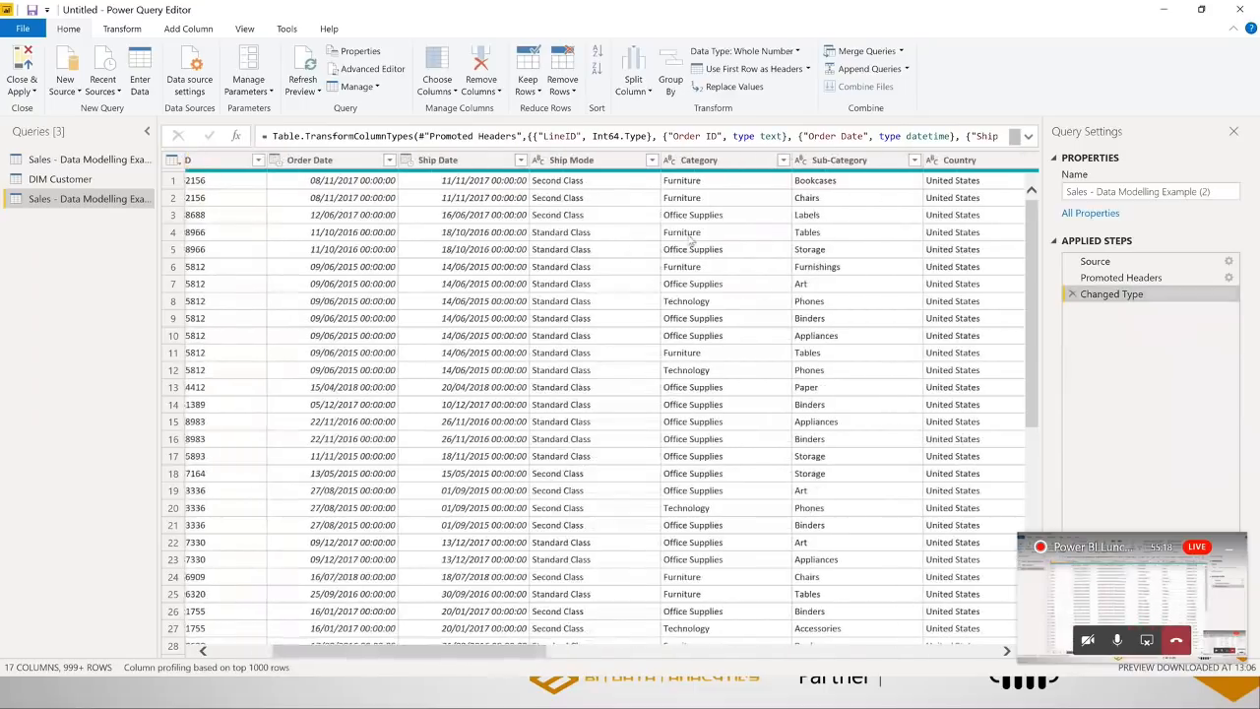
{"action": "left_click", "coordinate": [748, 160]}
{"action": "left_click", "coordinate": [825, 161], "text": "ctrl"}
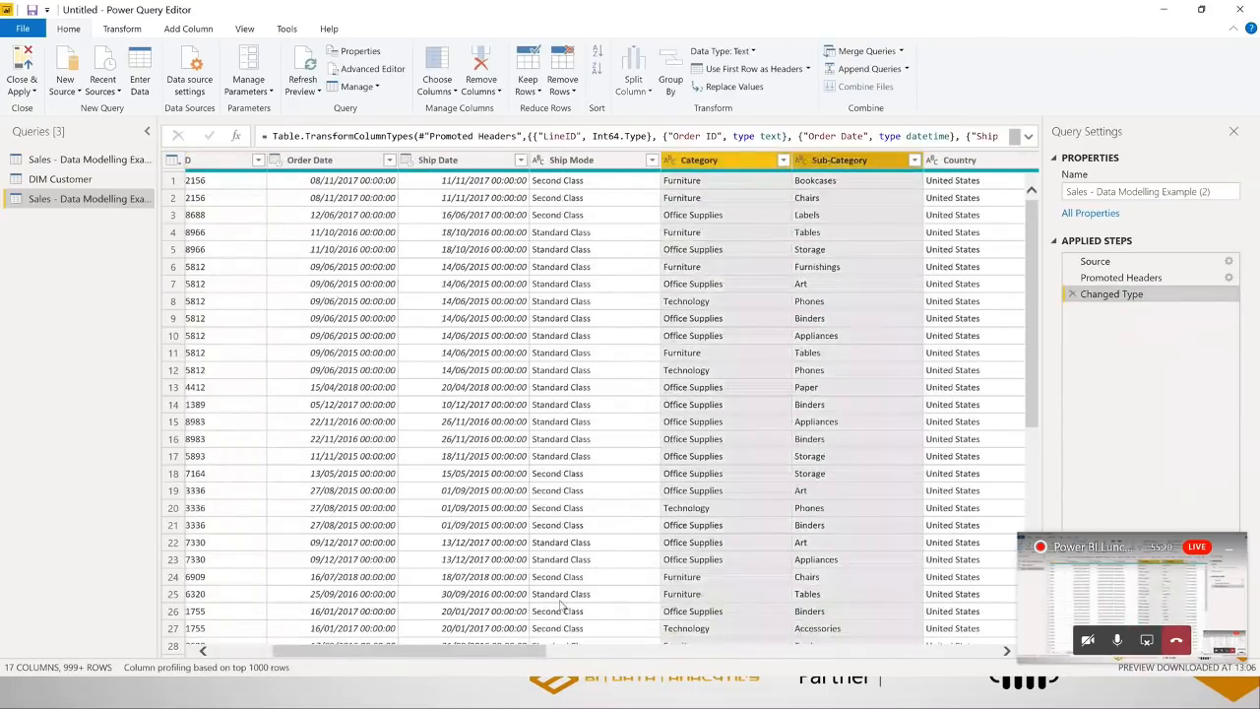
{"action": "left_click_drag", "start_coordinate": [495, 649], "coordinate": [648, 652]}
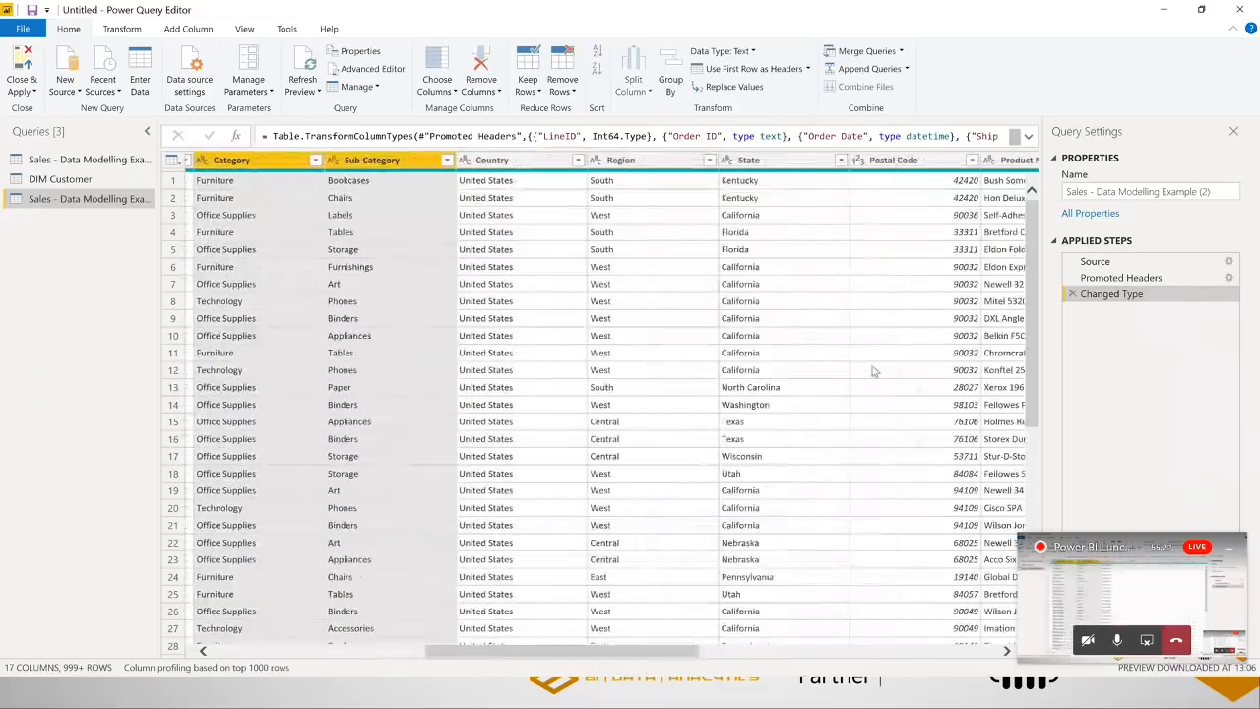
{"action": "left_click", "coordinate": [1014, 160]}
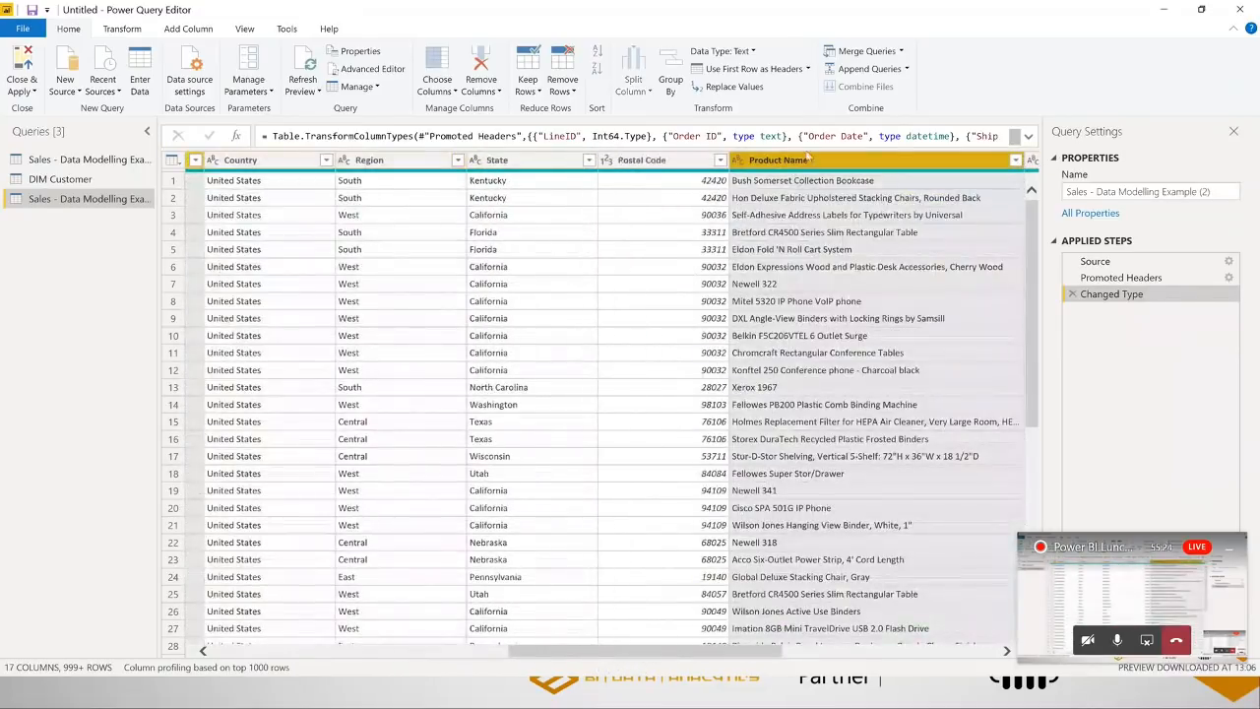
{"action": "right_click", "coordinate": [812, 162]}
{"action": "left_click", "coordinate": [856, 199]}
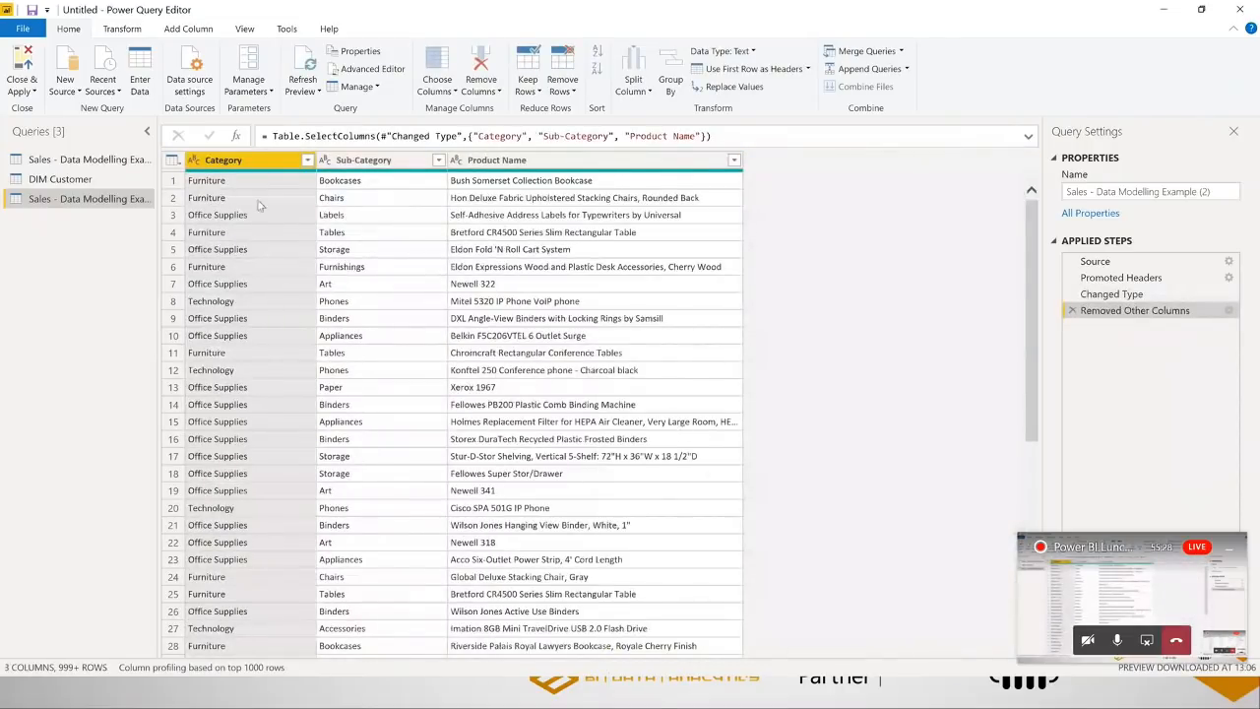
{"action": "left_click_drag", "start_coordinate": [224, 165], "coordinate": [179, 164]}
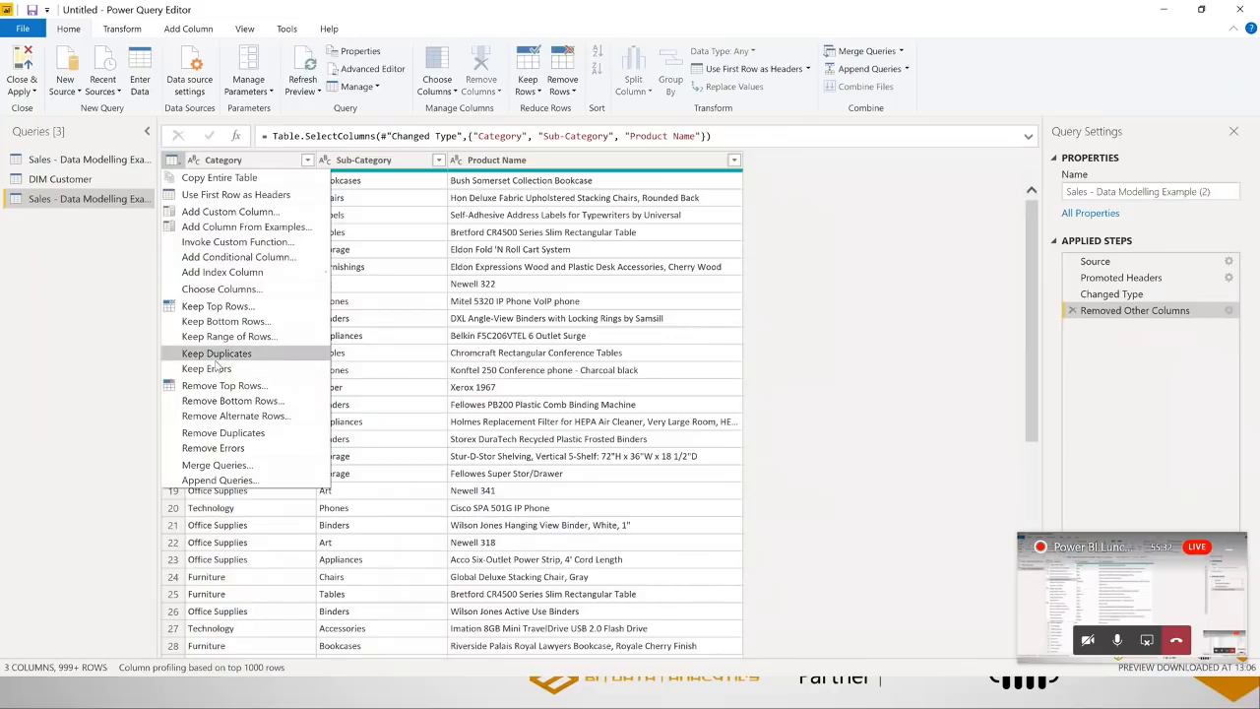
{"action": "left_click", "coordinate": [252, 433]}
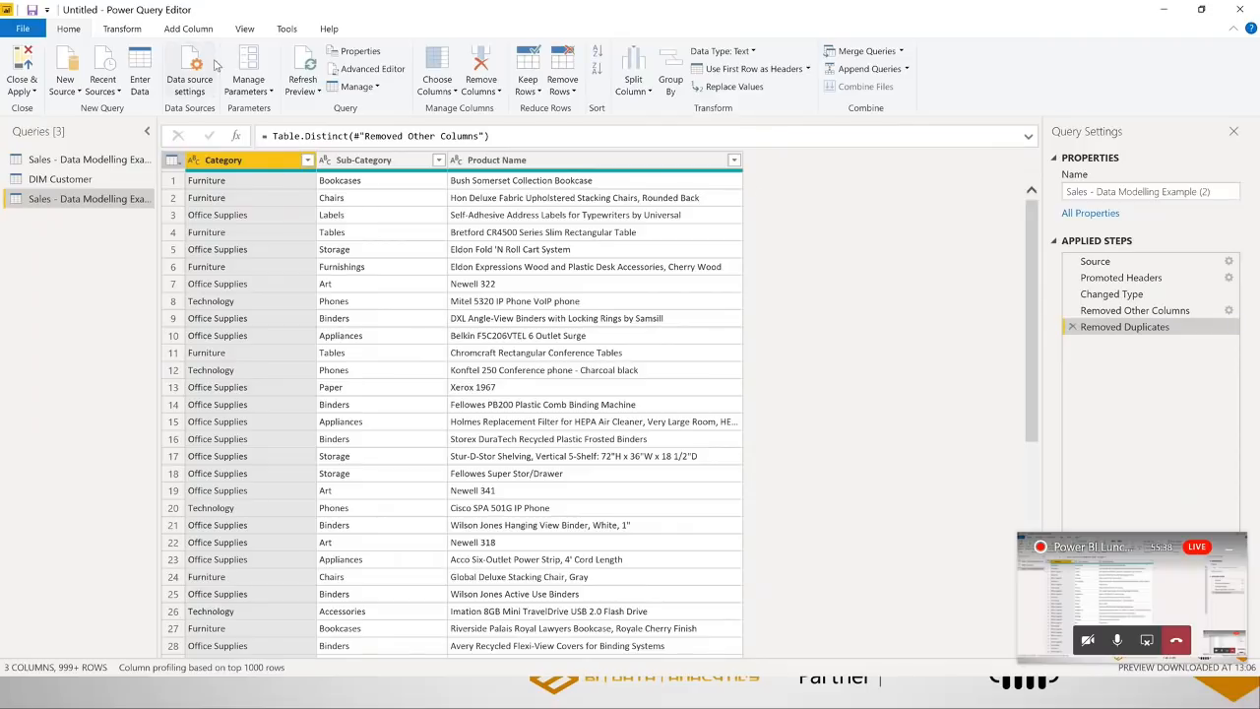
Add an index column starting from 1 to the product table and rename it ProductID
{"action": "left_click", "coordinate": [188, 28]}
{"action": "left_click", "coordinate": [233, 69]}
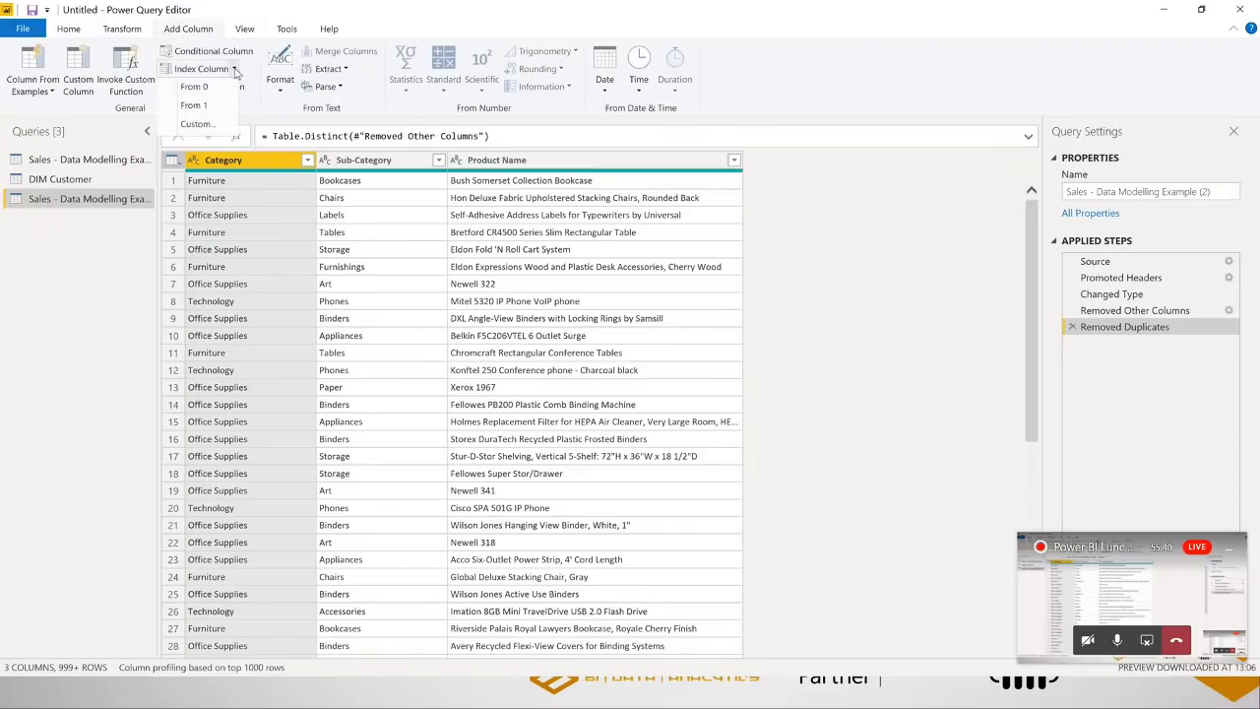
{"action": "left_click", "coordinate": [194, 105]}
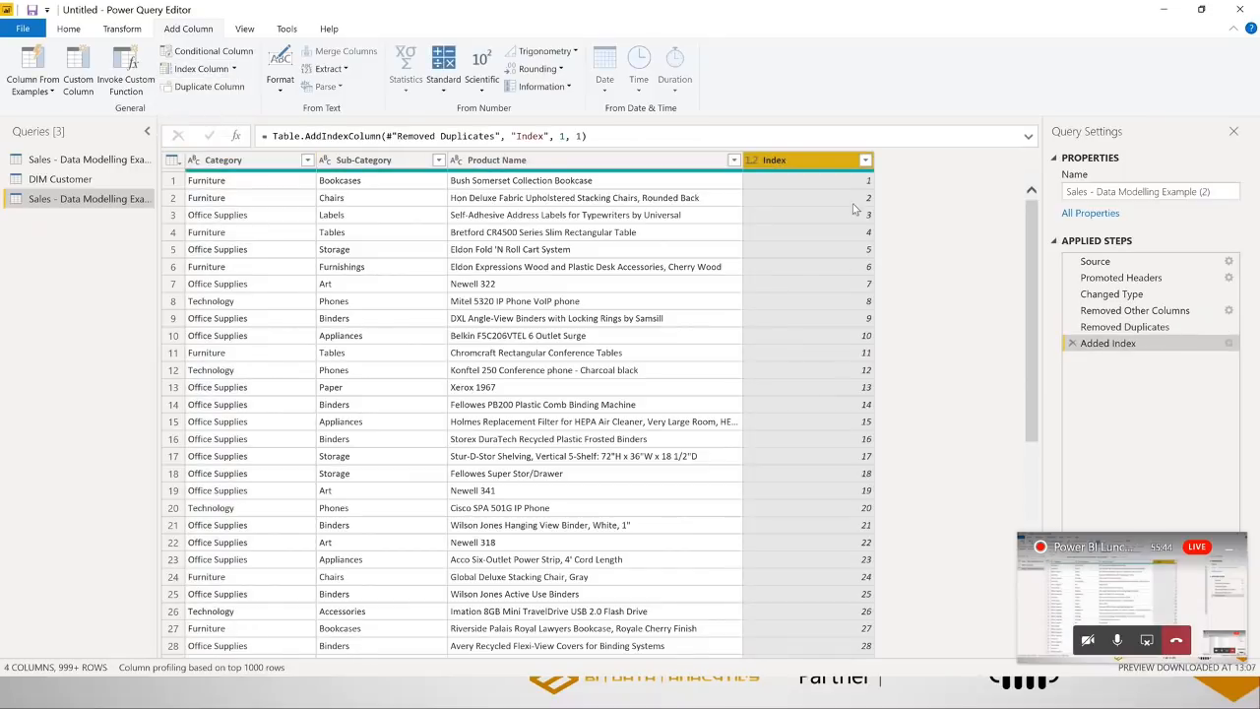
{"action": "double_click", "coordinate": [796, 162]}
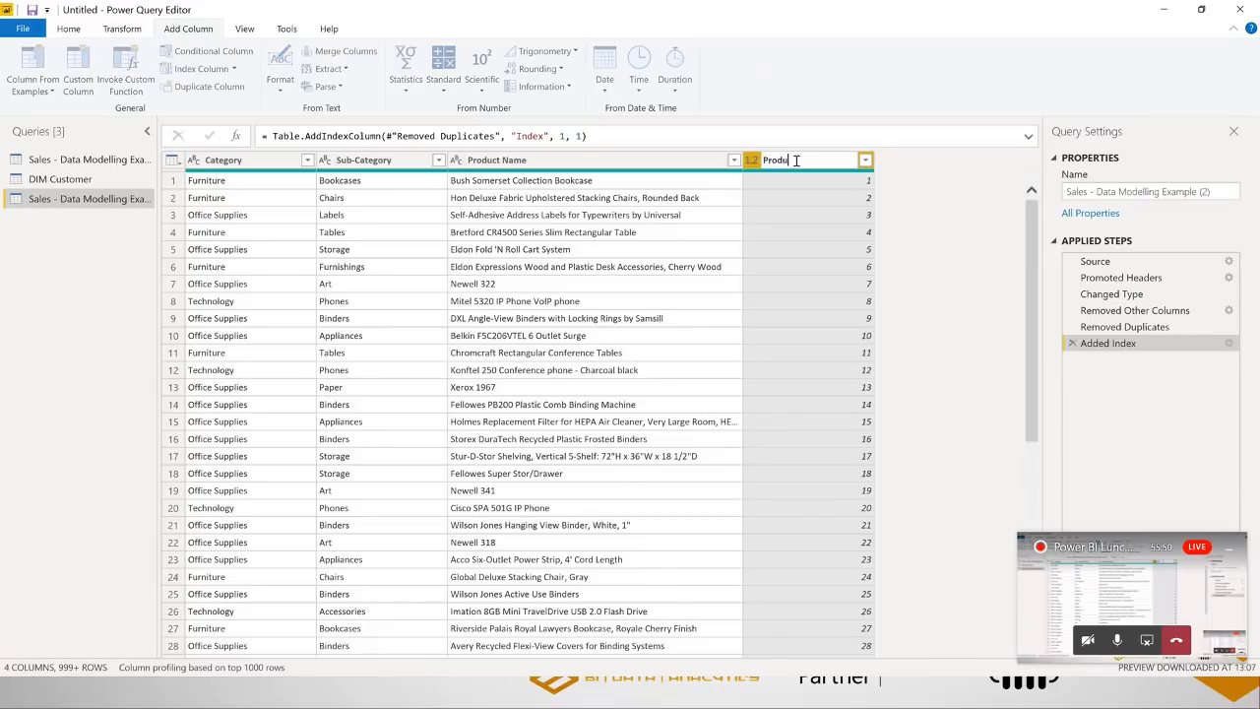
{"action": "key", "text": "Return"}
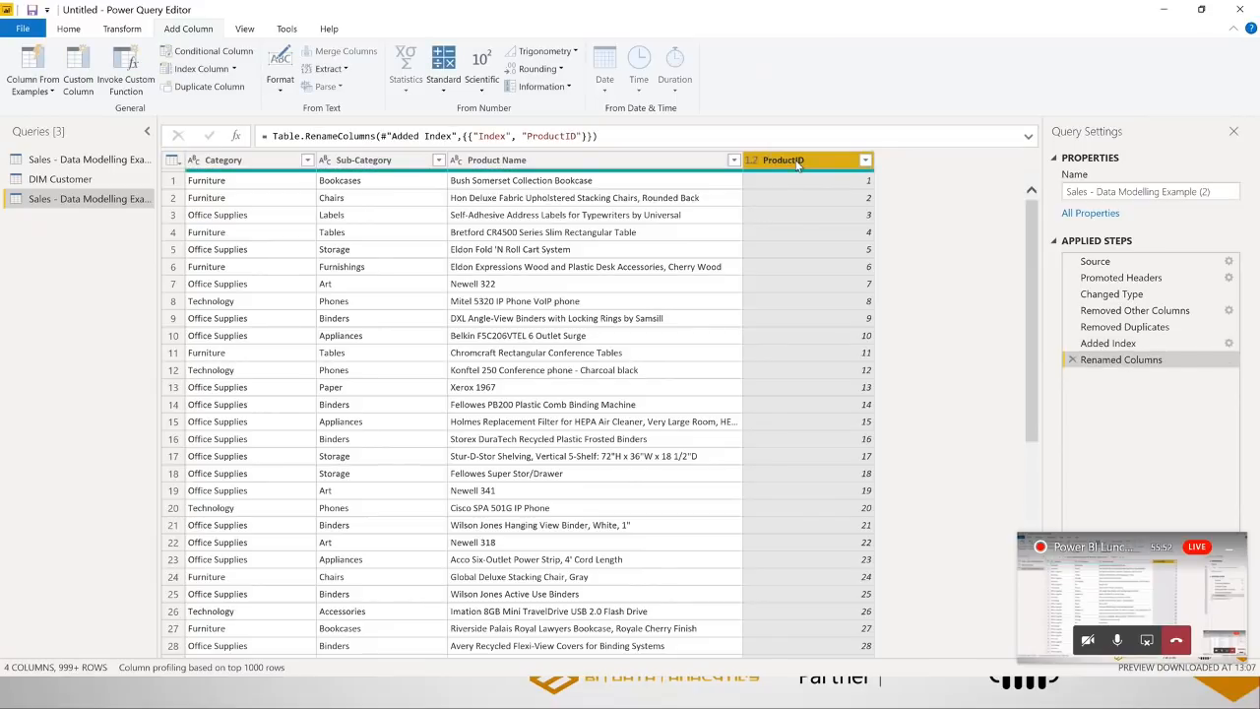
Move the ProductID column to the front of the table and rename the query DIM Product
{"action": "left_click_drag", "start_coordinate": [792, 160], "coordinate": [197, 173]}
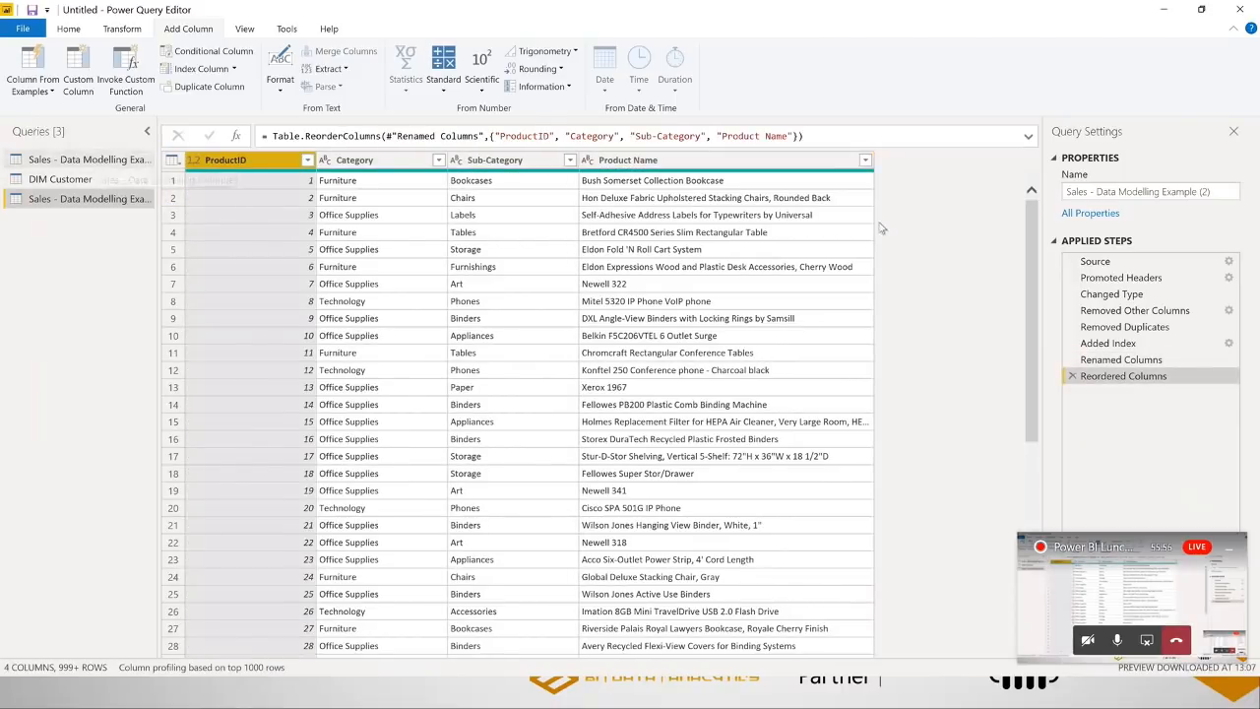
{"action": "left_click", "coordinate": [1168, 193]}
{"action": "type", "text": "DIM Product"}
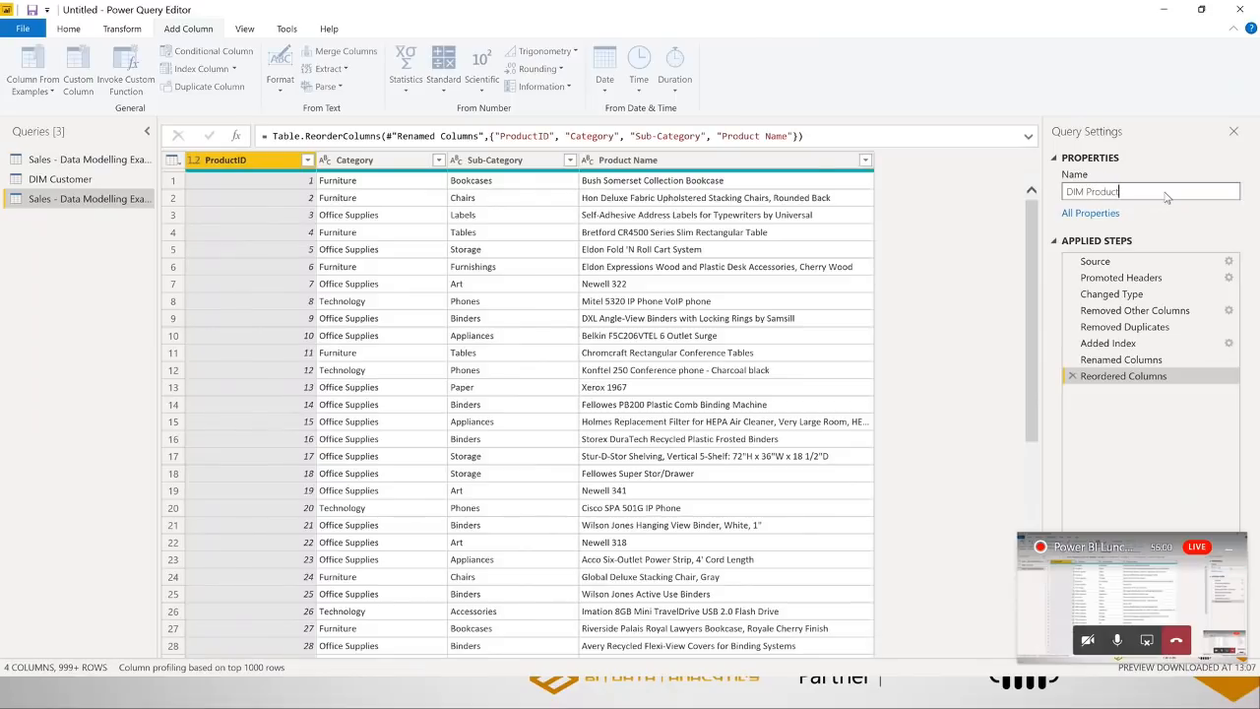
{"action": "key", "text": "Return"}
Merge the sales query with DIM Product, matching on Product Name in both tables with a Left Outer join
{"action": "left_click", "coordinate": [116, 159]}
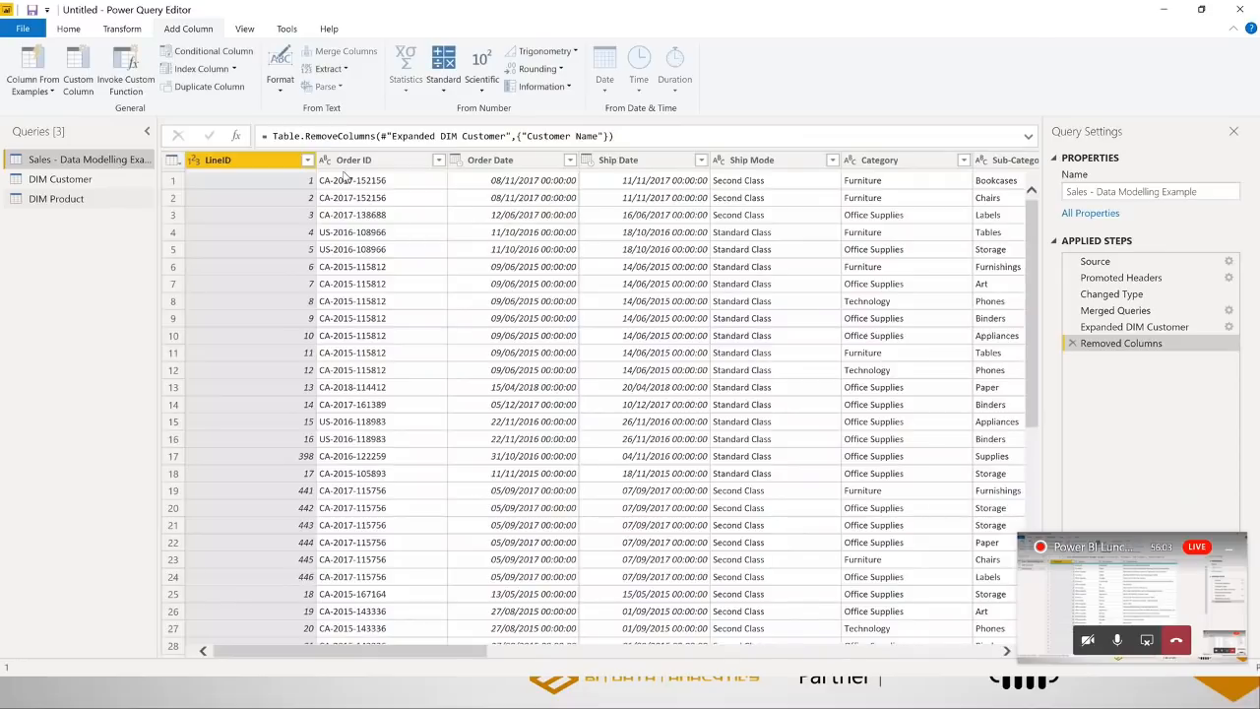
{"action": "left_click_drag", "start_coordinate": [448, 651], "coordinate": [859, 671]}
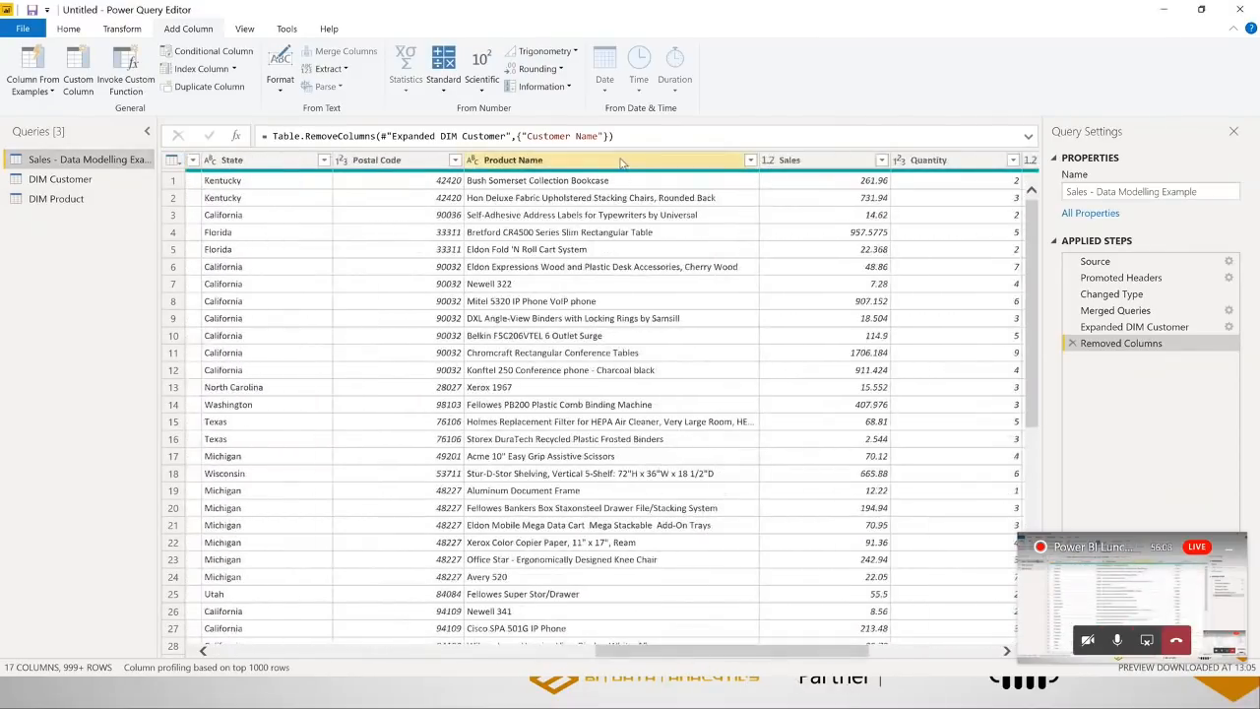
{"action": "left_click", "coordinate": [595, 161]}
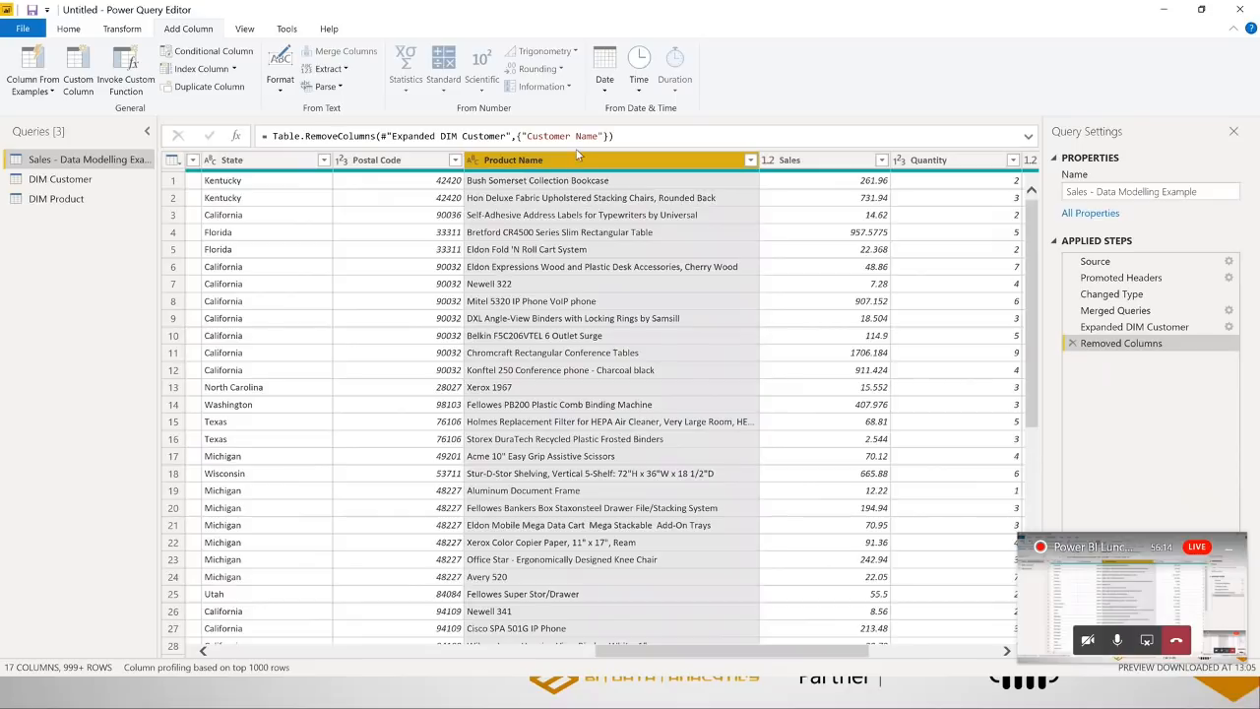
{"action": "left_click", "coordinate": [71, 29]}
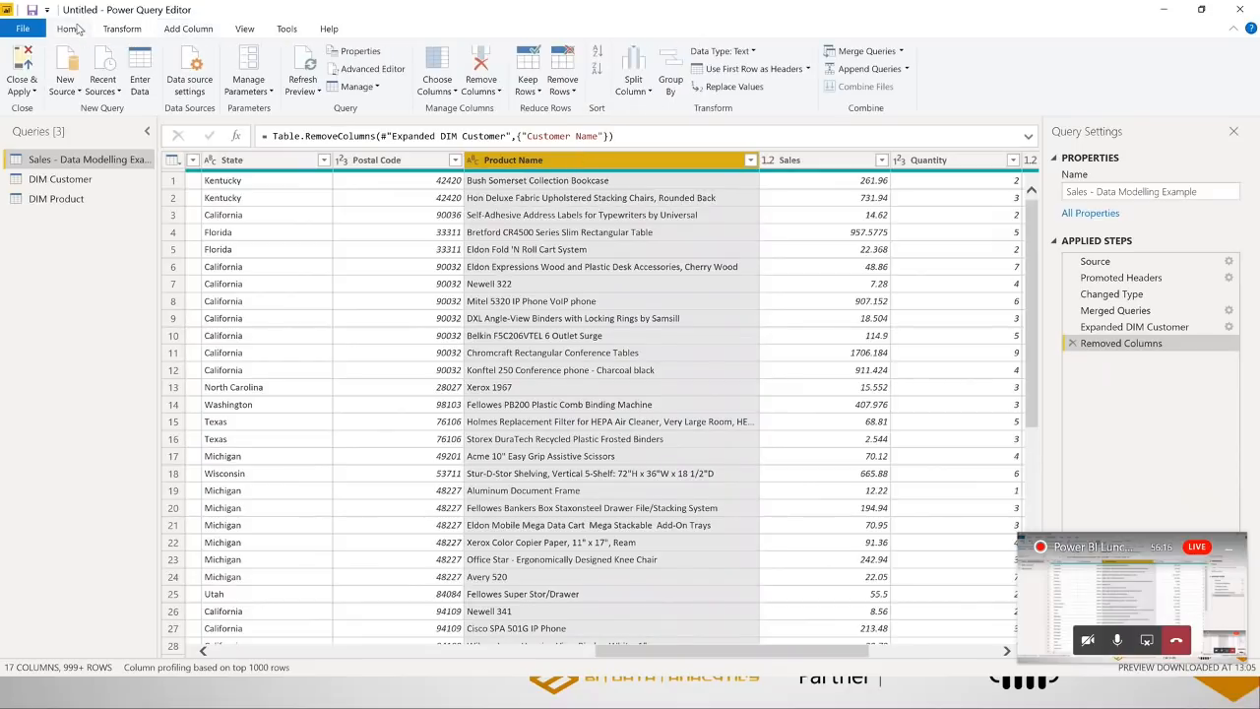
{"action": "left_click", "coordinate": [862, 54]}
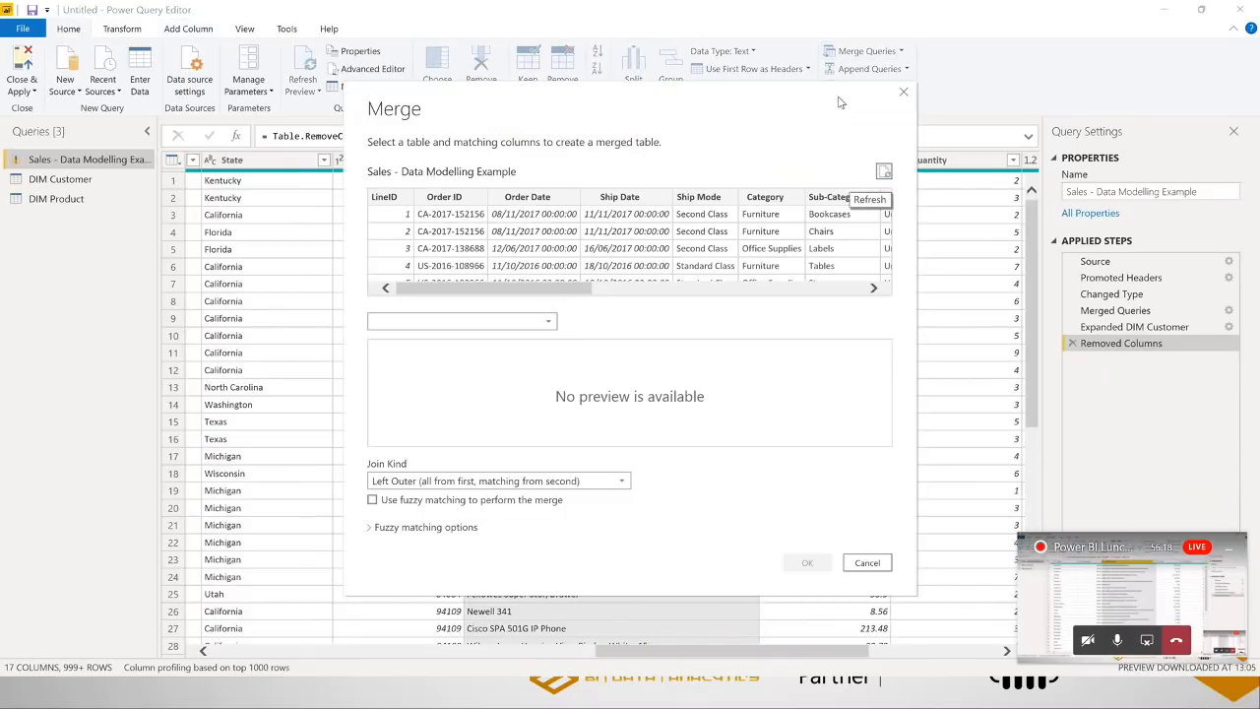
{"action": "left_click", "coordinate": [620, 289]}
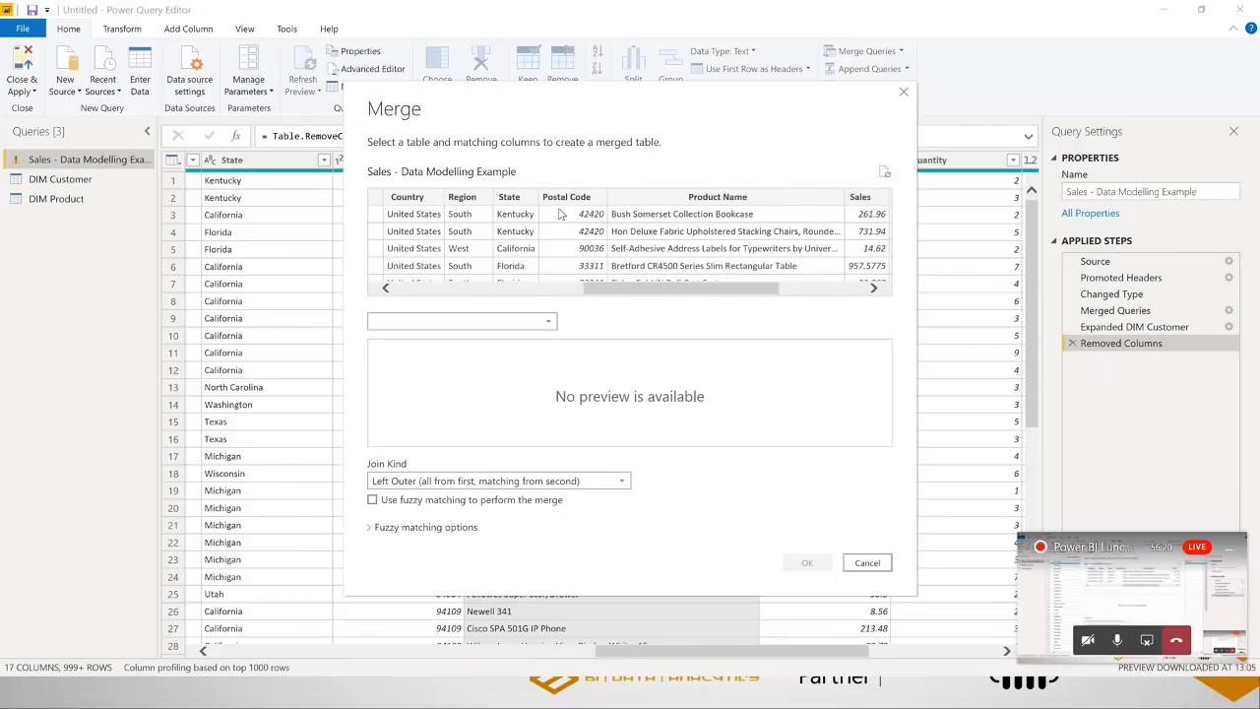
{"action": "left_click", "coordinate": [707, 202]}
{"action": "left_click", "coordinate": [495, 315]}
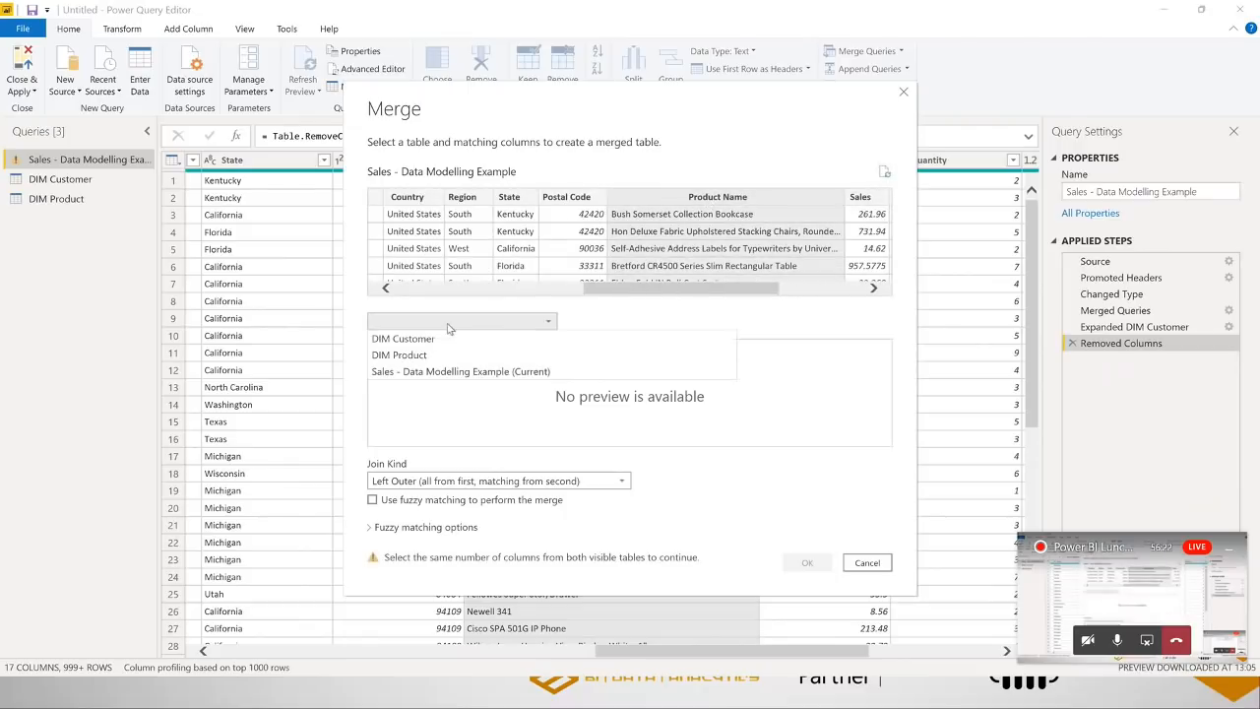
{"action": "left_click", "coordinate": [436, 355]}
{"action": "left_click", "coordinate": [640, 350]}
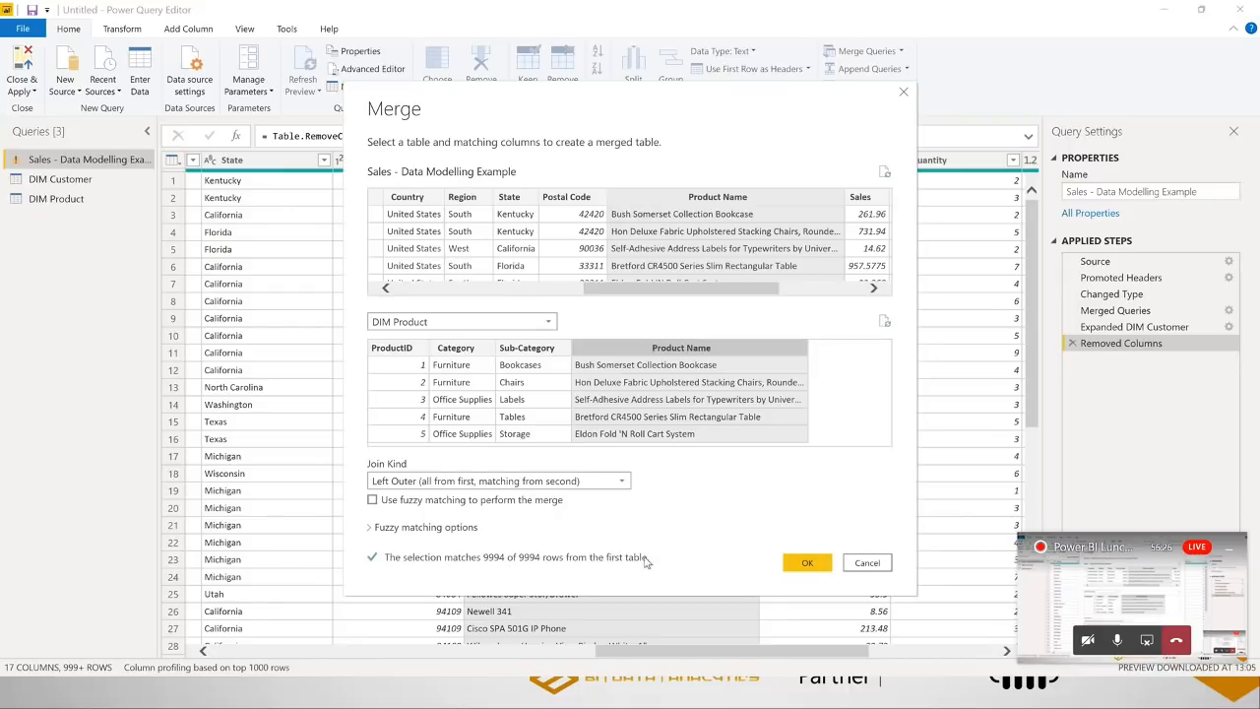
{"action": "left_click", "coordinate": [807, 563]}
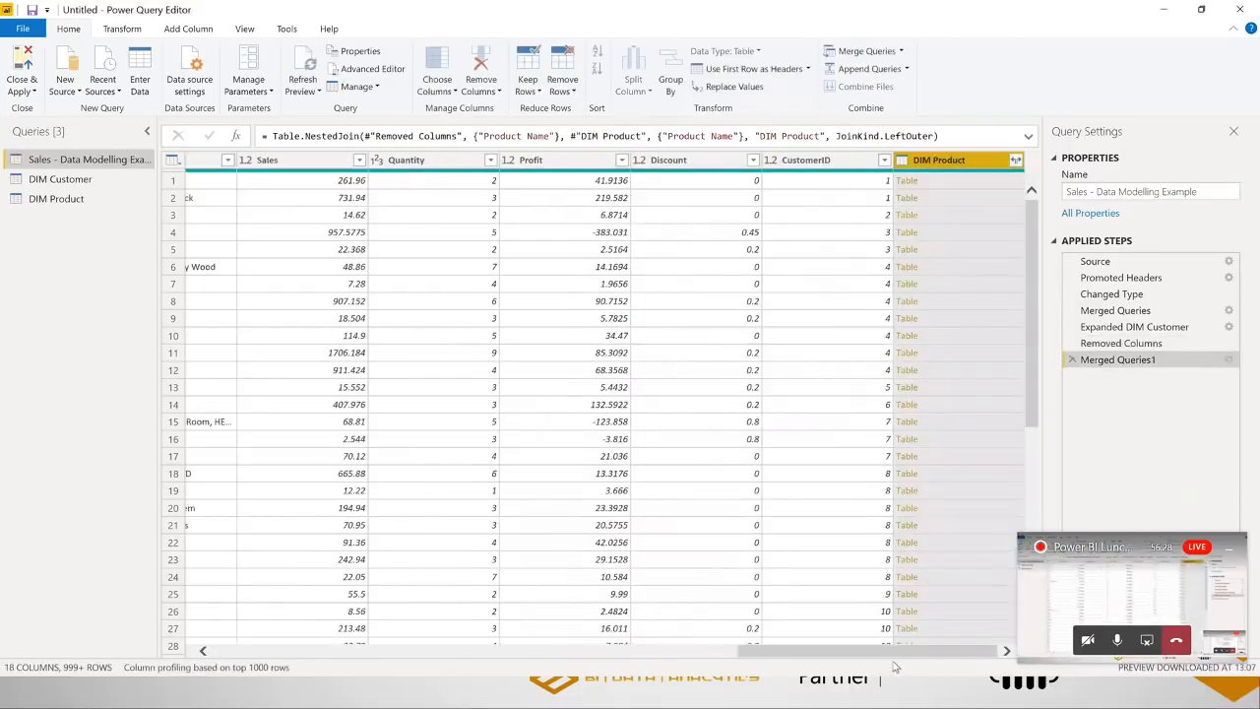
Expand the merged DIM Product column in the sales query to return only ProductID
{"action": "left_click", "coordinate": [1014, 161]}
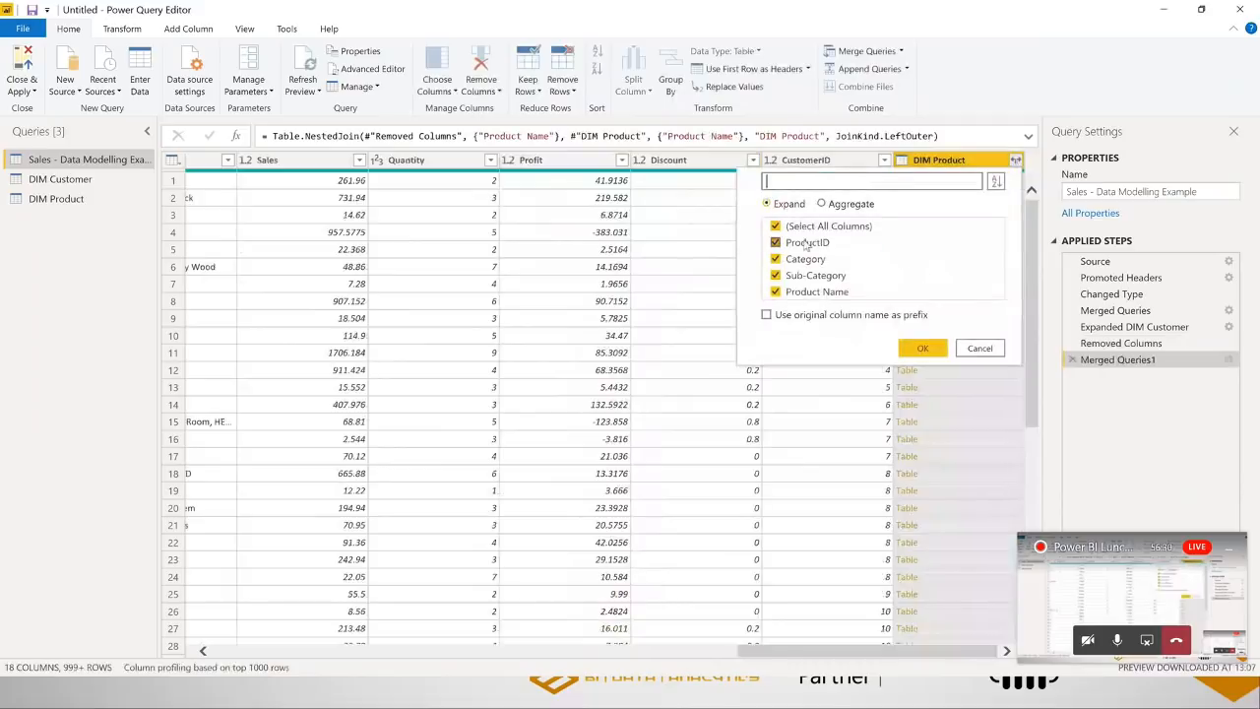
{"action": "left_click", "coordinate": [775, 226]}
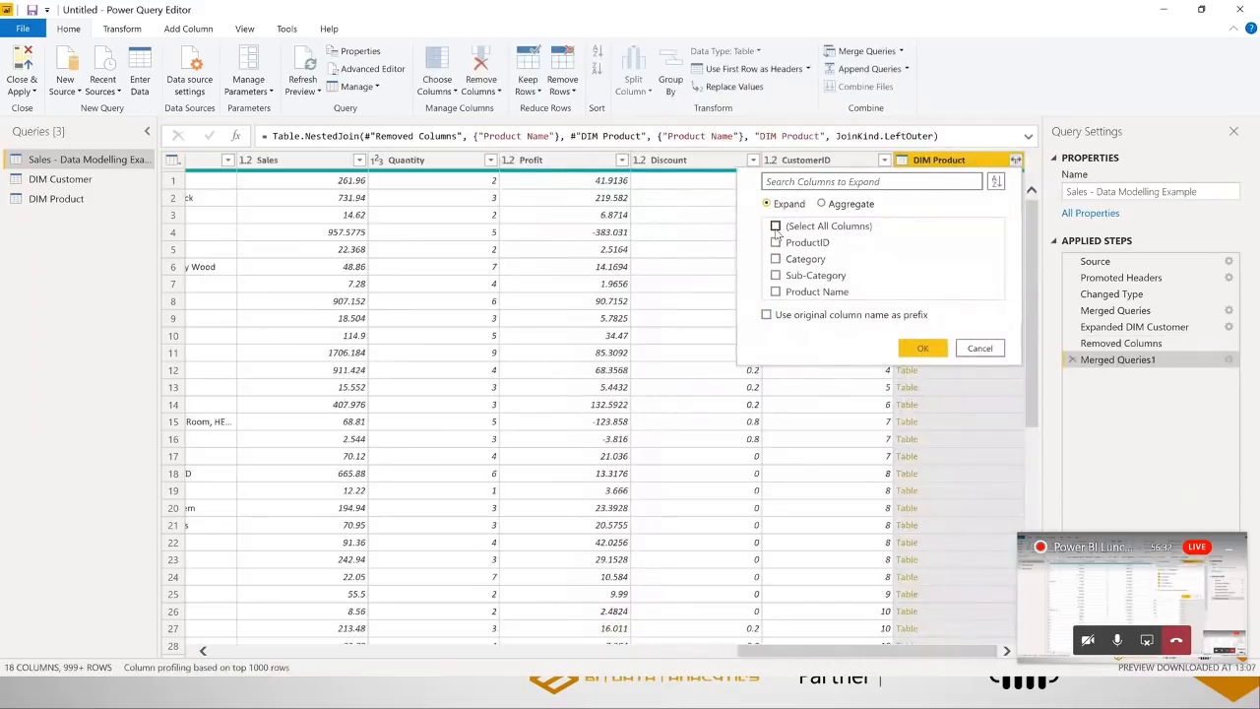
{"action": "left_click", "coordinate": [776, 242]}
{"action": "left_click", "coordinate": [922, 349]}
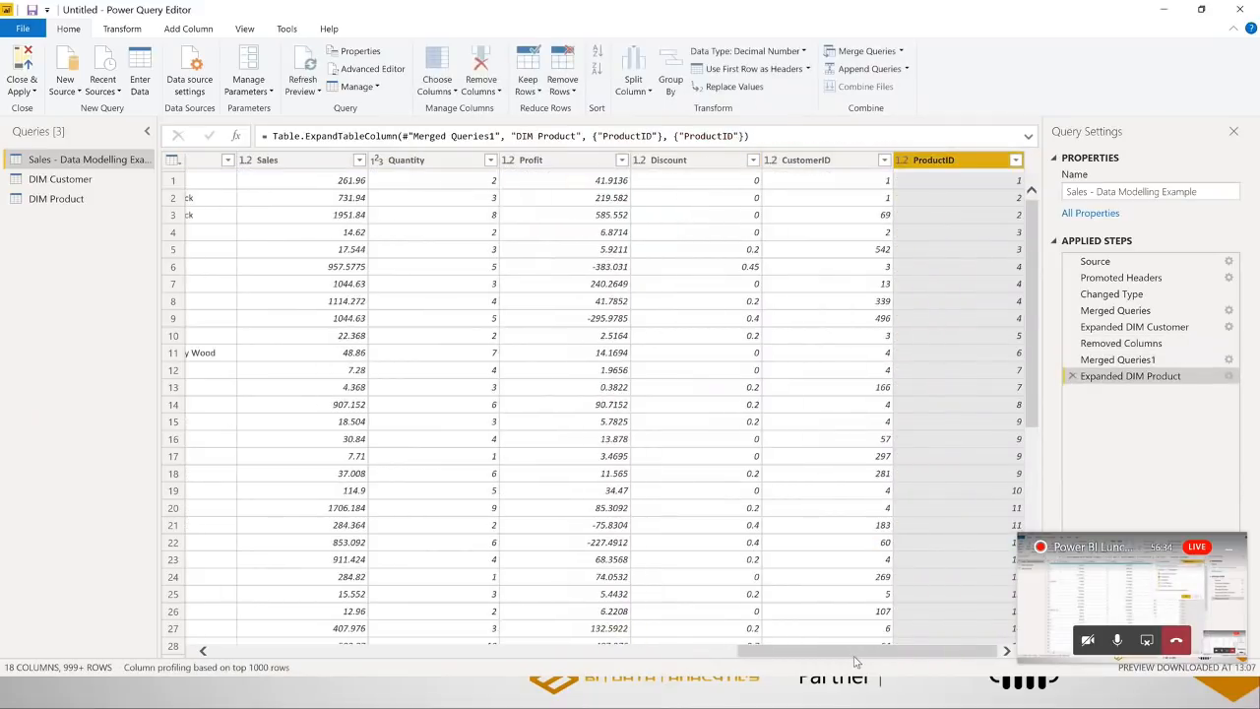
Remove the Category, Sub-Category and Product Name columns from the sales query
{"action": "left_click_drag", "start_coordinate": [930, 657], "coordinate": [583, 656]}
{"action": "left_click", "coordinate": [613, 163]}
{"action": "left_click", "coordinate": [320, 163]}
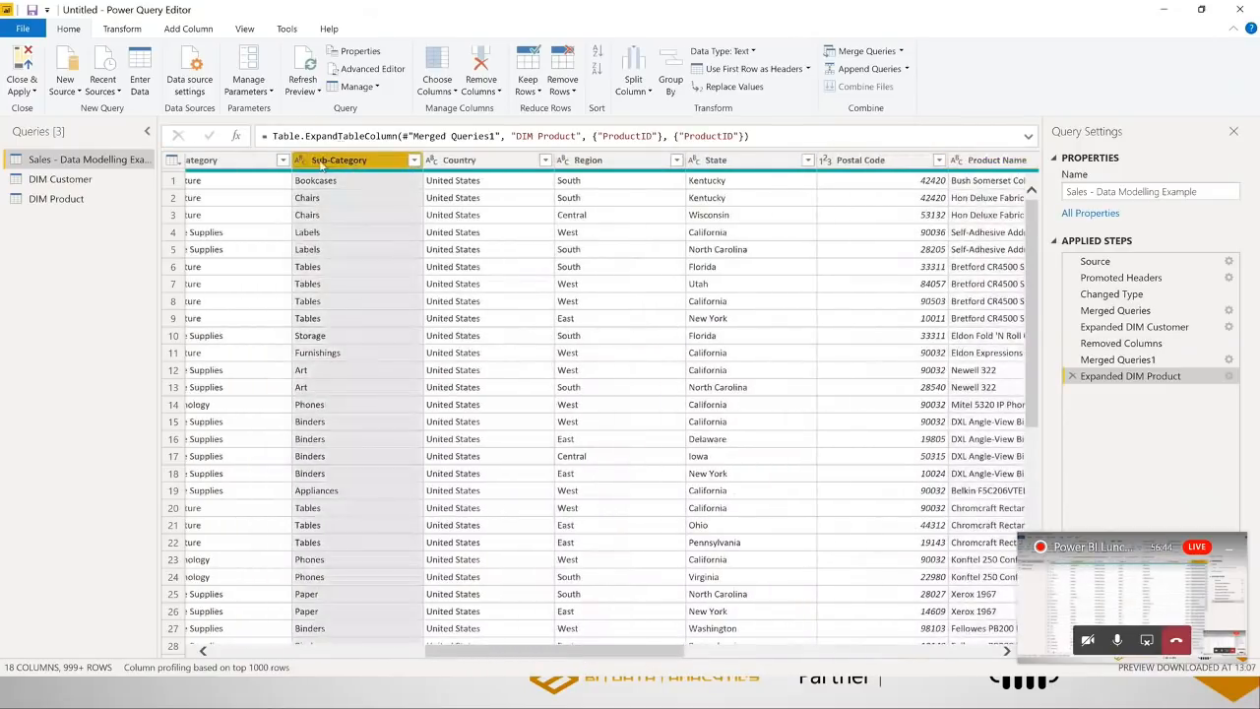
{"action": "left_click", "coordinate": [234, 164], "text": "ctrl"}
{"action": "right_click", "coordinate": [238, 160]}
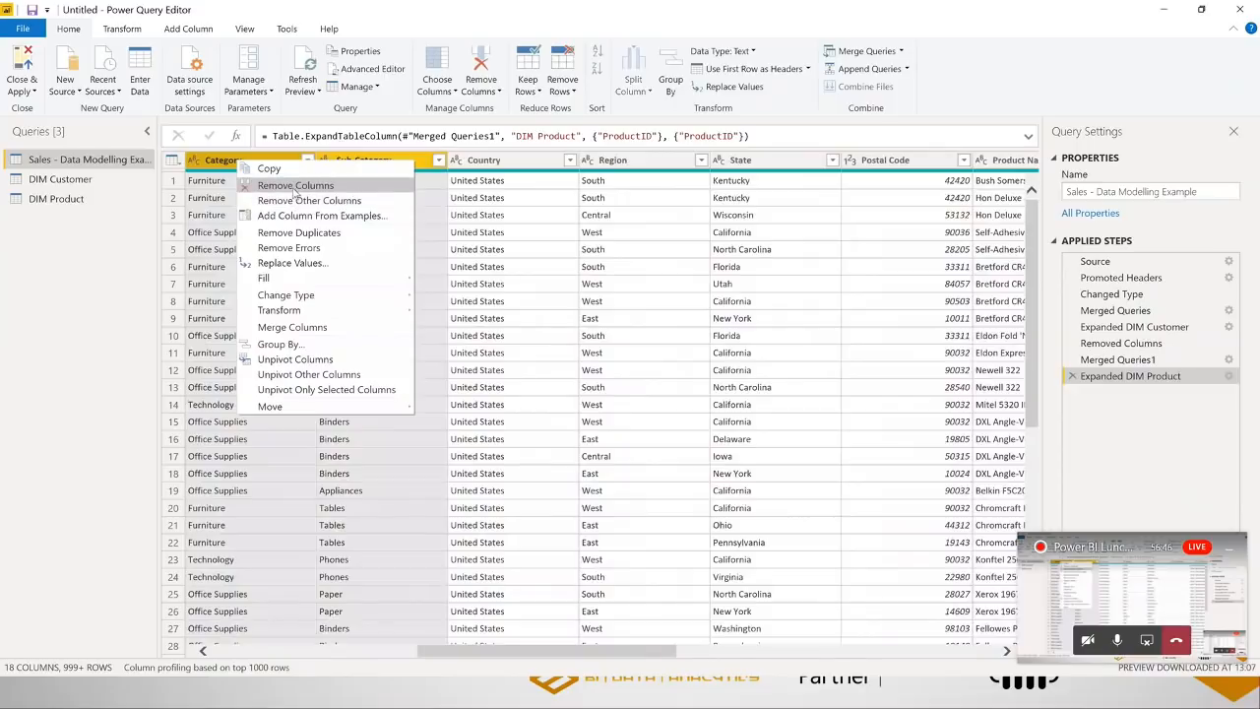
{"action": "left_click", "coordinate": [294, 186]}
{"action": "left_click_drag", "start_coordinate": [692, 653], "coordinate": [742, 645]}
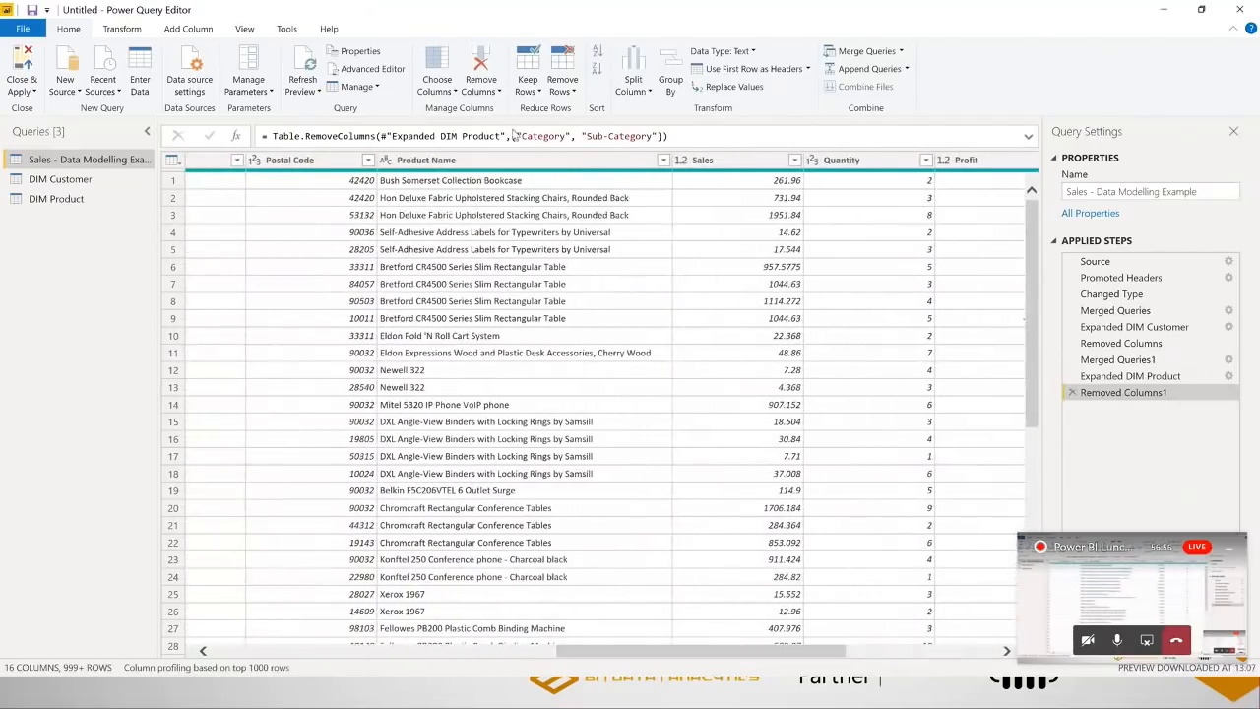
{"action": "left_click", "coordinate": [535, 156]}
{"action": "right_click", "coordinate": [536, 156]}
{"action": "left_click", "coordinate": [573, 184]}
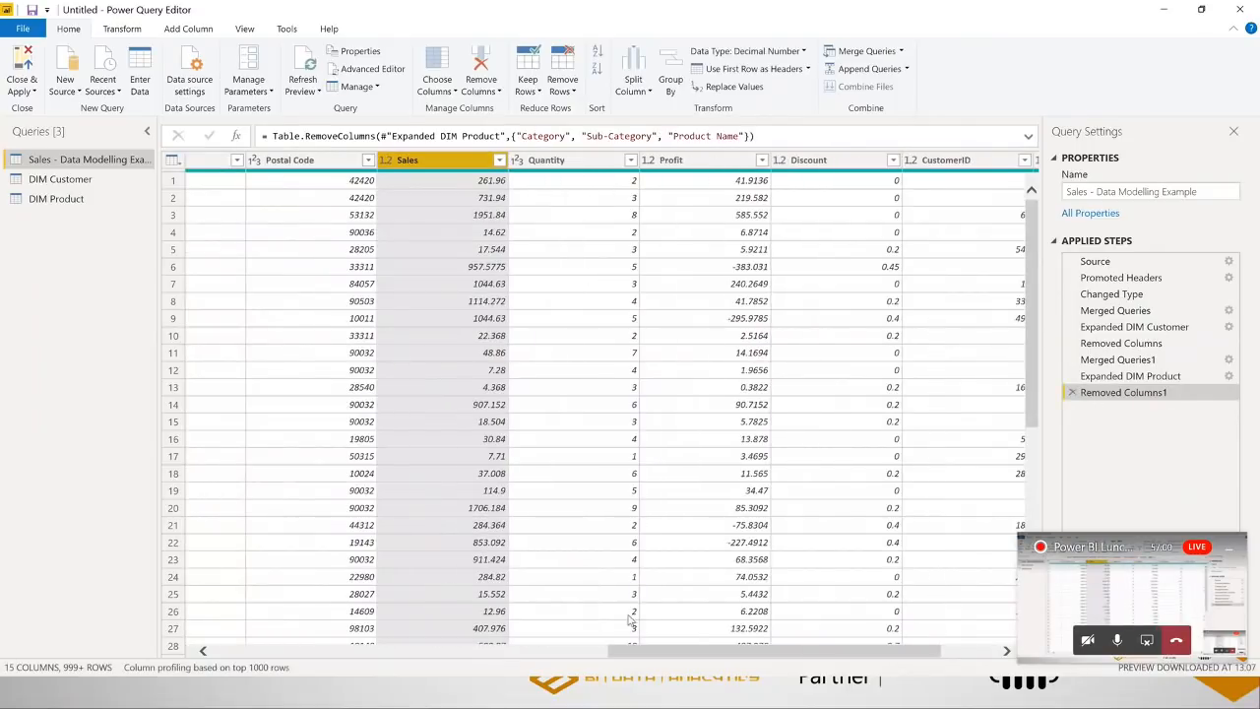
Duplicate the sales query and delete every applied step after Promoted Headers in the copy
{"action": "left_click_drag", "start_coordinate": [657, 653], "coordinate": [440, 656]}
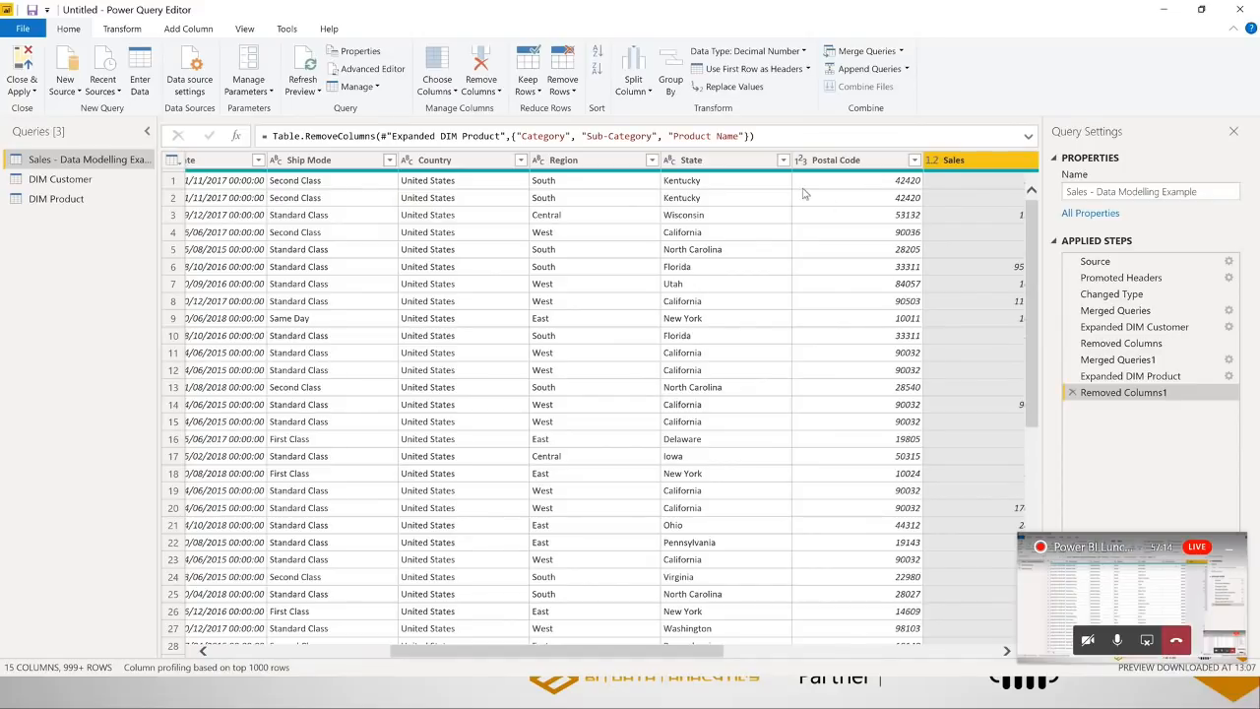
{"action": "right_click", "coordinate": [94, 164]}
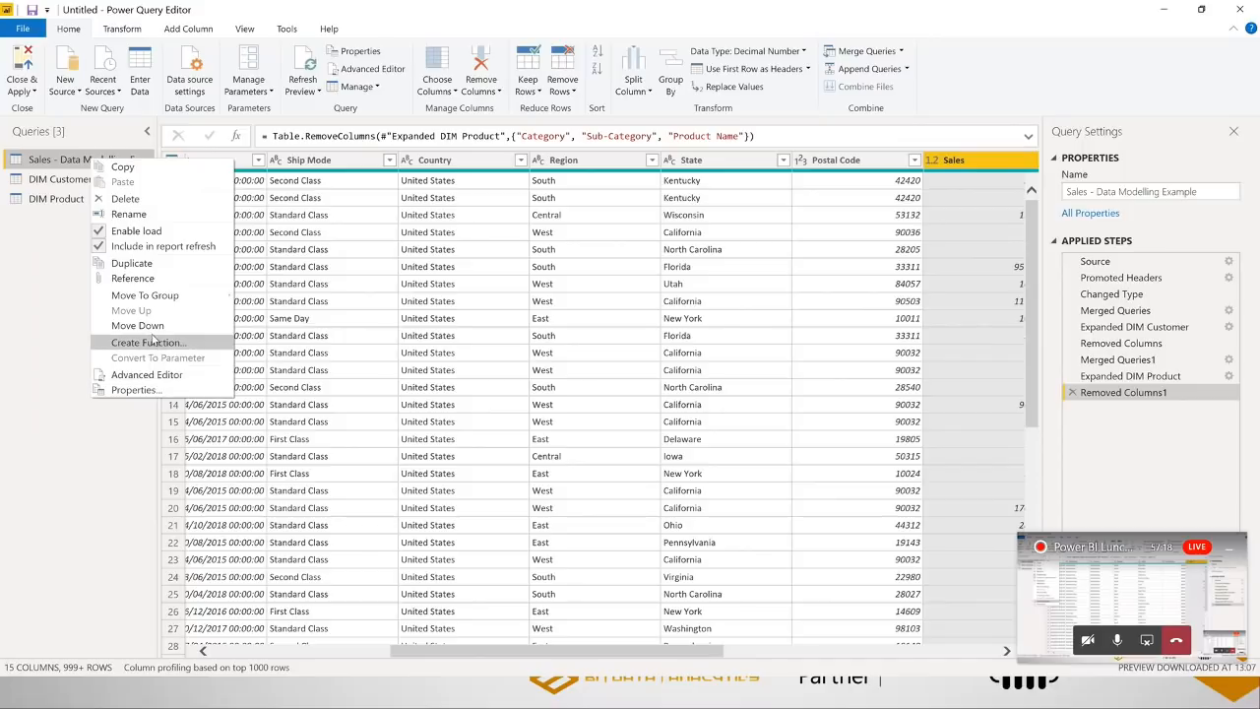
{"action": "left_click", "coordinate": [131, 262]}
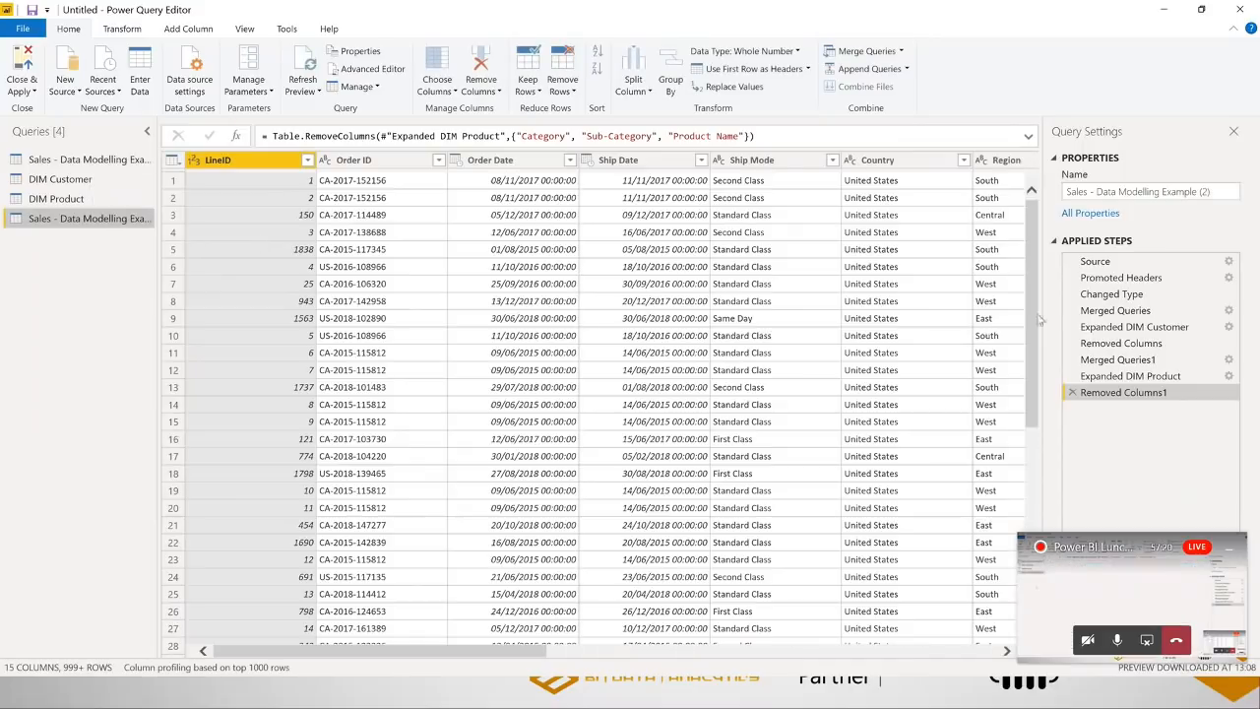
{"action": "left_click", "coordinate": [1117, 311]}
{"action": "right_click", "coordinate": [1119, 313]}
{"action": "left_click", "coordinate": [1156, 396]}
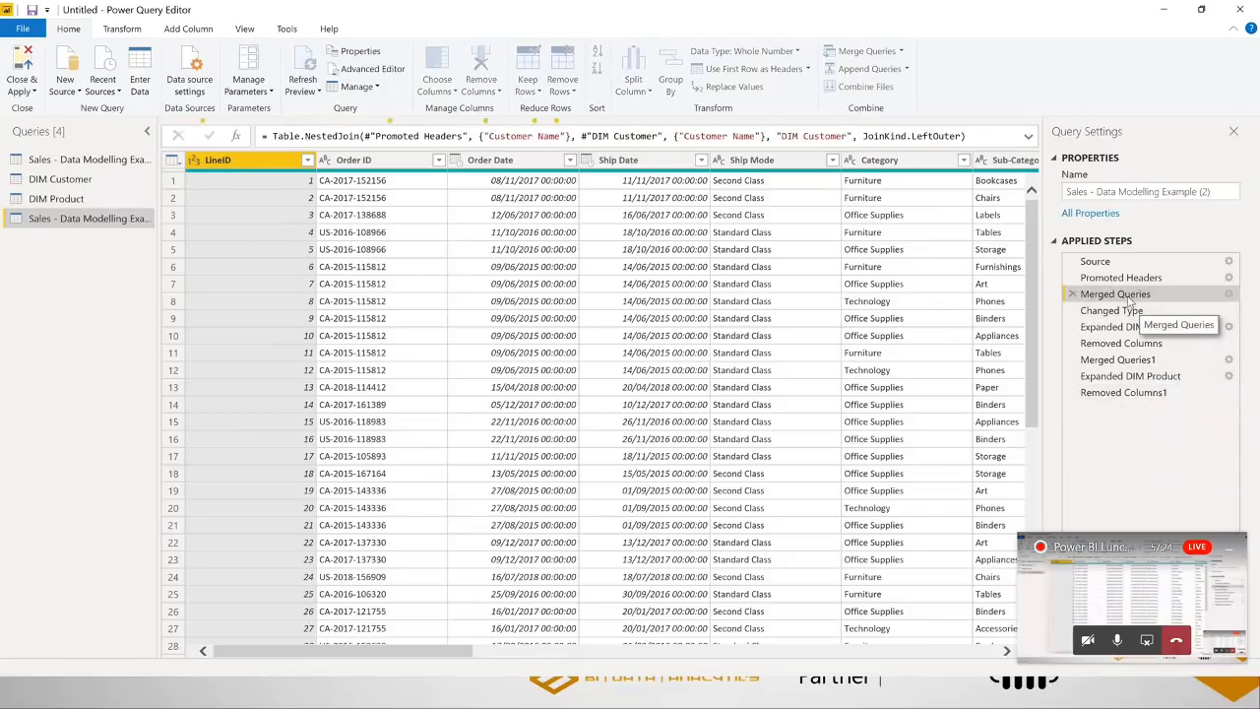
{"action": "right_click", "coordinate": [1127, 296]}
{"action": "left_click", "coordinate": [1183, 354]}
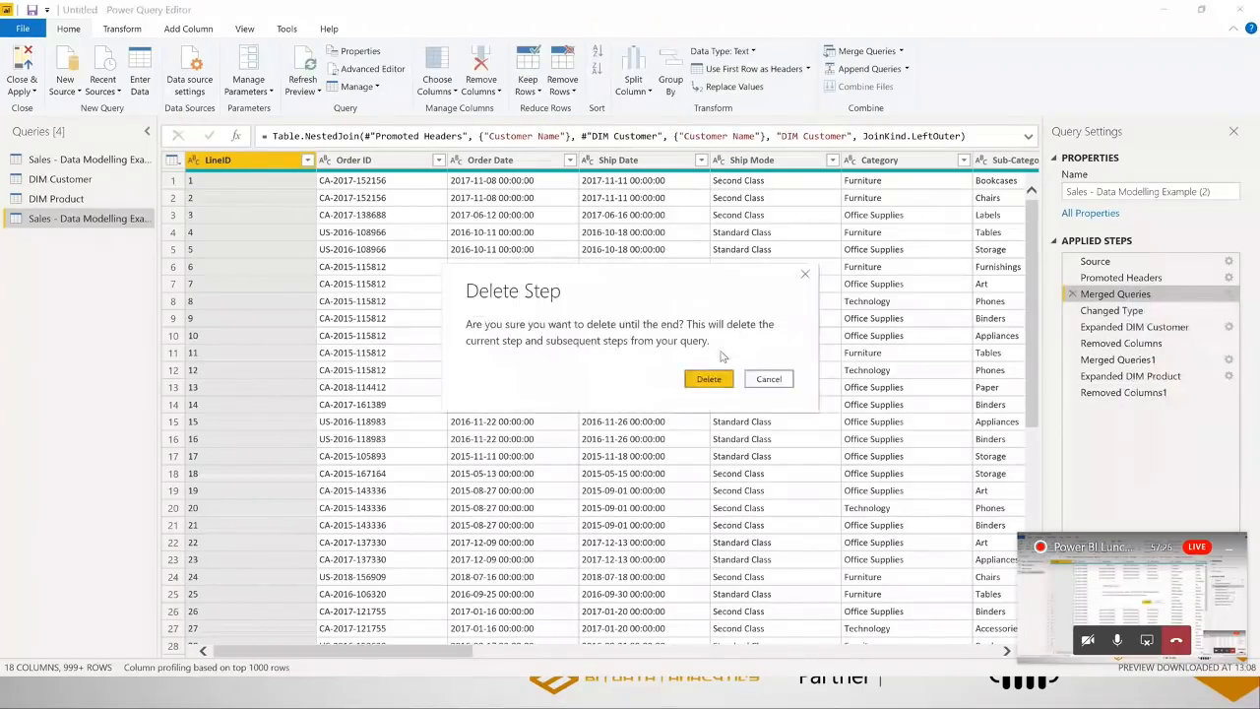
{"action": "left_click", "coordinate": [714, 379]}
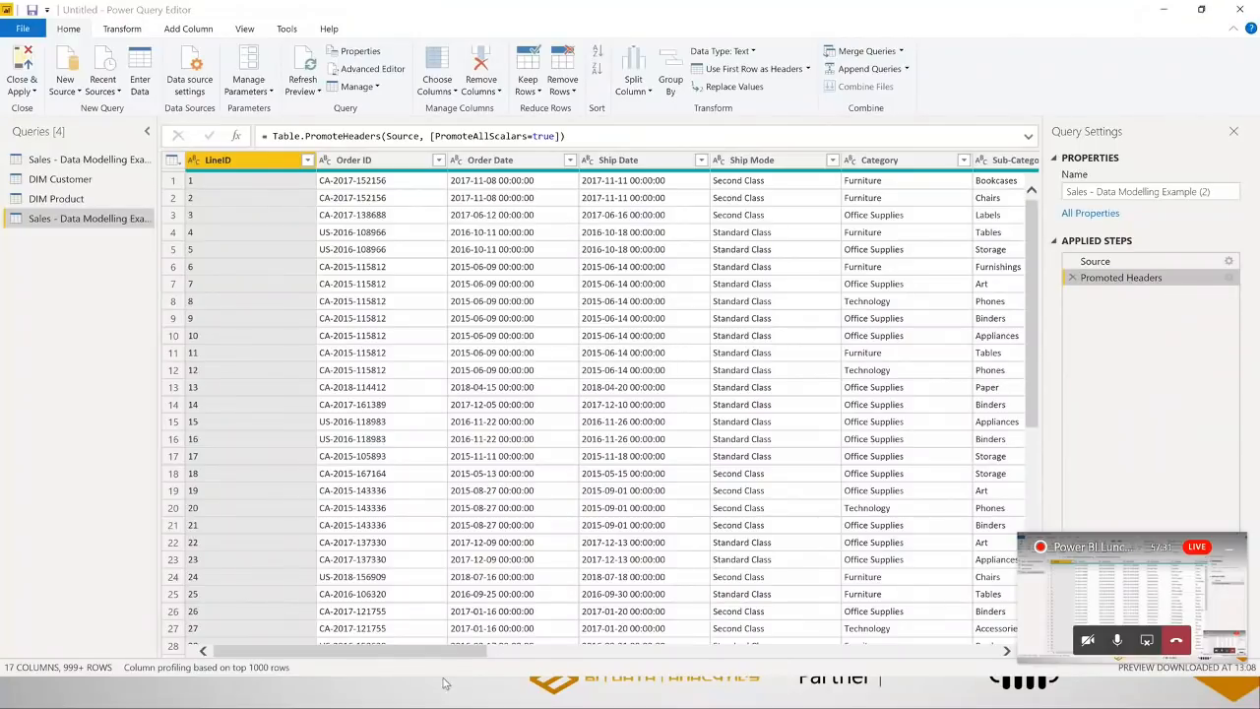
Keep only the Country, Region, State and Postal Code columns in the duplicated query and remove duplicate rows across the whole table
{"action": "left_click_drag", "start_coordinate": [453, 654], "coordinate": [688, 686]}
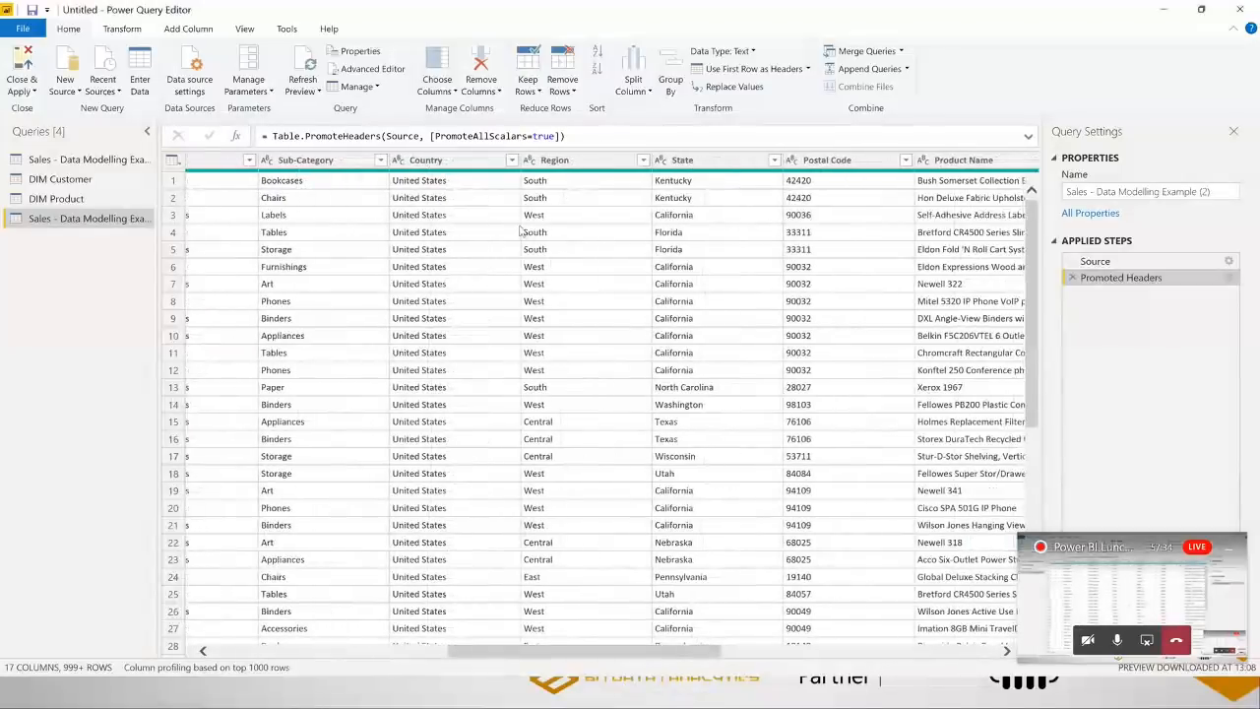
{"action": "left_click", "coordinate": [483, 169]}
{"action": "left_click", "coordinate": [591, 172], "text": "ctrl"}
{"action": "left_click", "coordinate": [726, 172], "text": "ctrl"}
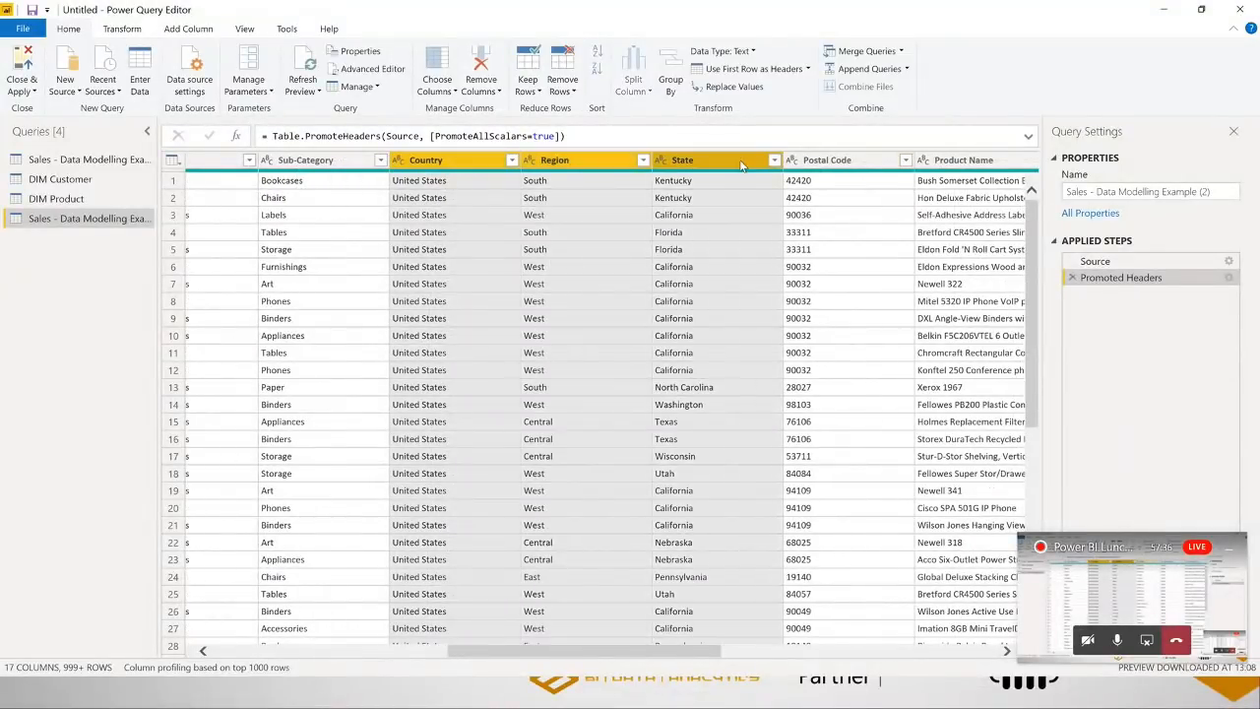
{"action": "left_click", "coordinate": [820, 166], "text": "ctrl"}
{"action": "right_click", "coordinate": [839, 167]}
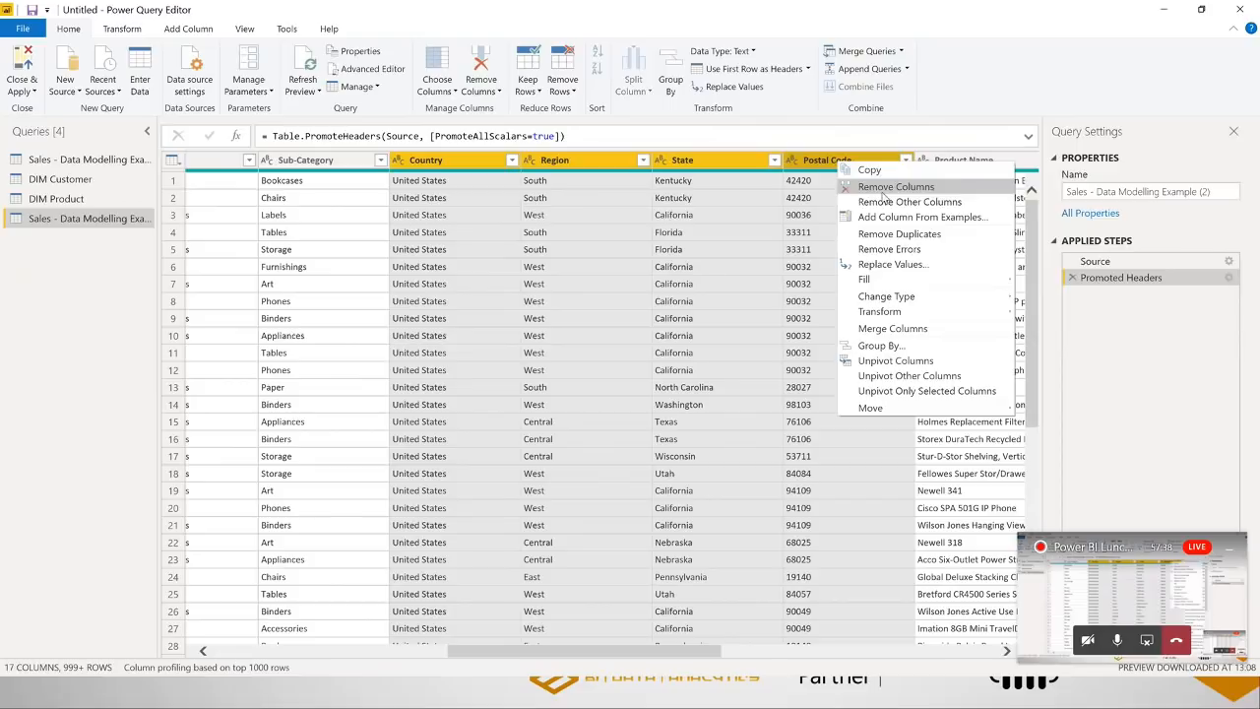
{"action": "left_click", "coordinate": [896, 199]}
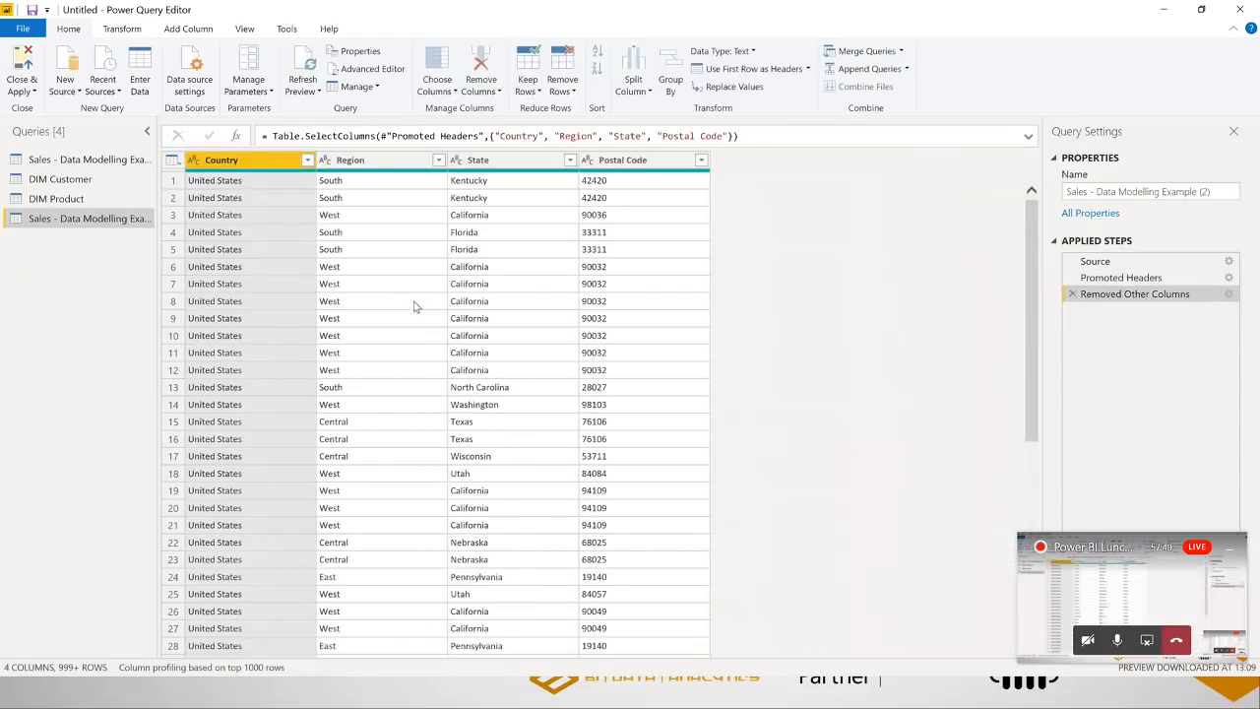
{"action": "left_click", "coordinate": [172, 160]}
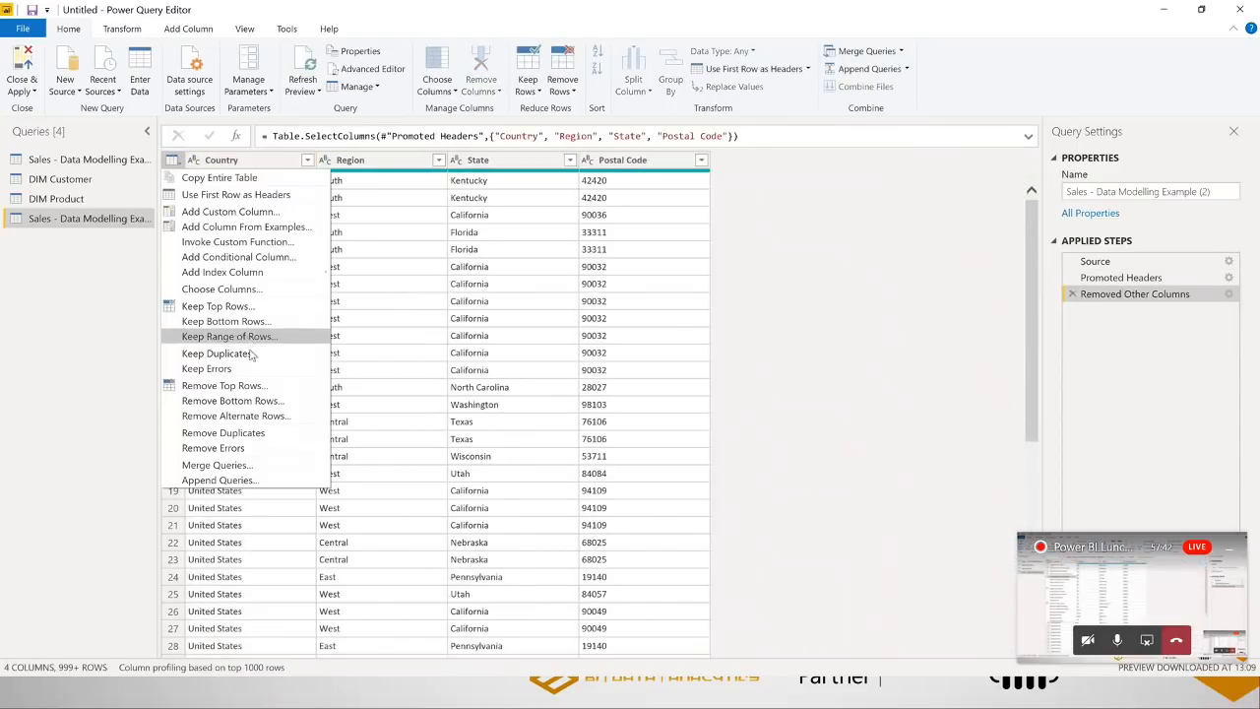
{"action": "left_click", "coordinate": [254, 433]}
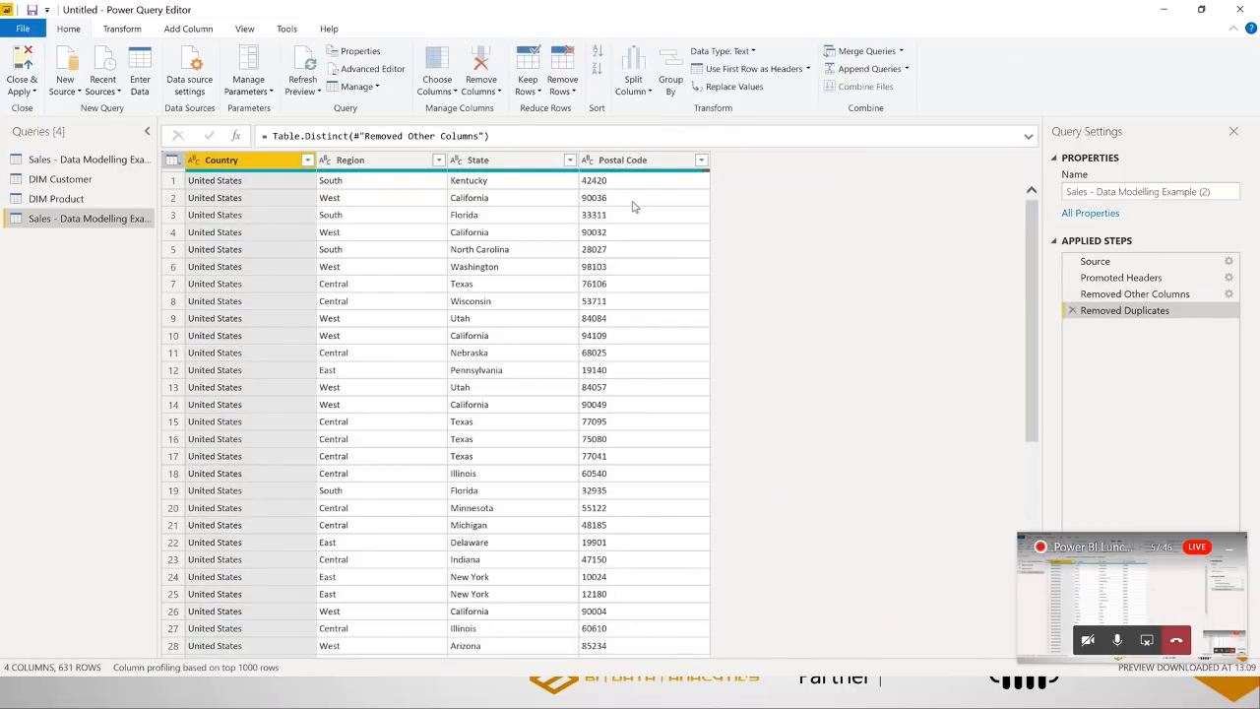
Add an index column starting from 1 to the location table, rename it LocationID and move it to the front
{"action": "left_click", "coordinate": [204, 30]}
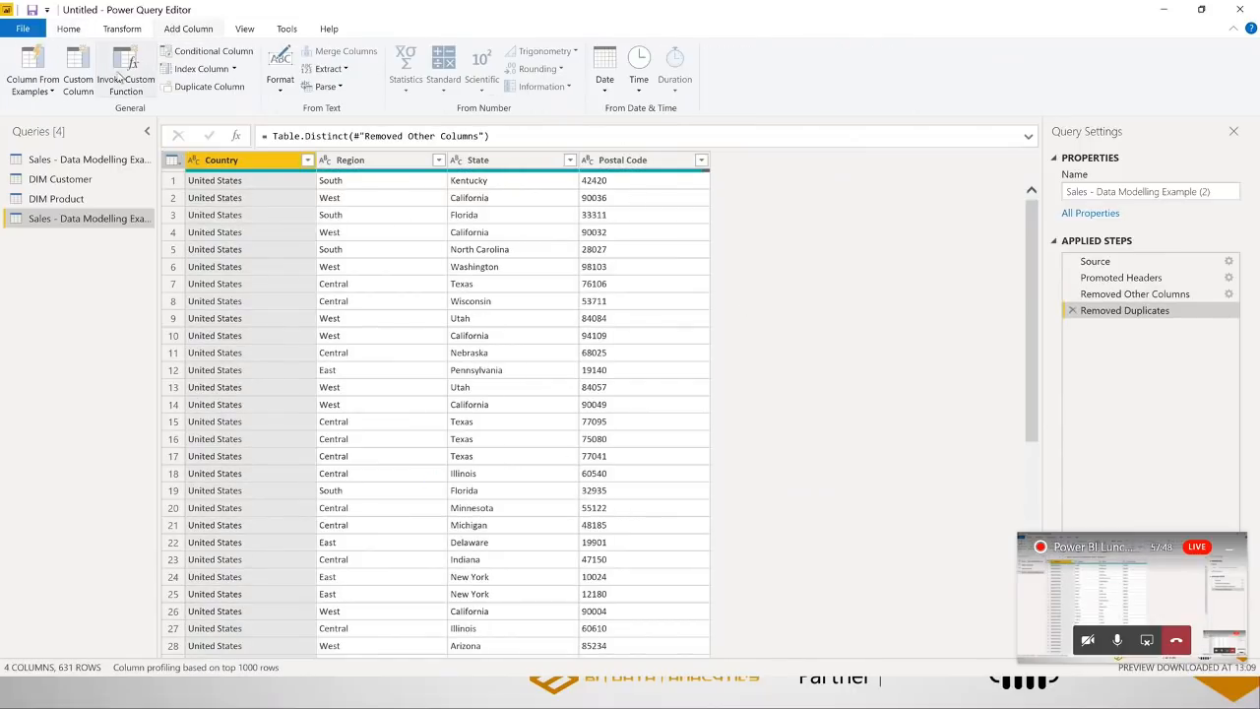
{"action": "left_click", "coordinate": [234, 69]}
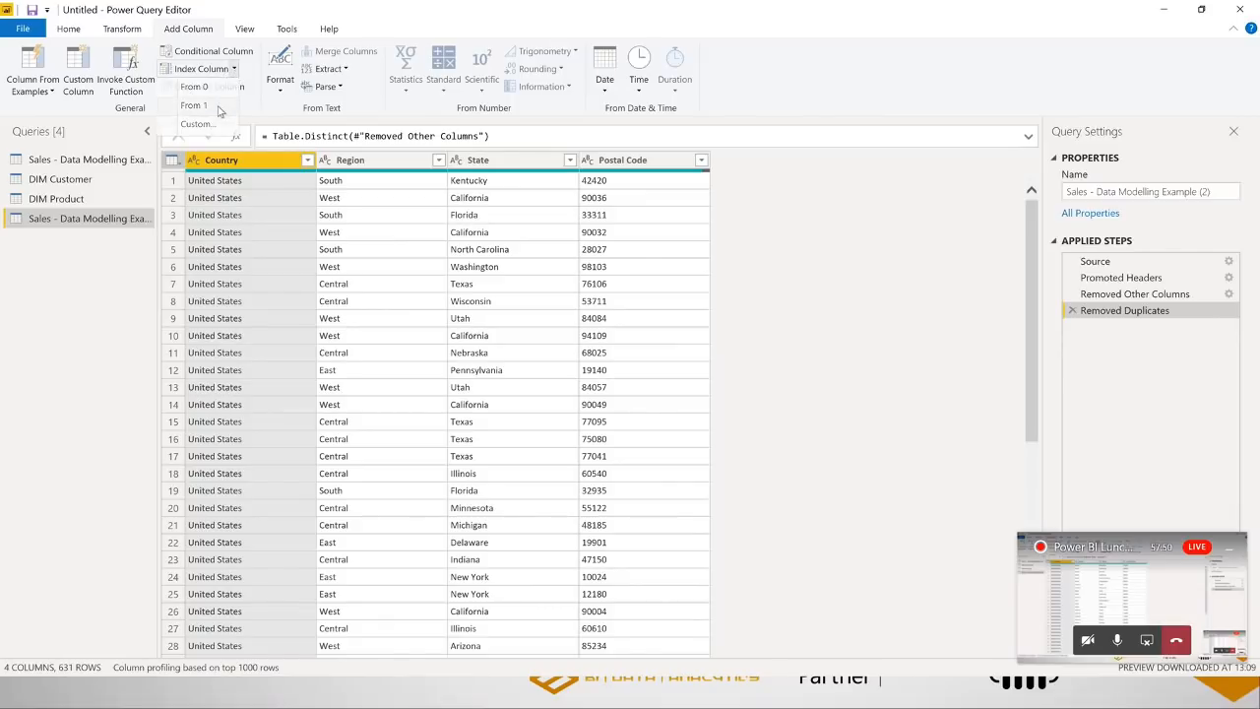
{"action": "left_click", "coordinate": [212, 106]}
{"action": "double_click", "coordinate": [760, 160]}
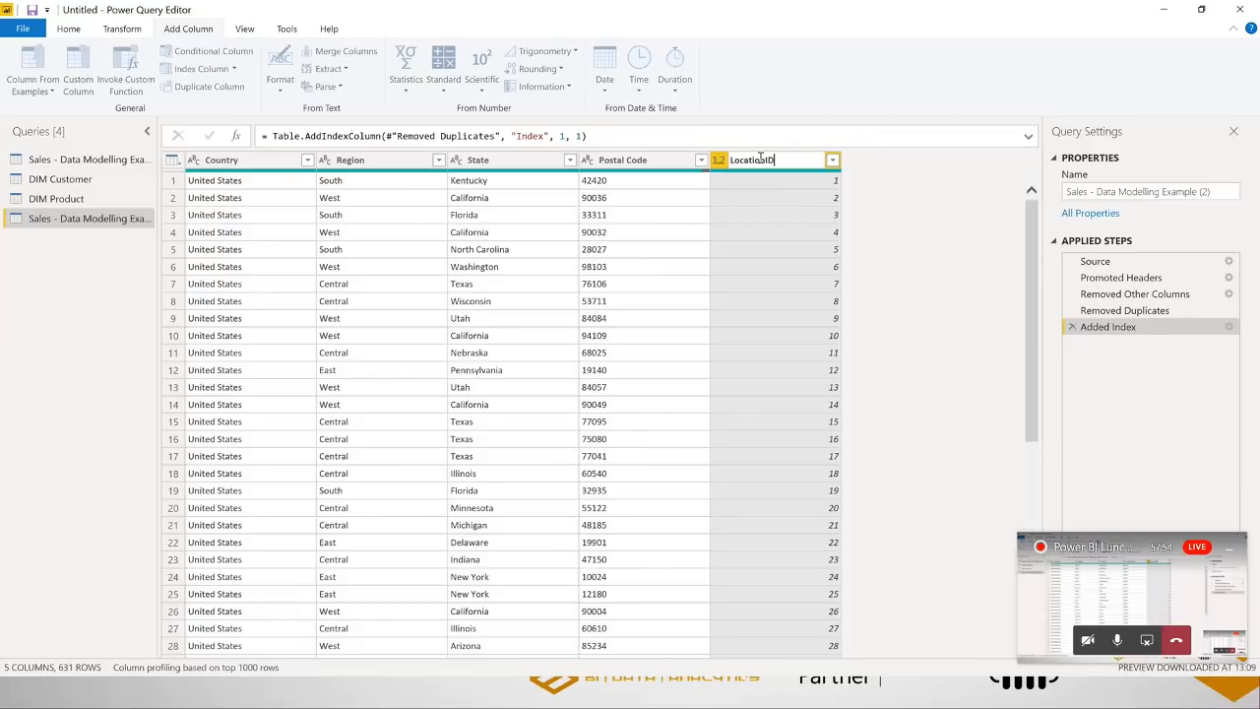
{"action": "key", "text": "Return"}
{"action": "left_click_drag", "start_coordinate": [765, 161], "coordinate": [254, 167]}
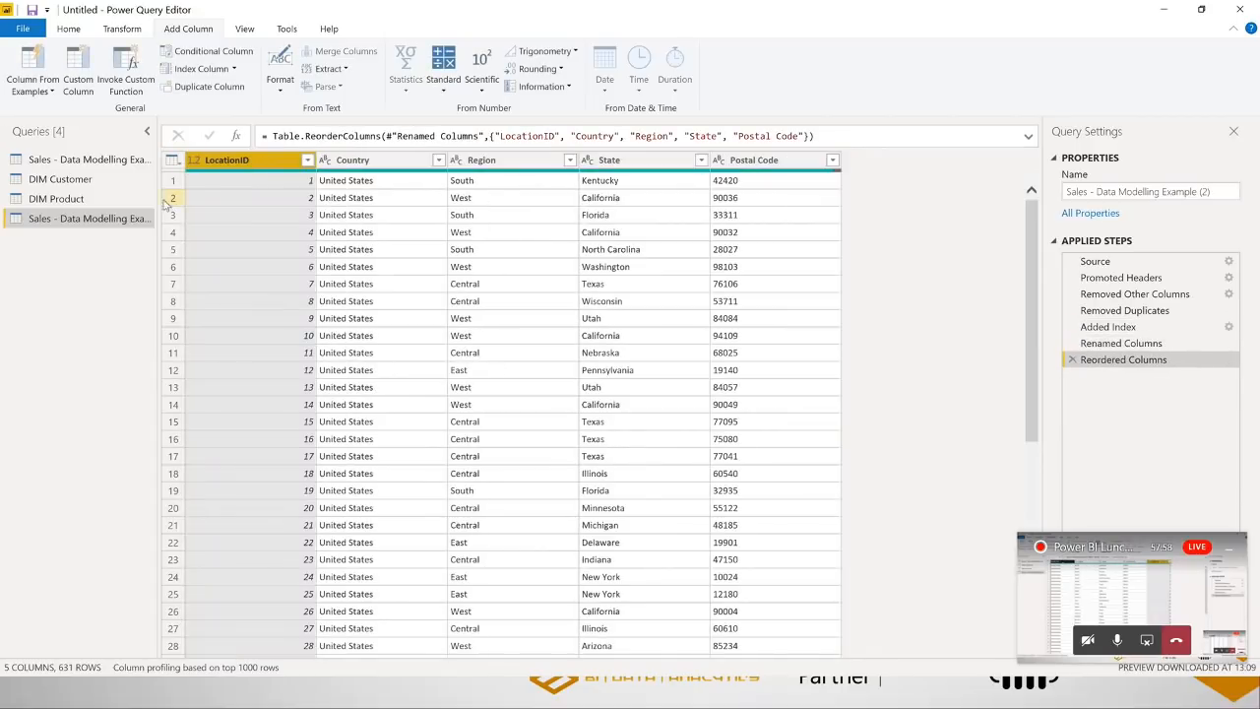
Try to merge the sales query with the duplicated location query, matching on Postal Code in both tables with a Left Outer join
{"action": "left_click", "coordinate": [90, 162]}
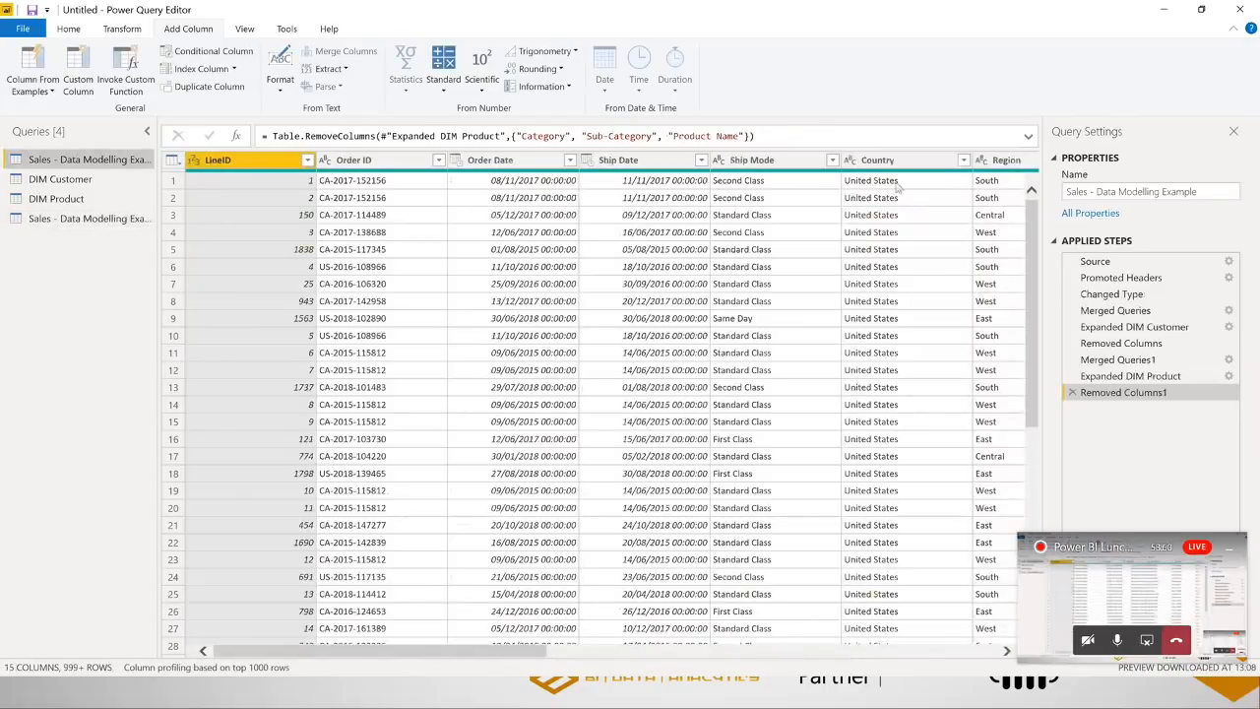
{"action": "left_click_drag", "start_coordinate": [531, 650], "coordinate": [630, 649]}
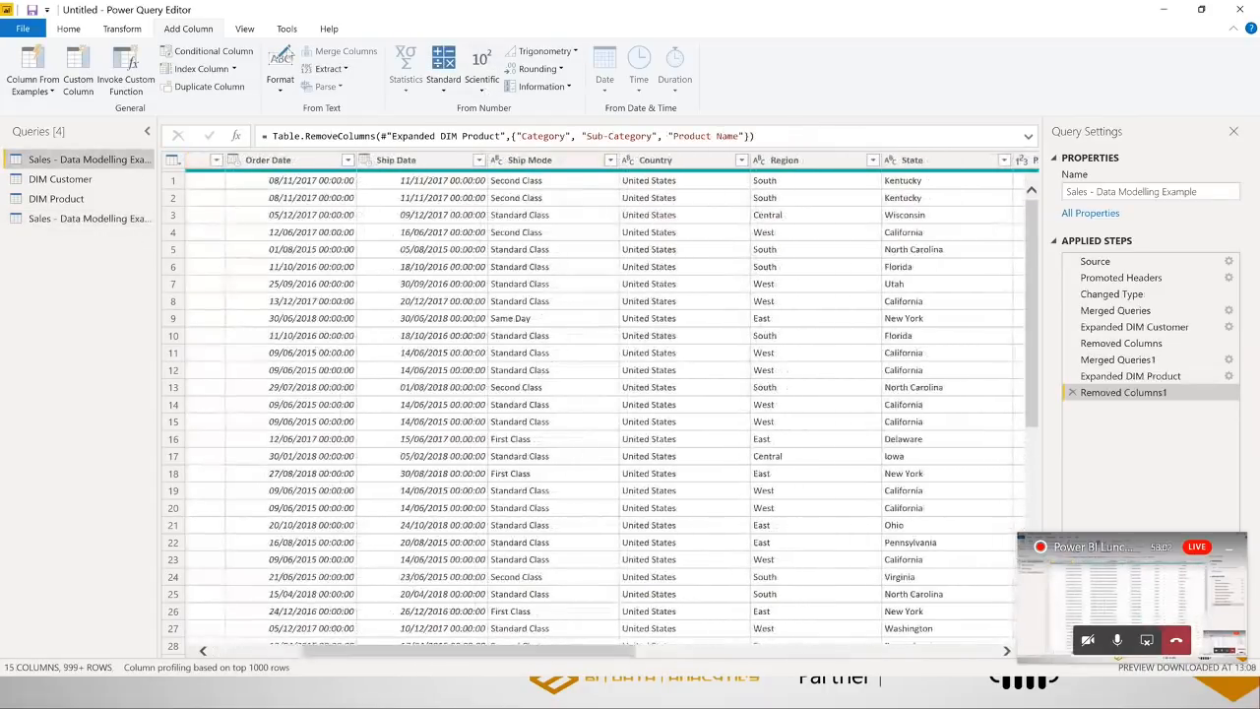
{"action": "left_click", "coordinate": [71, 29]}
{"action": "left_click", "coordinate": [870, 52]}
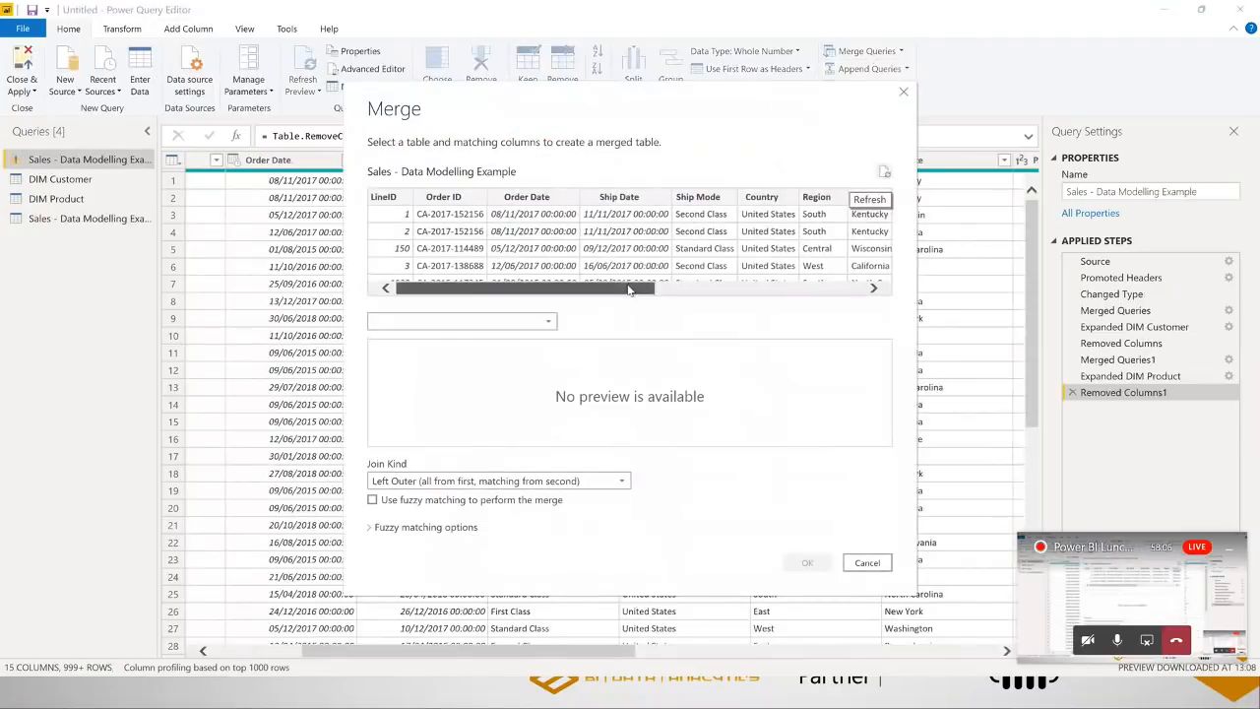
{"action": "left_click_drag", "start_coordinate": [633, 288], "coordinate": [759, 296]}
{"action": "left_click", "coordinate": [691, 210]}
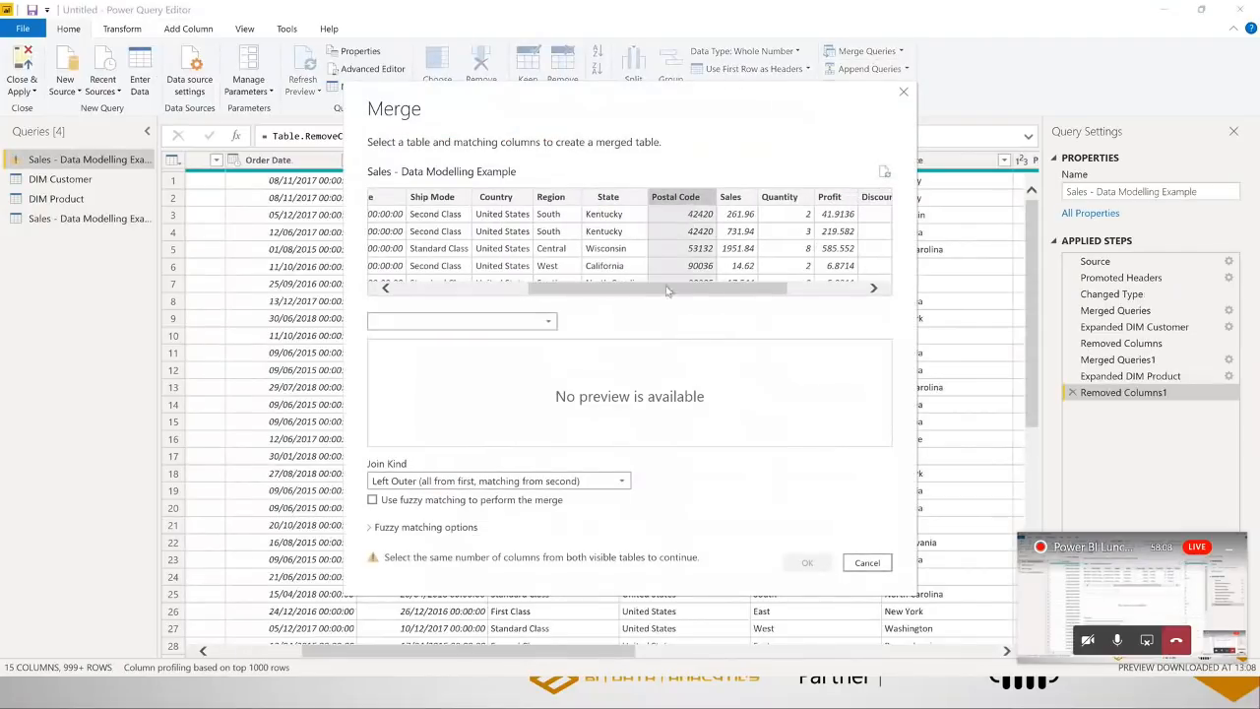
{"action": "left_click", "coordinate": [506, 320]}
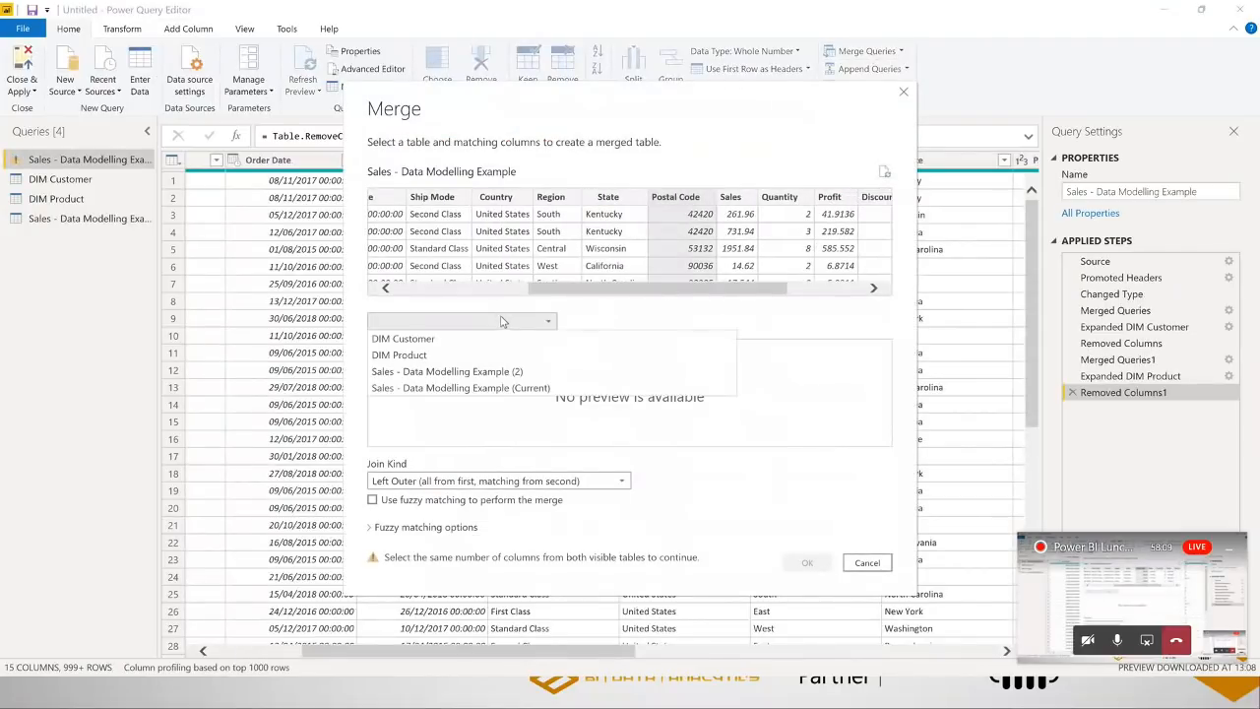
{"action": "left_click", "coordinate": [488, 373]}
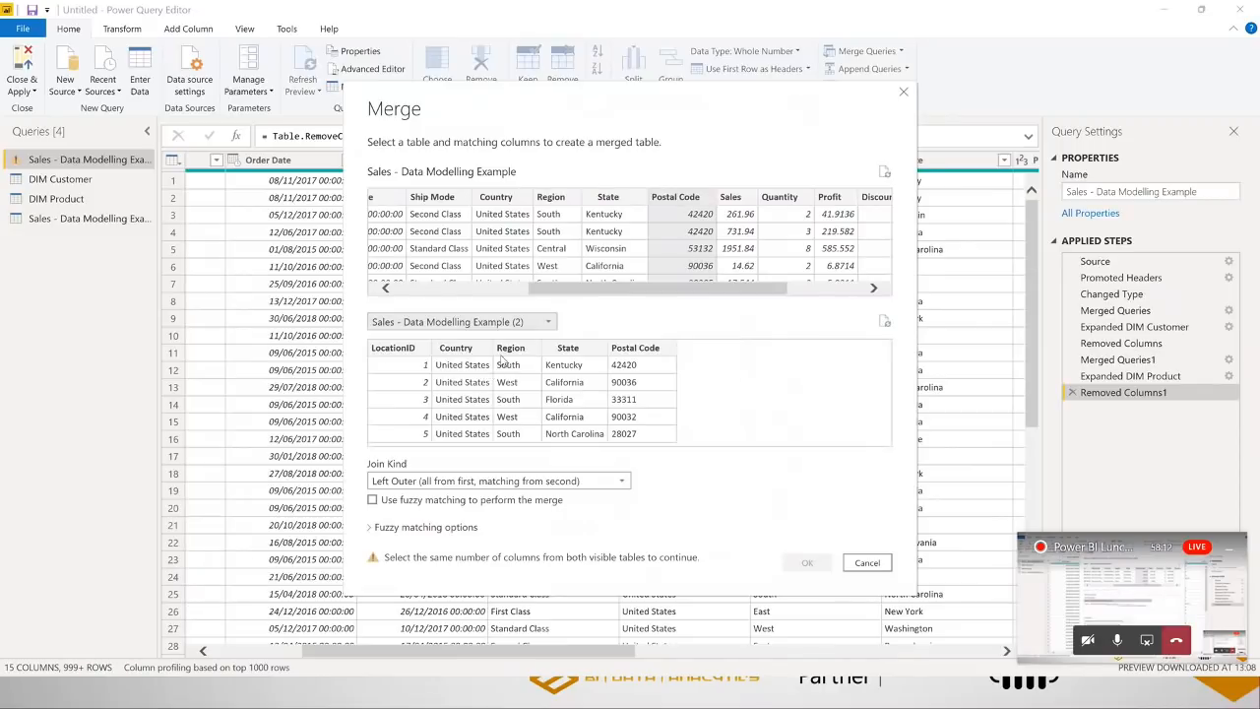
{"action": "left_click", "coordinate": [636, 350]}
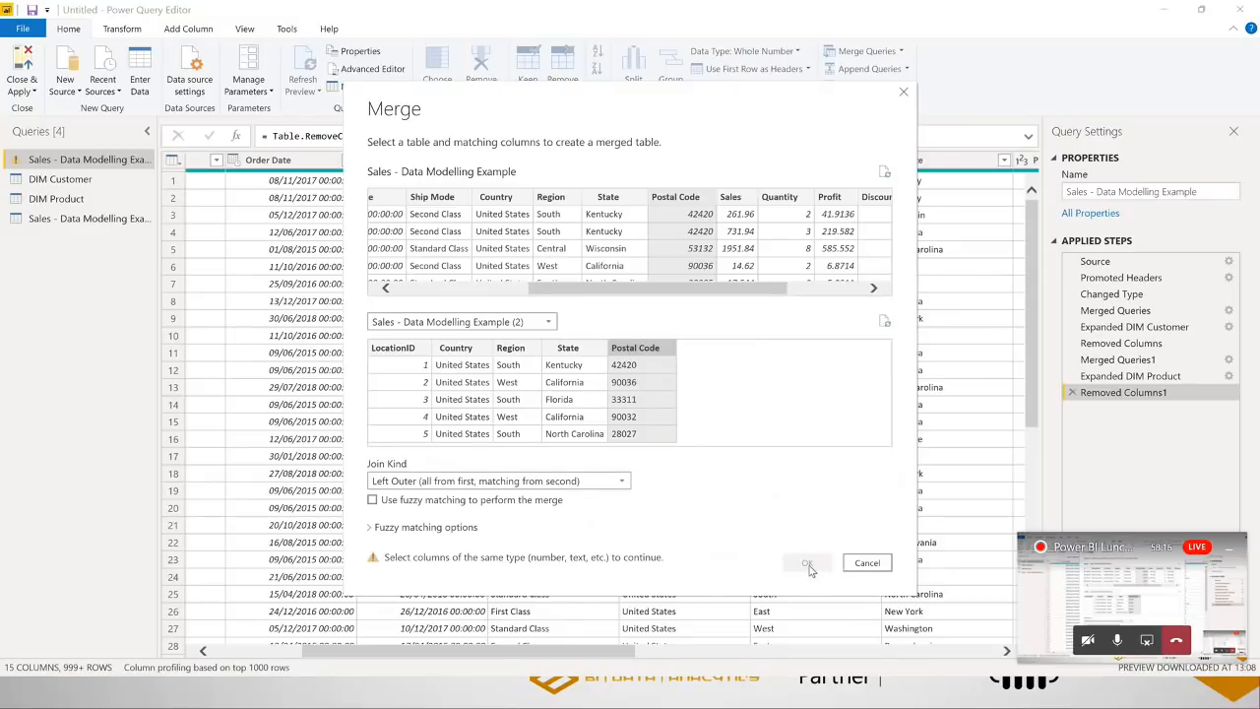
{"action": "left_click", "coordinate": [689, 199]}
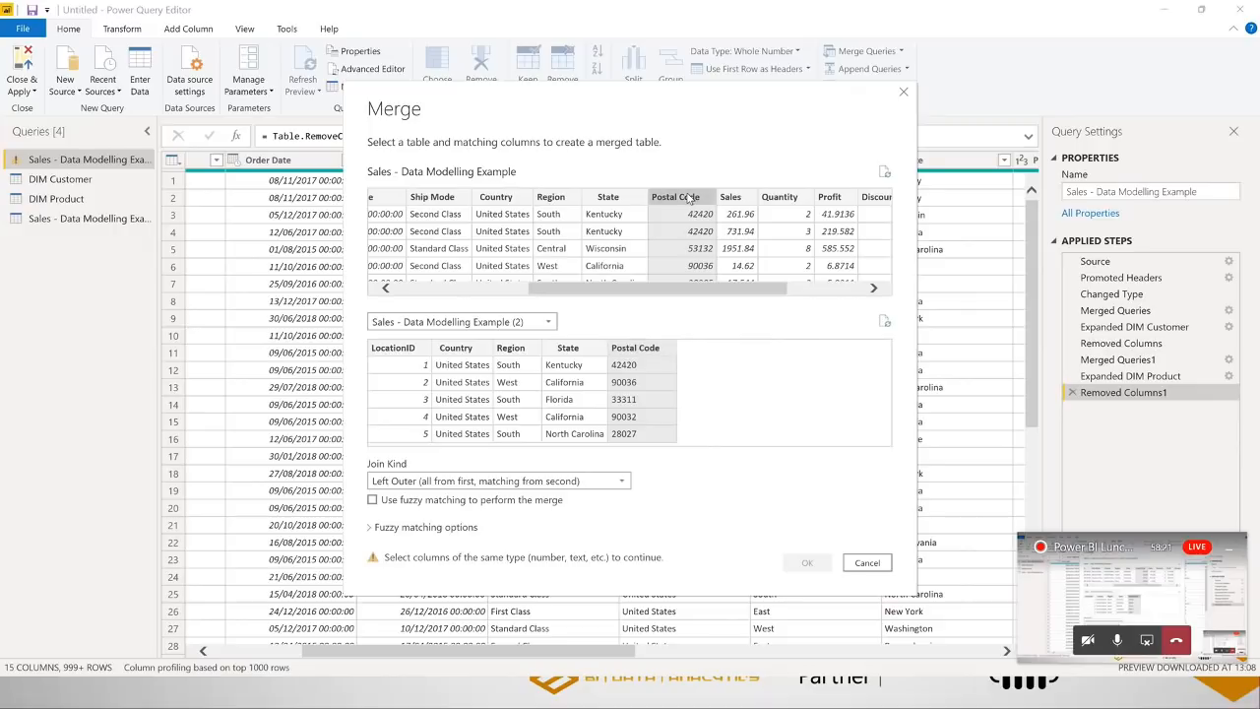
{"action": "left_click", "coordinate": [646, 347]}
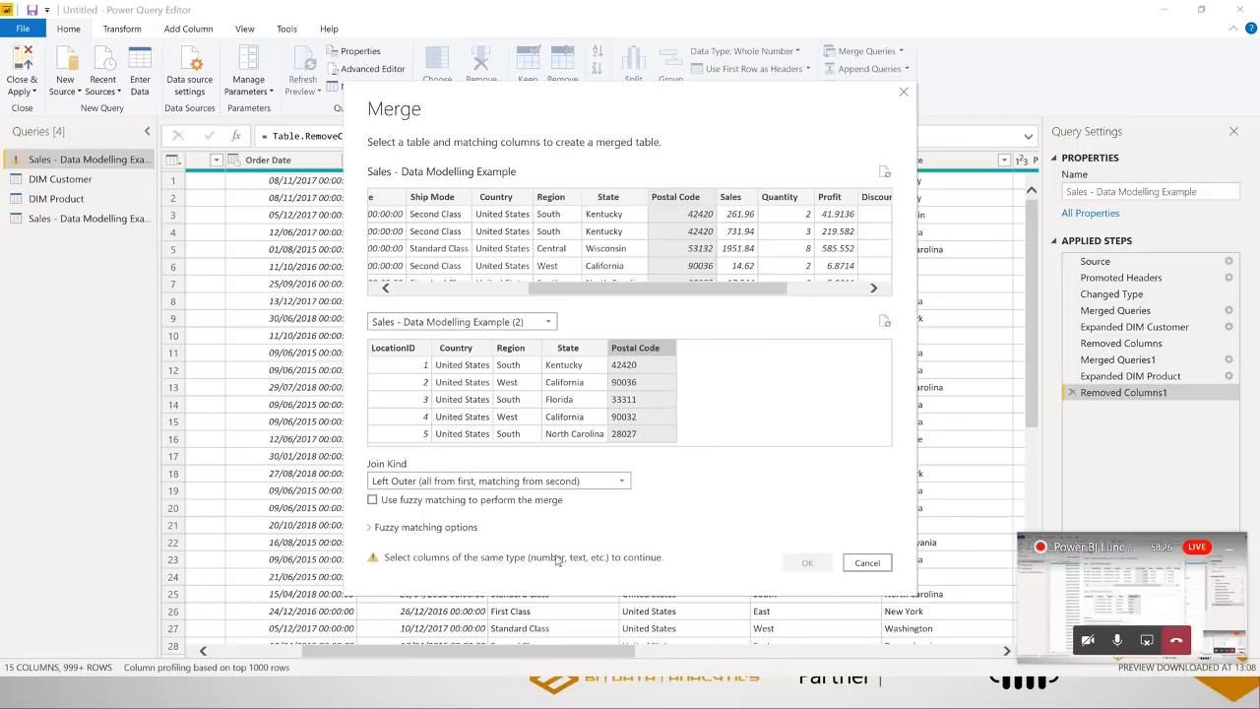
{"action": "left_click", "coordinate": [866, 562]}
Compare the data type of the Postal Code column in the duplicated location query with that in the sales query
{"action": "left_click", "coordinate": [79, 219]}
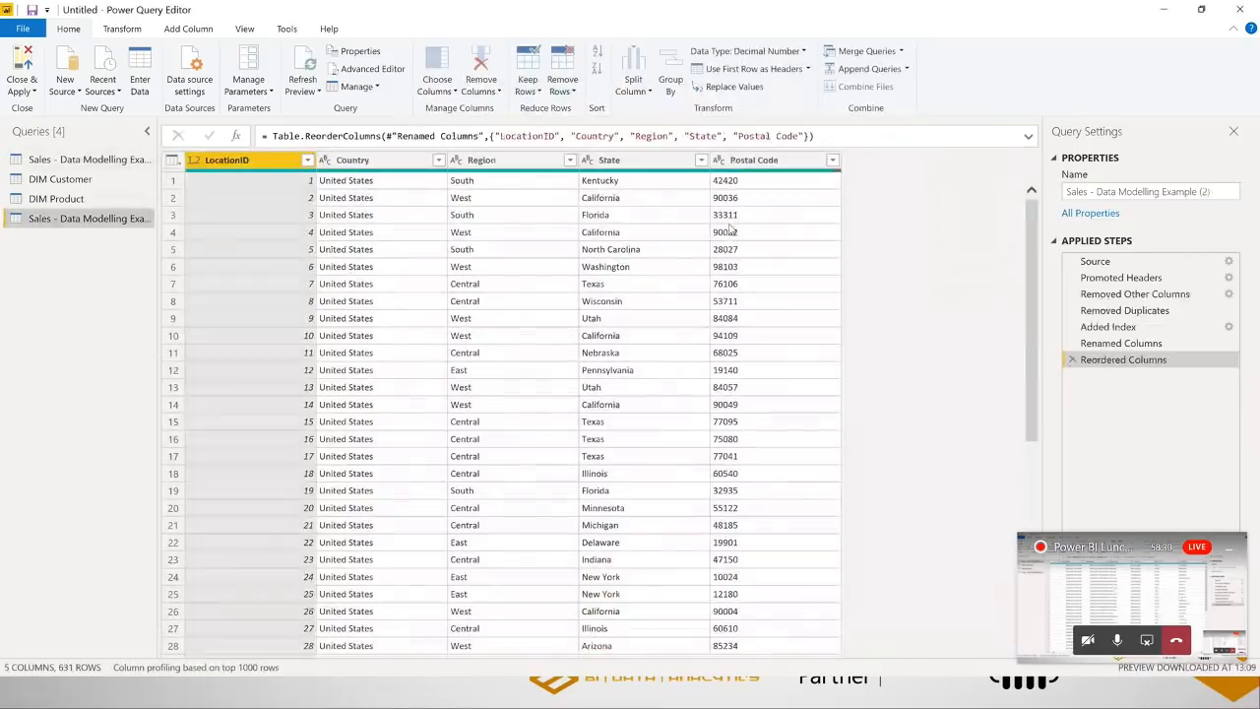
{"action": "left_click", "coordinate": [755, 161]}
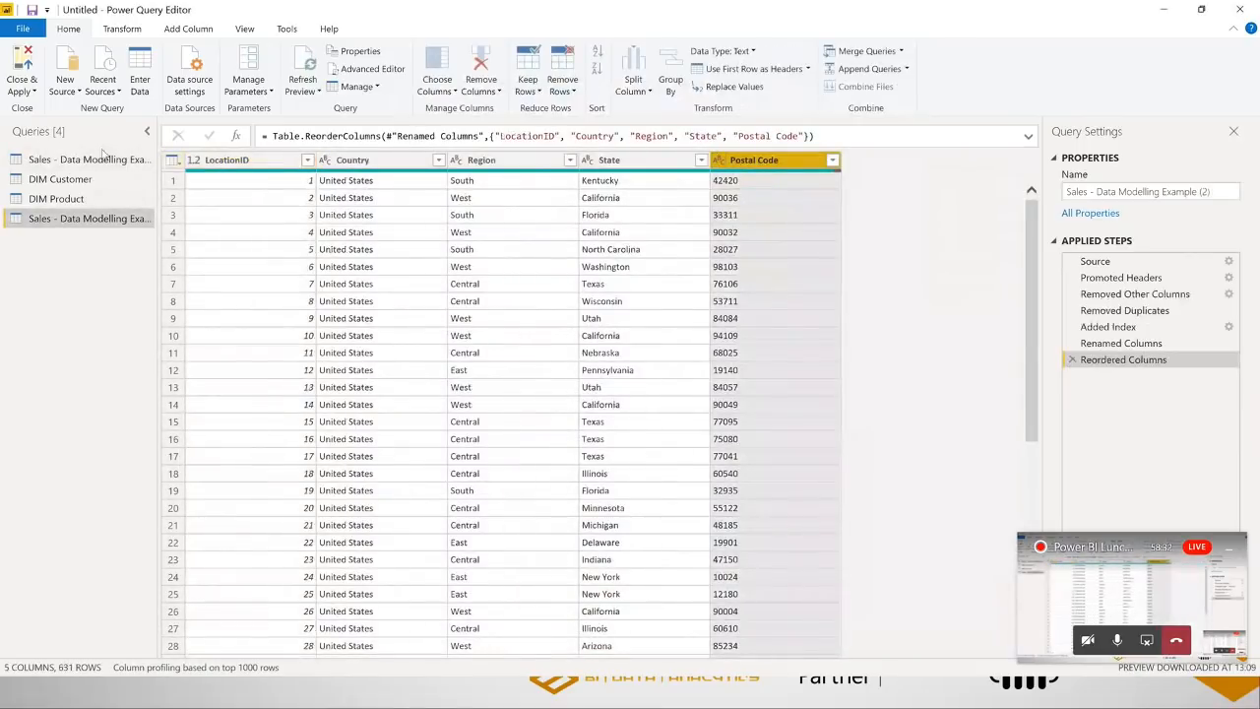
{"action": "left_click", "coordinate": [88, 160]}
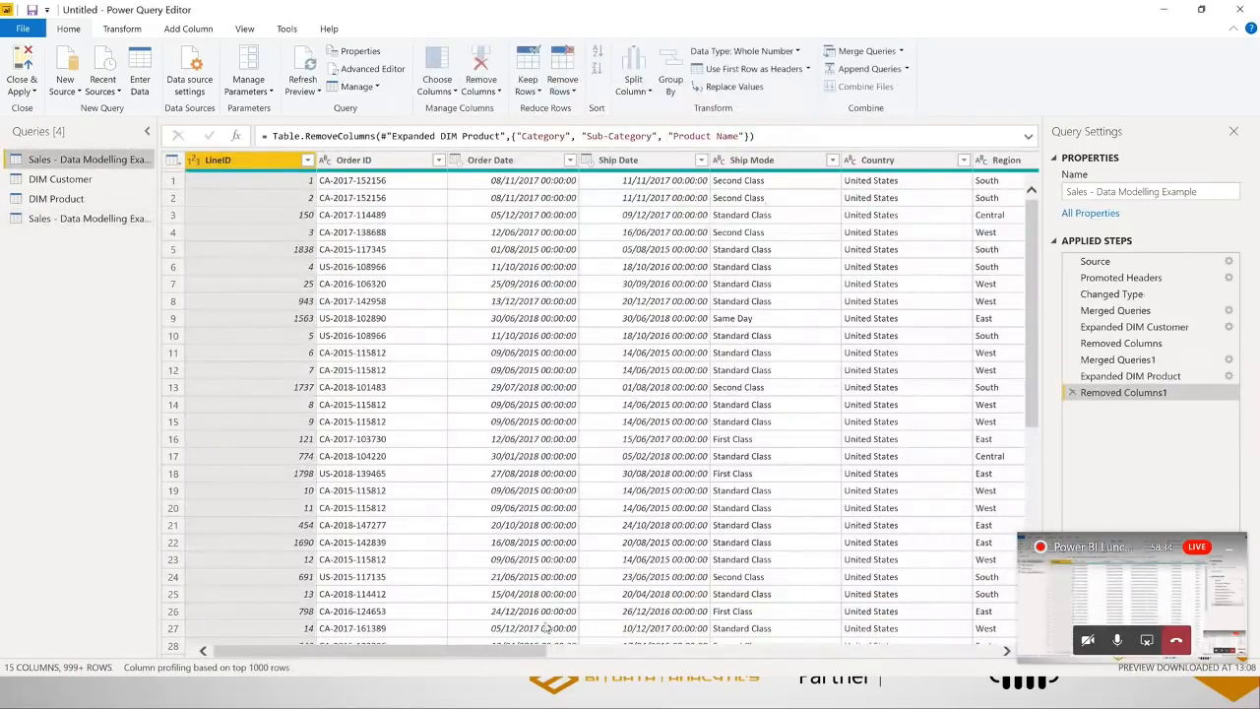
{"action": "left_click_drag", "start_coordinate": [526, 652], "coordinate": [719, 652]}
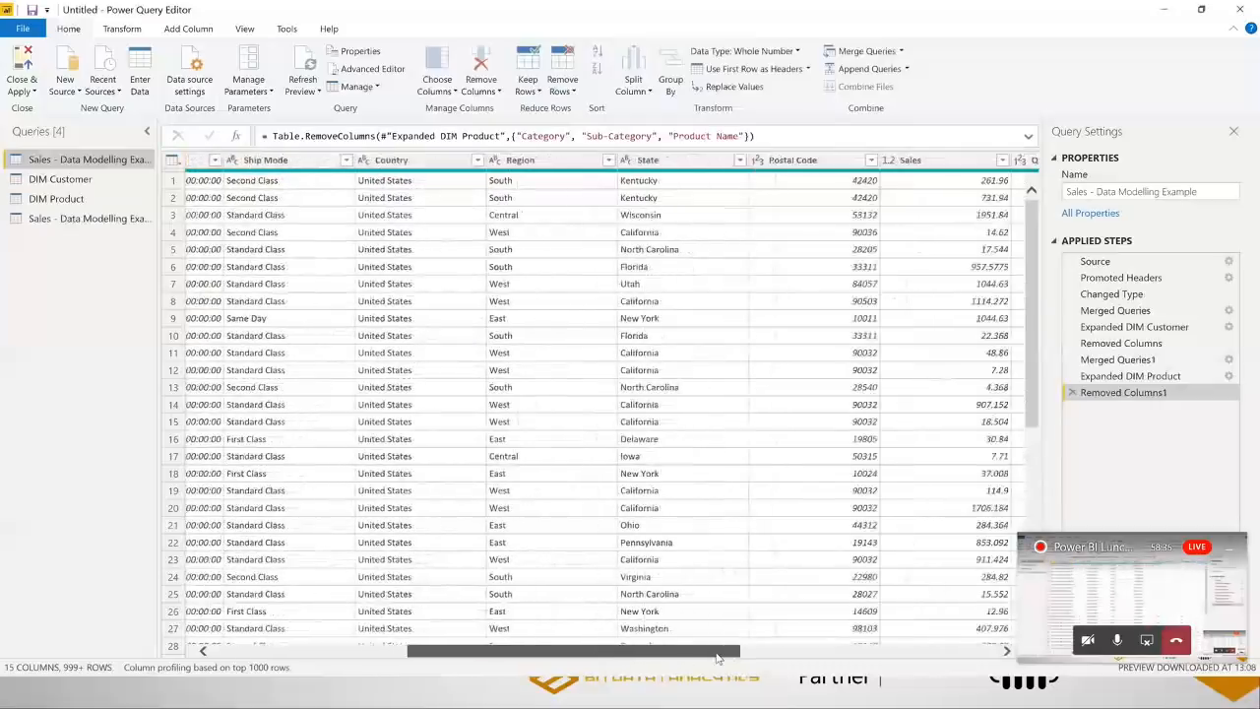
{"action": "left_click", "coordinate": [825, 160]}
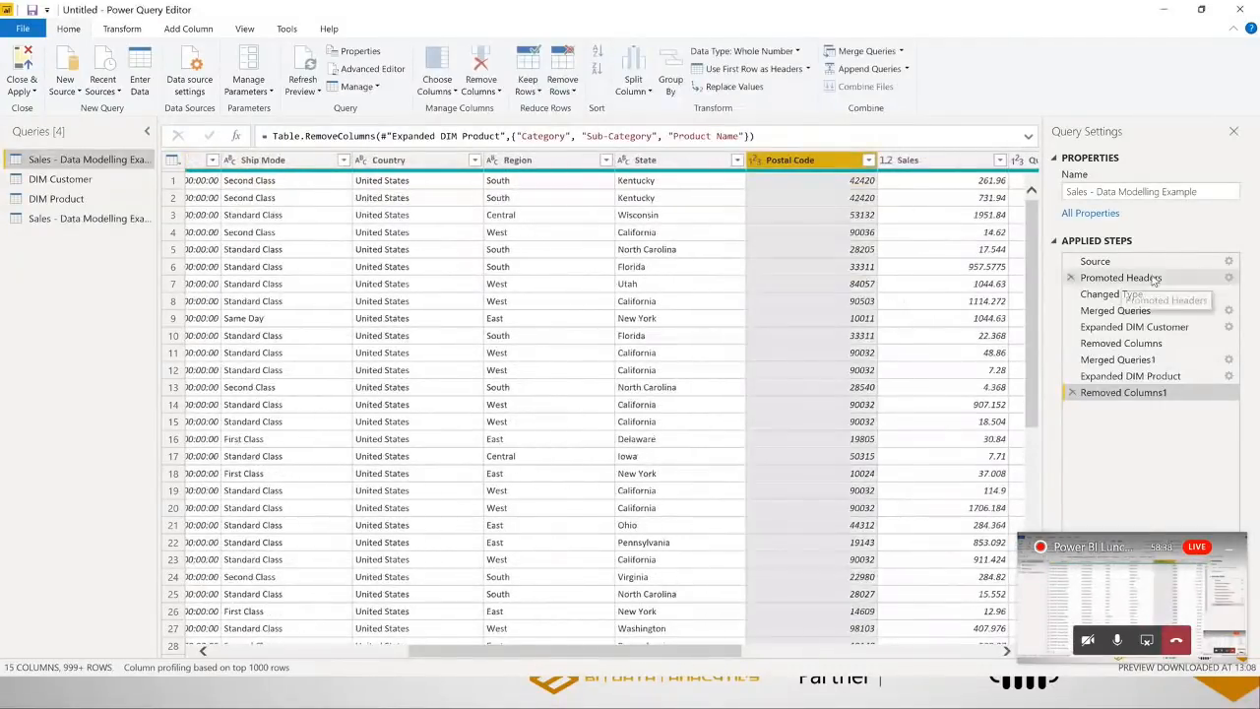
Change Postal Code to Text at the sales query's Changed Type step, replacing the current conversion, and check the column's values
{"action": "left_click", "coordinate": [1111, 294]}
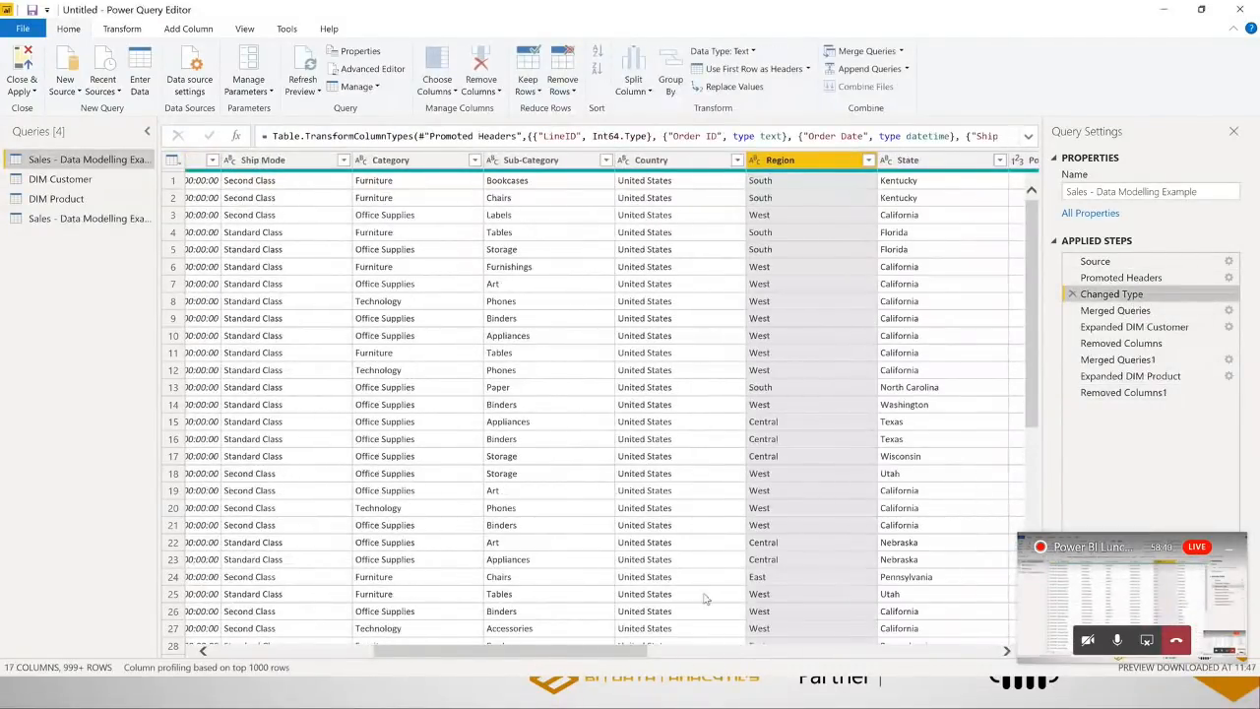
{"action": "left_click_drag", "start_coordinate": [621, 649], "coordinate": [760, 651]}
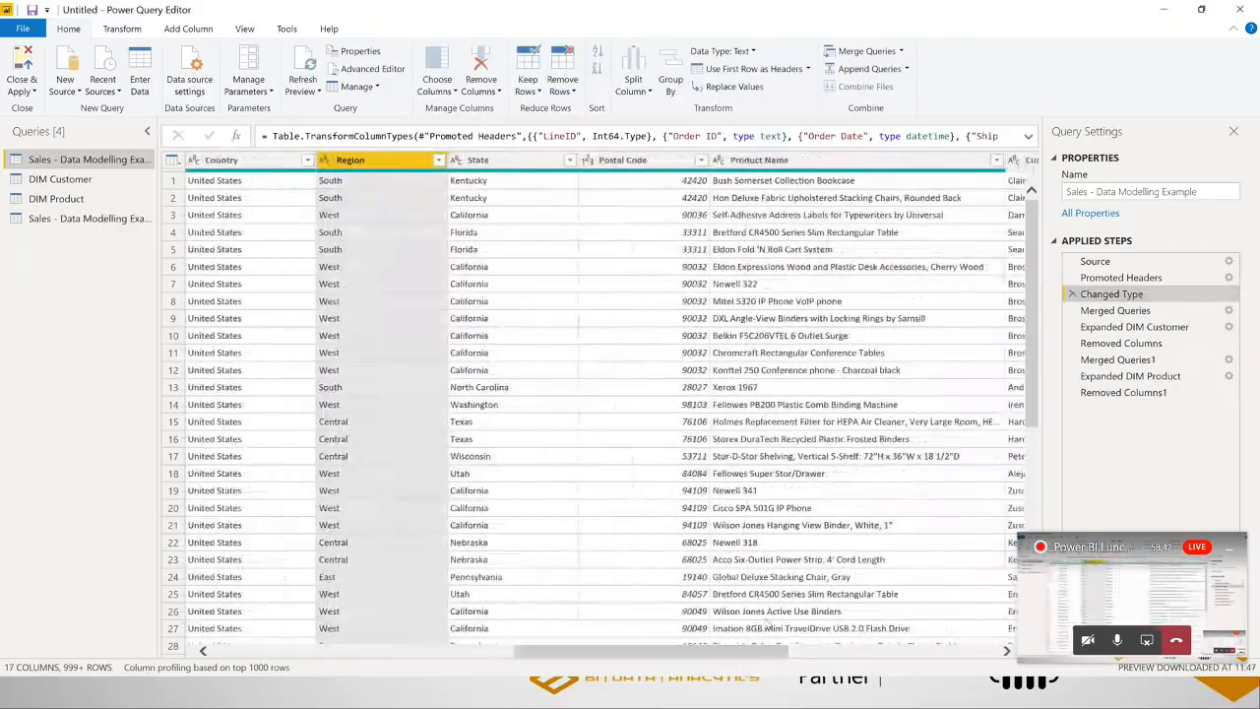
{"action": "left_click", "coordinate": [588, 160]}
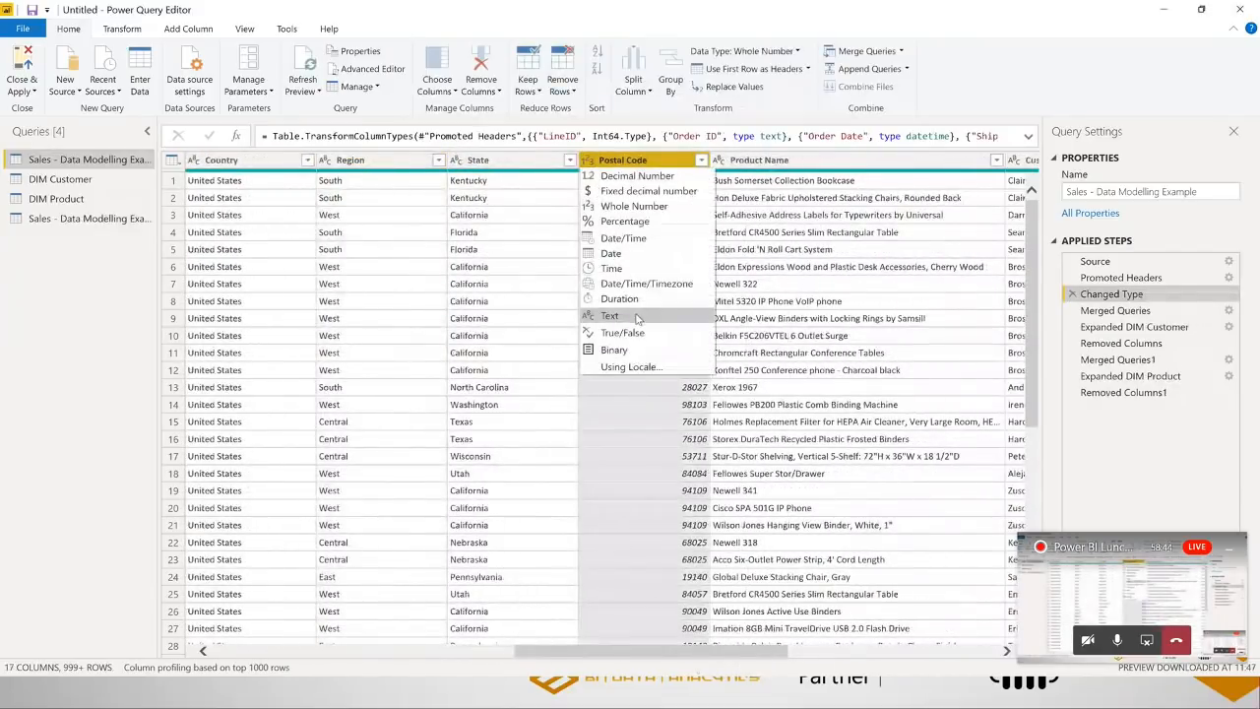
{"action": "left_click", "coordinate": [633, 316]}
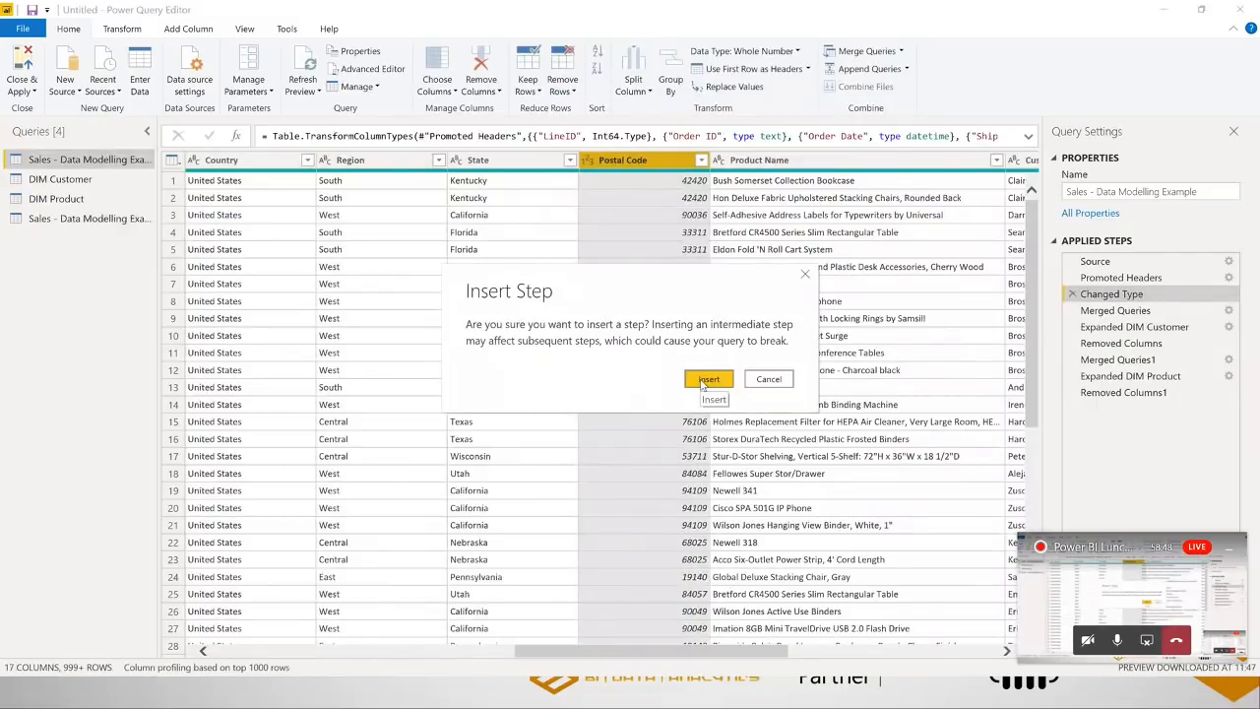
{"action": "left_click", "coordinate": [705, 383]}
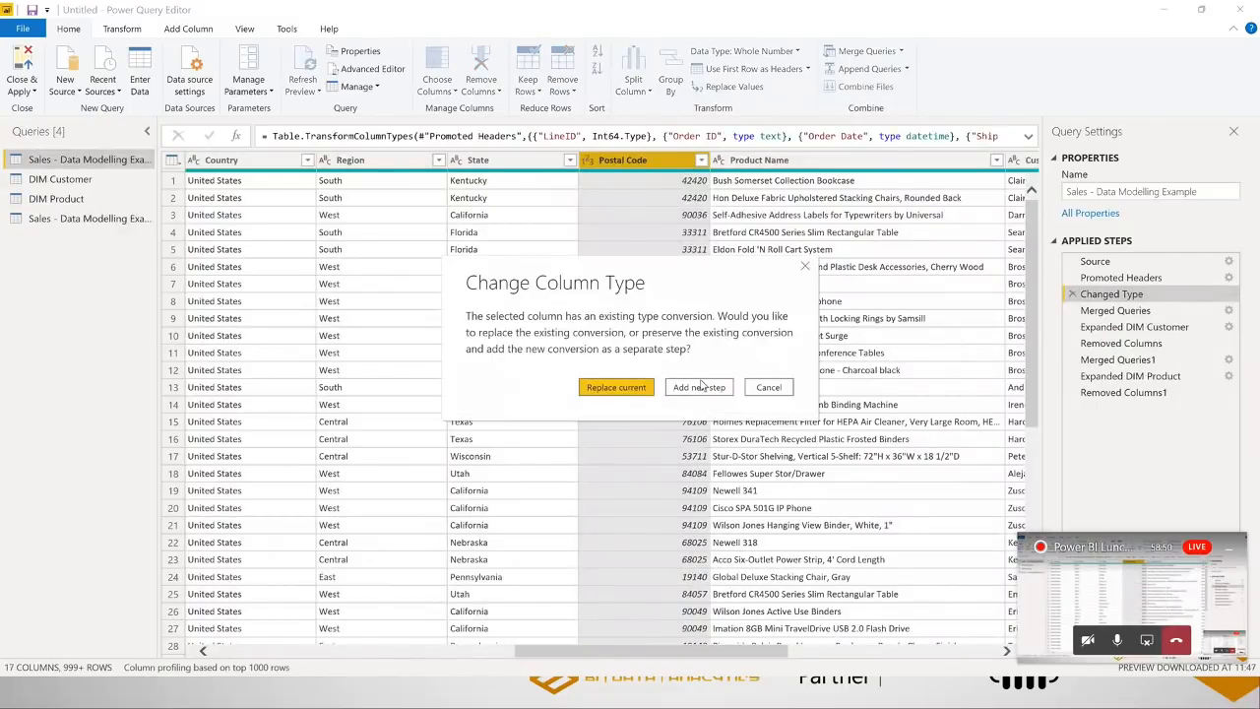
{"action": "left_click", "coordinate": [637, 390]}
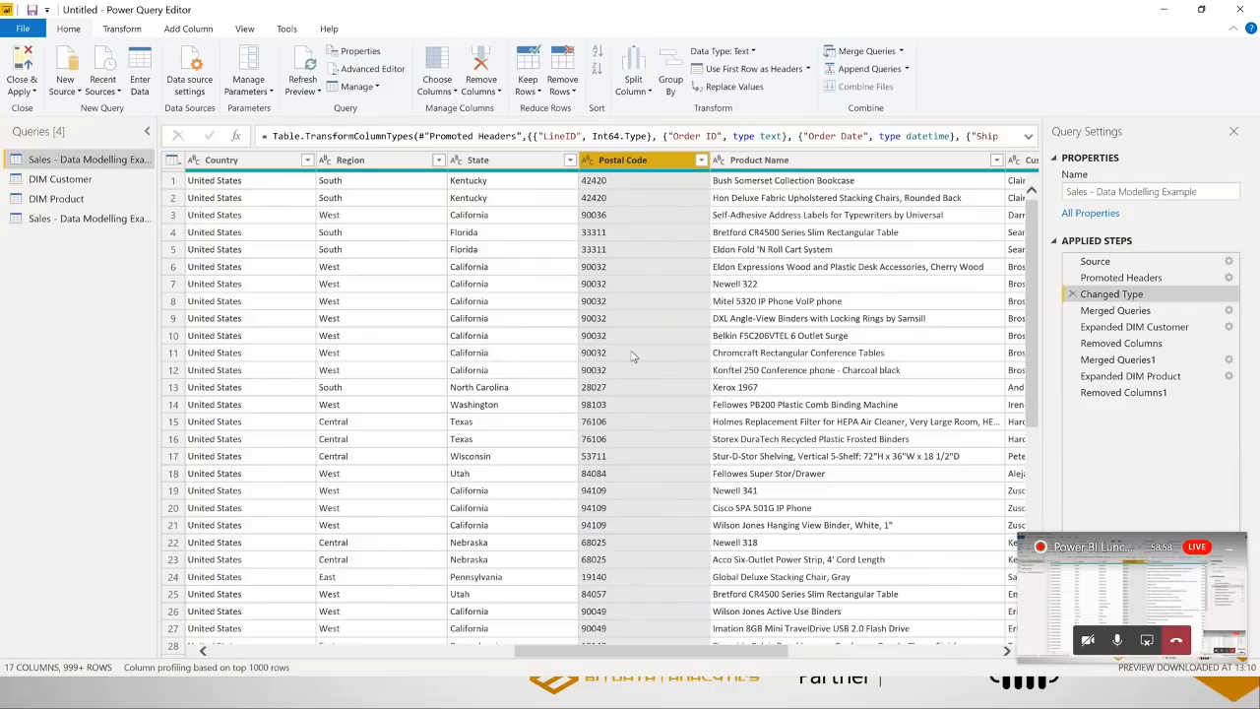
{"action": "scroll", "coordinate": [614, 401], "scroll_direction": "down", "scroll_amount": 7}
{"action": "scroll", "coordinate": [625, 384], "scroll_direction": "down", "scroll_amount": 1}
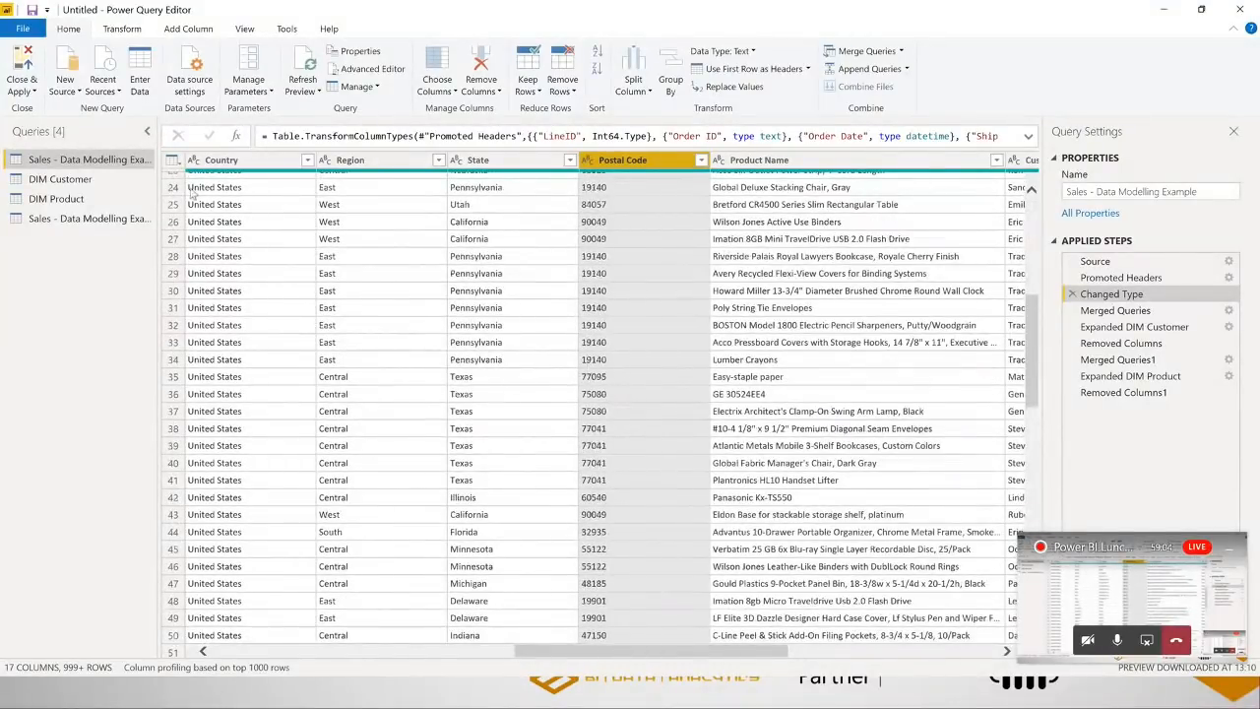
Rename the duplicated location query as DIM Location
{"action": "left_click", "coordinate": [92, 220]}
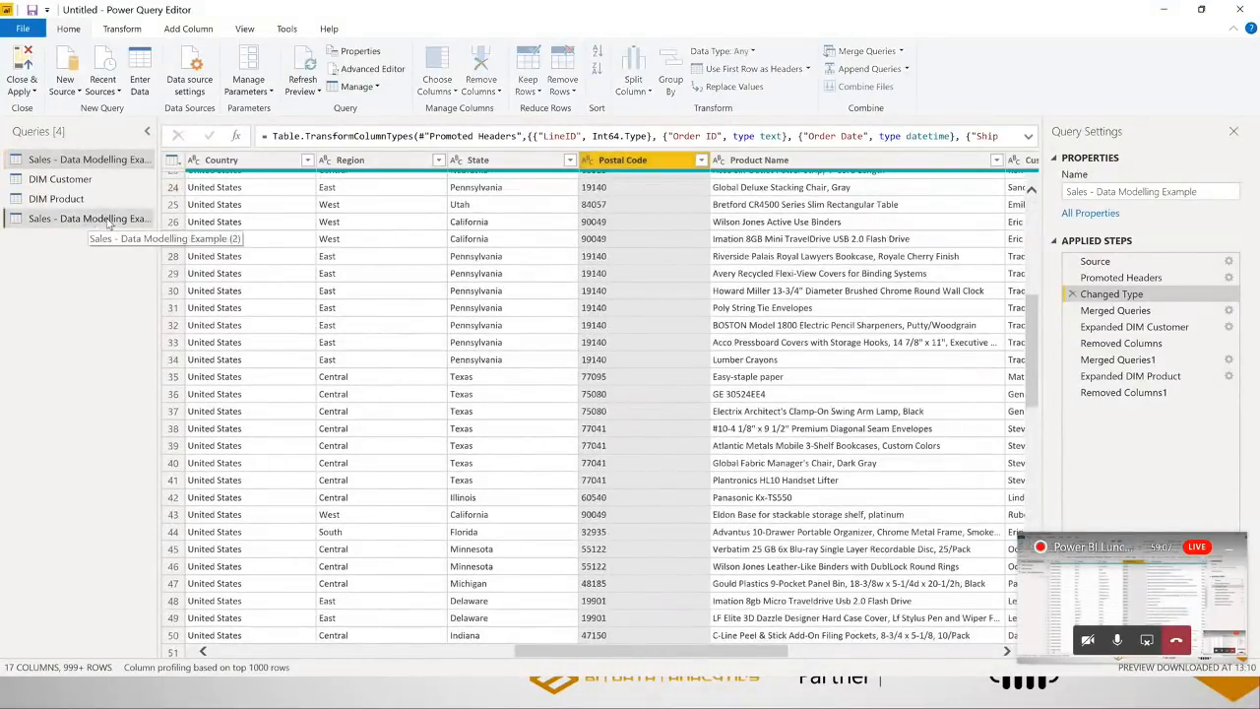
{"action": "left_click", "coordinate": [1137, 193]}
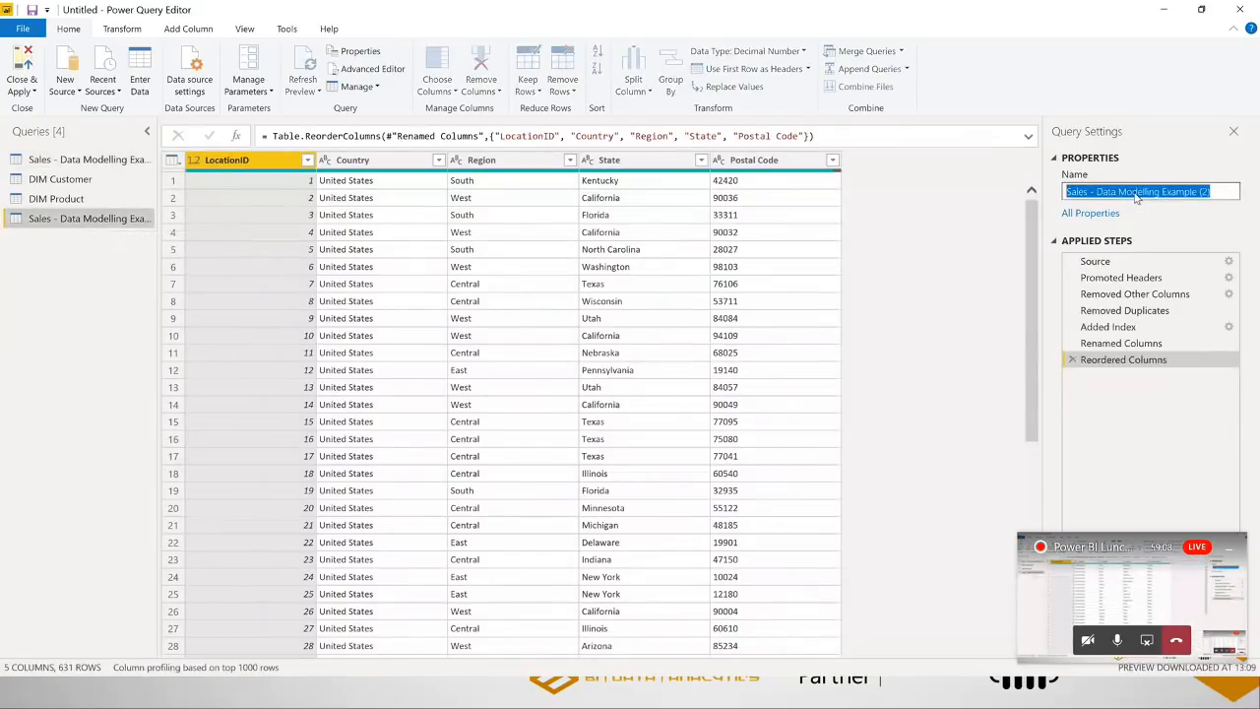
{"action": "type", "text": "DIM Location"}
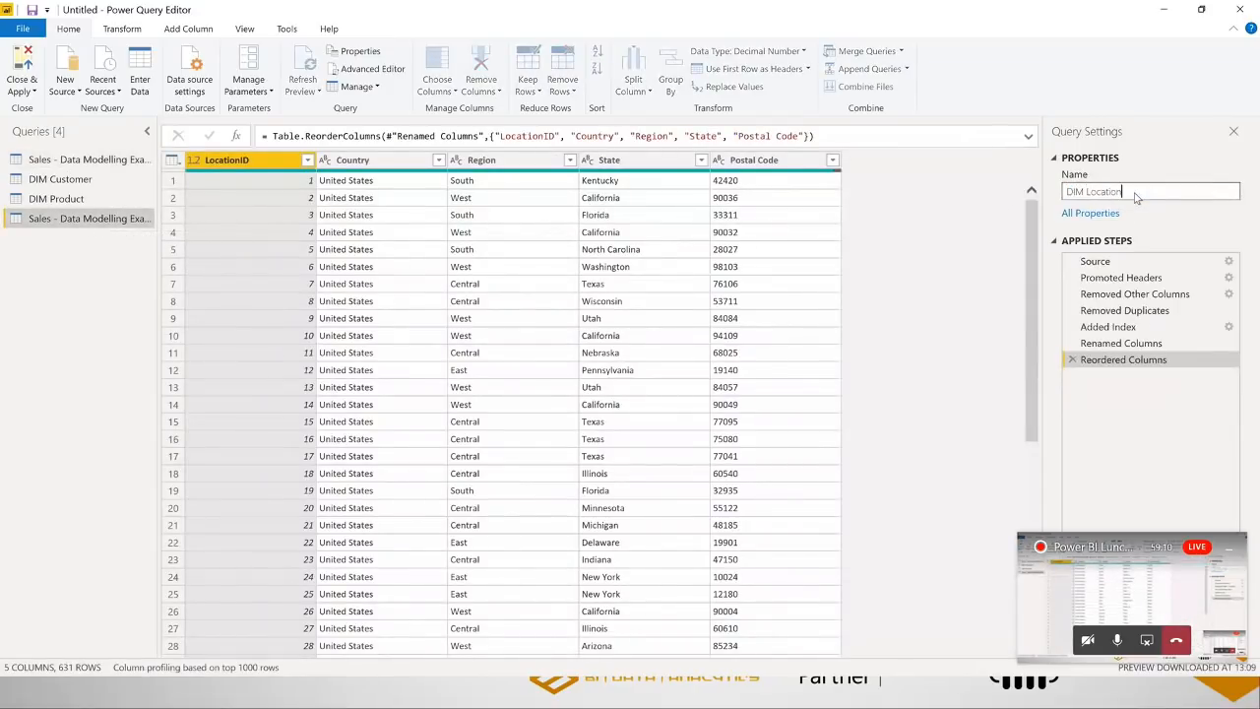
{"action": "key", "text": "Return"}
Merge the sales query with DIM Location, matching on Postal Code in both tables with a Left Outer join
{"action": "left_click", "coordinate": [92, 159]}
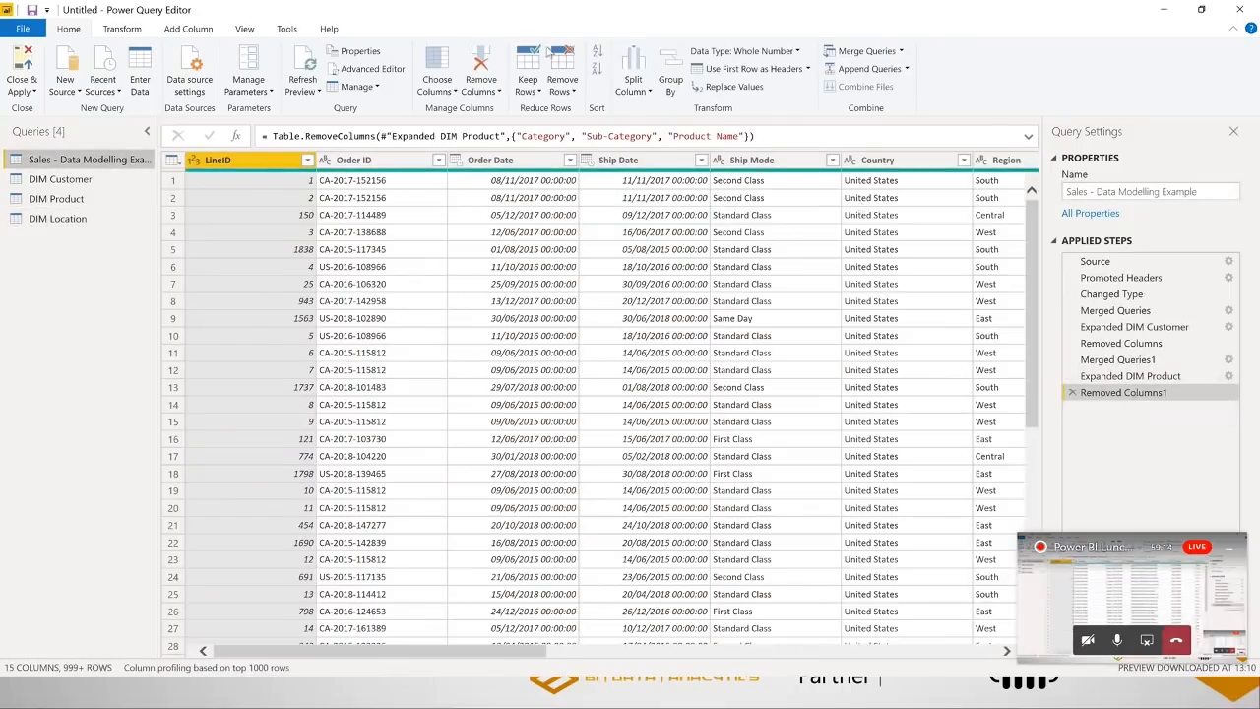
{"action": "left_click", "coordinate": [845, 51]}
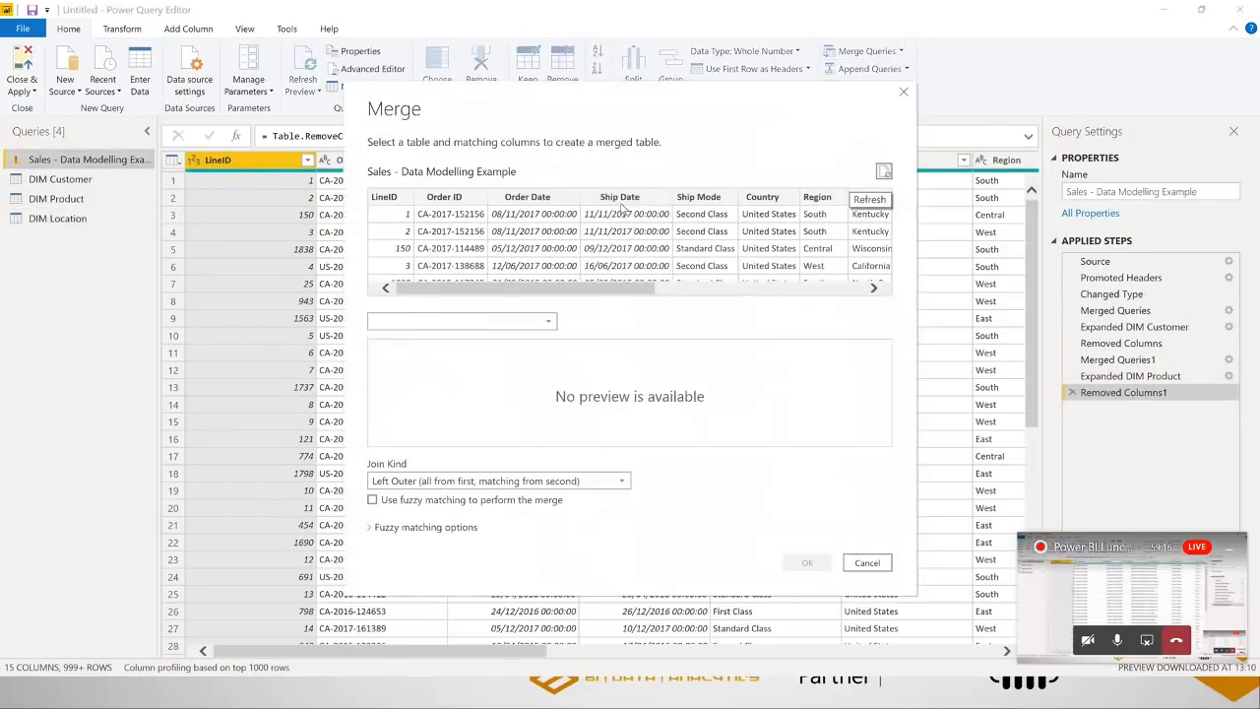
{"action": "left_click_drag", "start_coordinate": [639, 288], "coordinate": [721, 278]}
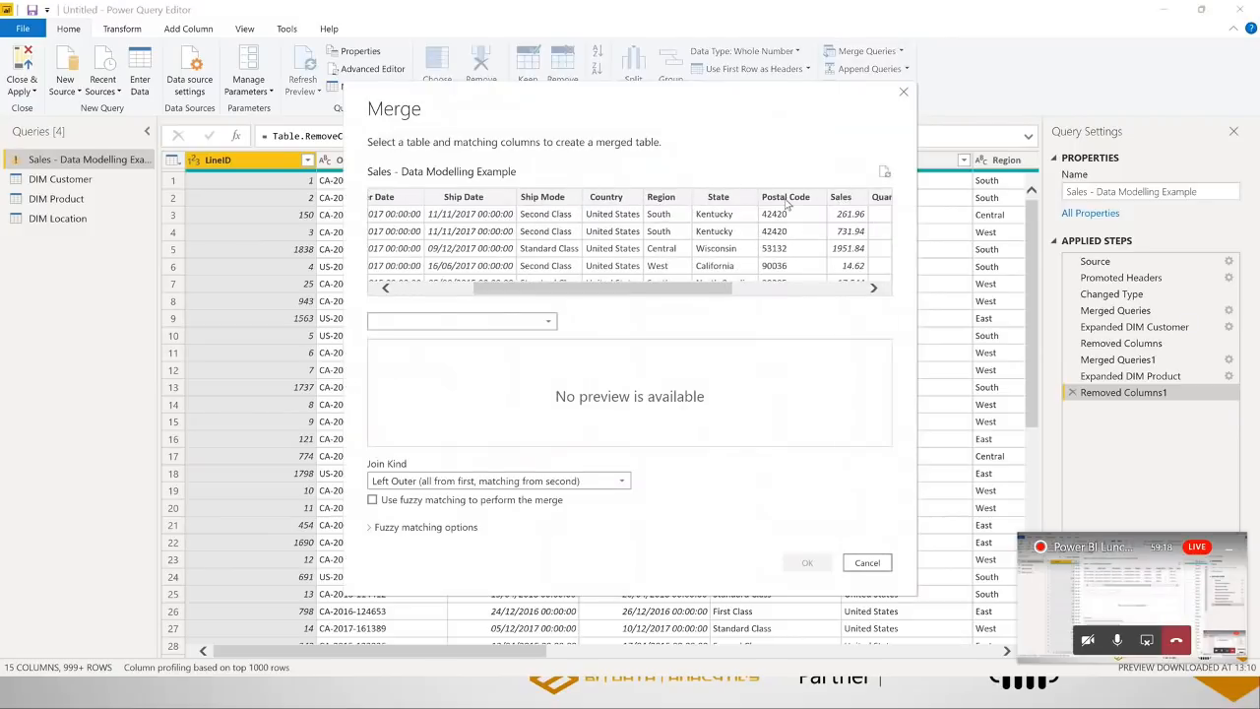
{"action": "left_click", "coordinate": [785, 199]}
{"action": "left_click", "coordinate": [548, 321]}
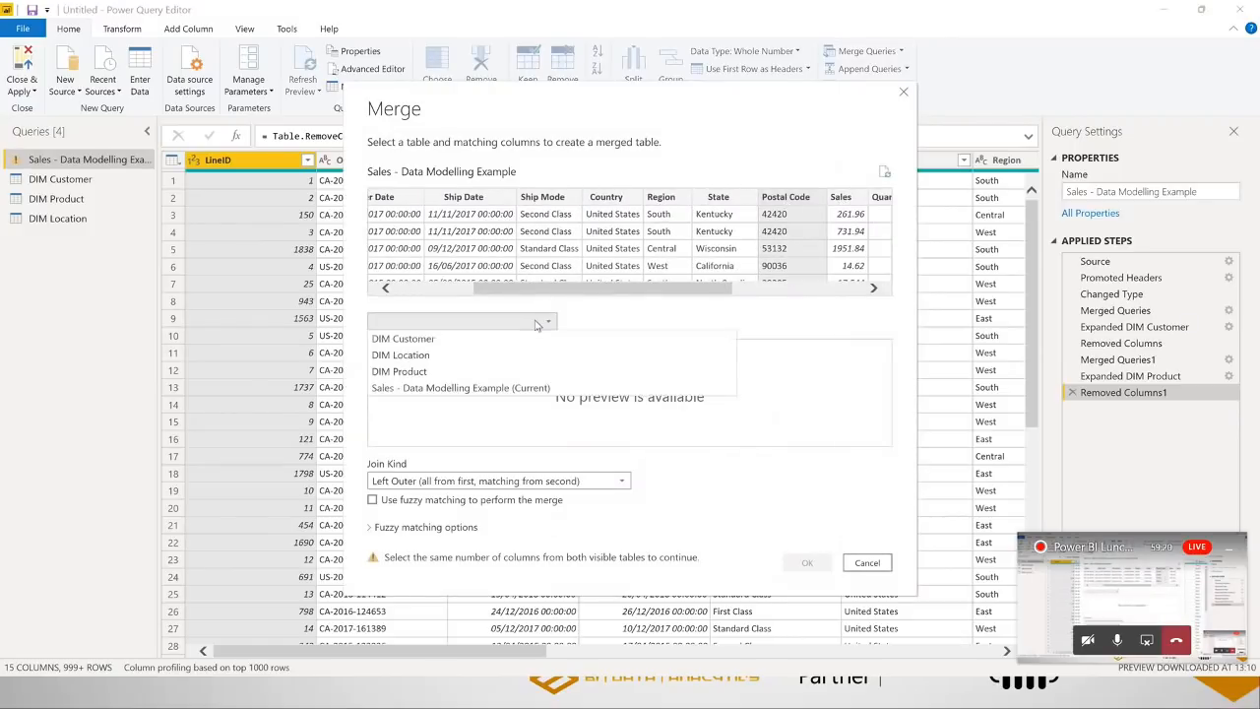
{"action": "left_click", "coordinate": [454, 359]}
{"action": "left_click", "coordinate": [641, 351]}
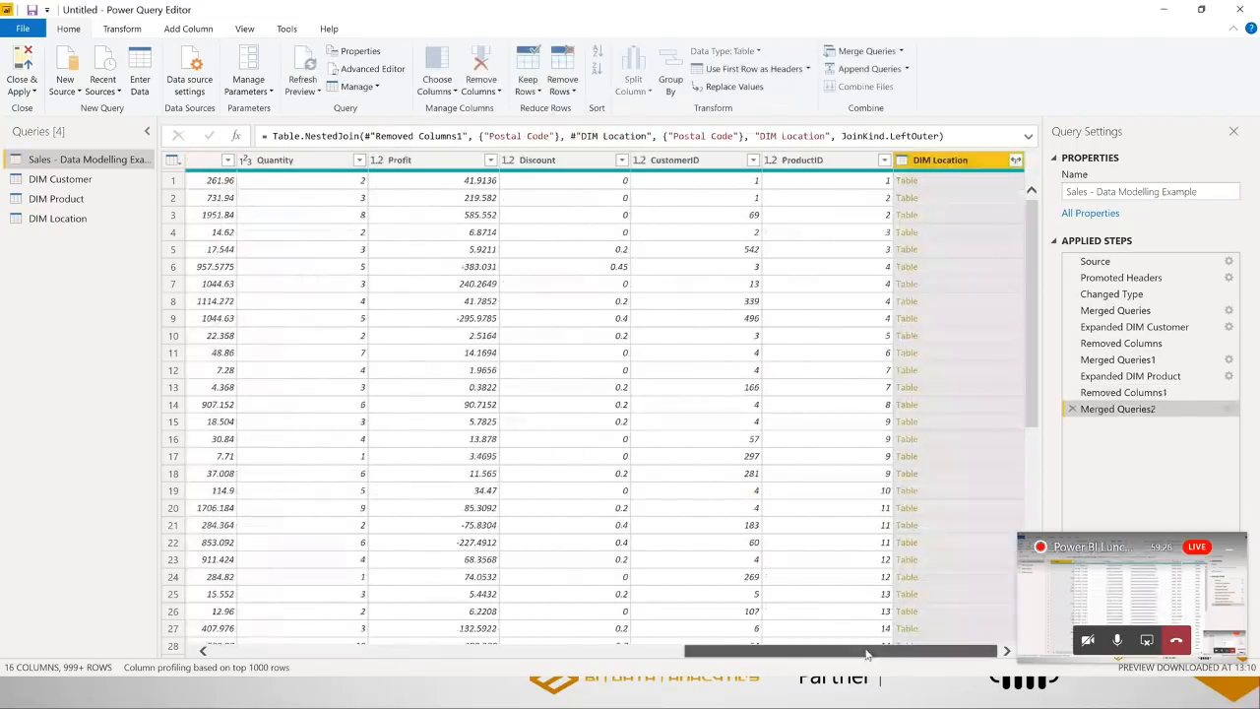
Expand the merged DIM Location column to bring in only LocationID, without the original column name as prefix
{"action": "left_click", "coordinate": [1014, 160]}
{"action": "left_click", "coordinate": [777, 225]}
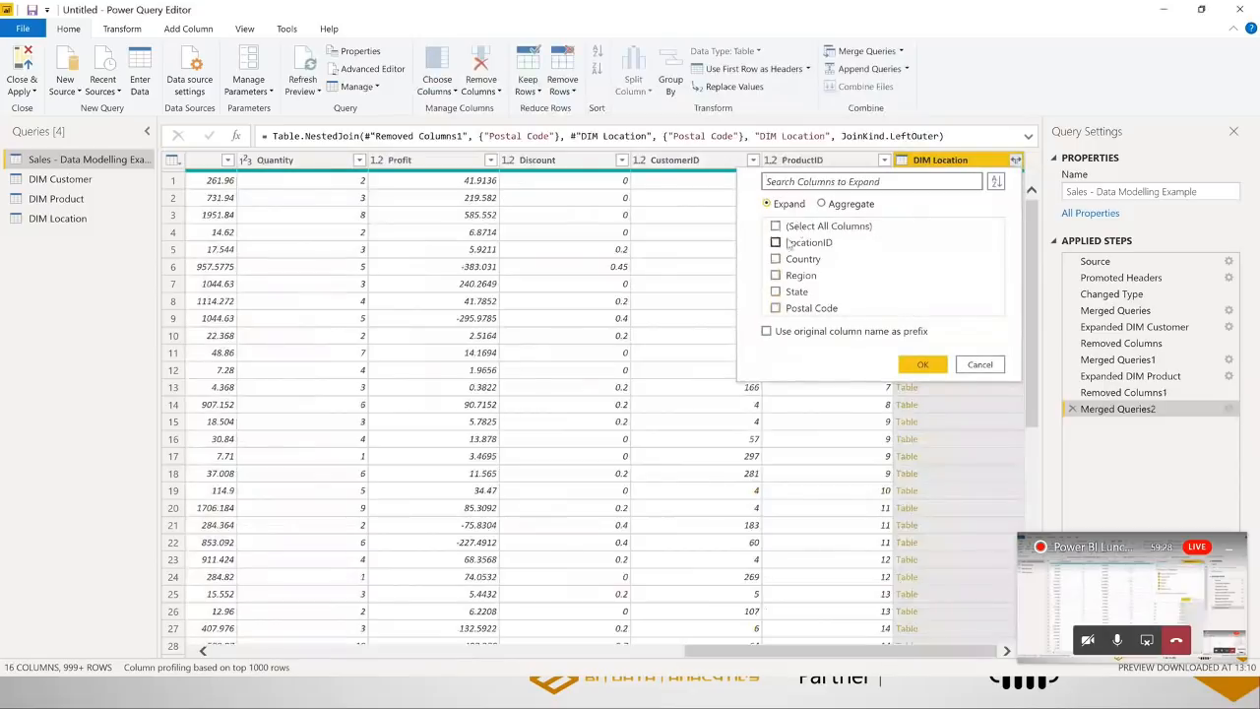
{"action": "left_click", "coordinate": [923, 364]}
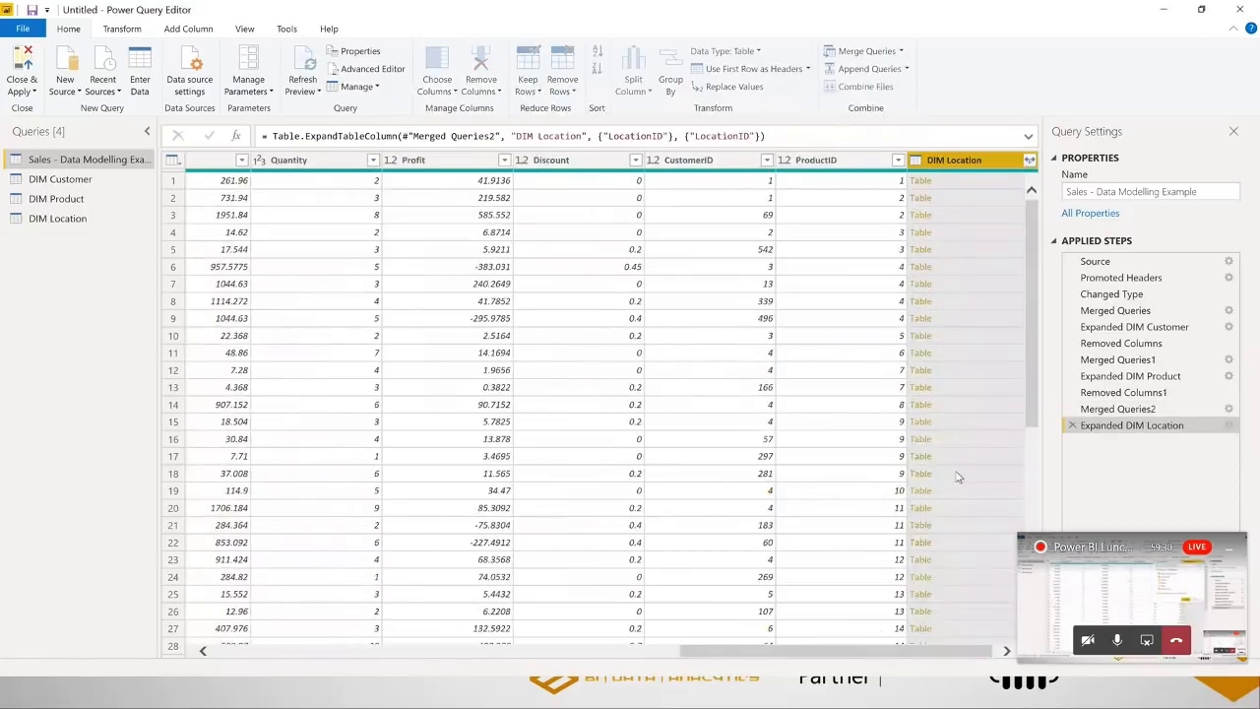
Remove the Country, Region, State and Postal Code columns from the sales query
{"action": "left_click_drag", "start_coordinate": [886, 651], "coordinate": [612, 659]}
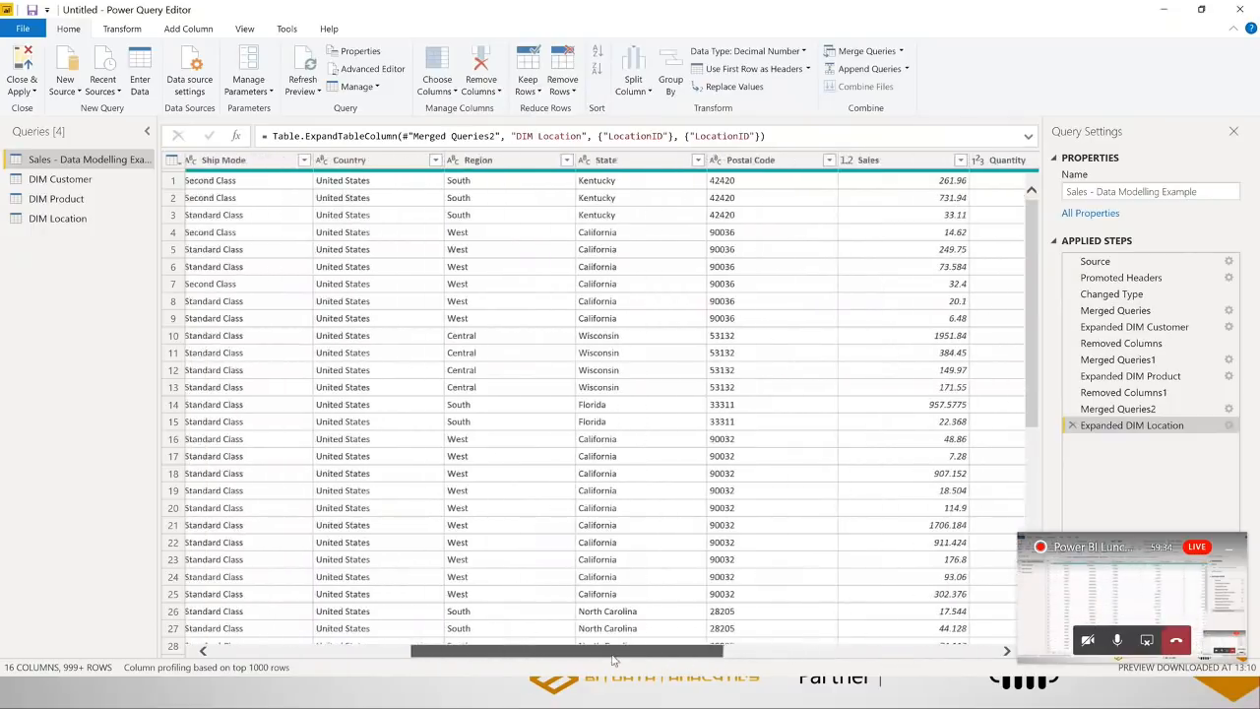
{"action": "left_click", "coordinate": [763, 160]}
{"action": "left_click", "coordinate": [633, 162], "text": "ctrl"}
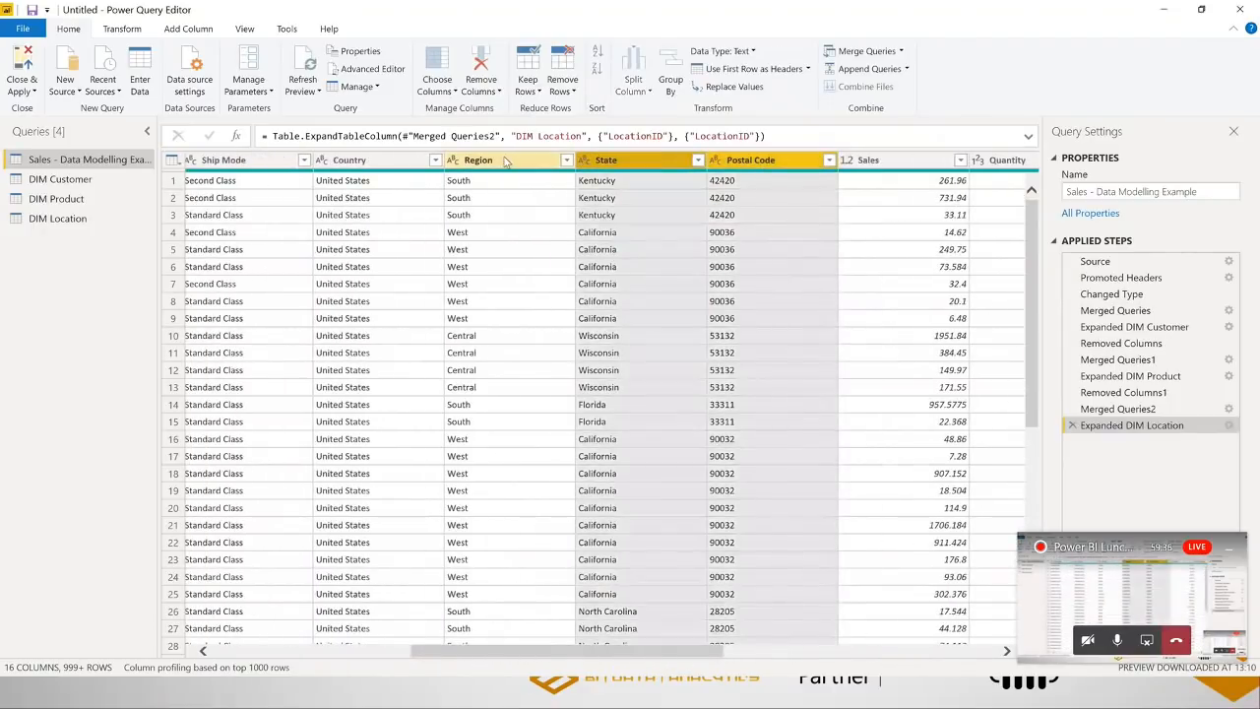
{"action": "left_click", "coordinate": [504, 161], "text": "ctrl"}
{"action": "left_click", "coordinate": [380, 162], "text": "ctrl"}
{"action": "right_click", "coordinate": [380, 162]}
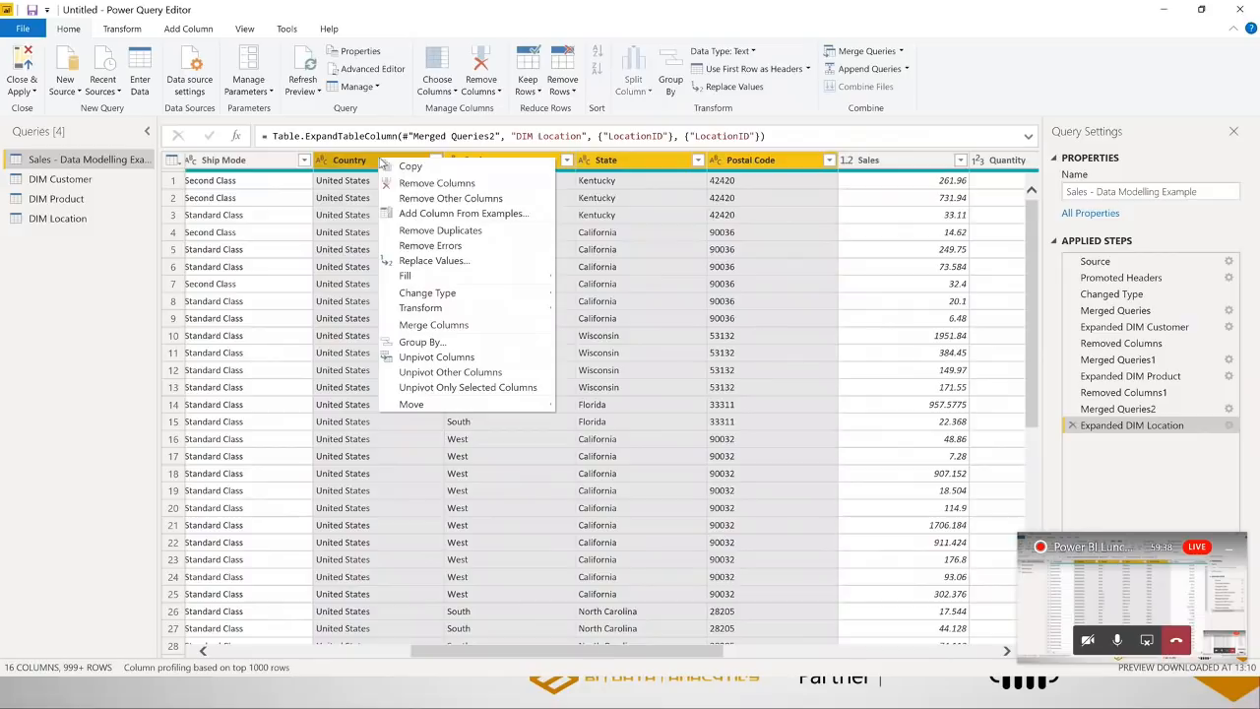
{"action": "left_click", "coordinate": [466, 187]}
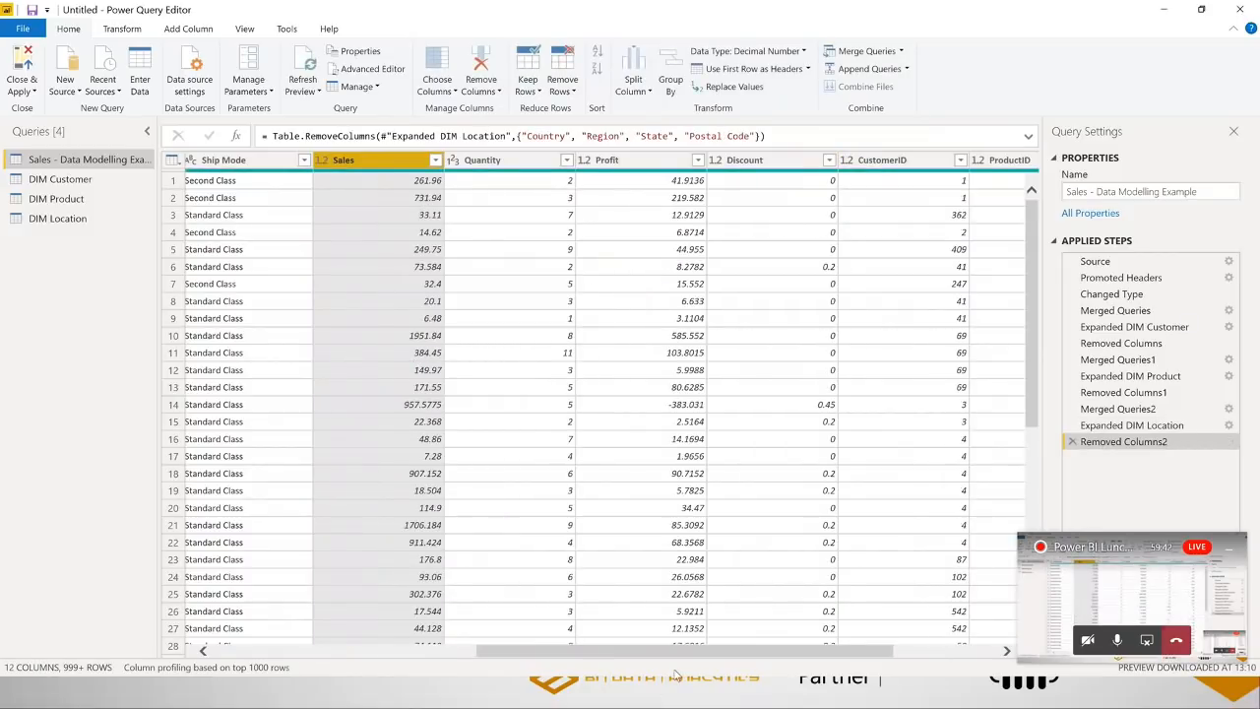
Examine the Order Date and Ship Date columns in the sales query
{"action": "left_click_drag", "start_coordinate": [684, 650], "coordinate": [391, 640]}
{"action": "left_click", "coordinate": [514, 167]}
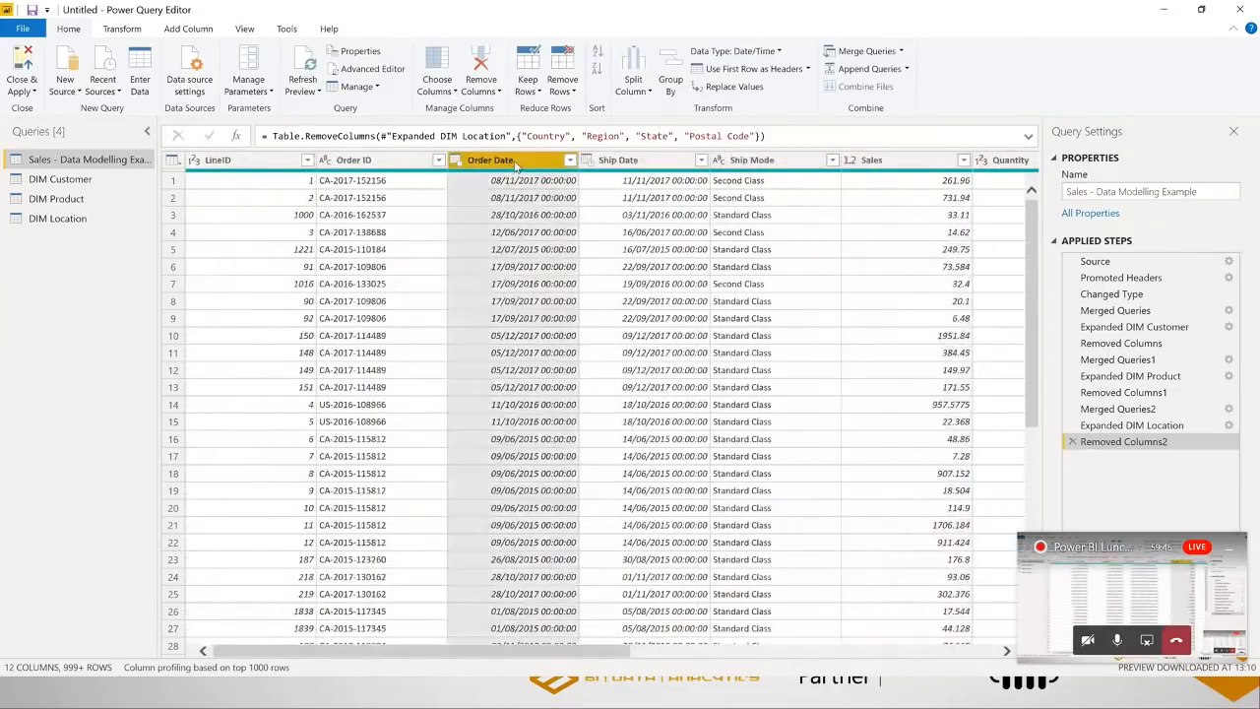
{"action": "left_click", "coordinate": [638, 165], "text": "ctrl"}
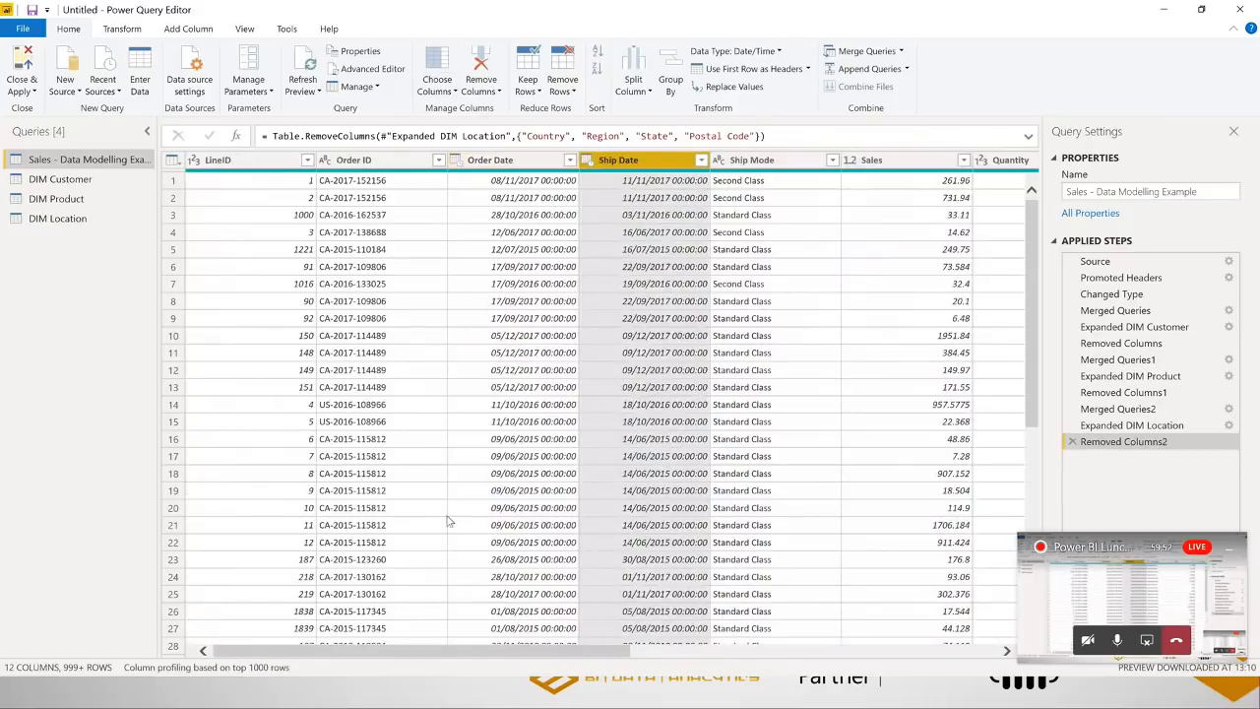
Switch to Chrome and search Google for "create a date table in seconds"
{"action": "key", "text": "alt+Tab"}
{"action": "key", "text": "alt+Tab"}
{"action": "key", "text": "alt+Tab"}
{"action": "key", "text": "alt+Tab"}
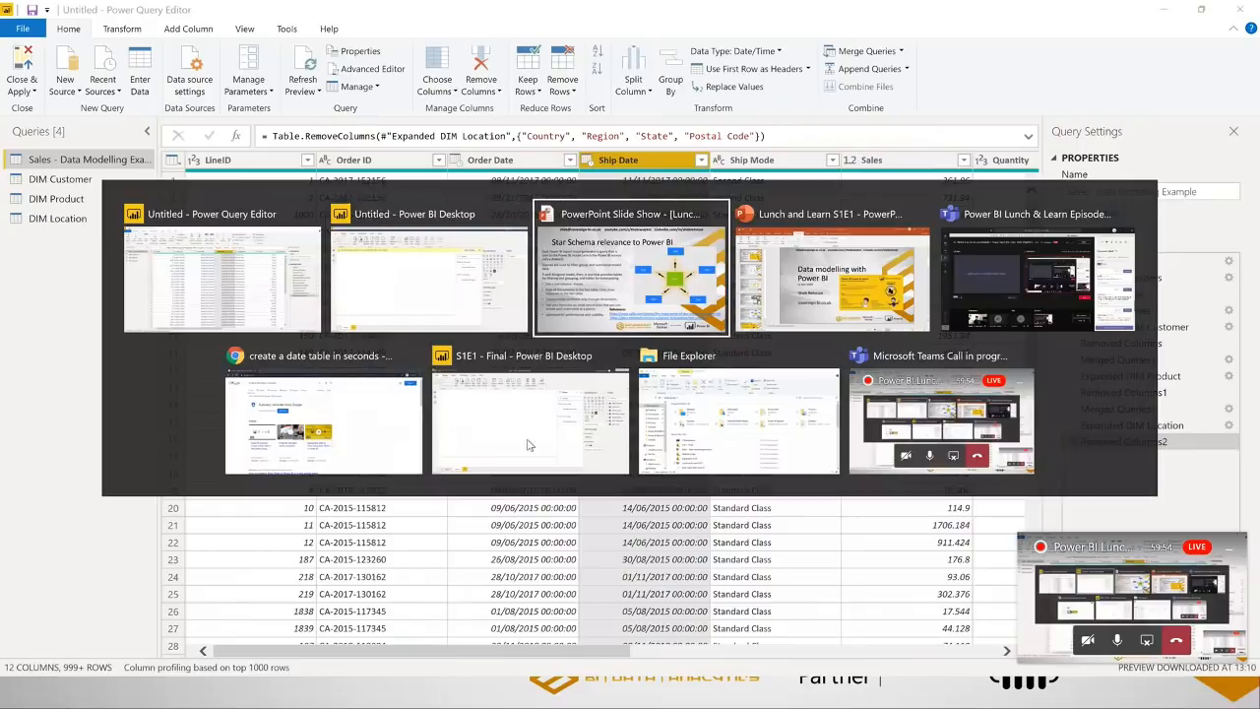
{"action": "key", "text": "alt+Tab"}
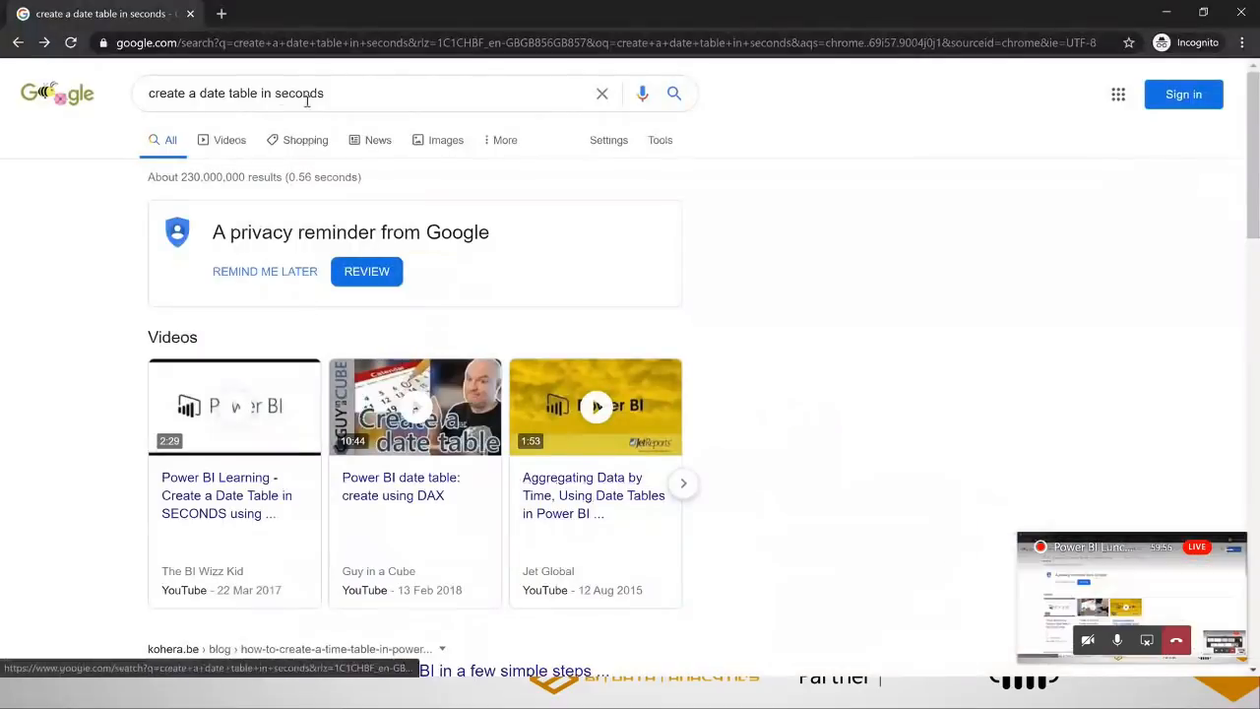
{"action": "left_click", "coordinate": [351, 92]}
{"action": "key", "text": "Return"}
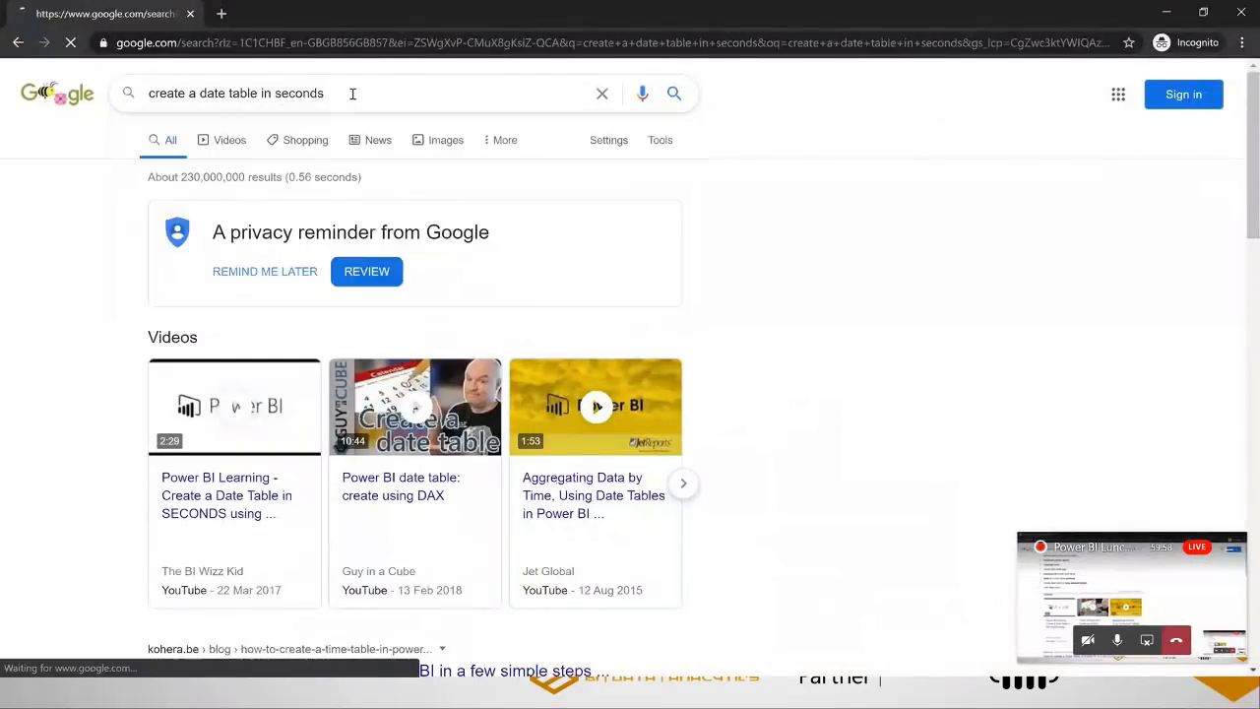
Open the video "Power BI Learning - Create a Date Table in SECONDS using Power Query function", pause it and expand its description
{"action": "left_click", "coordinate": [235, 503]}
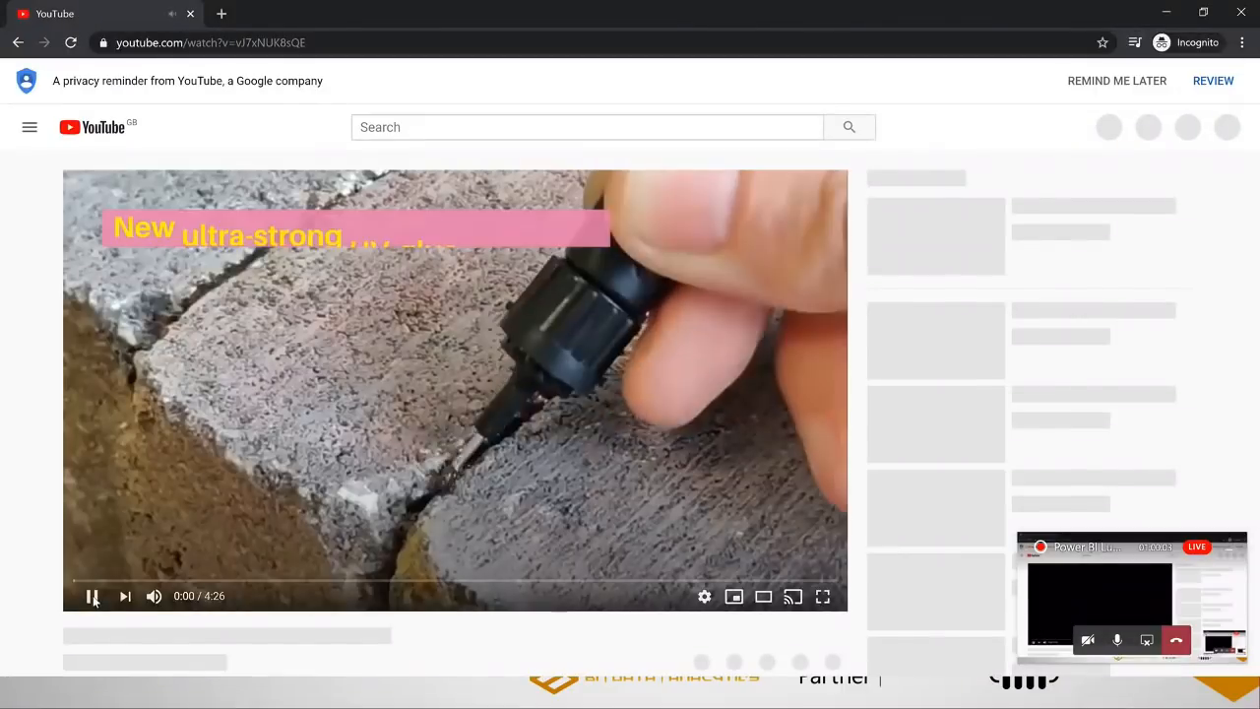
{"action": "left_click", "coordinate": [92, 596]}
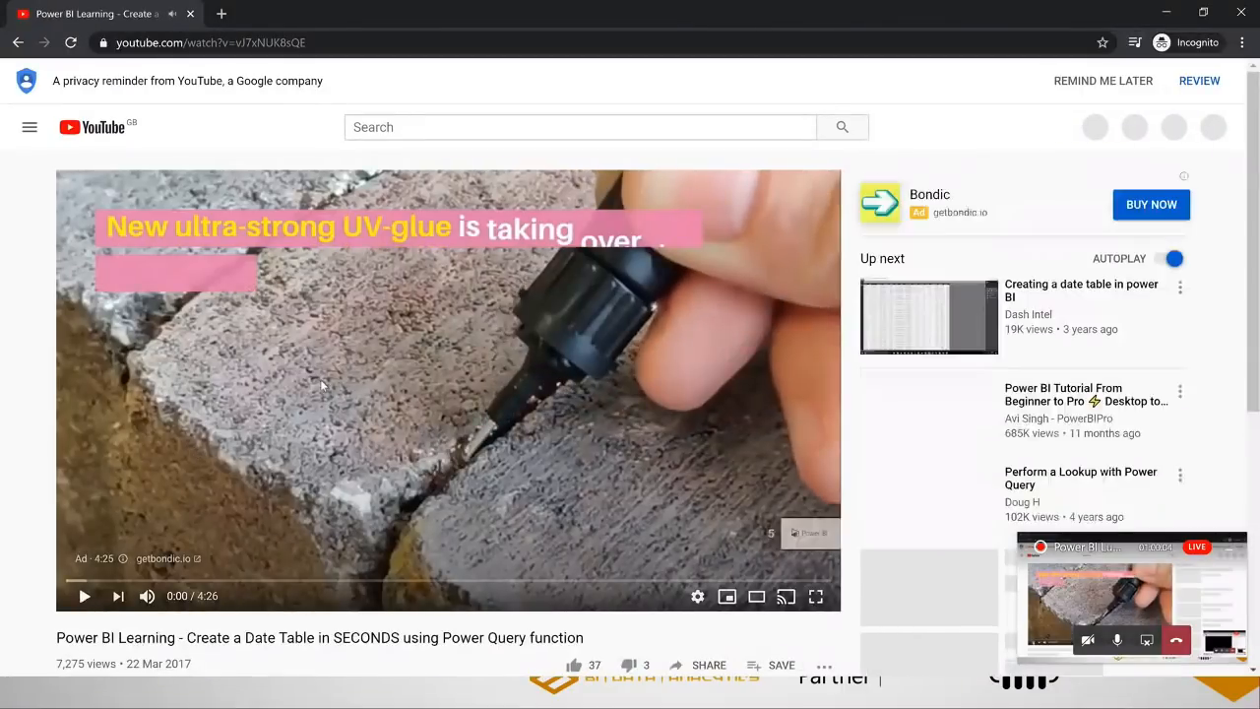
{"action": "scroll", "coordinate": [113, 422], "scroll_direction": "down", "scroll_amount": 3}
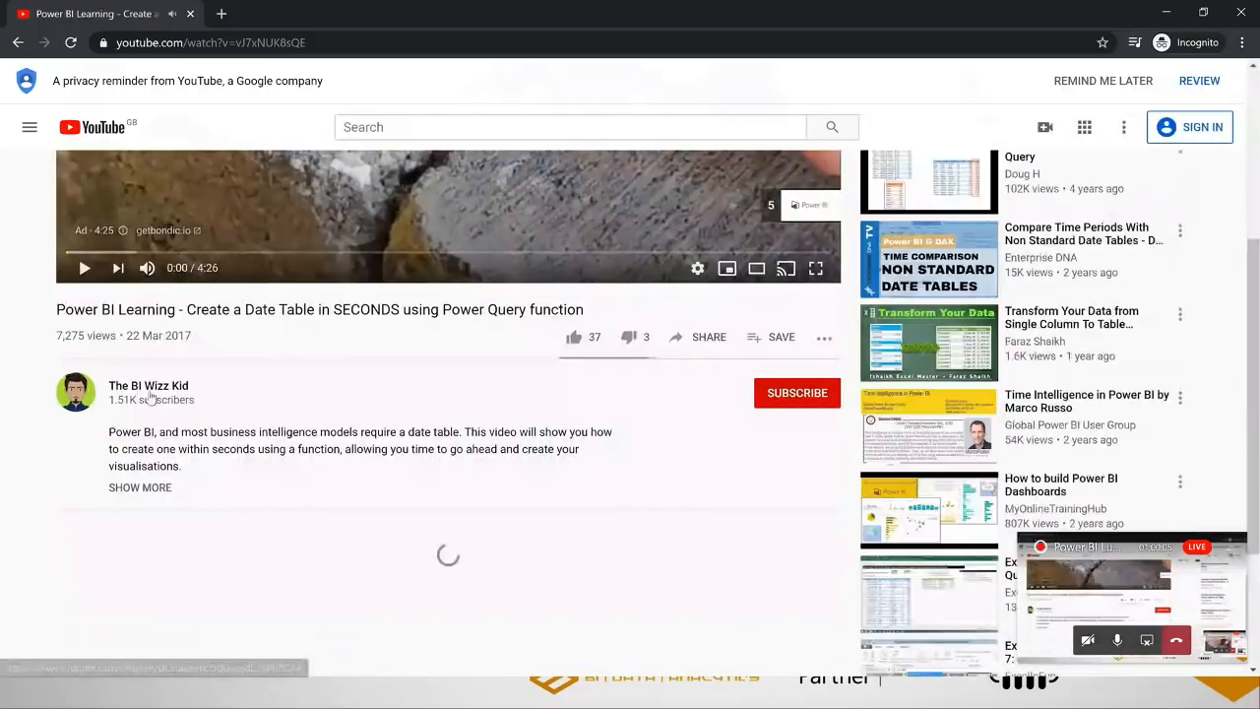
{"action": "scroll", "coordinate": [123, 418], "scroll_direction": "down", "scroll_amount": 1}
{"action": "left_click", "coordinate": [148, 408]}
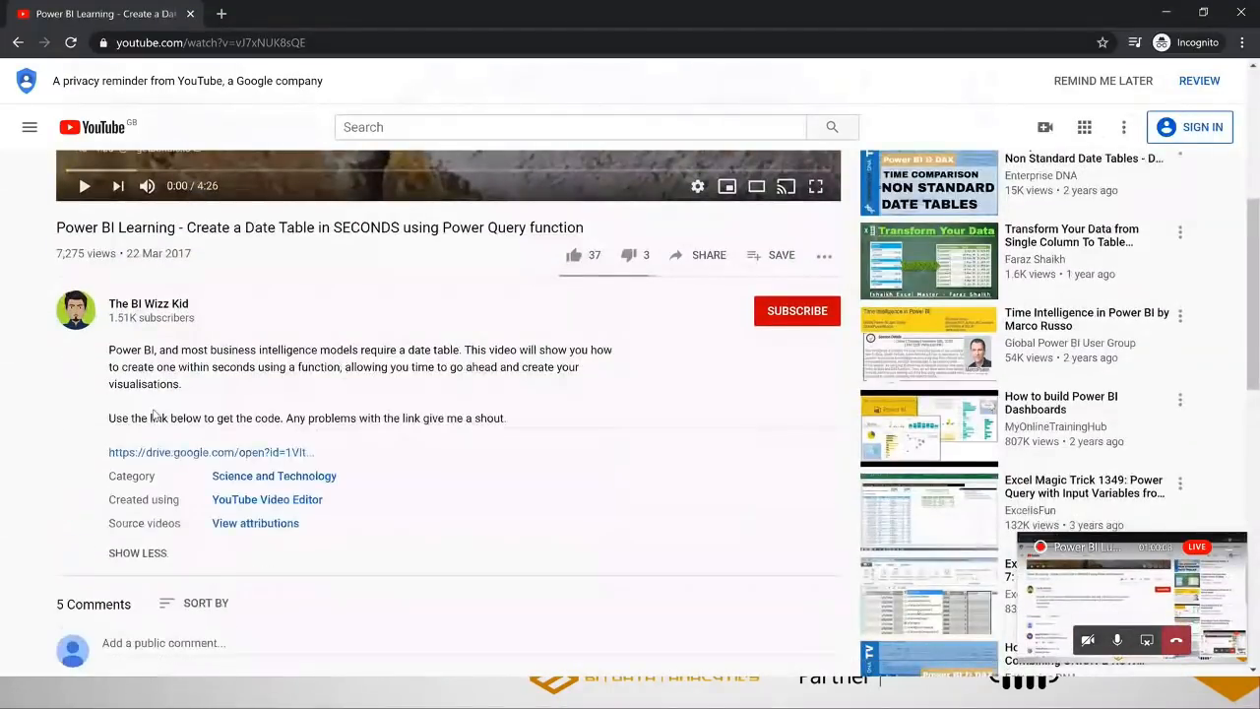
Open the DateTableFunction.txt code linked in the video description and copy its entire text
{"action": "left_click", "coordinate": [254, 453]}
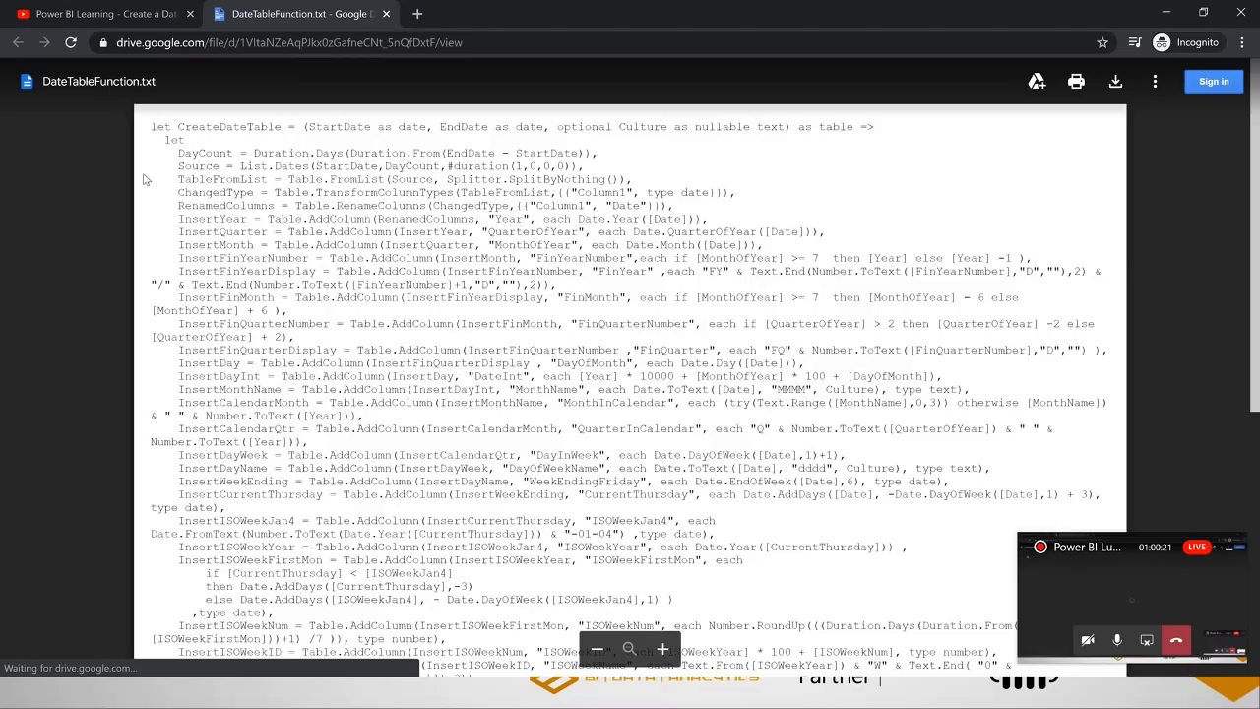
{"action": "left_click_drag", "start_coordinate": [169, 153], "coordinate": [450, 611]}
{"action": "left_click", "coordinate": [152, 126]}
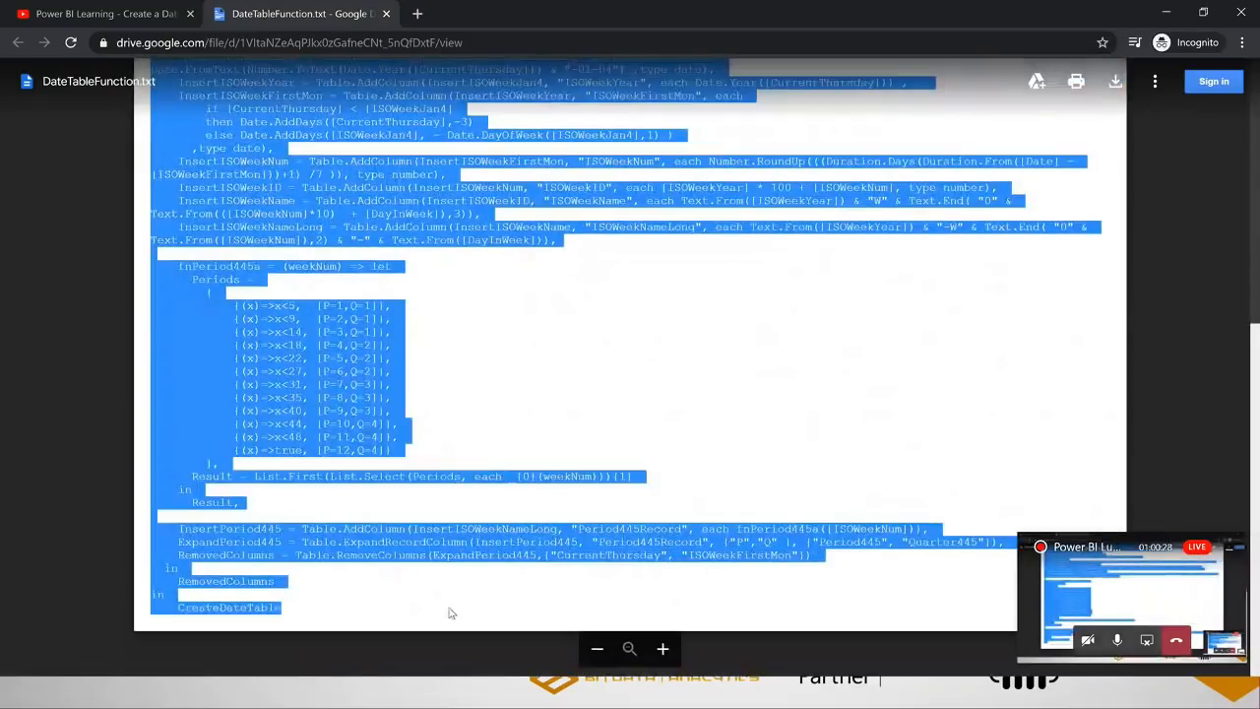
{"action": "left_click", "coordinate": [87, 16]}
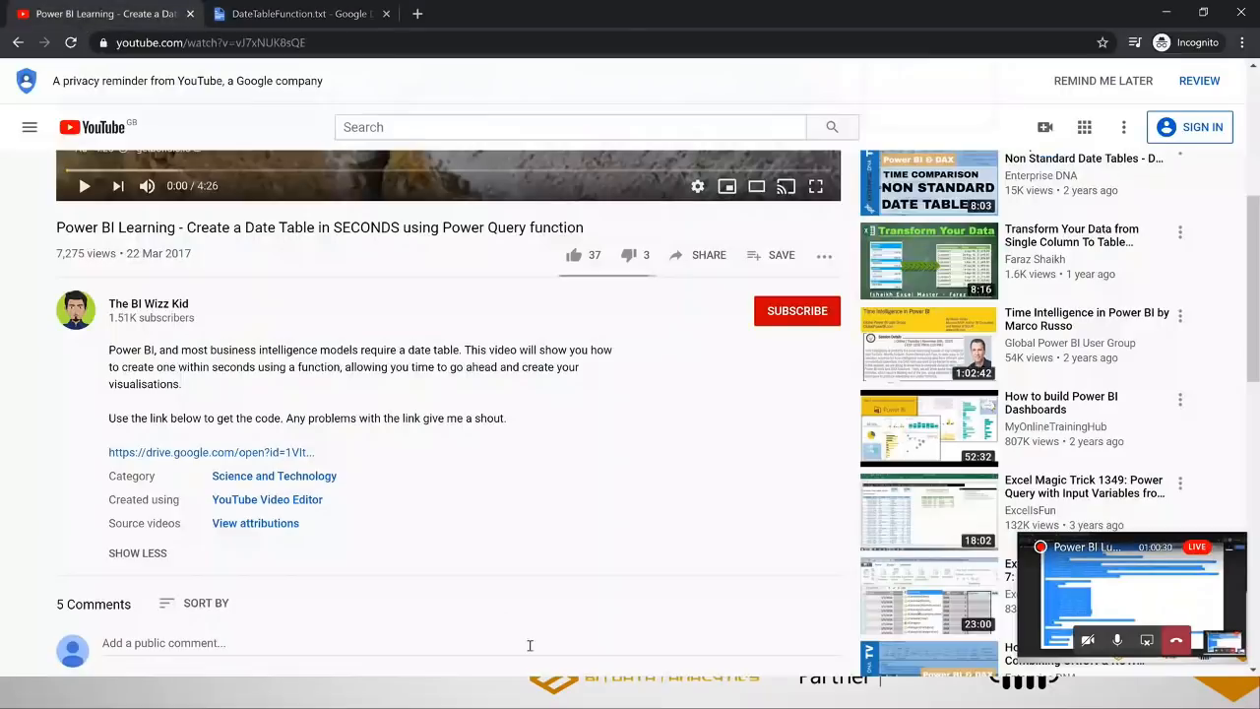
Switch to the Power Query Editor and create a new blank query
{"action": "key", "text": "alt+Tab"}
{"action": "key", "text": "Tab"}
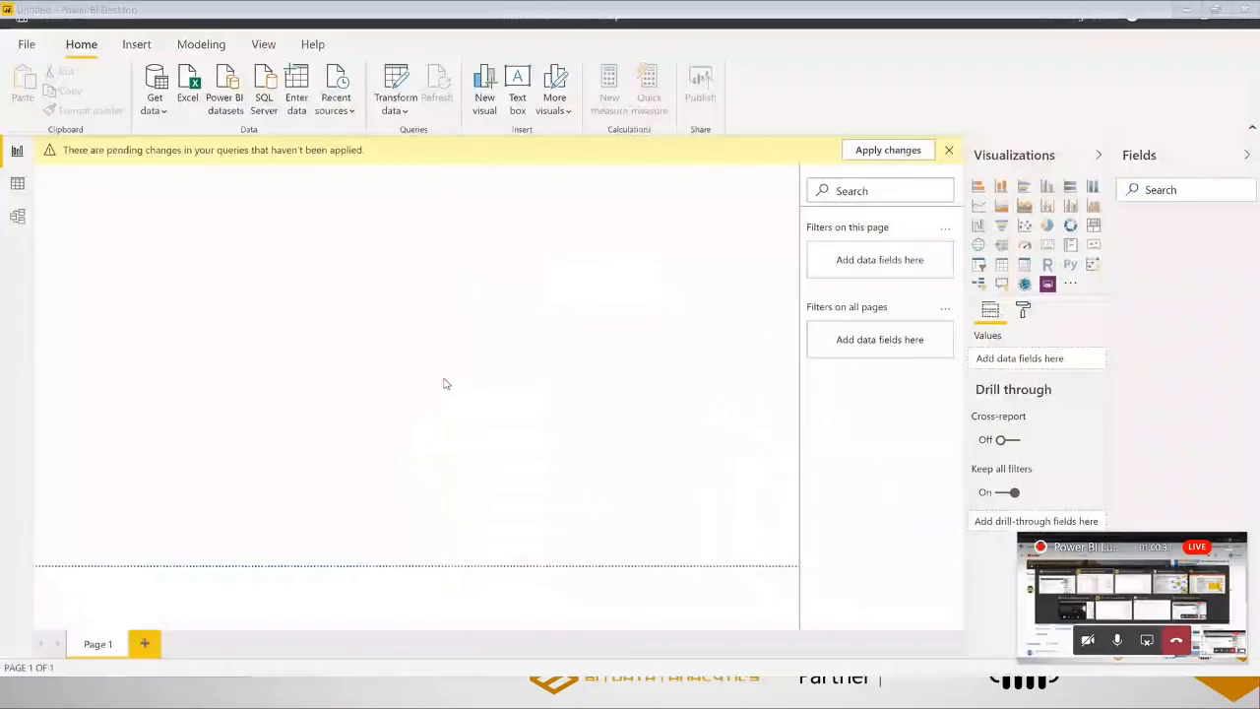
{"action": "key", "text": "alt+Tab"}
{"action": "key", "text": "Tab"}
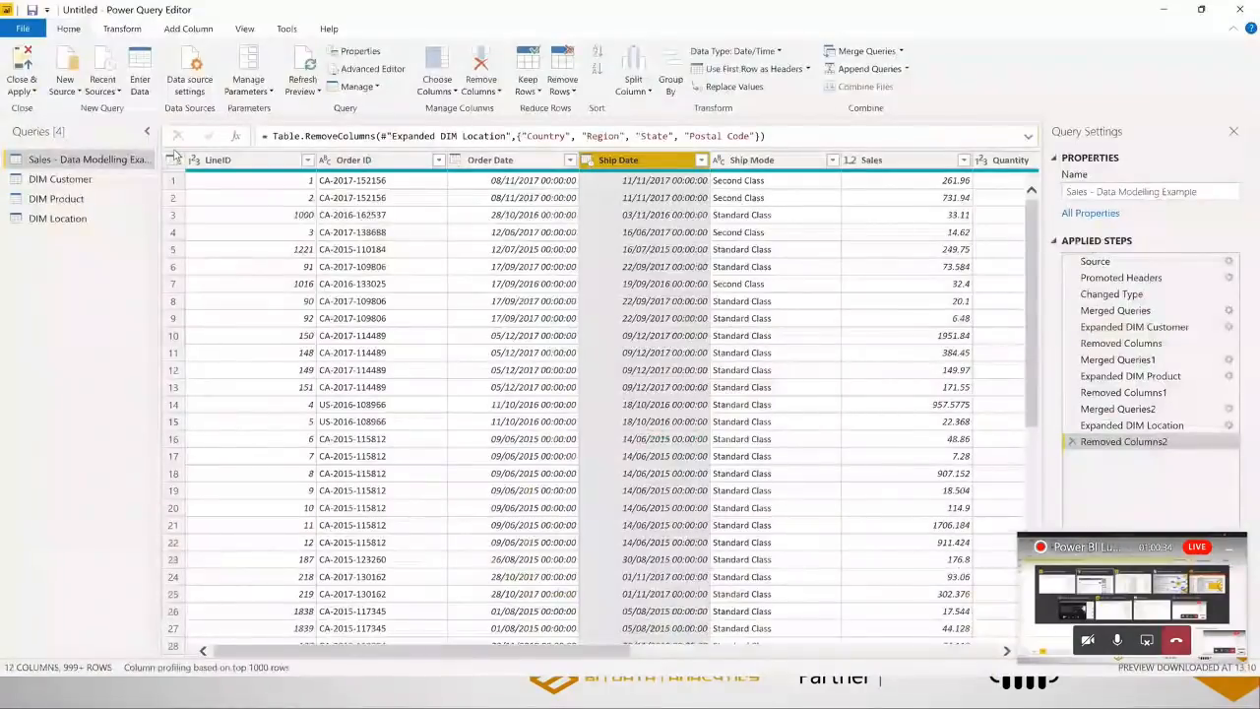
{"action": "left_click", "coordinate": [65, 87]}
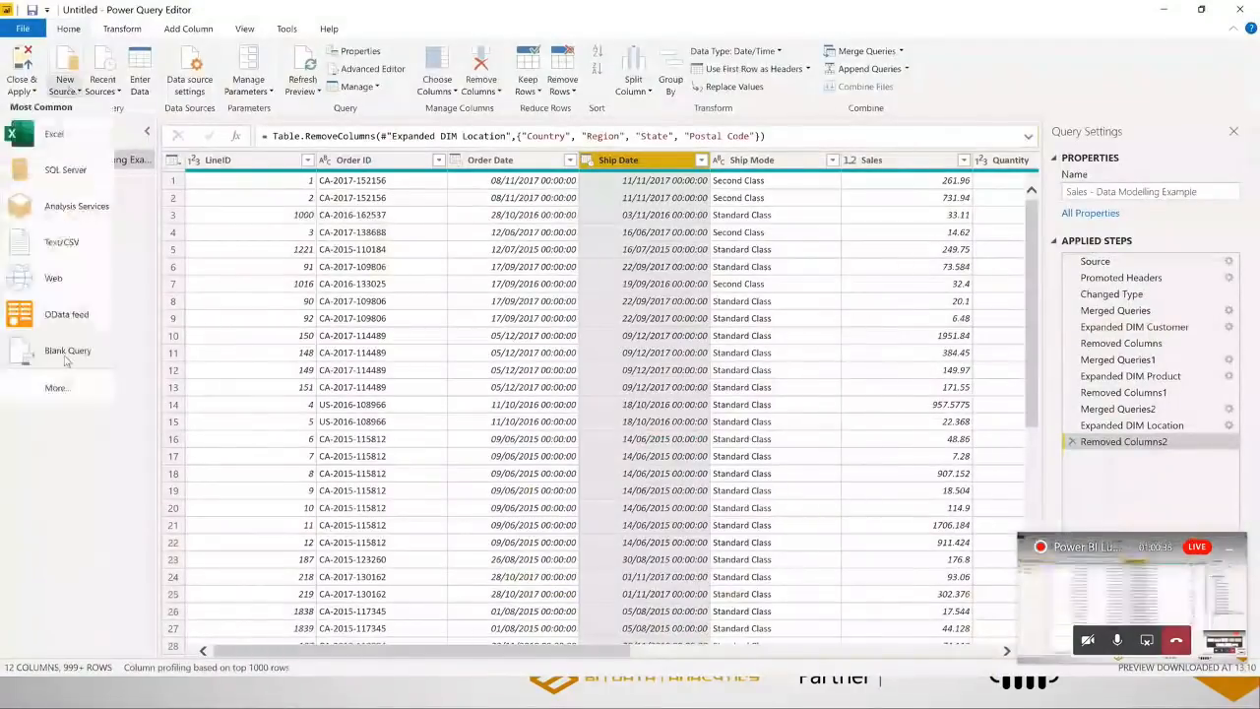
{"action": "left_click", "coordinate": [66, 357]}
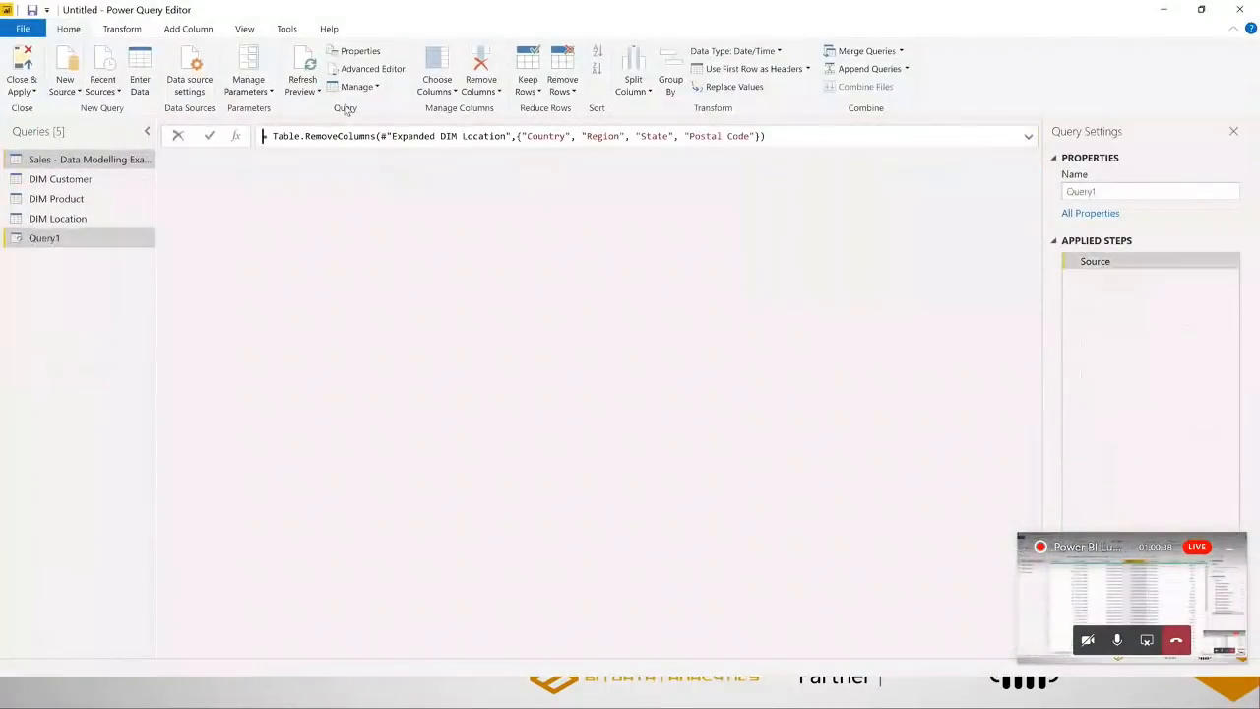
Replace the blank query's entire code in the Advanced Editor with the copied CreateDateTable function and apply it
{"action": "left_click", "coordinate": [374, 69]}
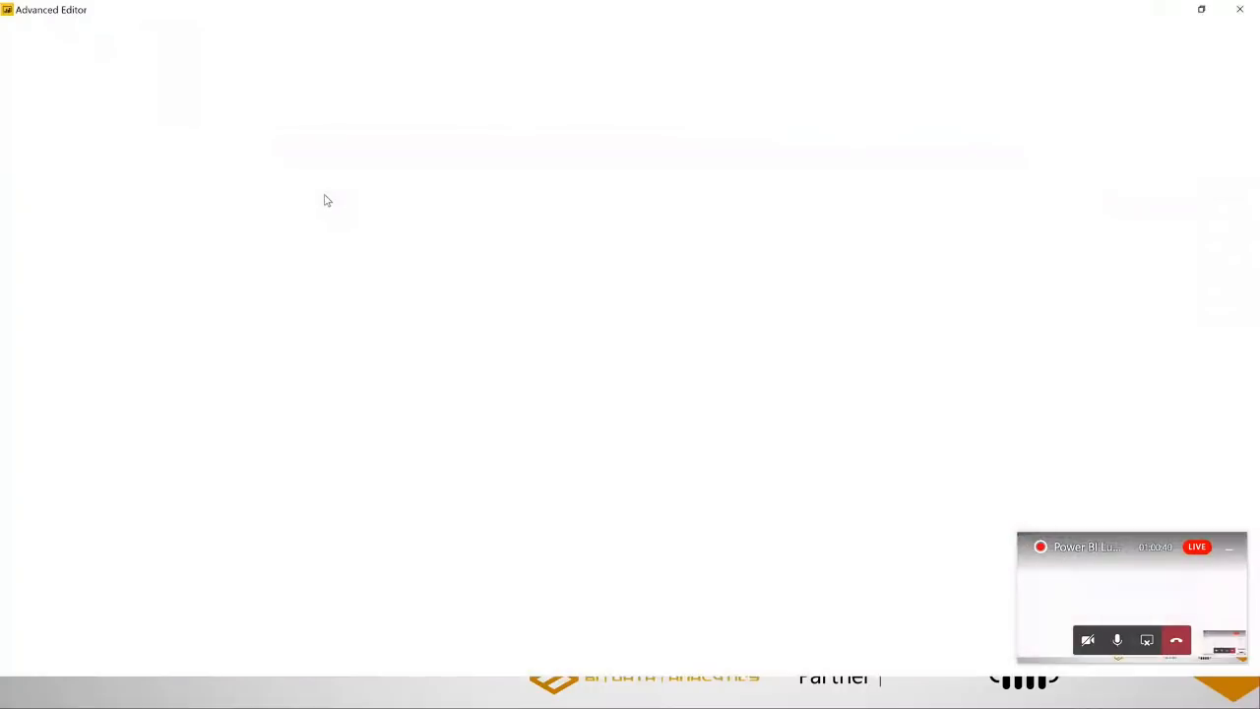
{"action": "key", "text": "ctrl+a"}
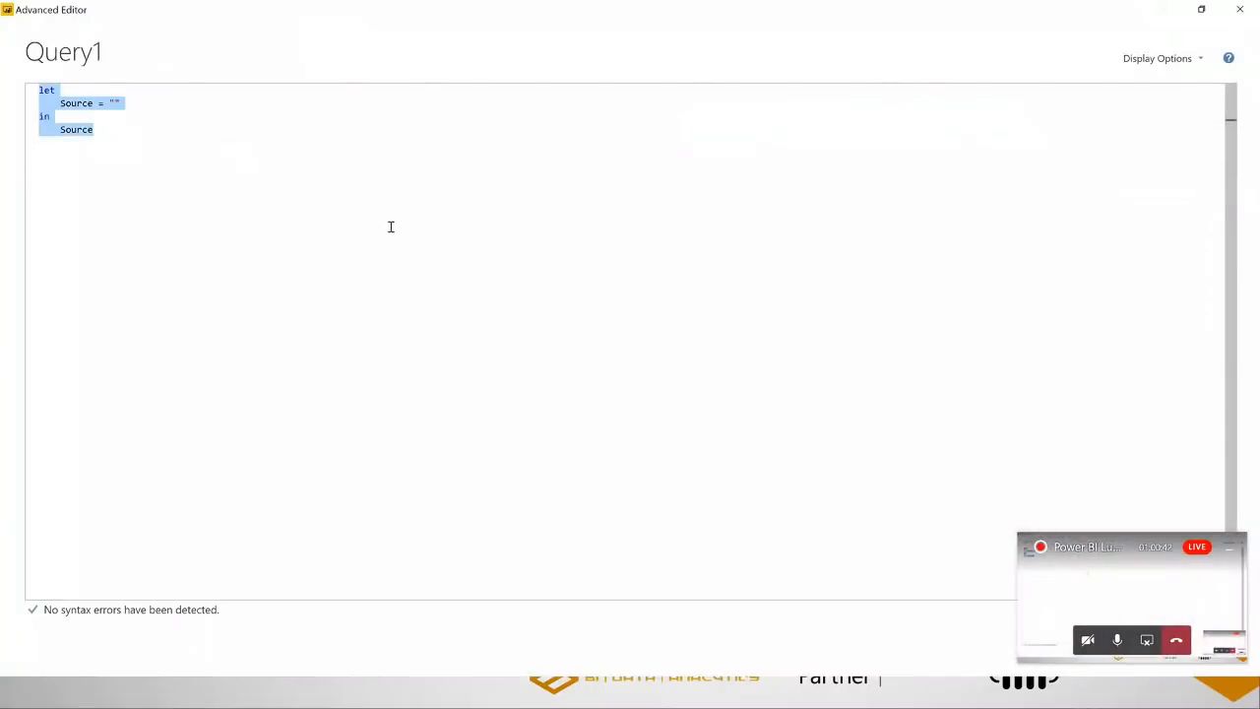
{"action": "key", "text": "ctrl+v"}
{"action": "left_click_drag", "start_coordinate": [1150, 557], "coordinate": [1149, 406]}
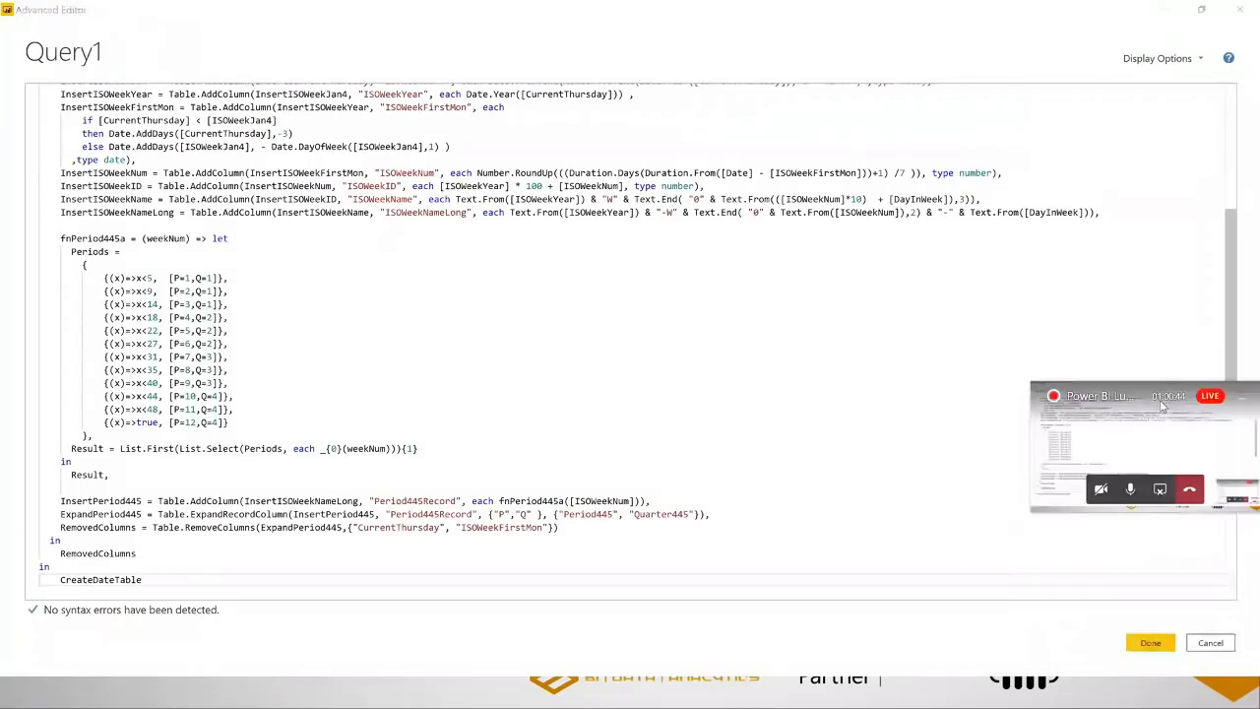
{"action": "left_click", "coordinate": [1147, 641]}
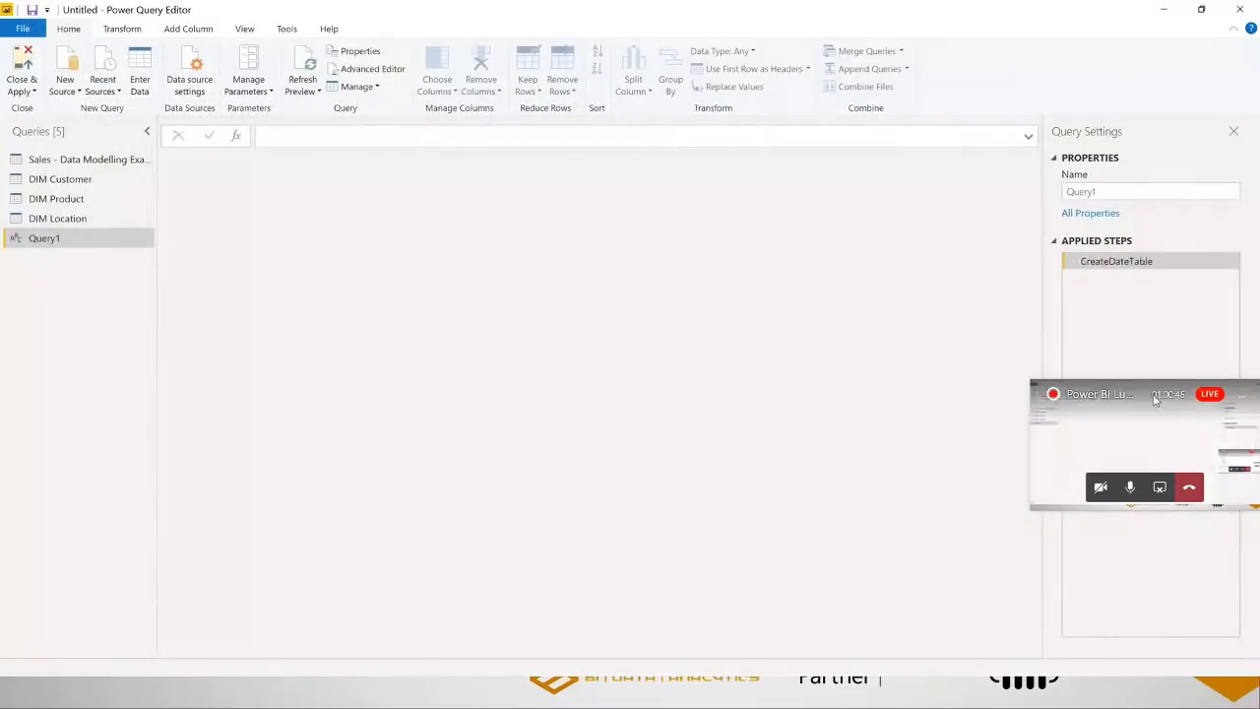
Set the date table function's StartDate parameter to 01/01/2015
{"action": "left_click", "coordinate": [292, 209]}
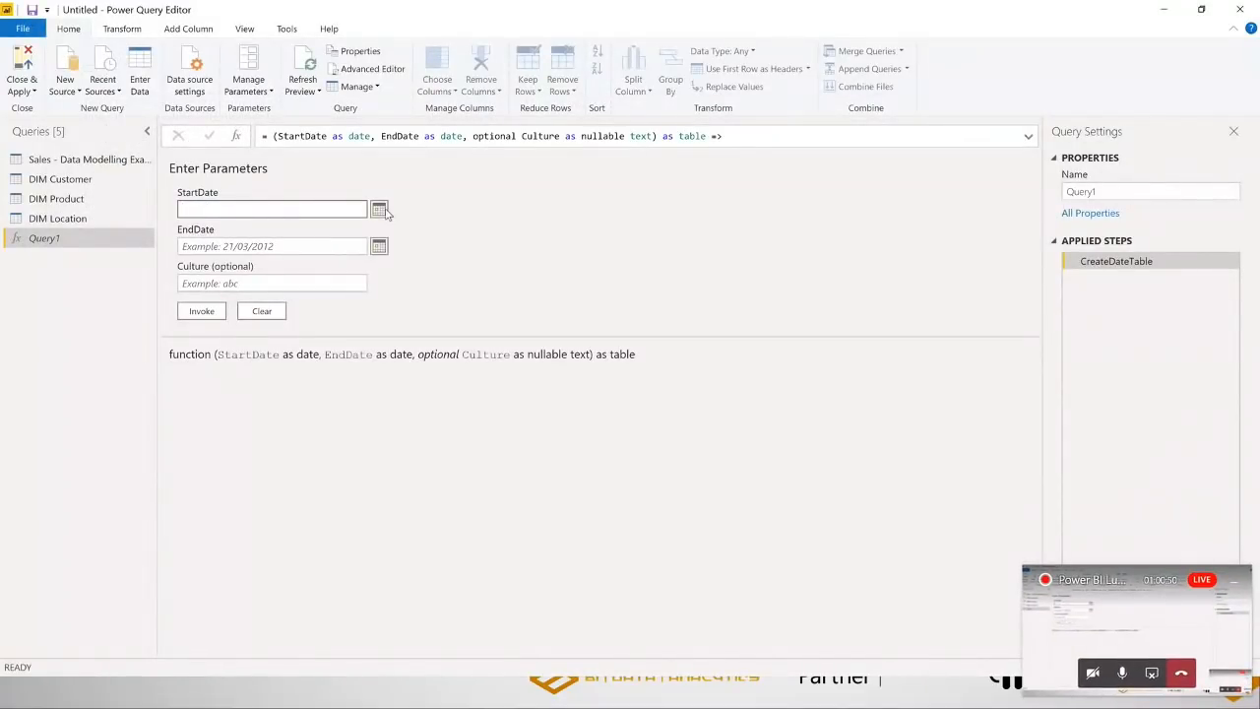
{"action": "left_click", "coordinate": [380, 211]}
{"action": "left_click", "coordinate": [242, 227]}
{"action": "left_click", "coordinate": [242, 227]}
{"action": "left_click", "coordinate": [242, 227]}
{"action": "left_click", "coordinate": [280, 271]}
Set the EndDate parameter to 01/01/2019 by reusing the start date text, and invoke the date table function
{"action": "left_click_drag", "start_coordinate": [235, 208], "coordinate": [180, 209]}
{"action": "key", "text": "ctrl+c"}
{"action": "left_click", "coordinate": [264, 241]}
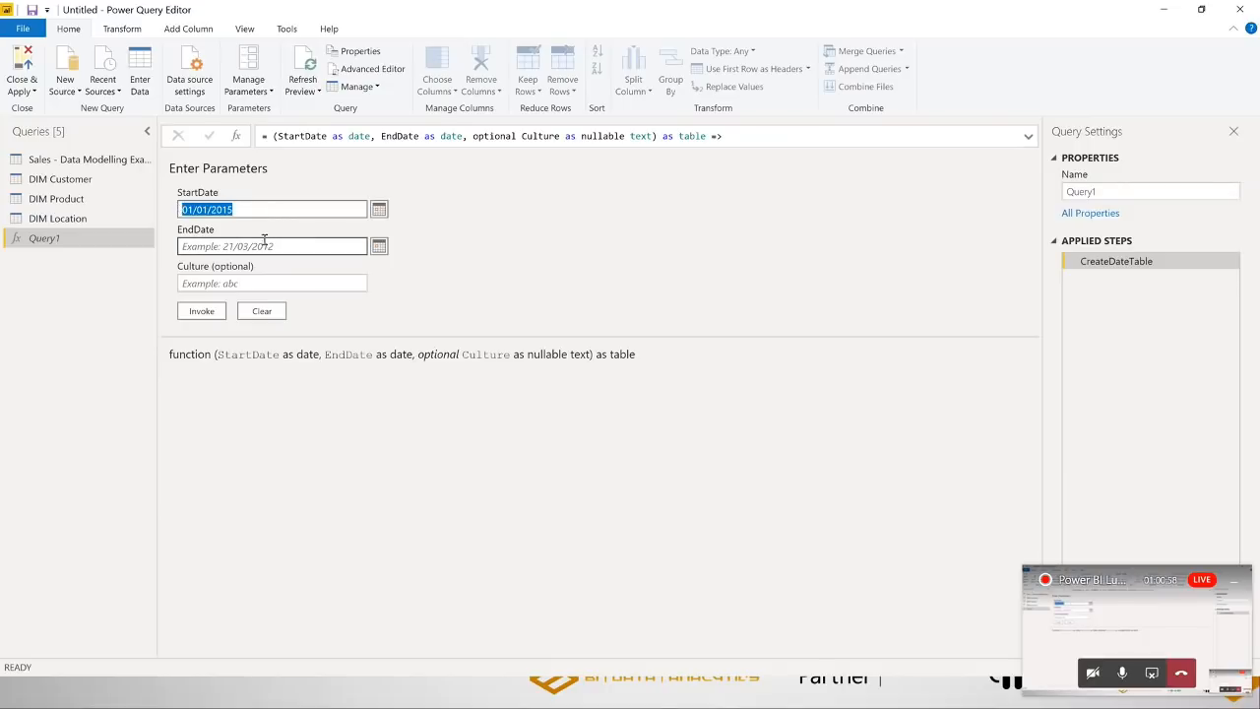
{"action": "key", "text": "ctrl+v"}
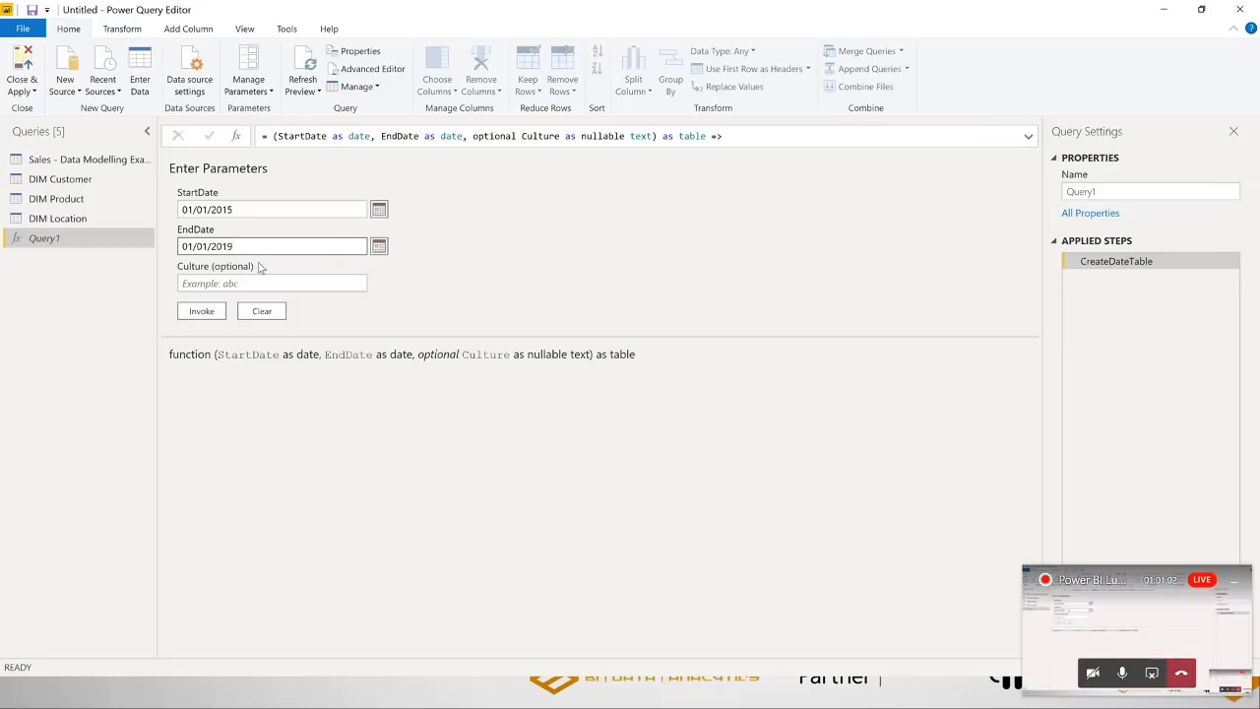
{"action": "left_click", "coordinate": [202, 312]}
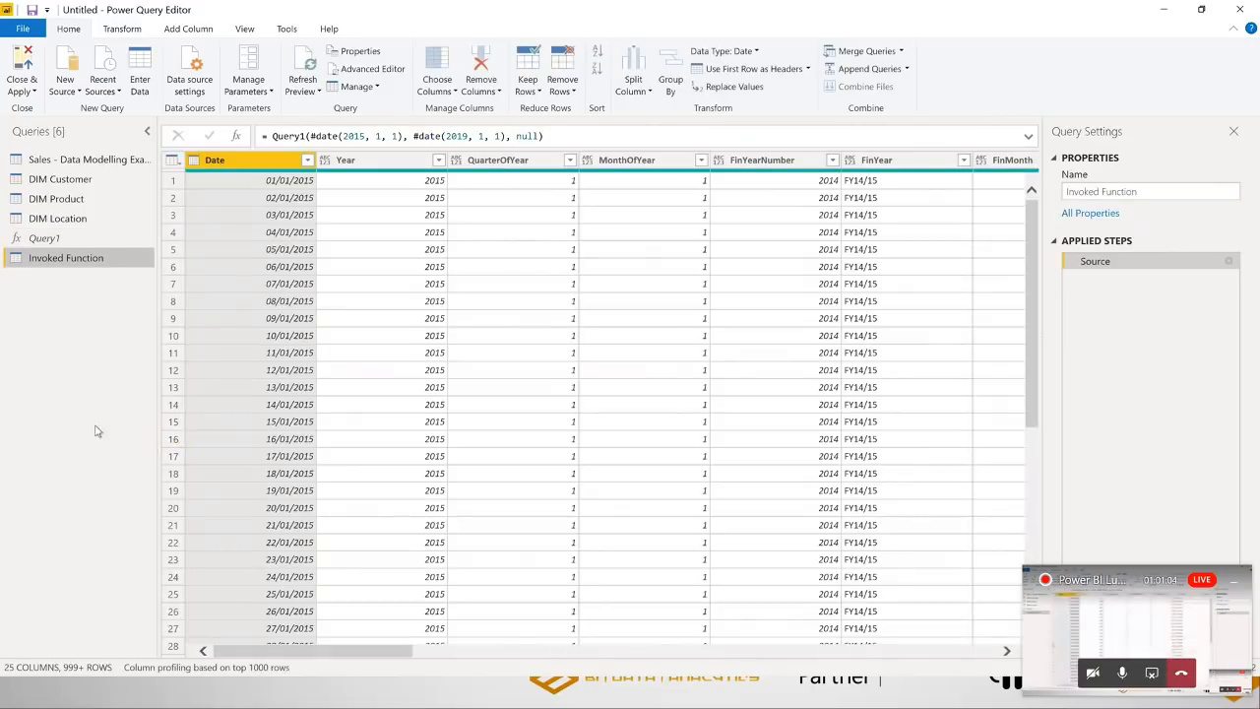
Look through the generated date table's columns and rename its query to DIM Date
{"action": "left_click_drag", "start_coordinate": [344, 644], "coordinate": [921, 708]}
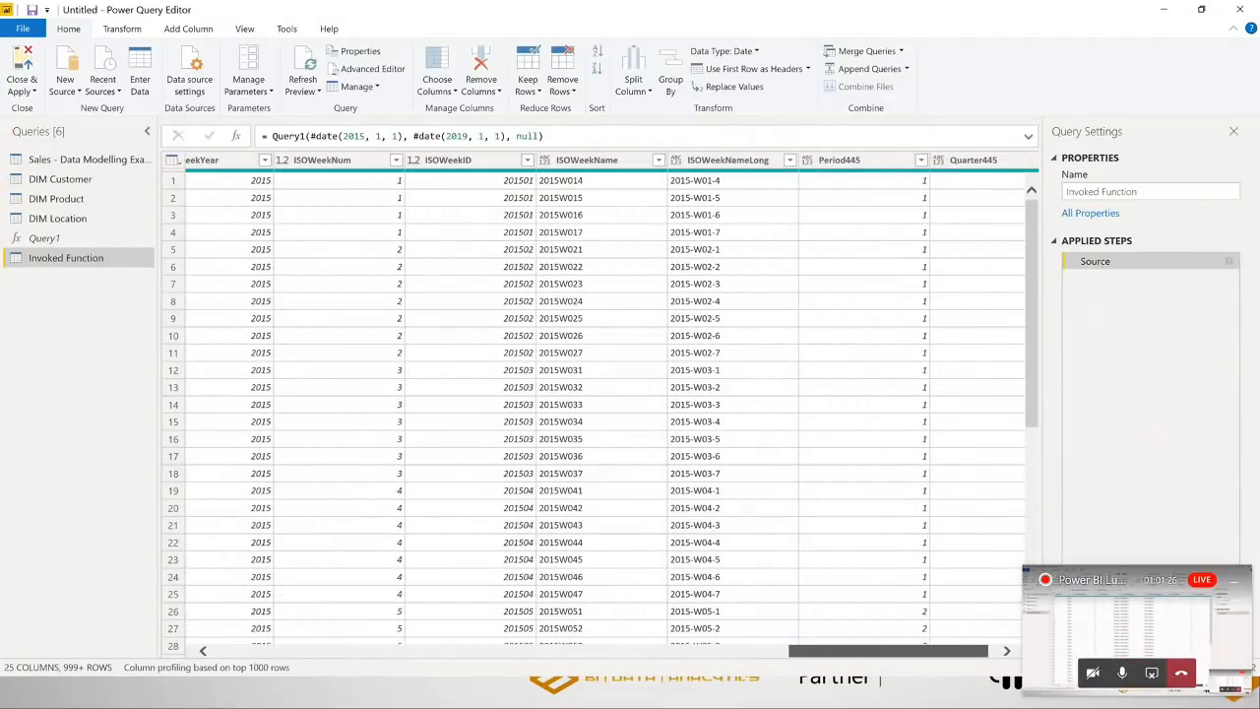
{"action": "left_click_drag", "start_coordinate": [921, 707], "coordinate": [341, 679]}
{"action": "left_click", "coordinate": [1122, 194]}
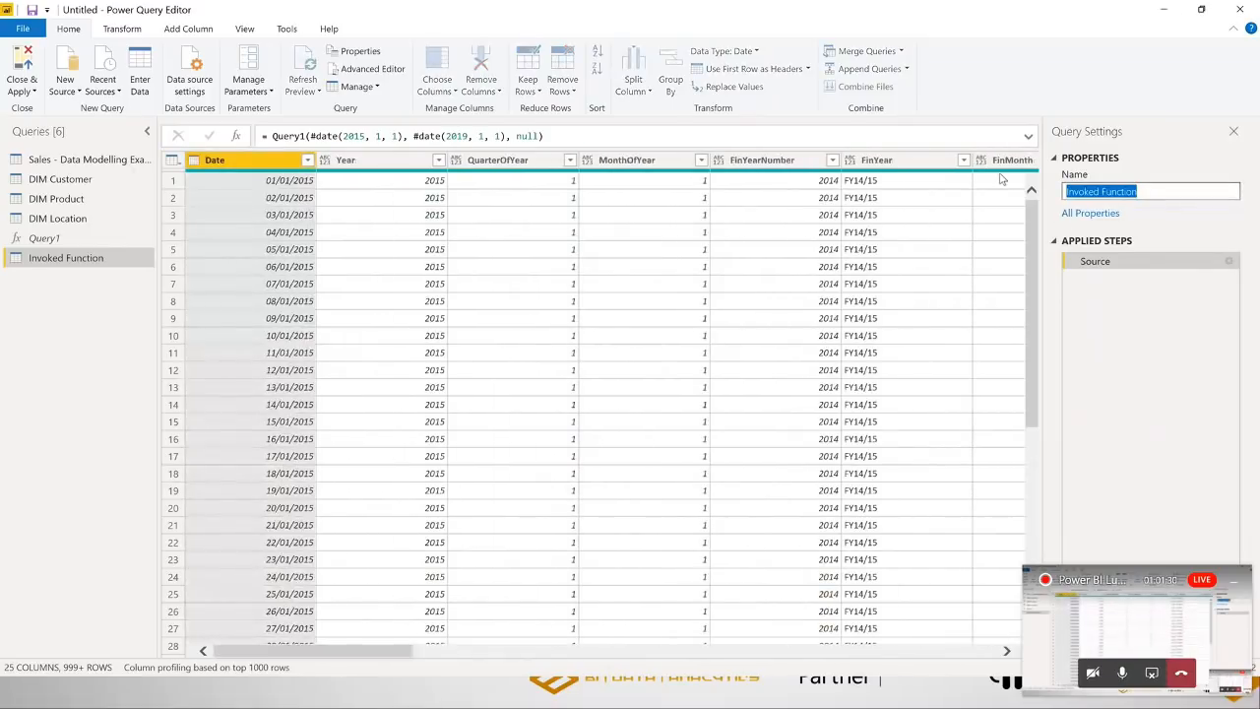
{"action": "type", "text": "DIM Date"}
{"action": "key", "text": "Return"}
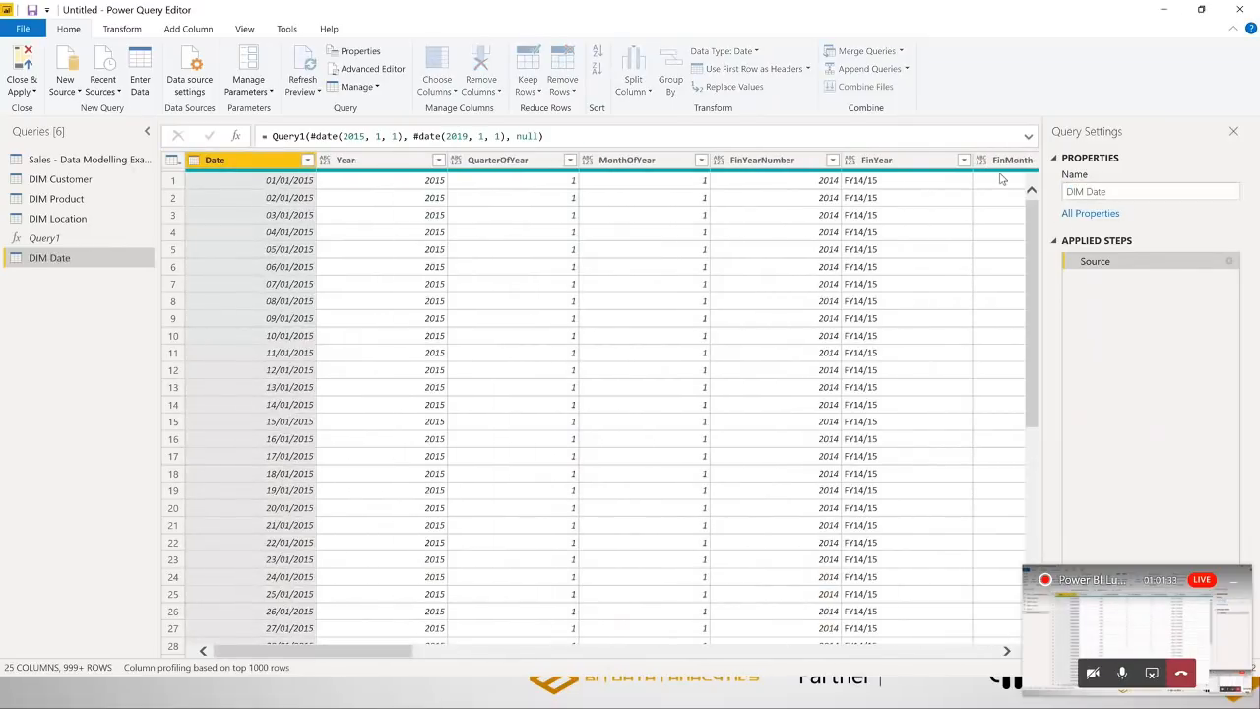
Change the Year, QuarterOfYear, MonthOfYear, FinYearNumber, FinMonth, FinQuarterNumber, DayOfMonth and DateInt columns in DIM Date to the Whole Number data type
{"action": "left_click", "coordinate": [326, 160]}
{"action": "left_click", "coordinate": [373, 178]}
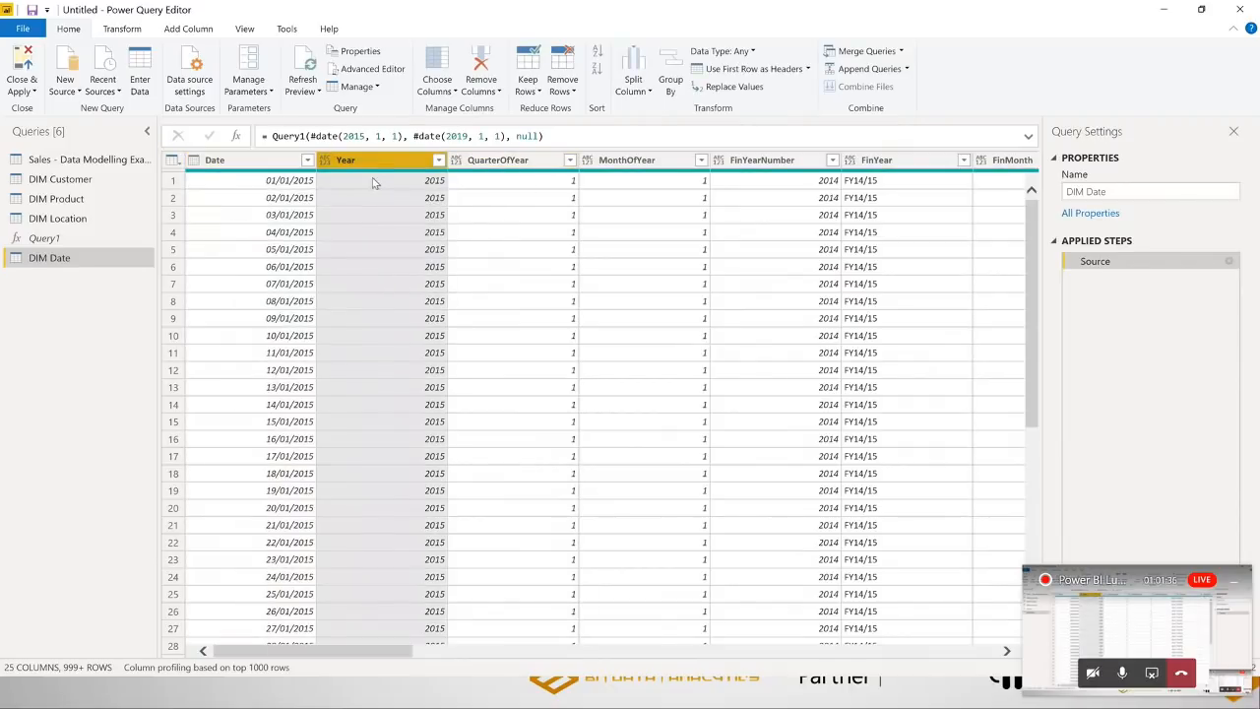
{"action": "left_click", "coordinate": [502, 161], "text": "ctrl"}
{"action": "left_click", "coordinate": [626, 160], "text": "ctrl"}
{"action": "left_click", "coordinate": [764, 162], "text": "ctrl"}
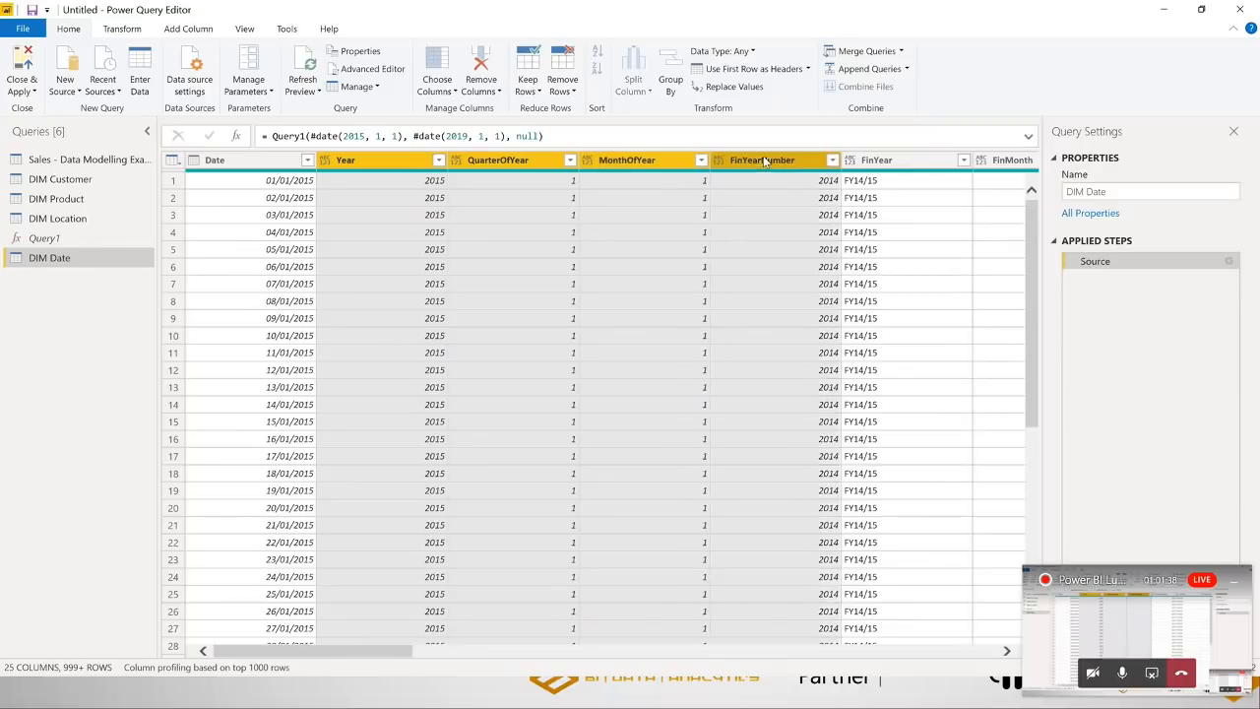
{"action": "left_click_drag", "start_coordinate": [373, 655], "coordinate": [478, 652]}
{"action": "left_click", "coordinate": [591, 161], "text": "ctrl"}
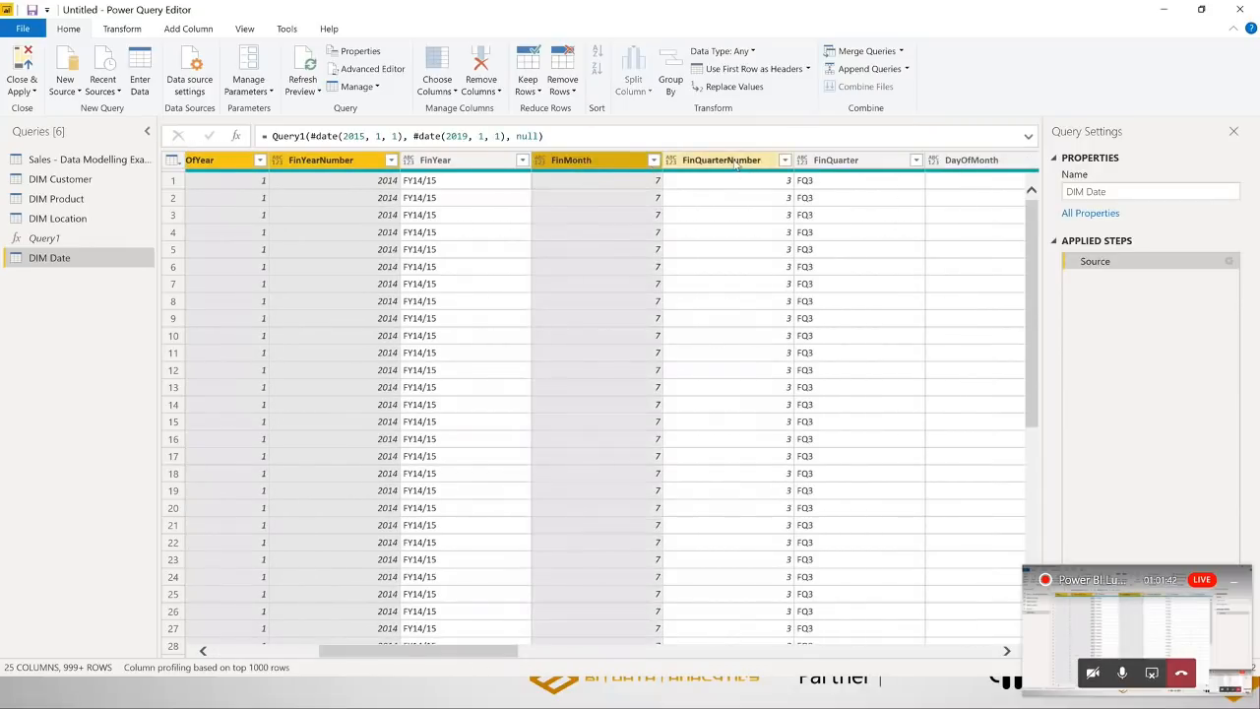
{"action": "left_click", "coordinate": [739, 165], "text": "ctrl"}
{"action": "left_click_drag", "start_coordinate": [464, 657], "coordinate": [554, 658]}
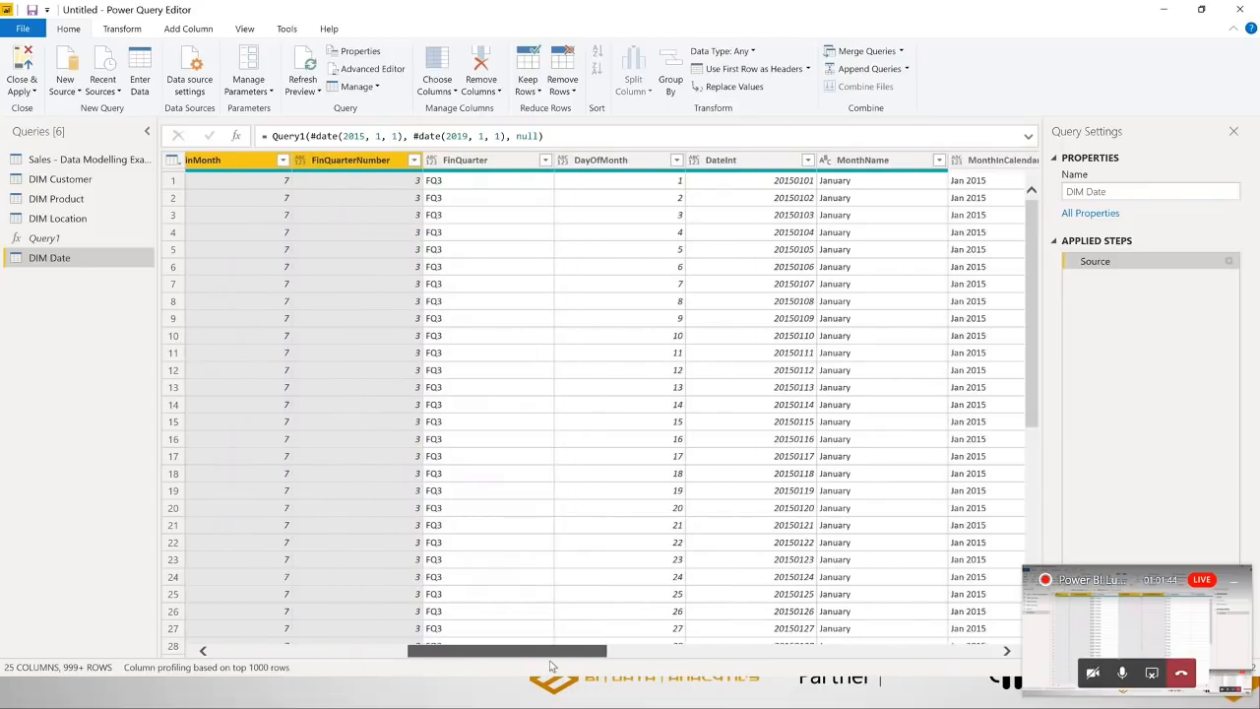
{"action": "left_click", "coordinate": [645, 160], "text": "ctrl"}
{"action": "left_click", "coordinate": [758, 162], "text": "ctrl"}
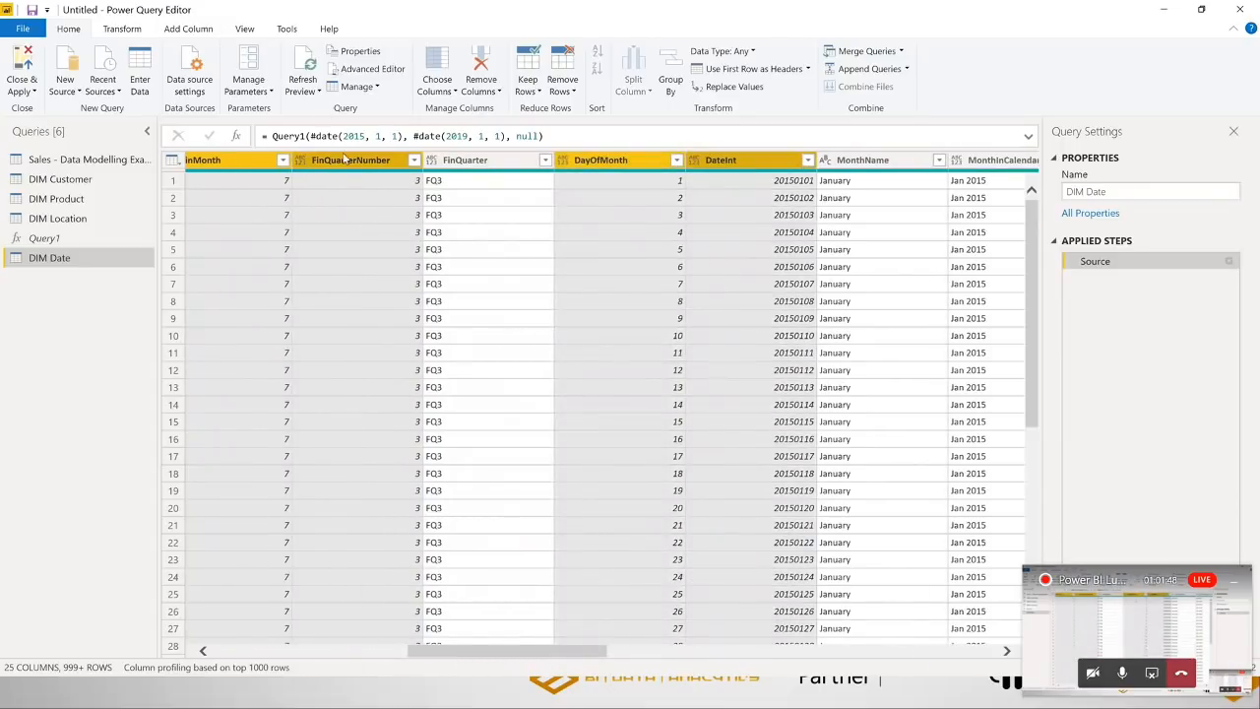
{"action": "left_click", "coordinate": [122, 30]}
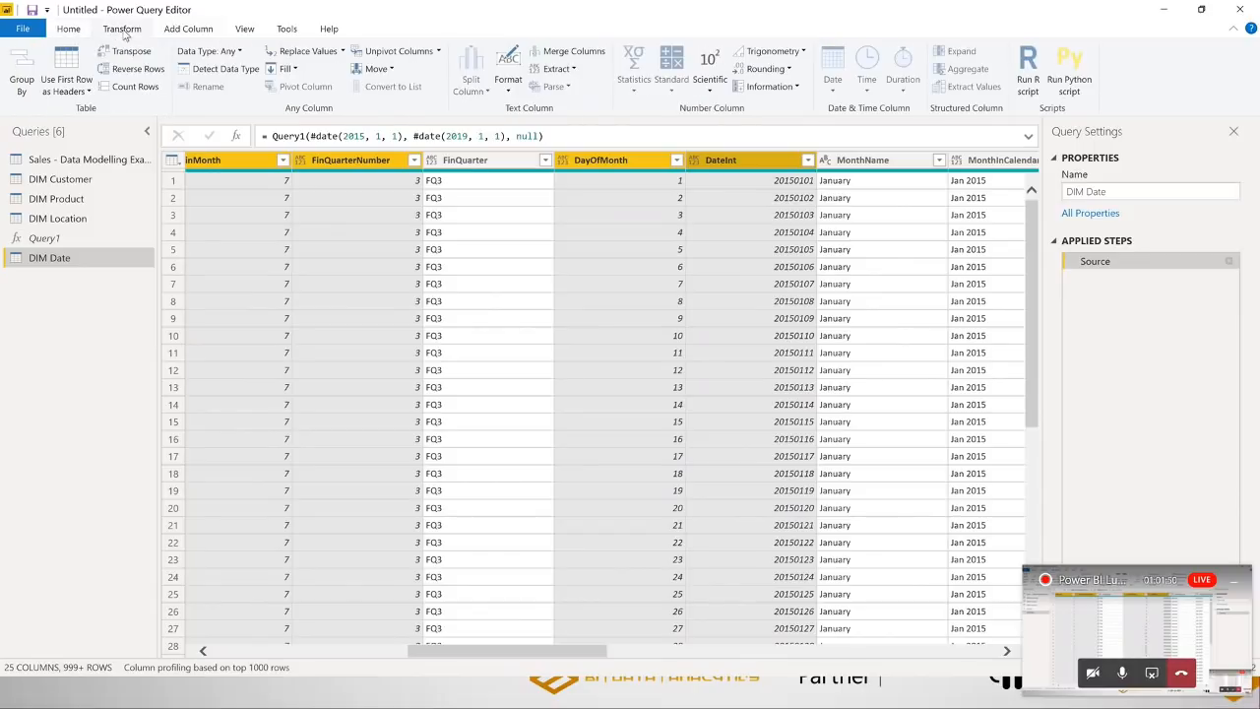
{"action": "left_click", "coordinate": [233, 51]}
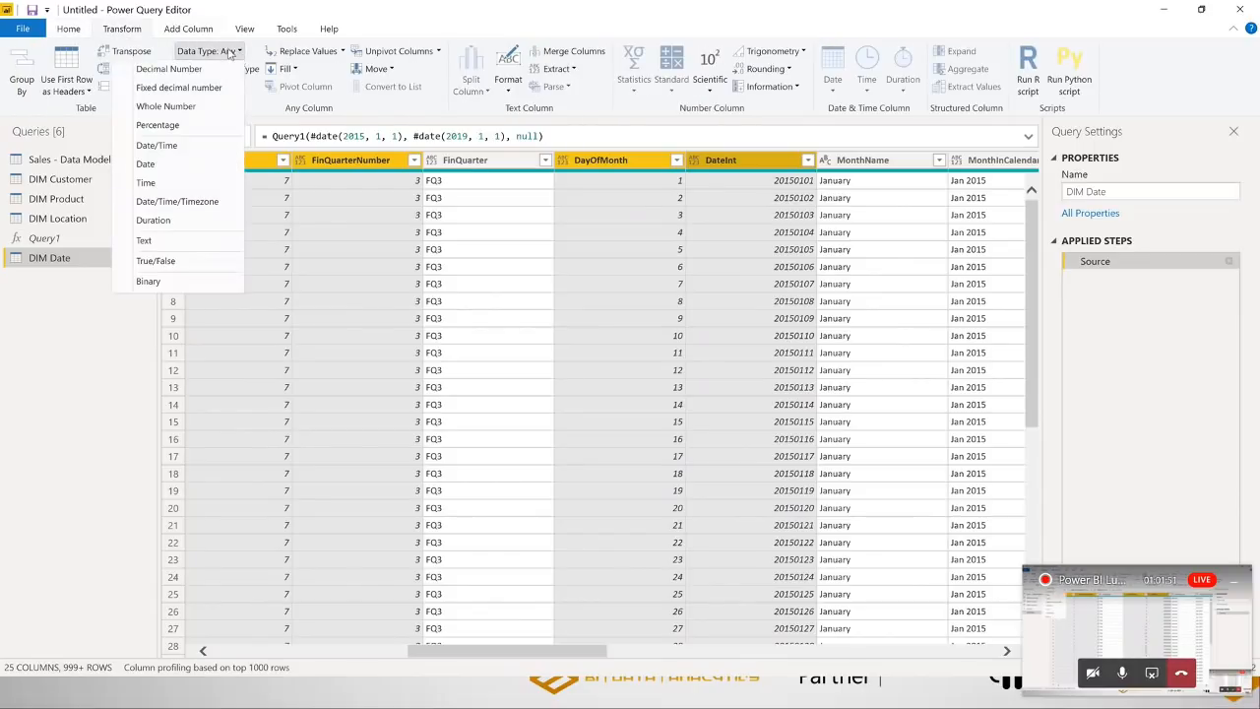
{"action": "left_click", "coordinate": [168, 106]}
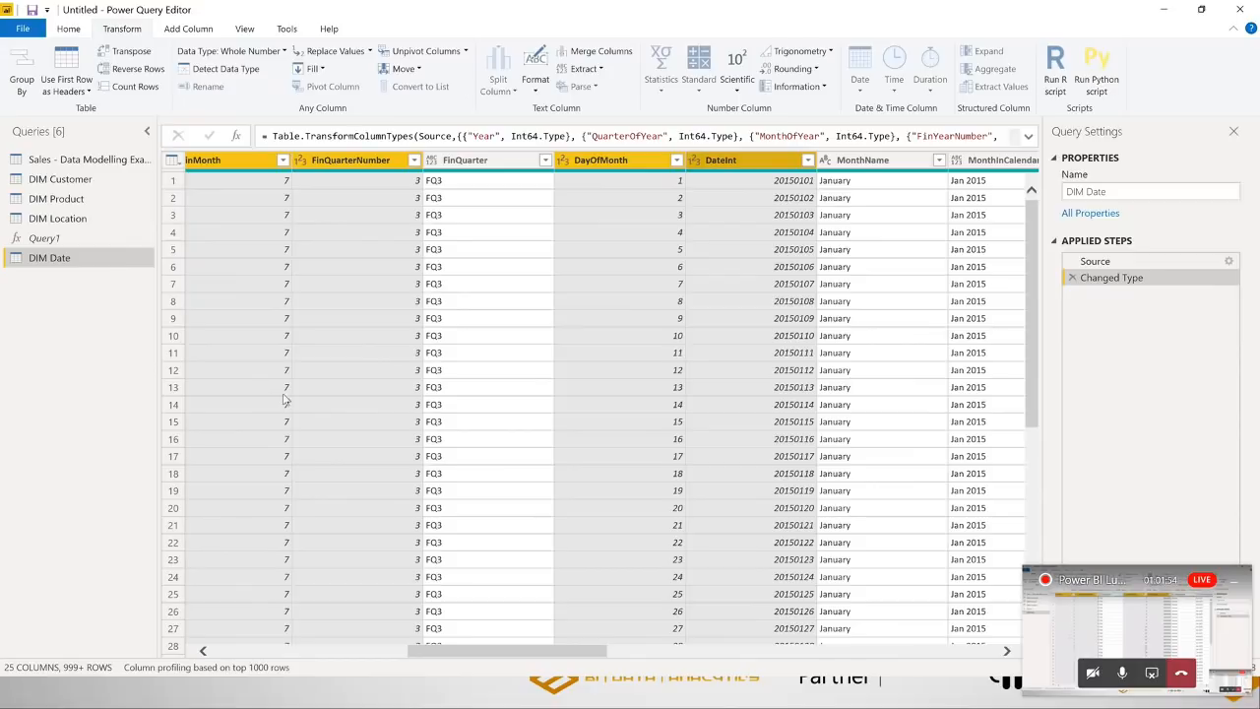
Select the Year and QuarterOfYear columns together and review the available column commands and data type options
{"action": "left_click", "coordinate": [645, 186]}
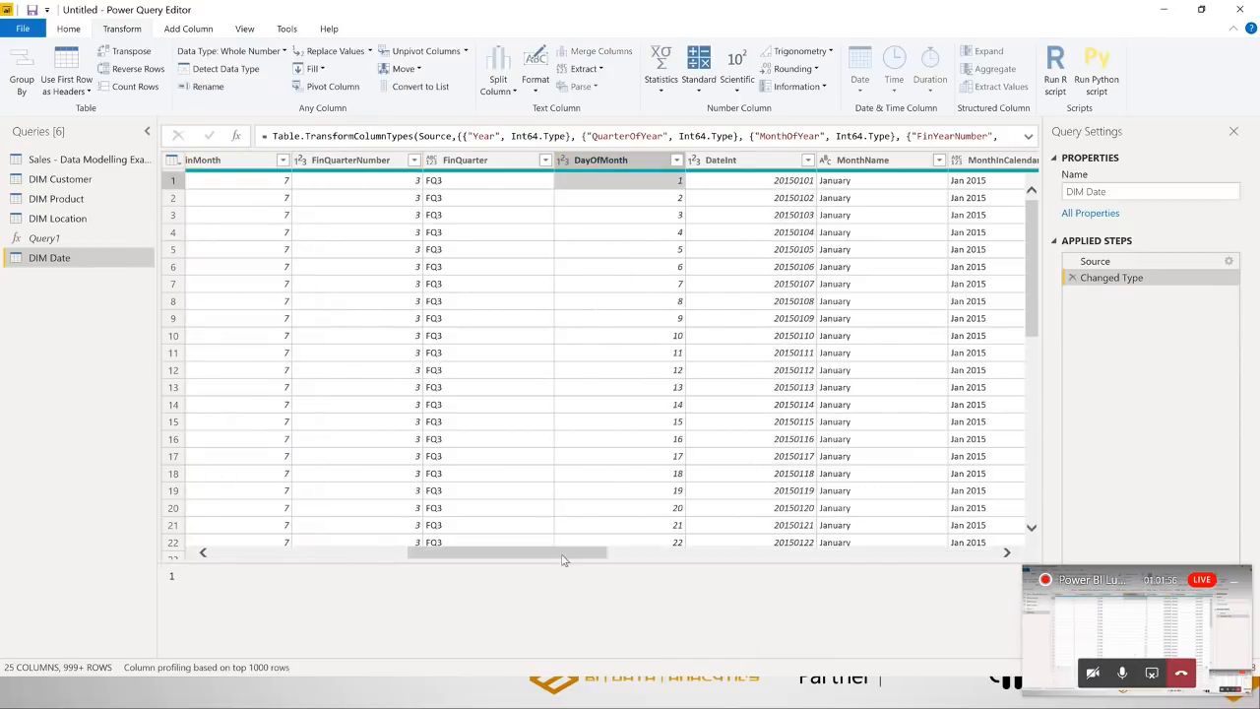
{"action": "left_click", "coordinate": [382, 162]}
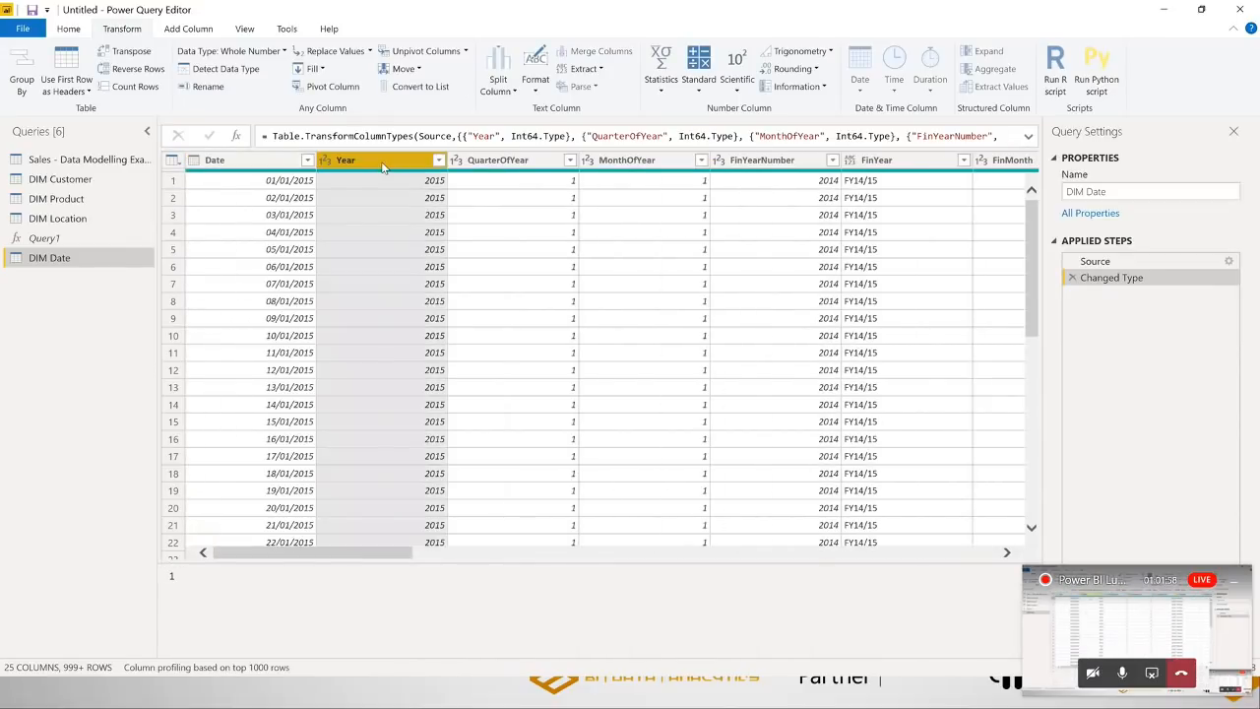
{"action": "left_click", "coordinate": [495, 163], "text": "ctrl"}
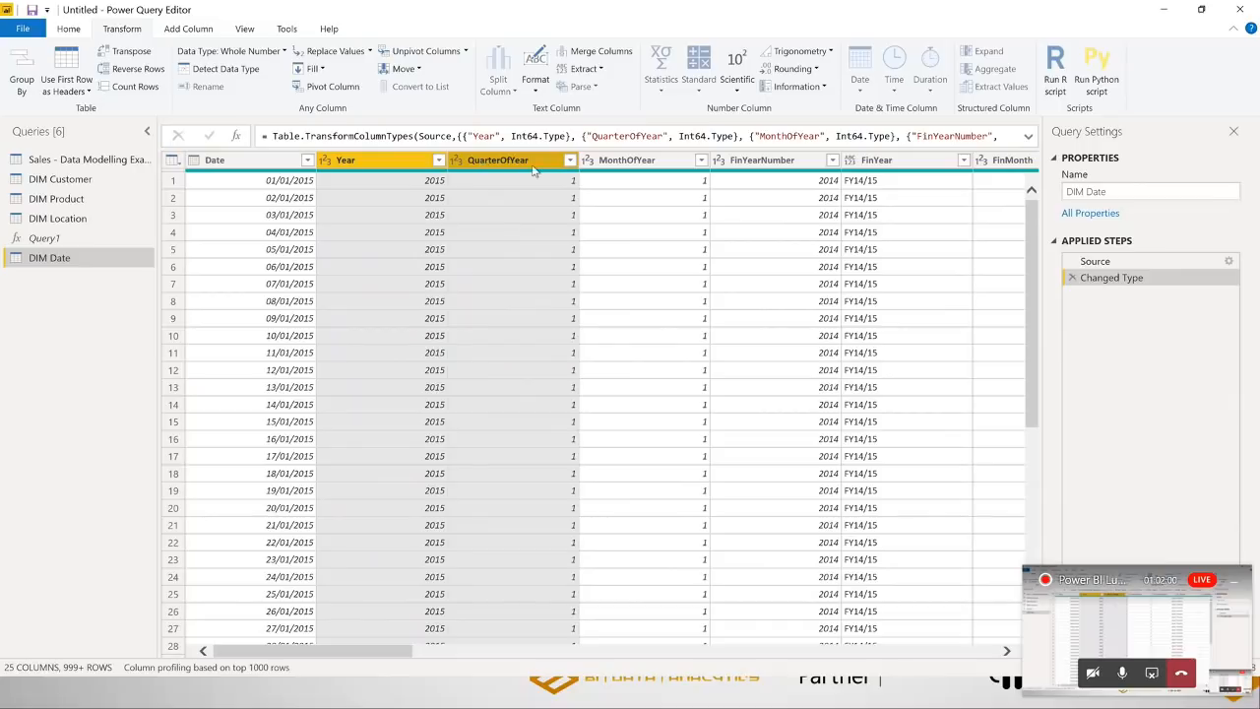
{"action": "right_click", "coordinate": [512, 164]}
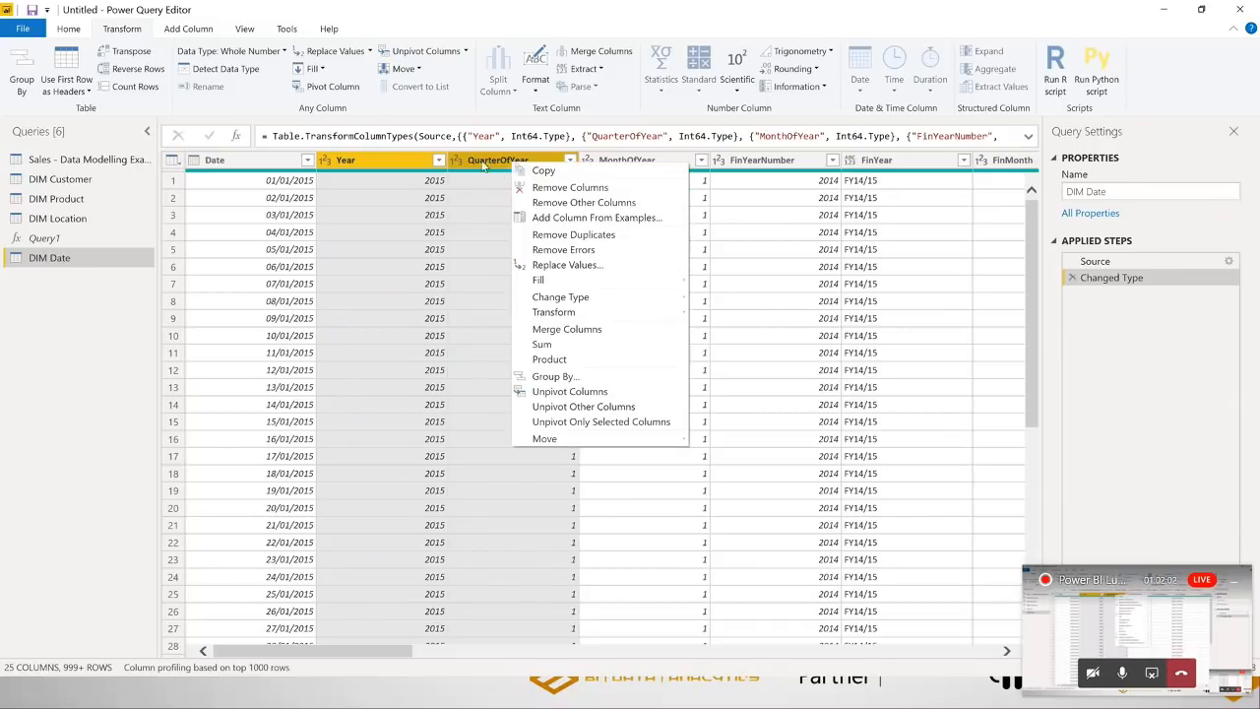
{"action": "left_click", "coordinate": [491, 163]}
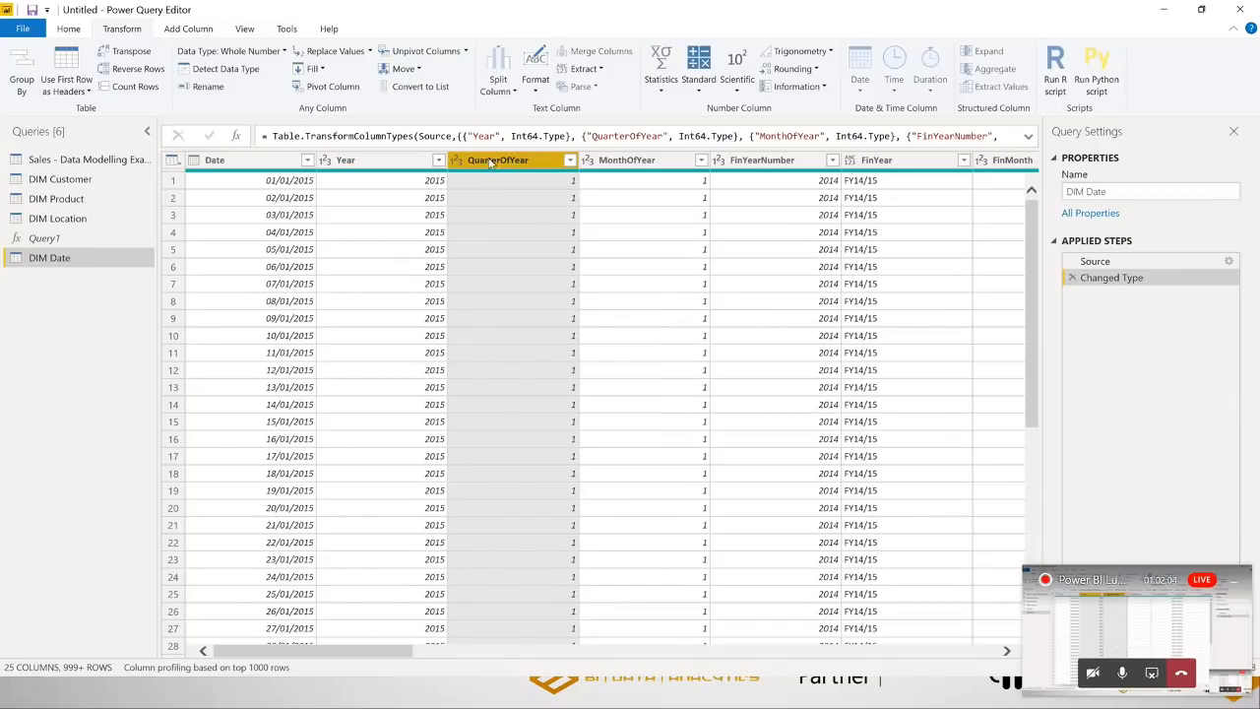
{"action": "left_click", "coordinate": [388, 160], "text": "ctrl"}
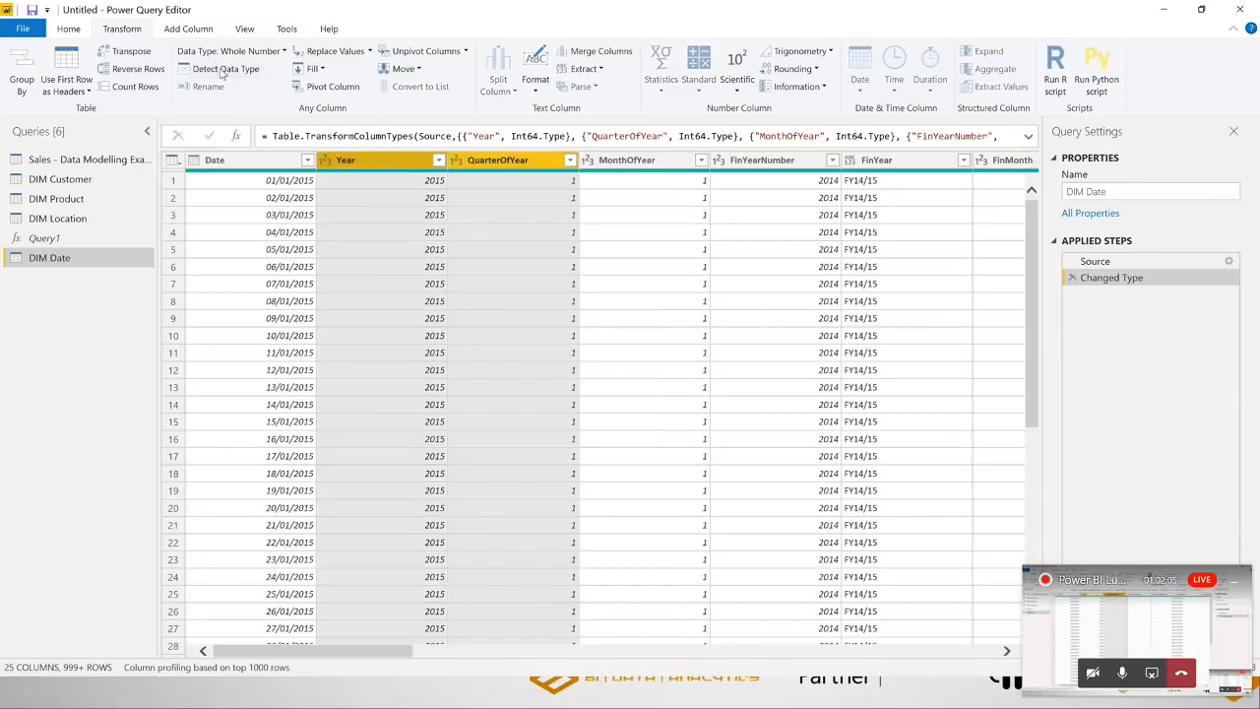
{"action": "left_click", "coordinate": [271, 55]}
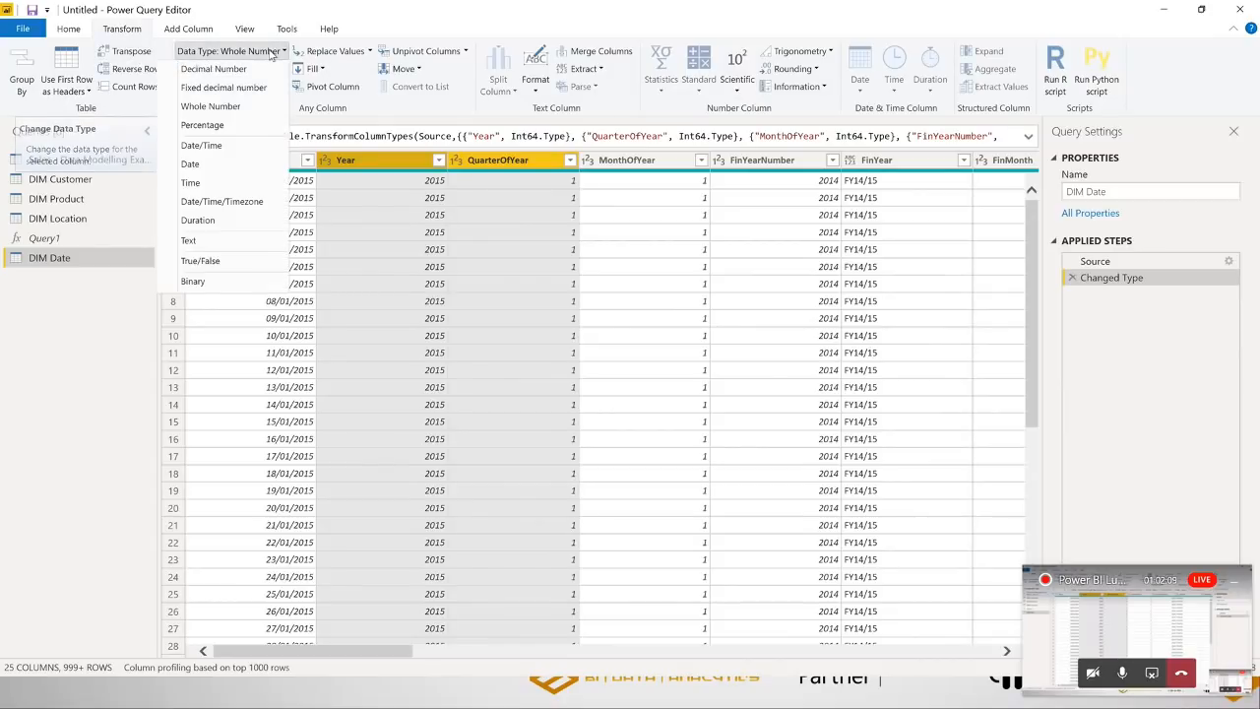
{"action": "left_click", "coordinate": [137, 35]}
View the sales query's date columns and return to the DIM Date query
{"action": "left_click", "coordinate": [98, 160]}
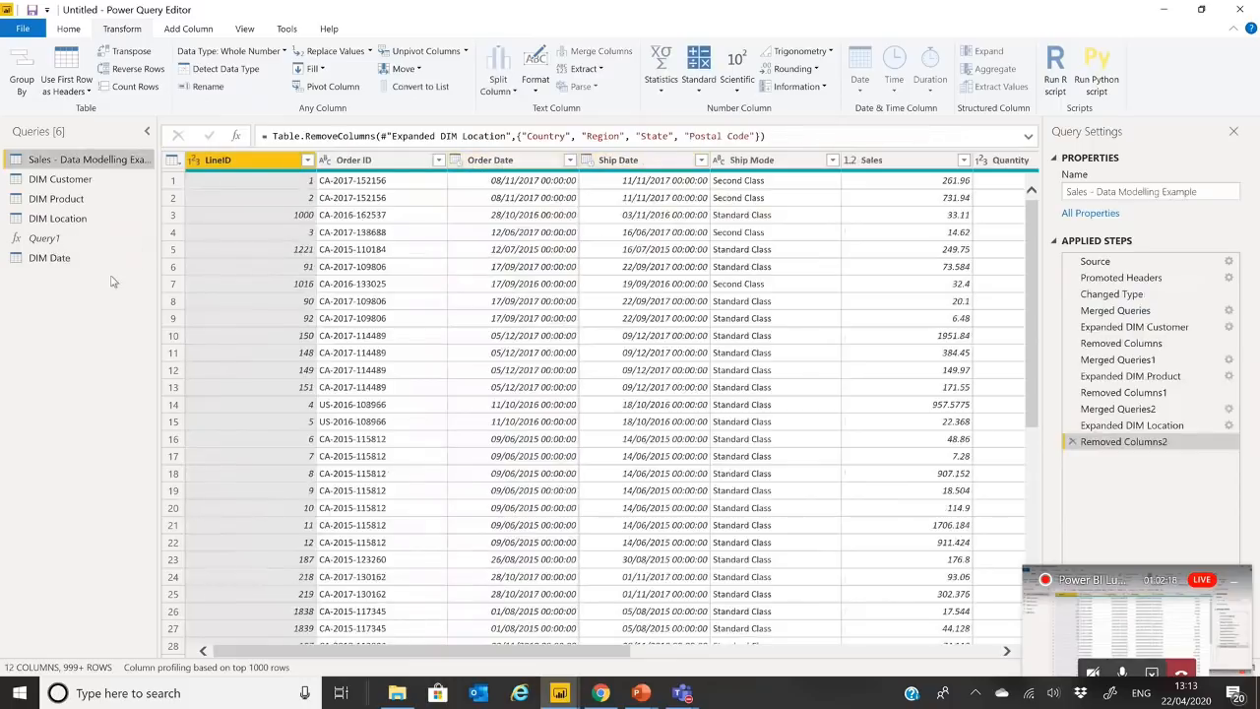
{"action": "left_click", "coordinate": [59, 257]}
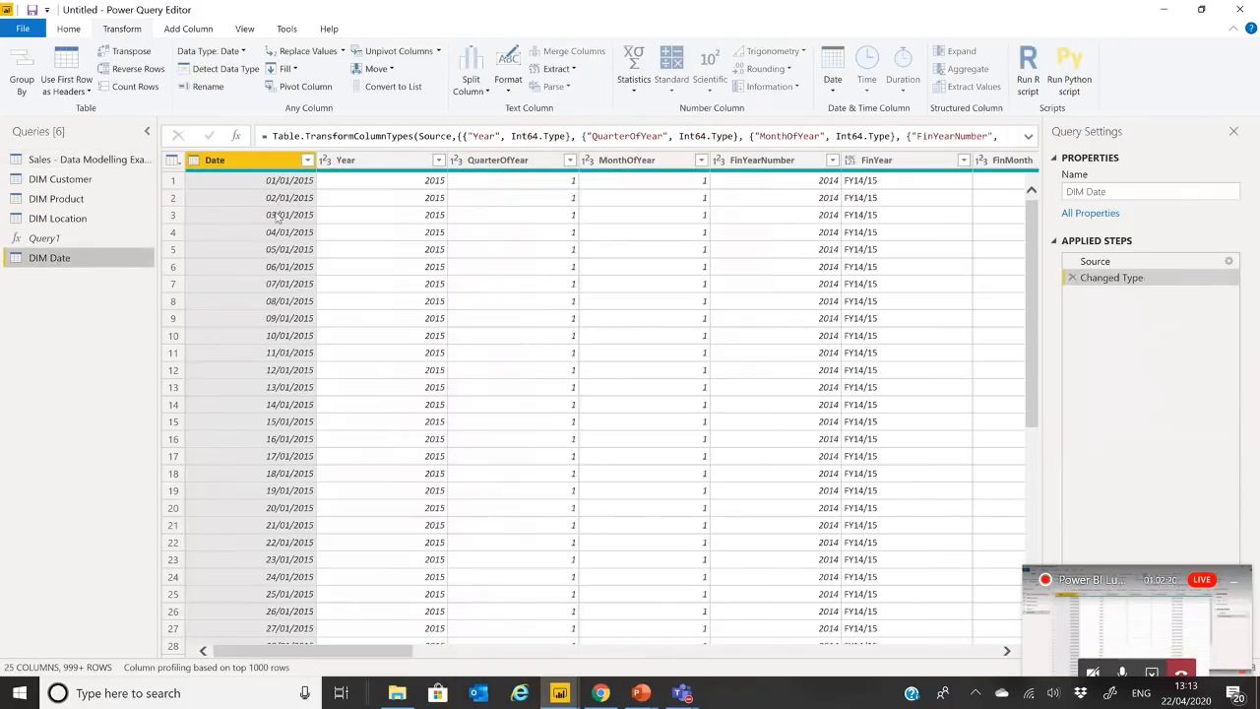
Change the Order Date and Ship Date columns in the sales query to the Date data type
{"action": "left_click", "coordinate": [74, 160]}
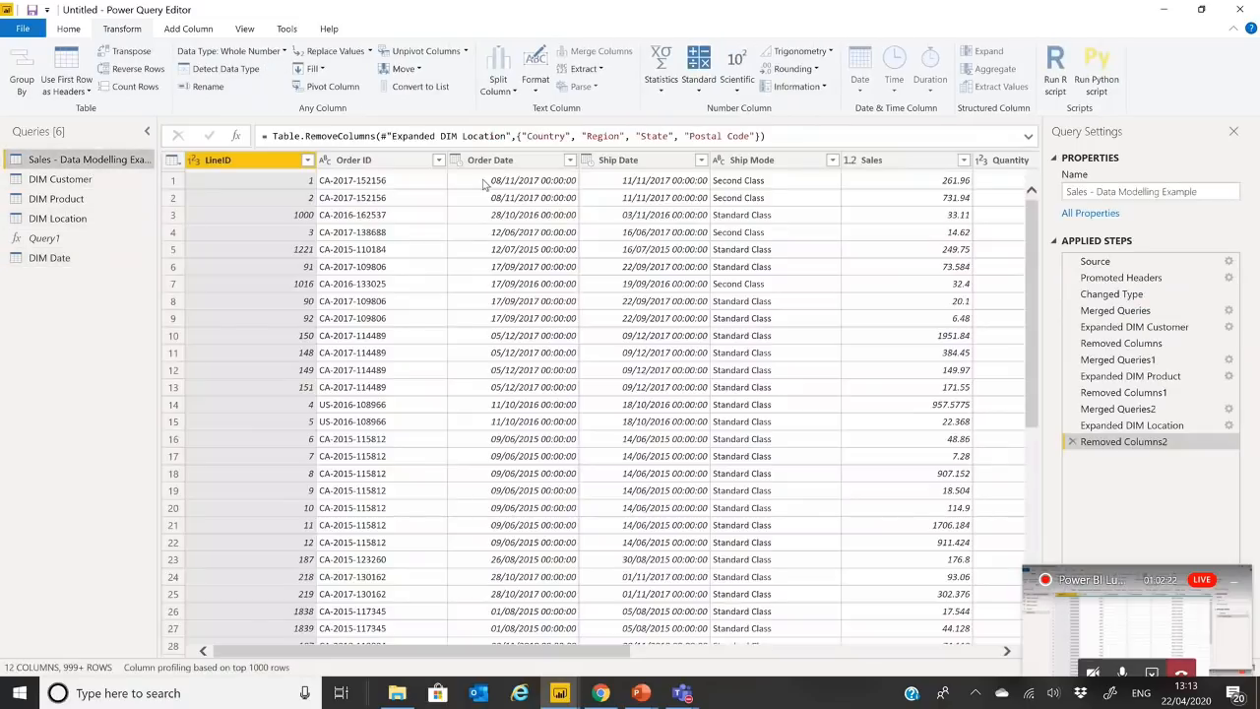
{"action": "left_click", "coordinate": [492, 159]}
{"action": "right_click", "coordinate": [492, 161]}
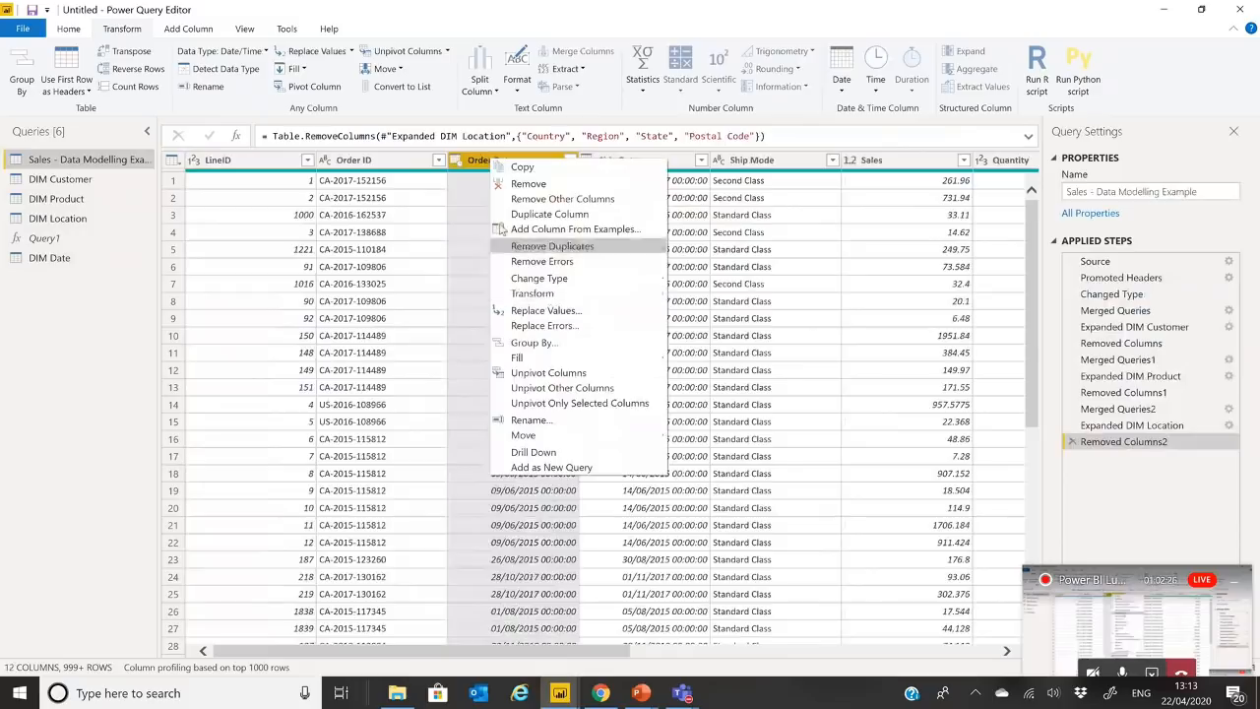
{"action": "left_click", "coordinate": [455, 160]}
{"action": "left_click", "coordinate": [507, 256]}
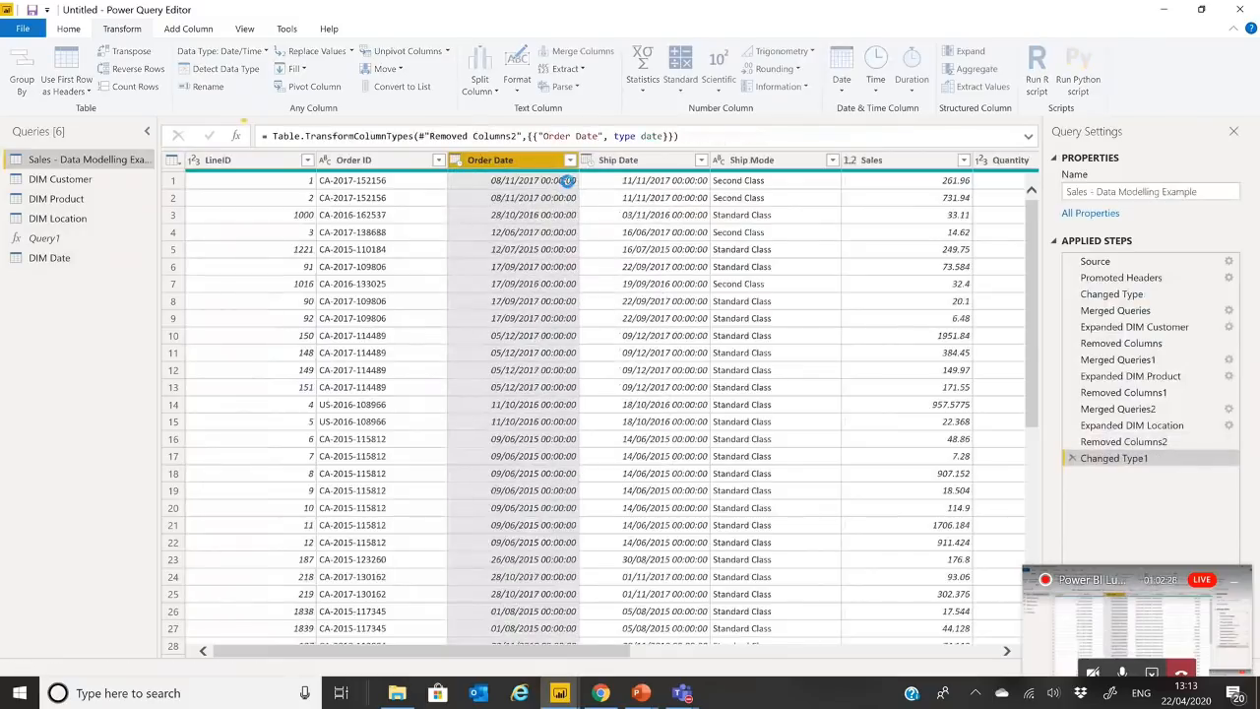
{"action": "left_click", "coordinate": [588, 161]}
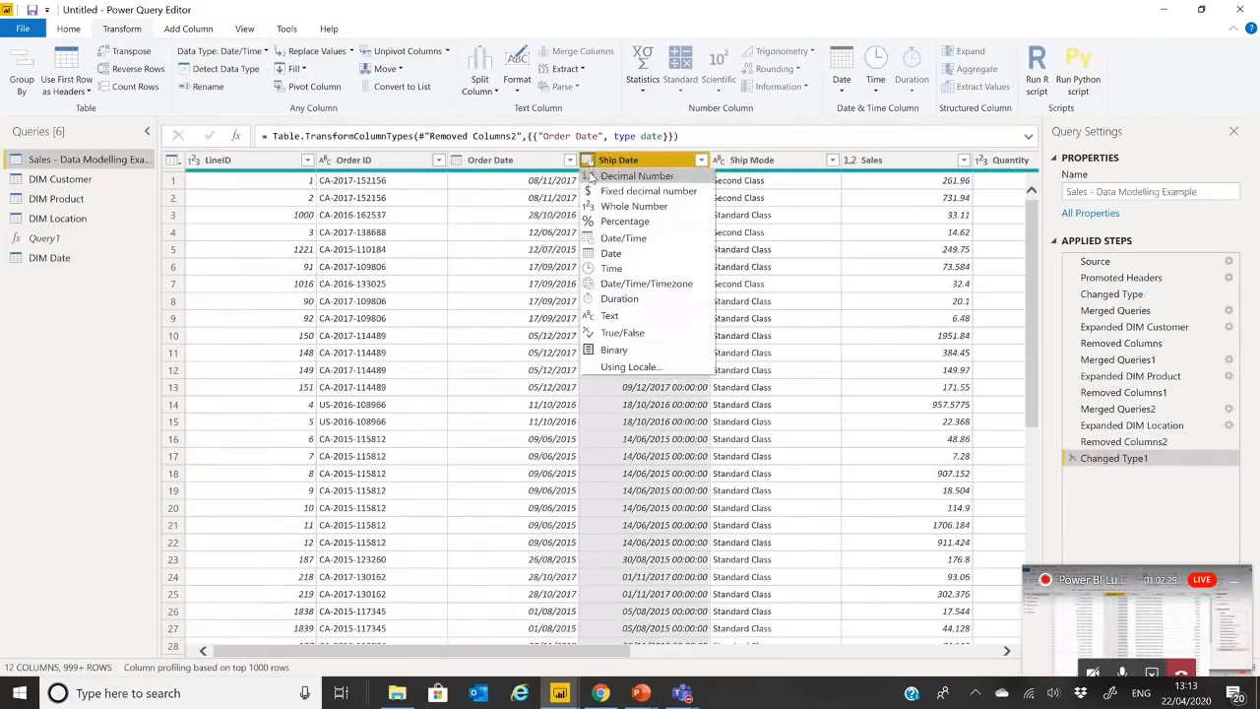
{"action": "left_click", "coordinate": [612, 255]}
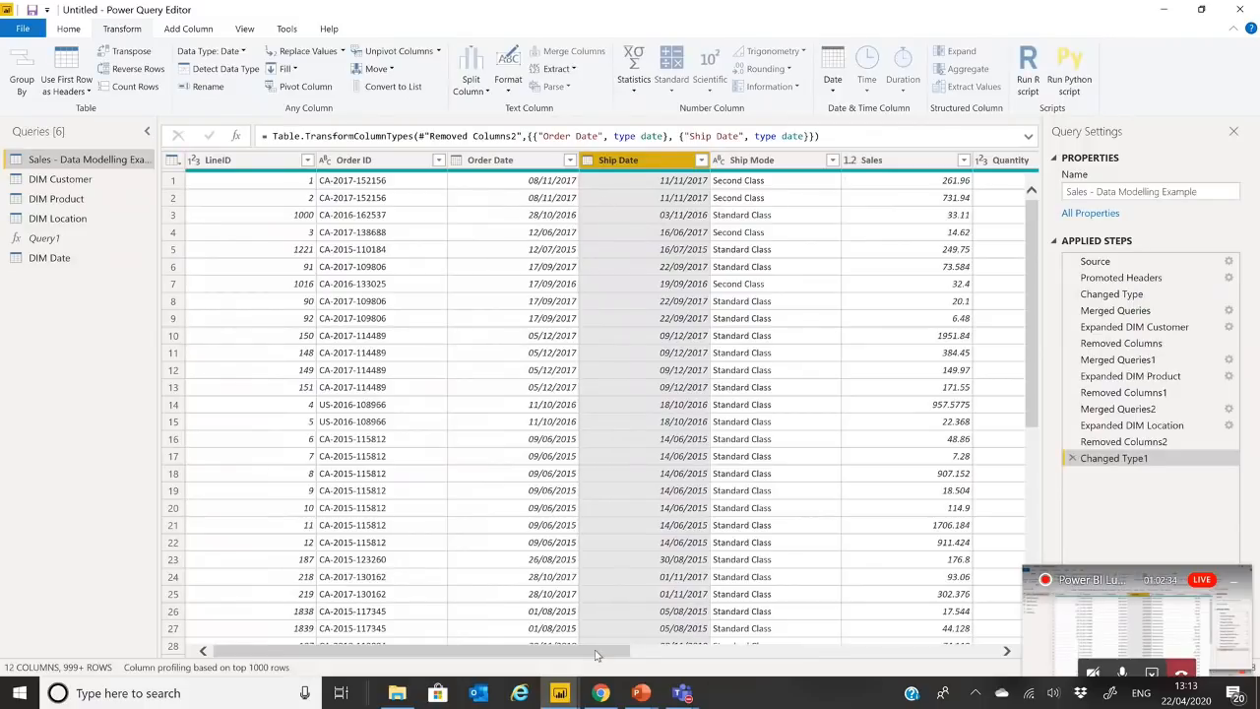
Check the Ship Mode column in the sales query and duplicate the query
{"action": "left_click_drag", "start_coordinate": [597, 652], "coordinate": [702, 661]}
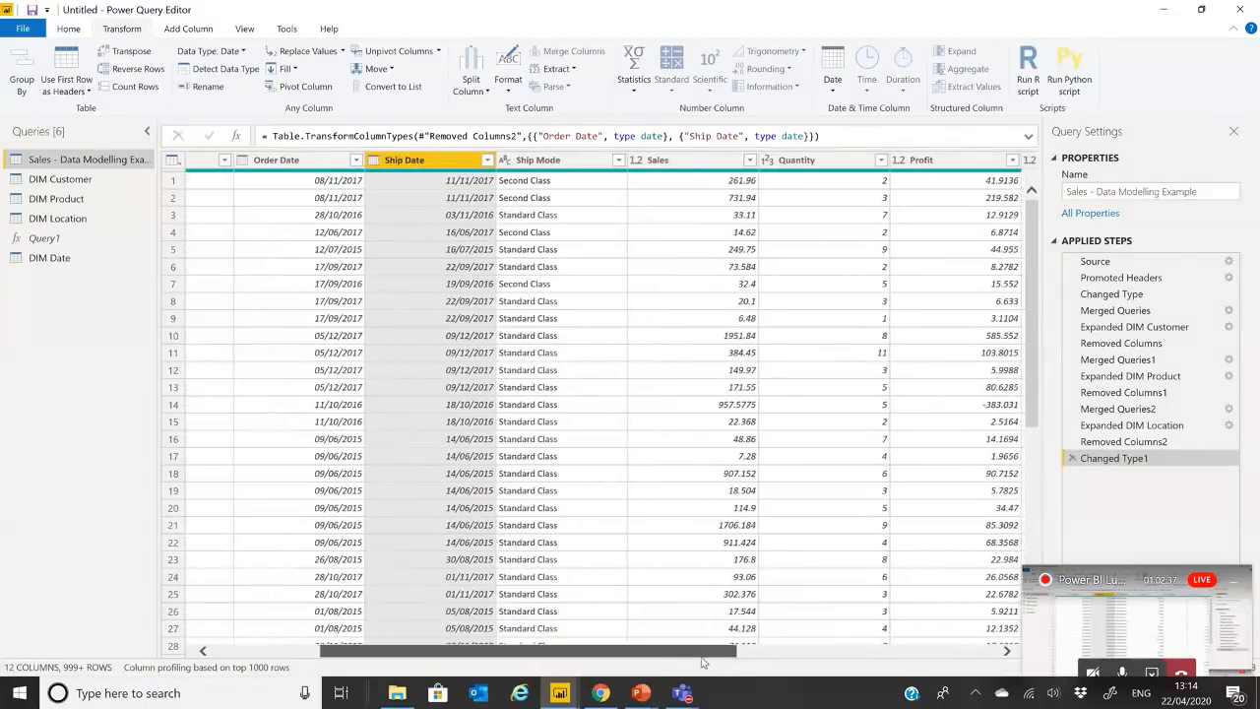
{"action": "left_click", "coordinate": [549, 163]}
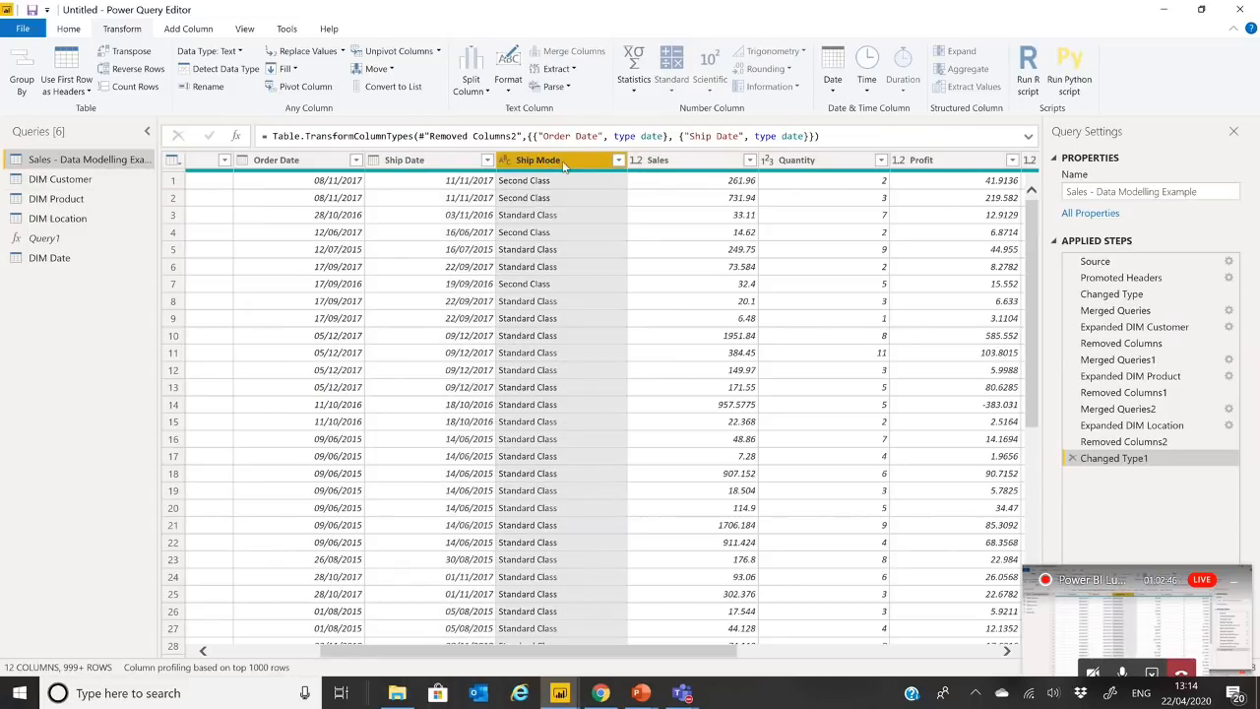
{"action": "right_click", "coordinate": [565, 165]}
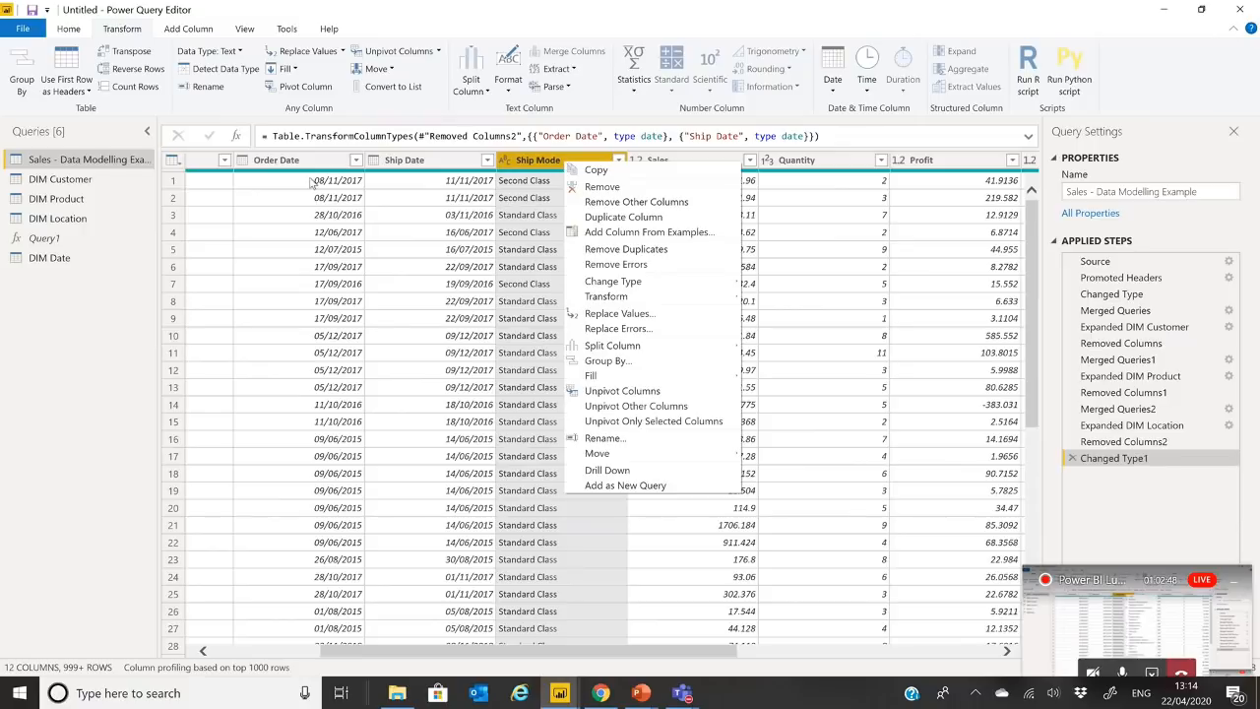
{"action": "right_click", "coordinate": [102, 167]}
{"action": "right_click", "coordinate": [103, 167]}
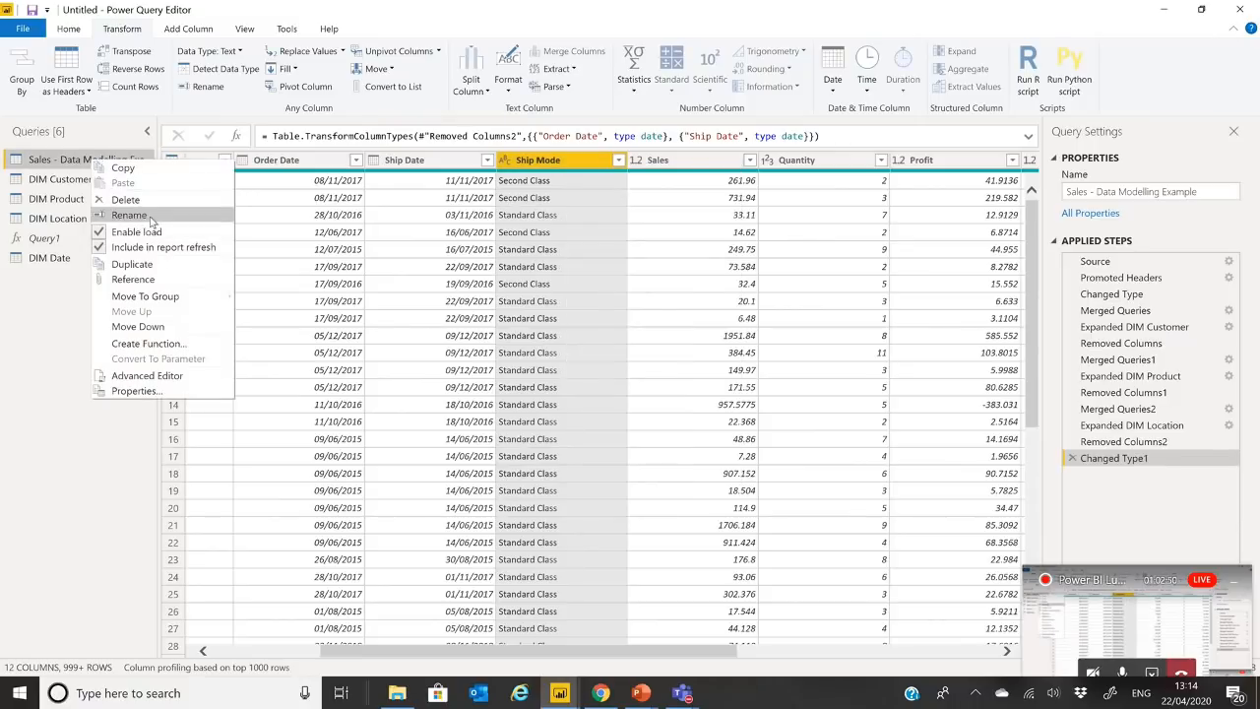
{"action": "left_click", "coordinate": [148, 266]}
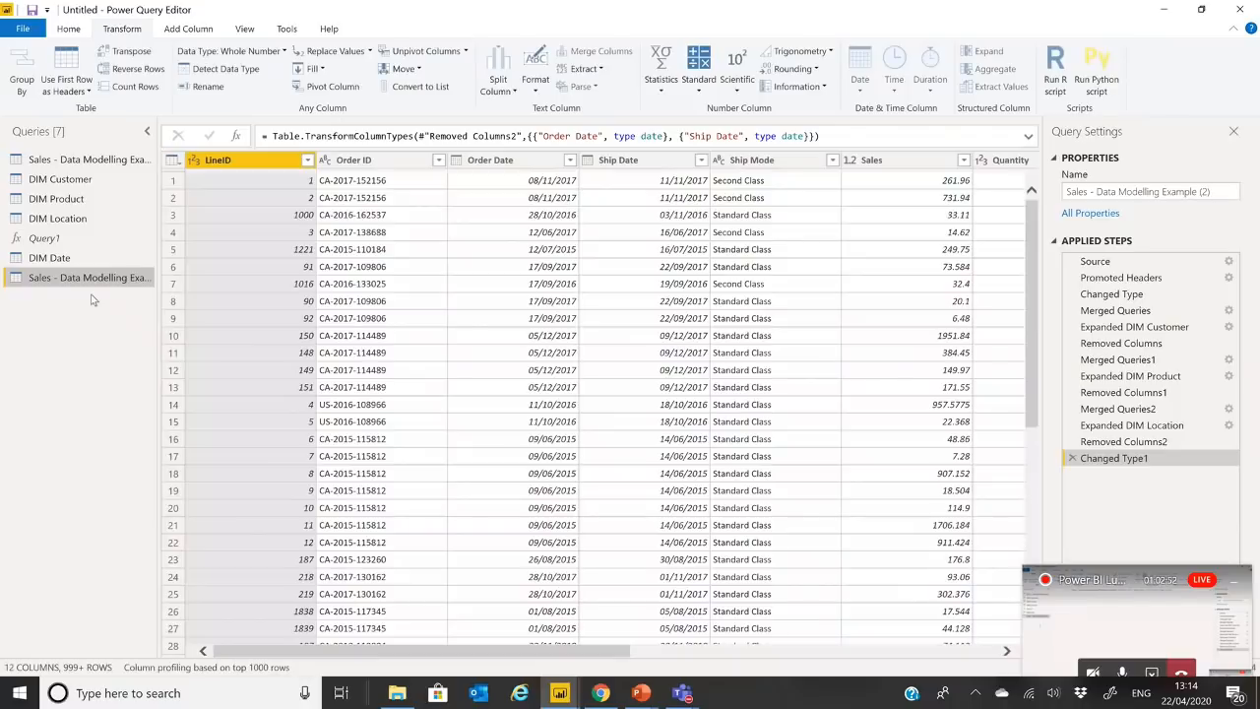
Delete the duplicated query's applied steps from Merged Queries until the end
{"action": "left_click", "coordinate": [1104, 295]}
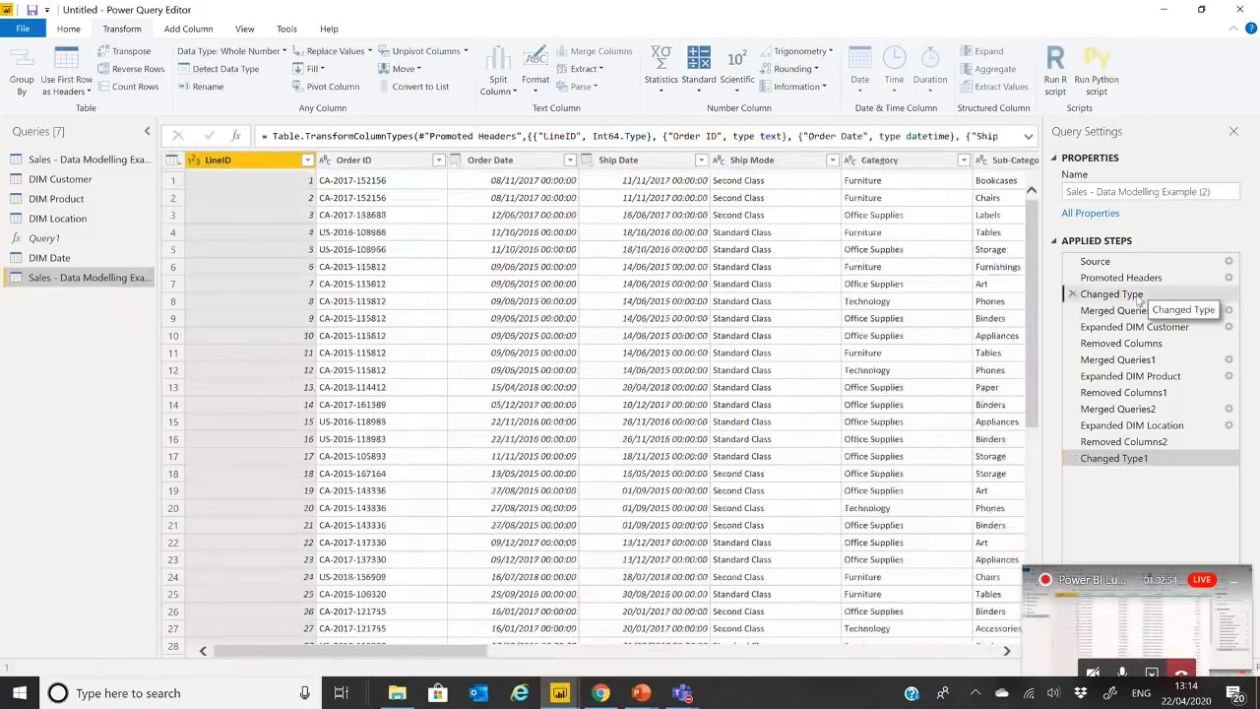
{"action": "left_click", "coordinate": [1130, 310]}
{"action": "right_click", "coordinate": [1130, 310]}
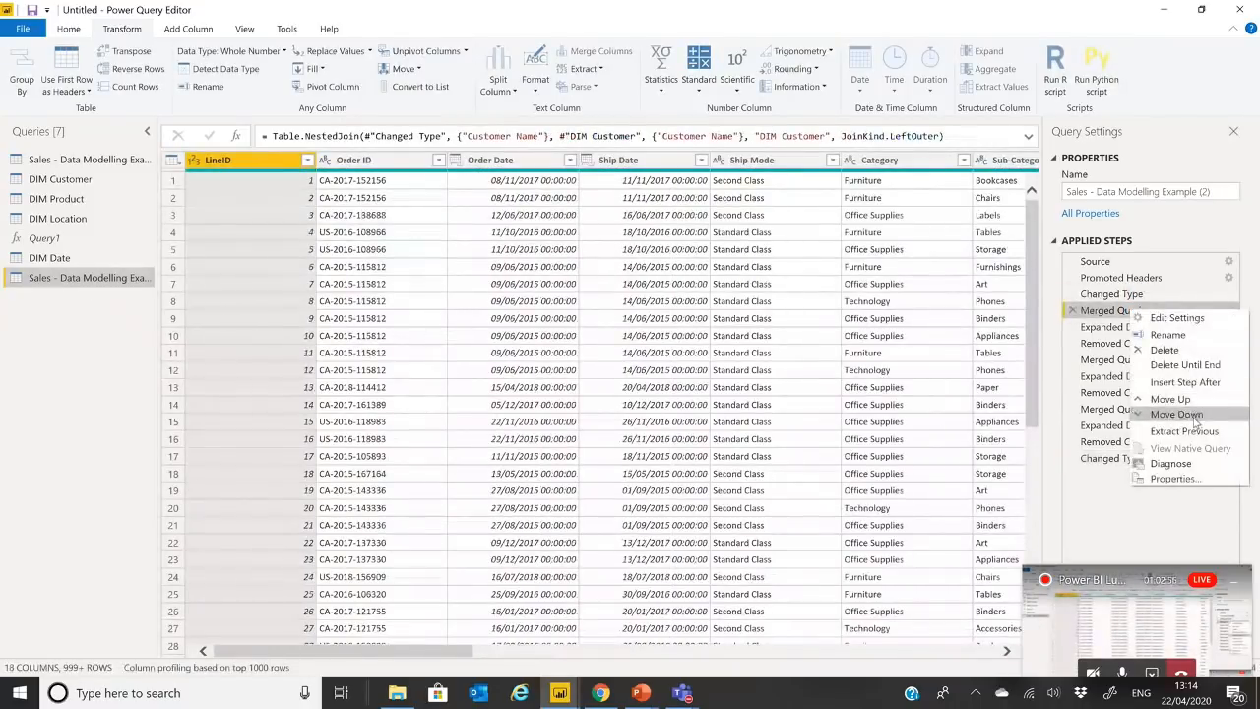
{"action": "left_click", "coordinate": [1179, 366]}
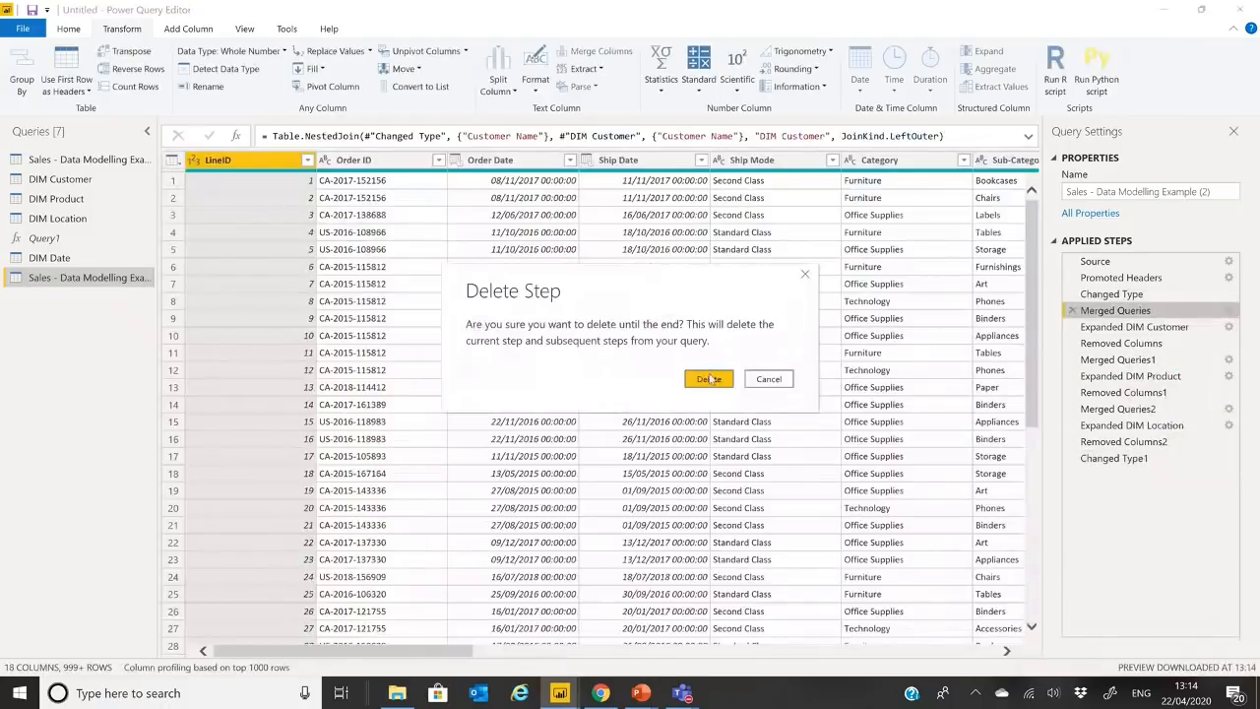
{"action": "left_click", "coordinate": [709, 379]}
Keep only the Ship Mode column in the duplicated query and remove its duplicate rows
{"action": "right_click", "coordinate": [770, 160]}
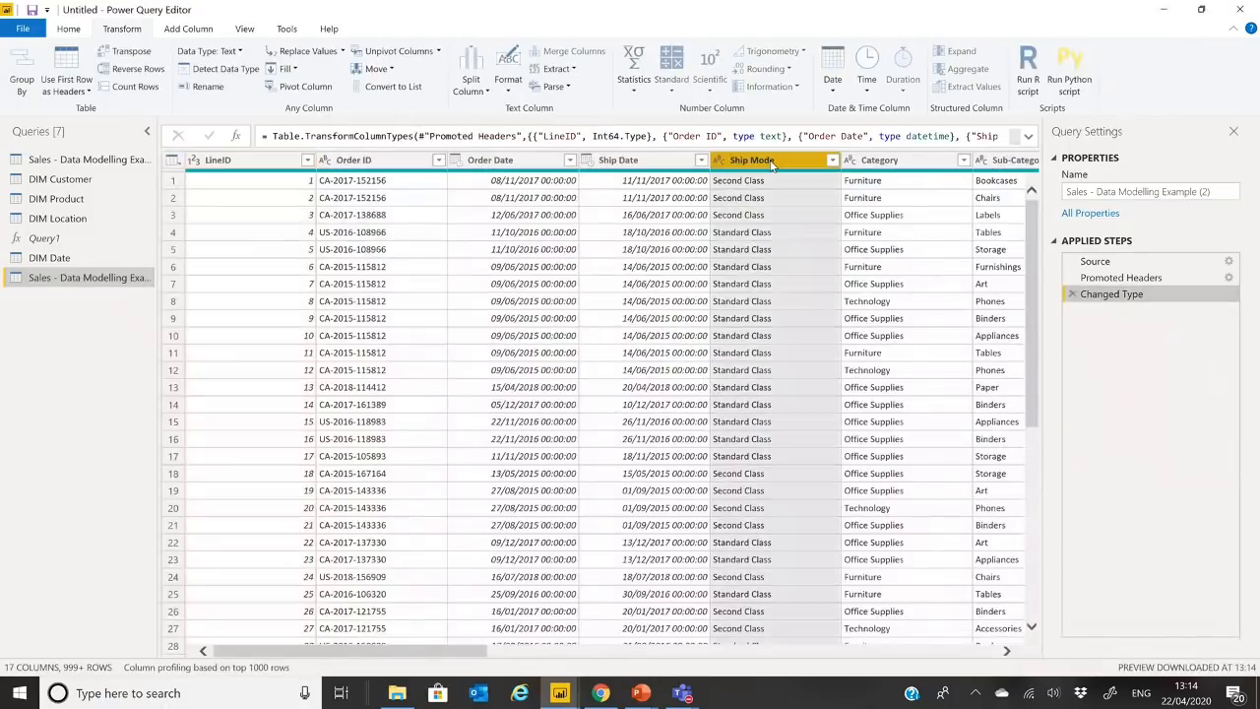
{"action": "left_click", "coordinate": [835, 203]}
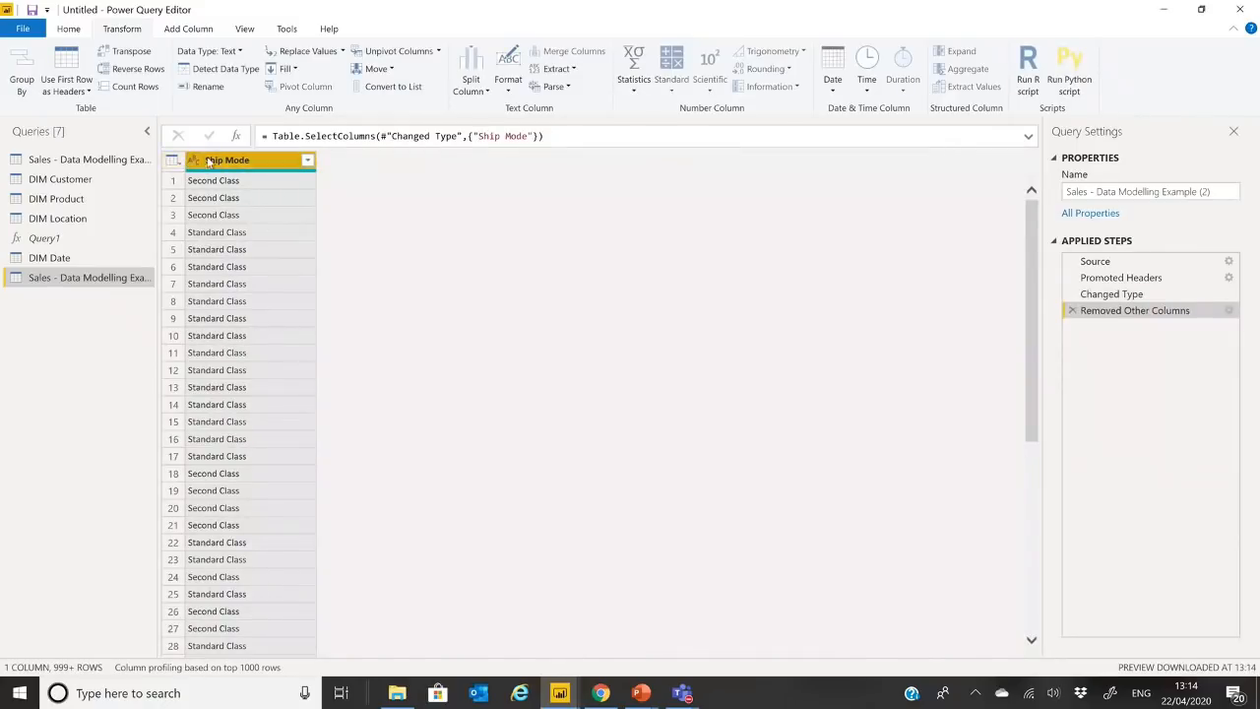
{"action": "left_click", "coordinate": [174, 163]}
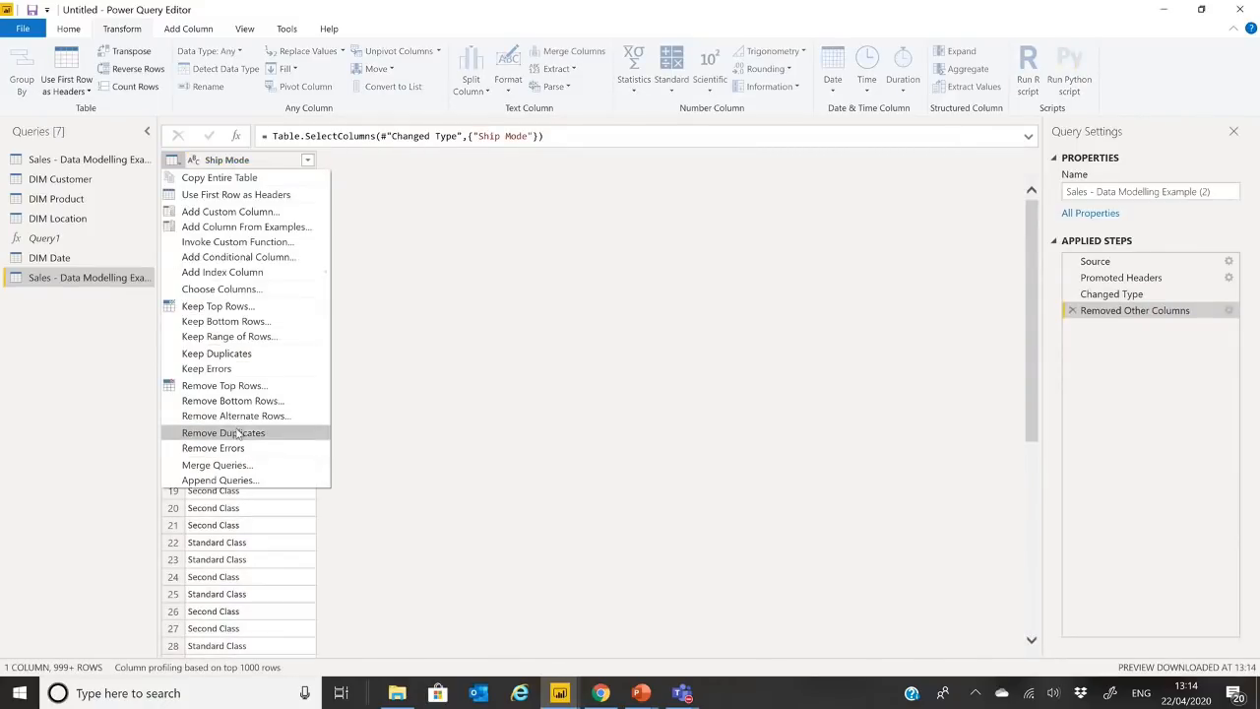
{"action": "left_click", "coordinate": [244, 439]}
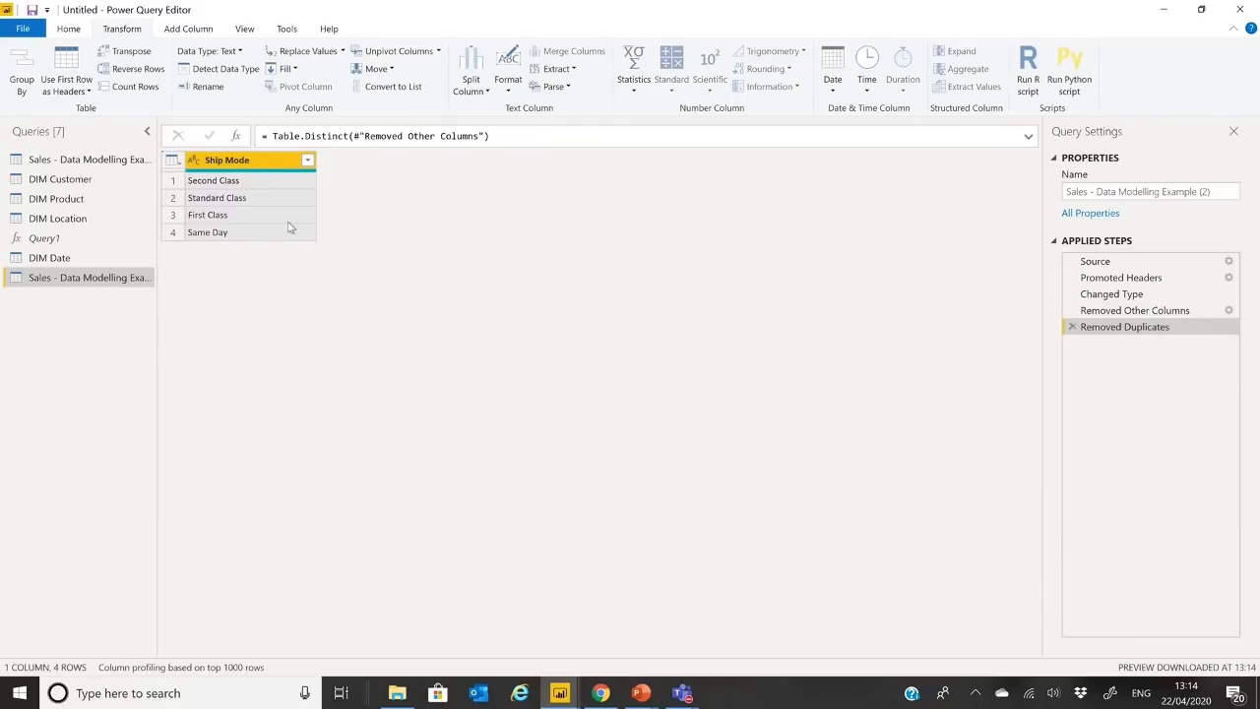
Add an index column starting from 1 to the ship mode table and rename it ShipID
{"action": "left_click", "coordinate": [186, 30]}
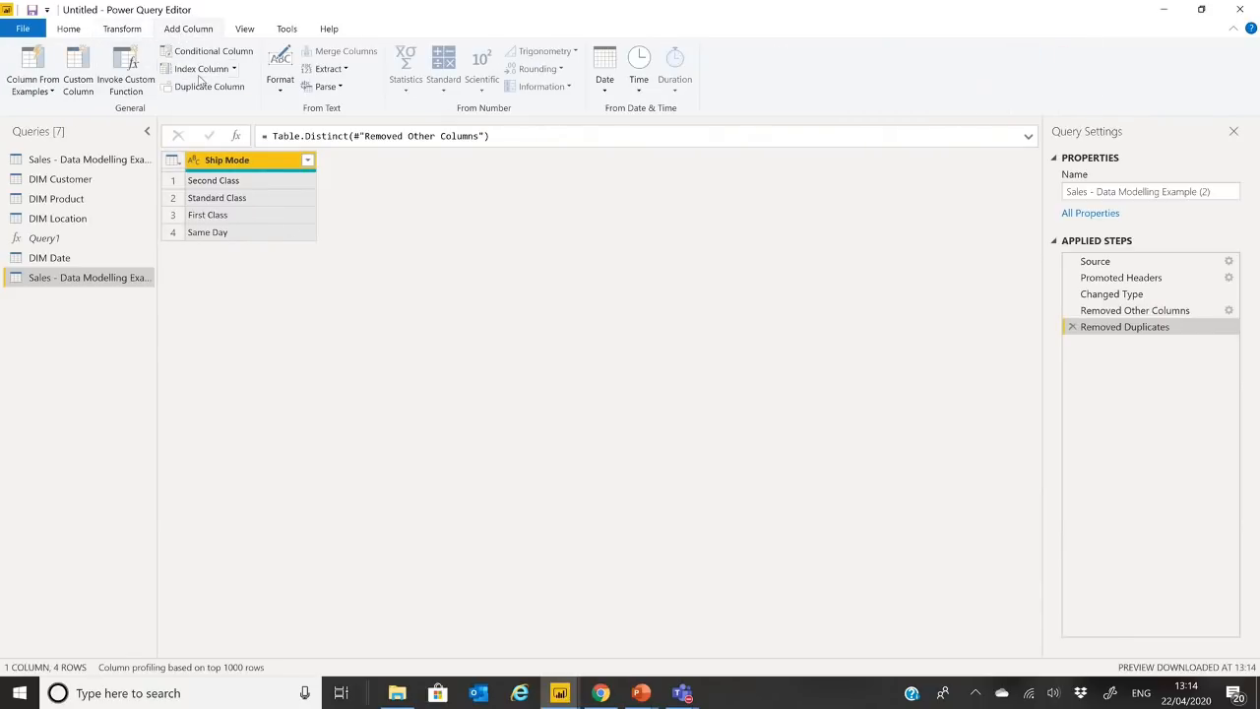
{"action": "left_click", "coordinate": [232, 69]}
{"action": "left_click", "coordinate": [202, 105]}
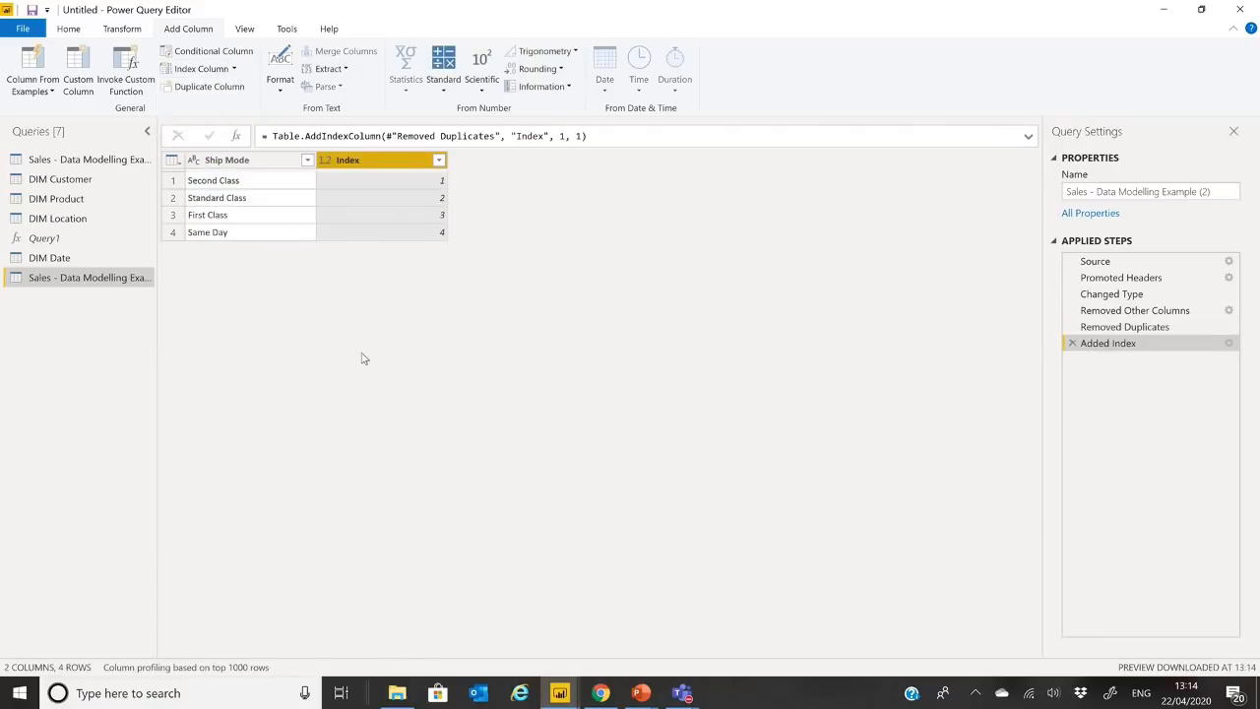
{"action": "double_click", "coordinate": [381, 160]}
{"action": "type", "text": "Sh"}
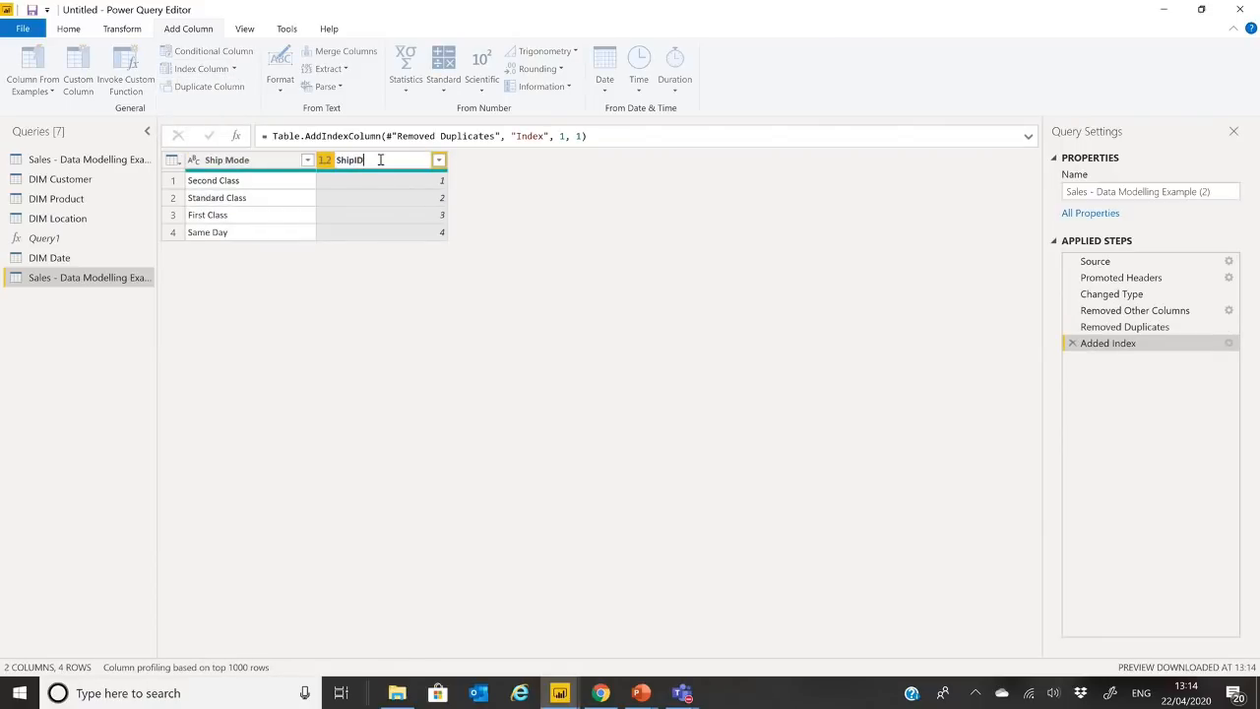
{"action": "type", "text": "ipID"}
{"action": "key", "text": "Return"}
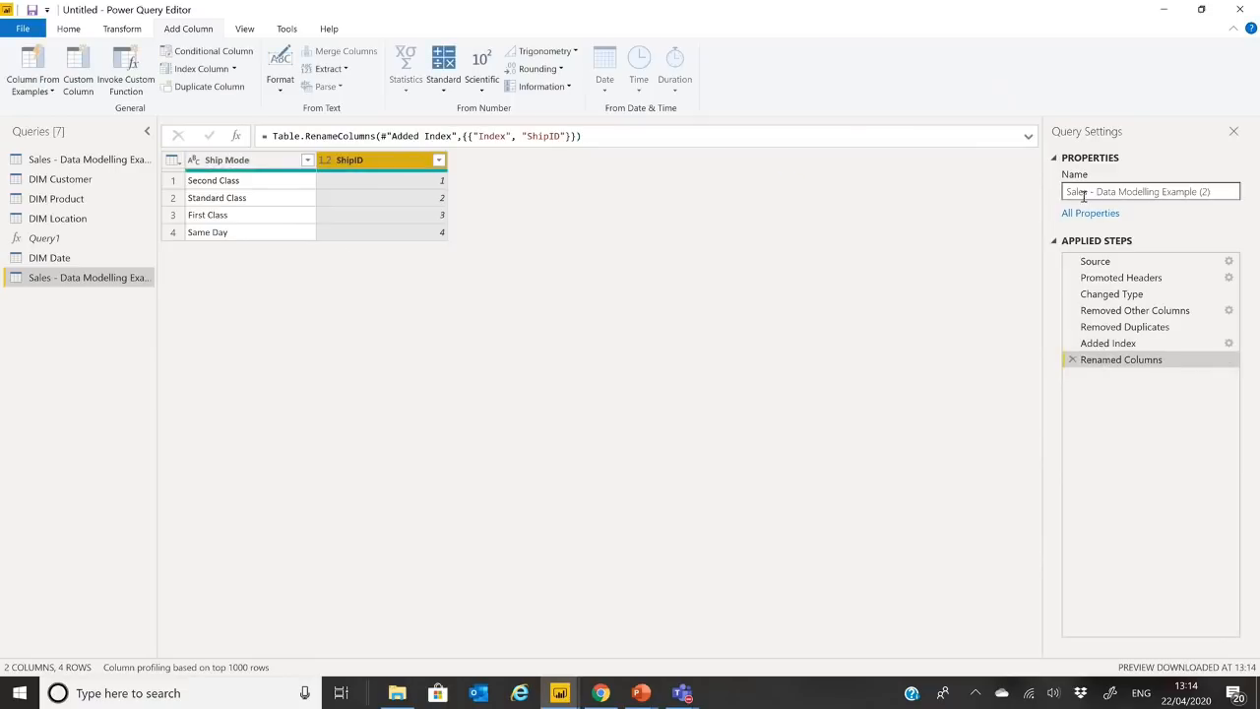
Rename the duplicated query as DIM Ship Mode
{"action": "left_click", "coordinate": [1172, 193]}
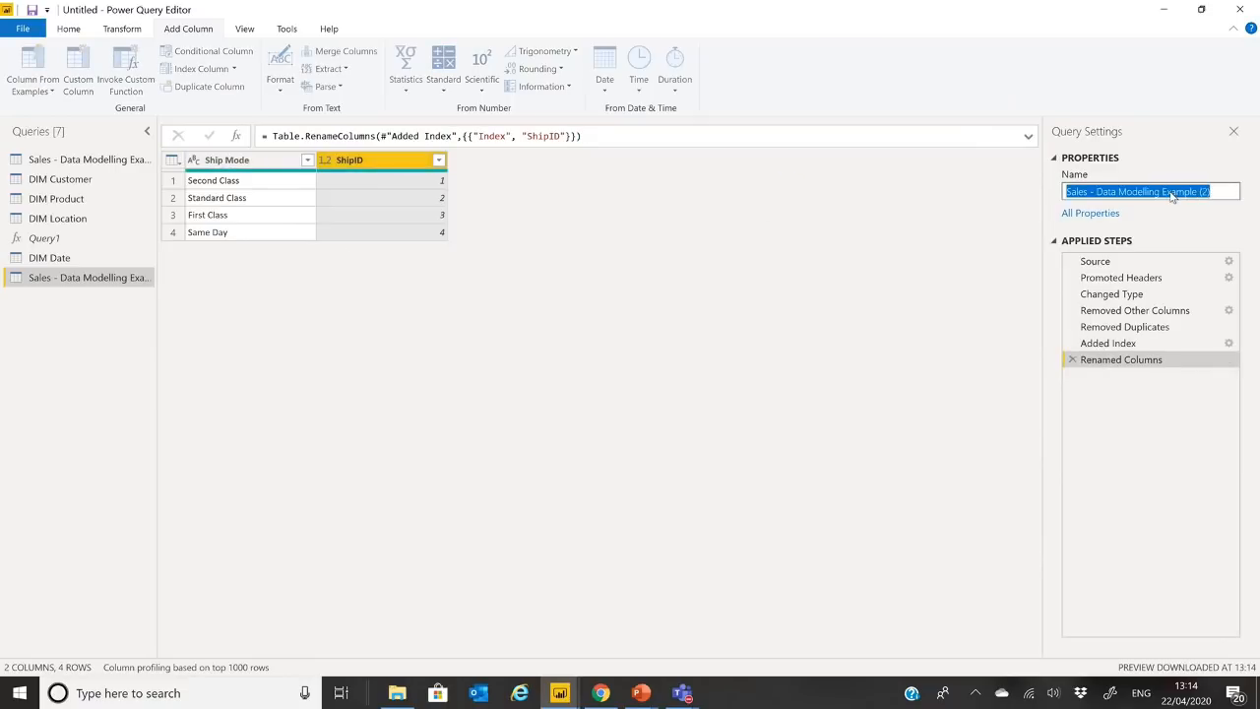
{"action": "type", "text": "DIM Ship M"}
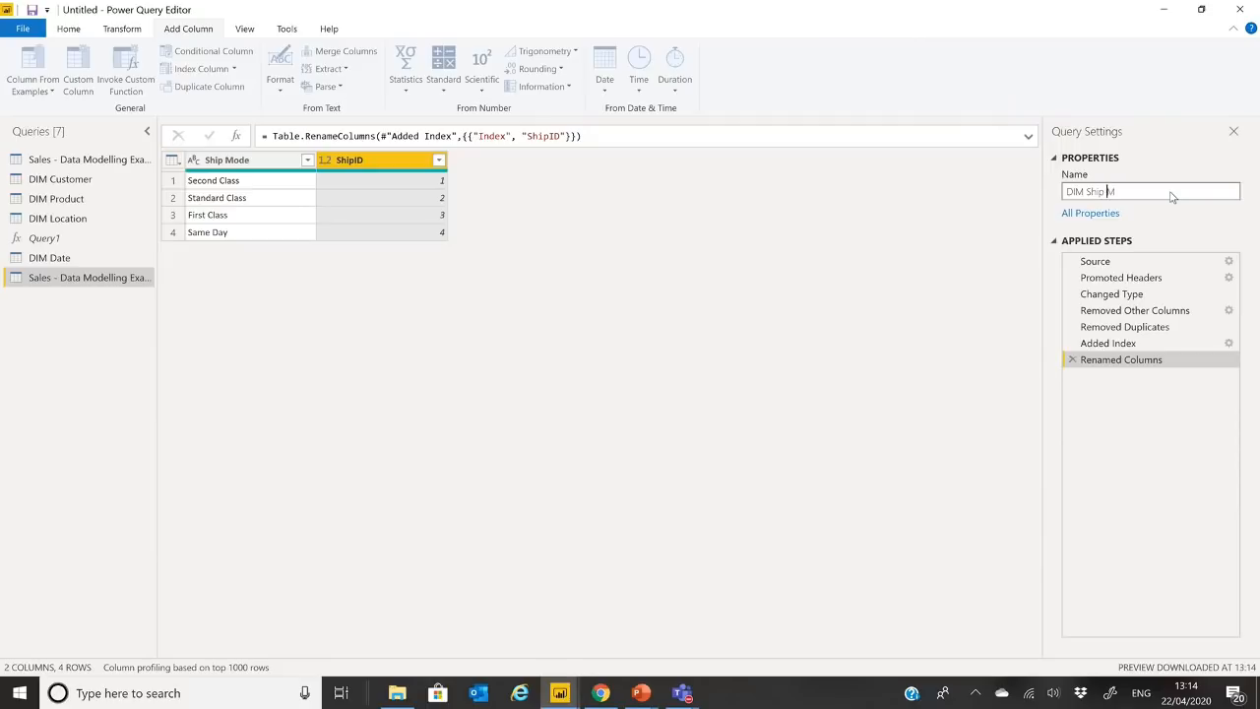
{"action": "type", "text": "ode"}
{"action": "key", "text": "Return"}
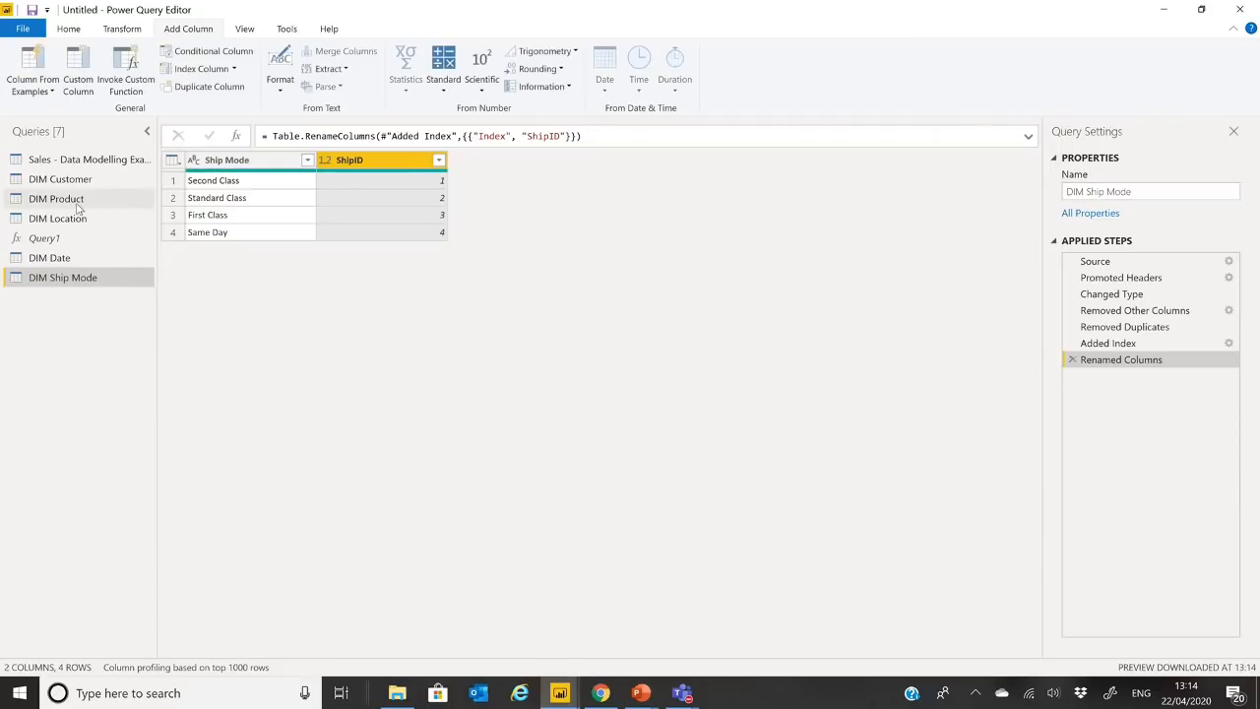
Merge the sales query with DIM Ship Mode on the Ship Mode column using a Left Outer join
{"action": "left_click", "coordinate": [111, 161]}
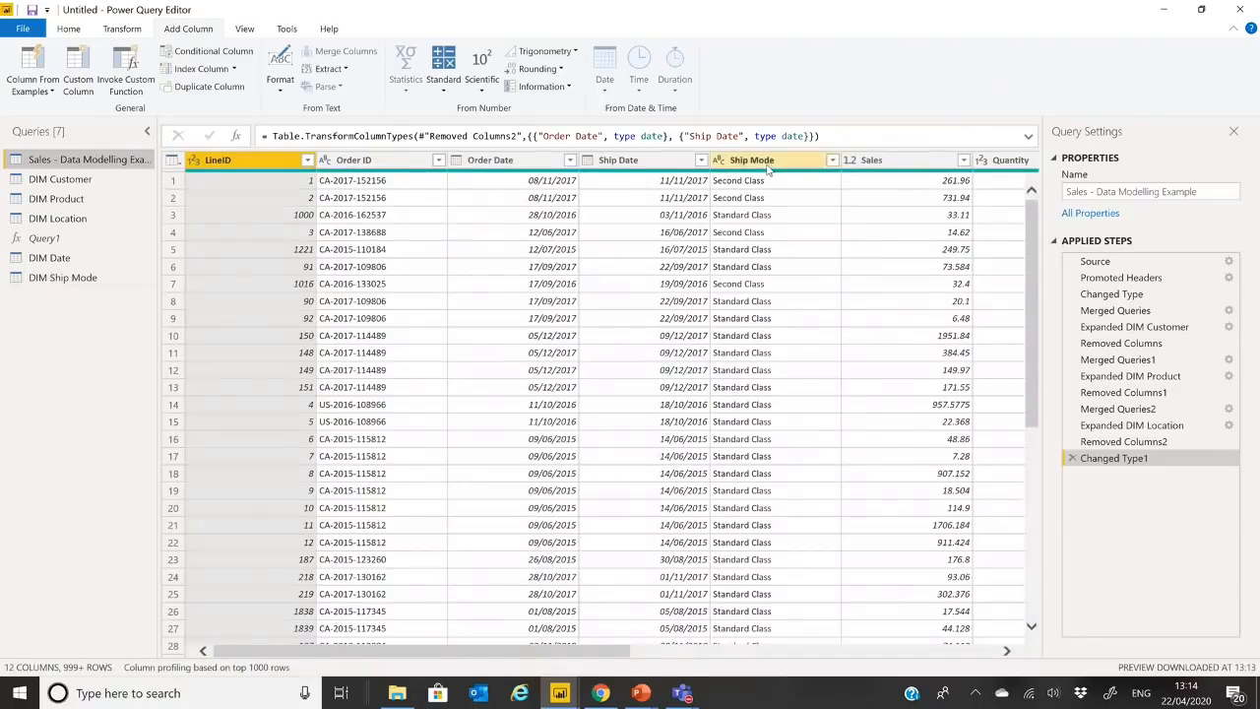
{"action": "left_click", "coordinate": [71, 29]}
{"action": "left_click", "coordinate": [866, 51]}
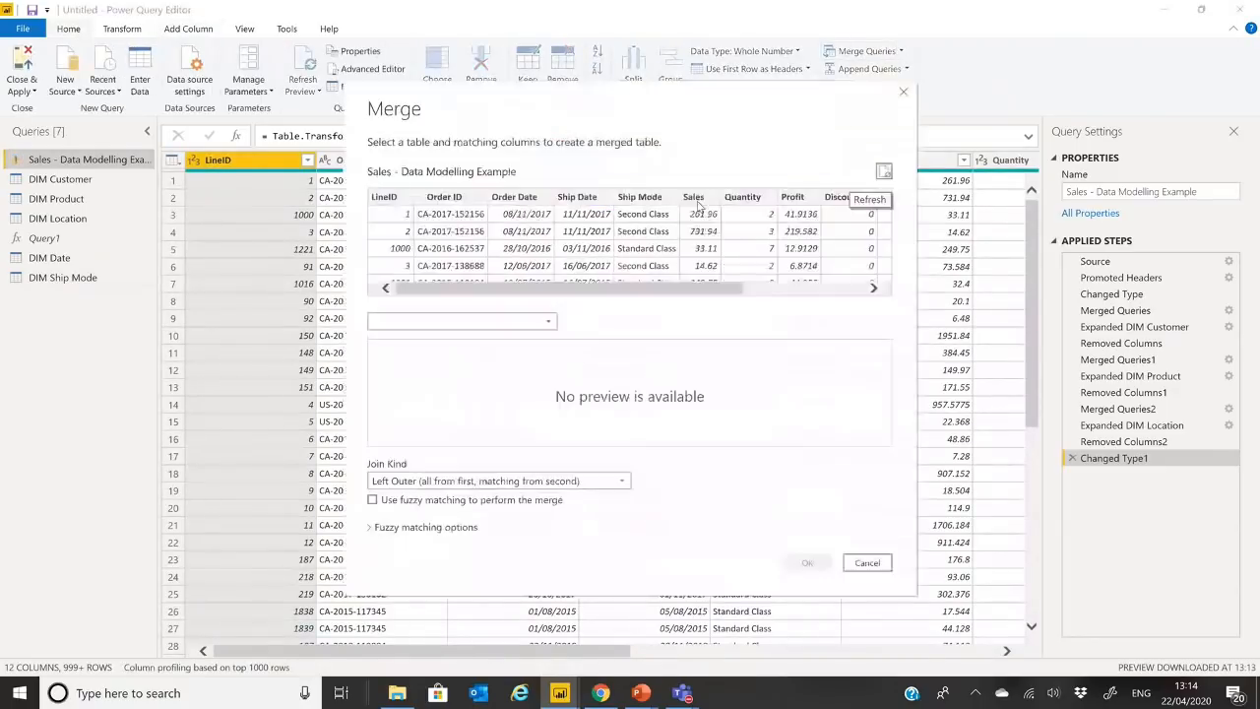
{"action": "left_click", "coordinate": [644, 201]}
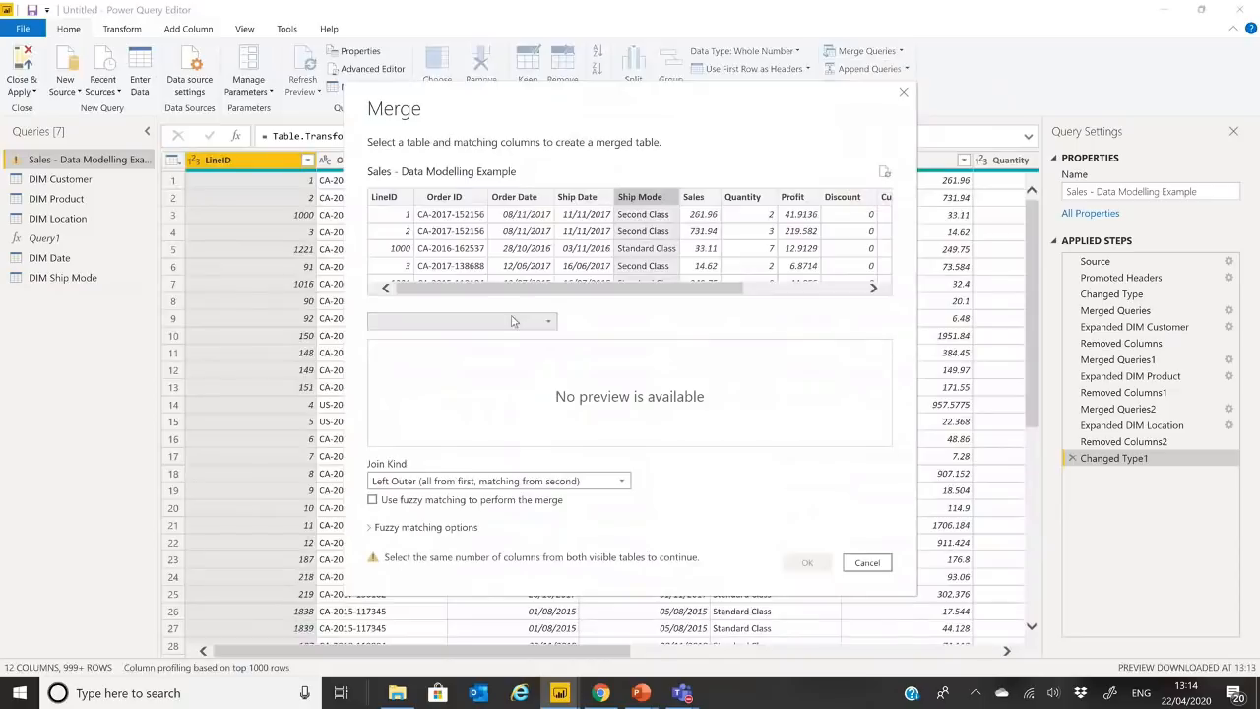
{"action": "left_click", "coordinate": [457, 321]}
{"action": "left_click", "coordinate": [444, 402]}
{"action": "left_click", "coordinate": [459, 356]}
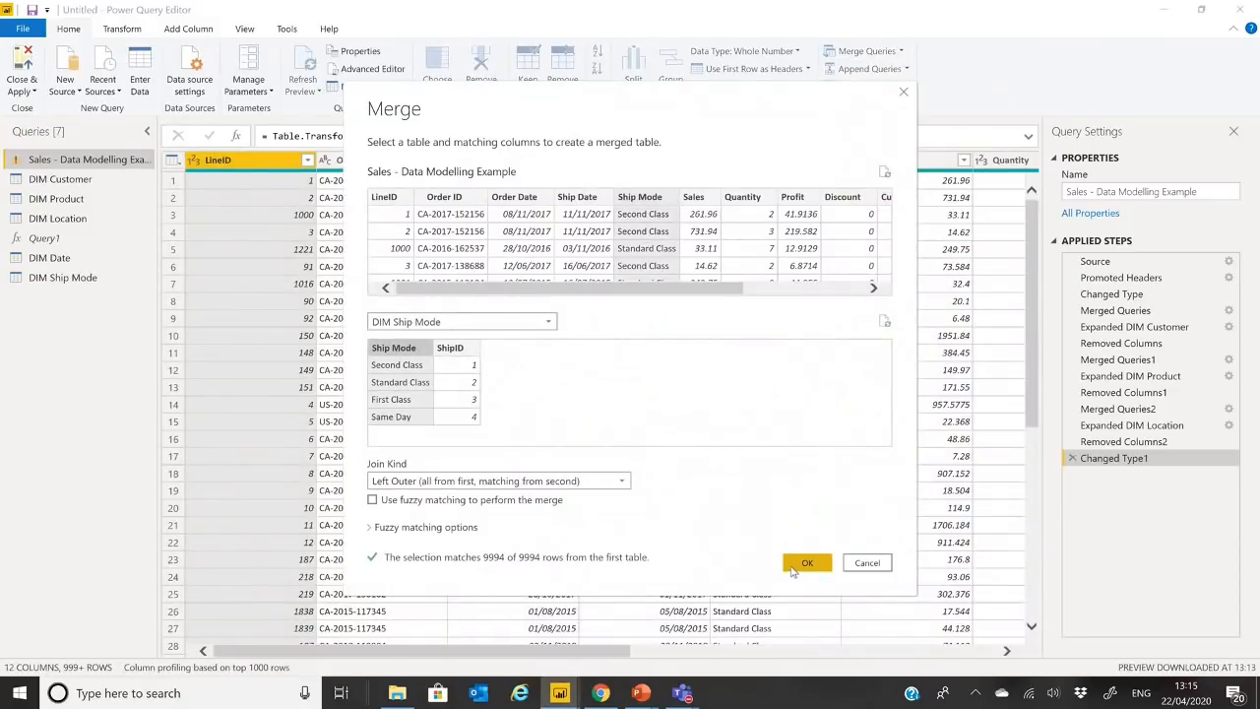
{"action": "left_click", "coordinate": [805, 563]}
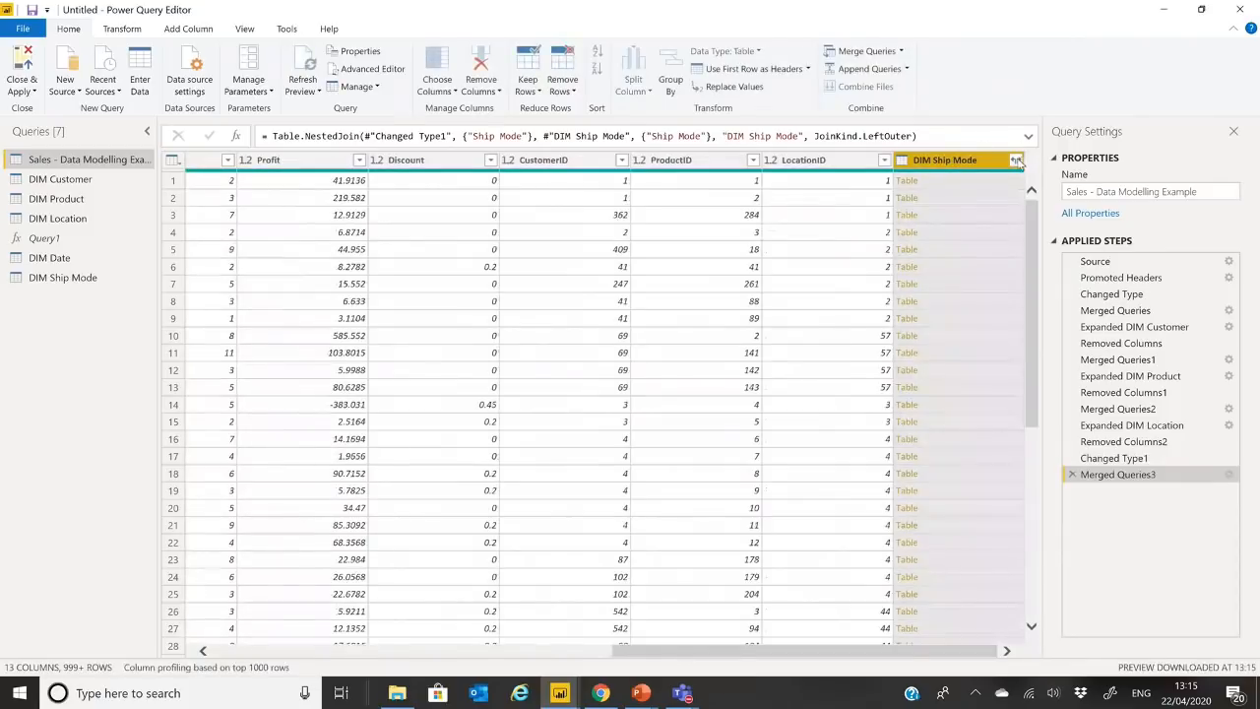
Expand the merged DIM Ship Mode column to bring in only the ShipID field
{"action": "left_click", "coordinate": [1016, 159]}
{"action": "left_click", "coordinate": [775, 226]}
{"action": "left_click", "coordinate": [776, 259]}
{"action": "left_click", "coordinate": [921, 351]}
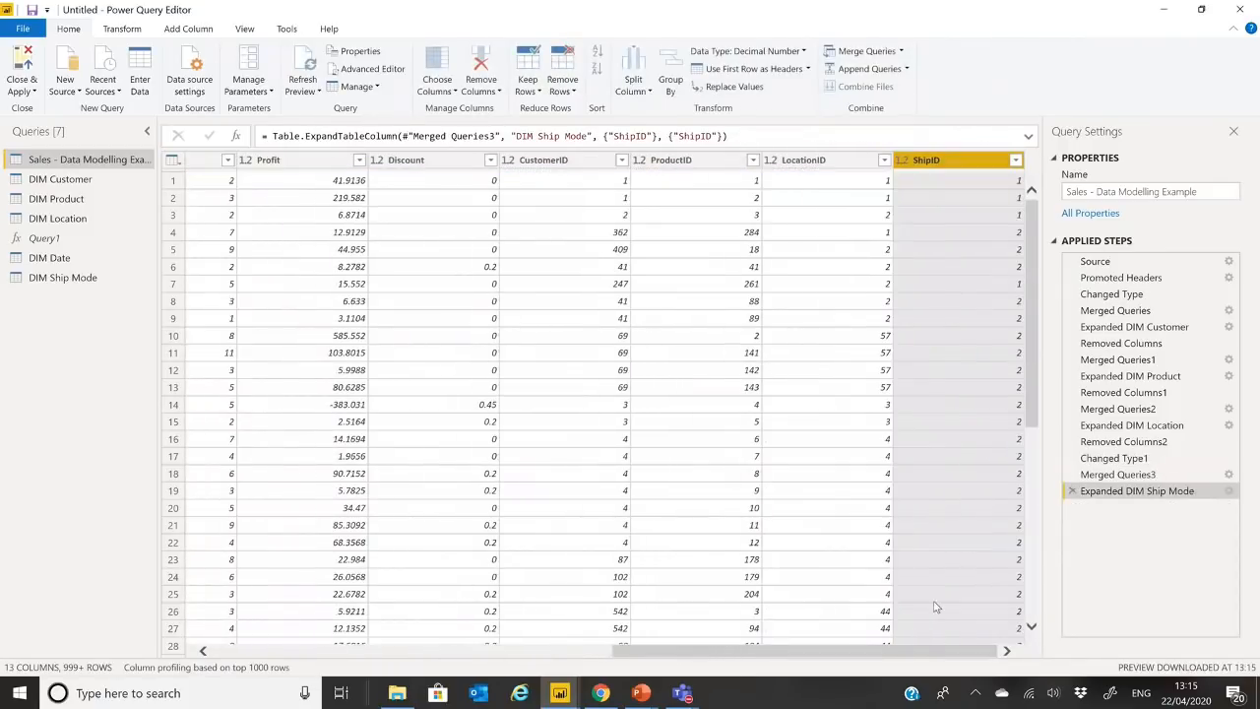
Remove the original Ship Mode column from the sales query
{"action": "left_click_drag", "start_coordinate": [910, 653], "coordinate": [682, 653]}
{"action": "left_click", "coordinate": [411, 159]}
{"action": "right_click", "coordinate": [414, 163]}
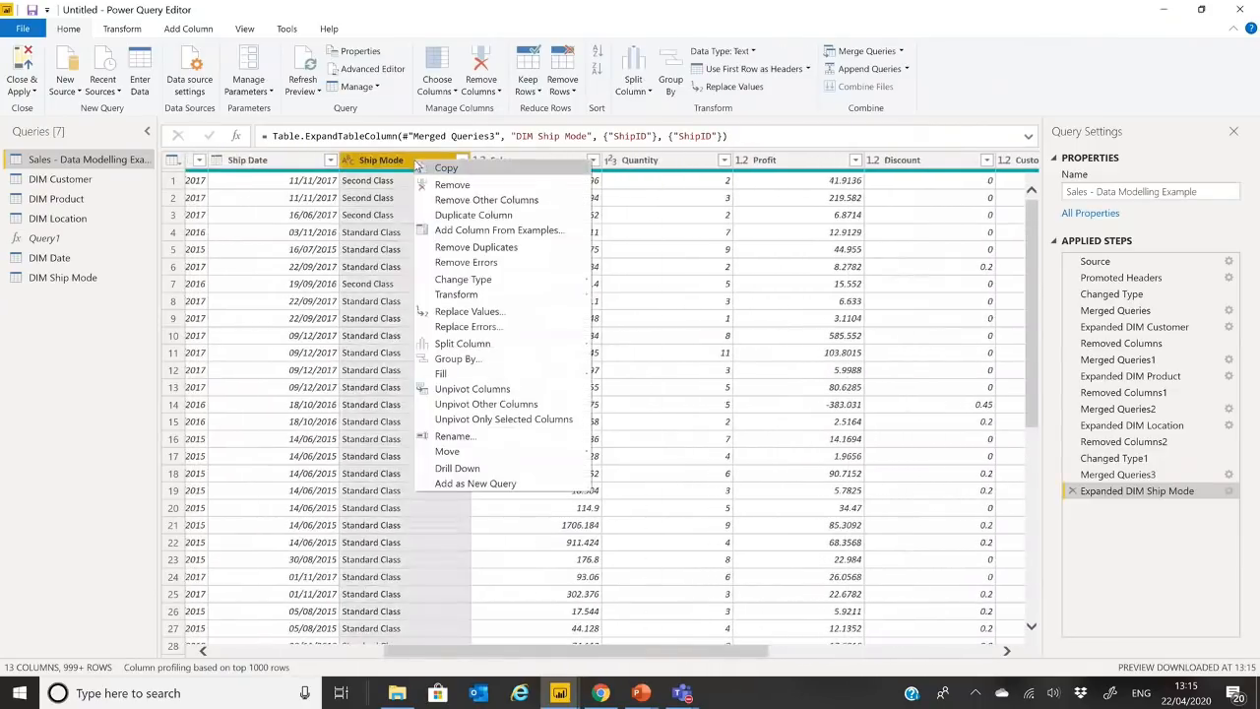
{"action": "left_click", "coordinate": [470, 186]}
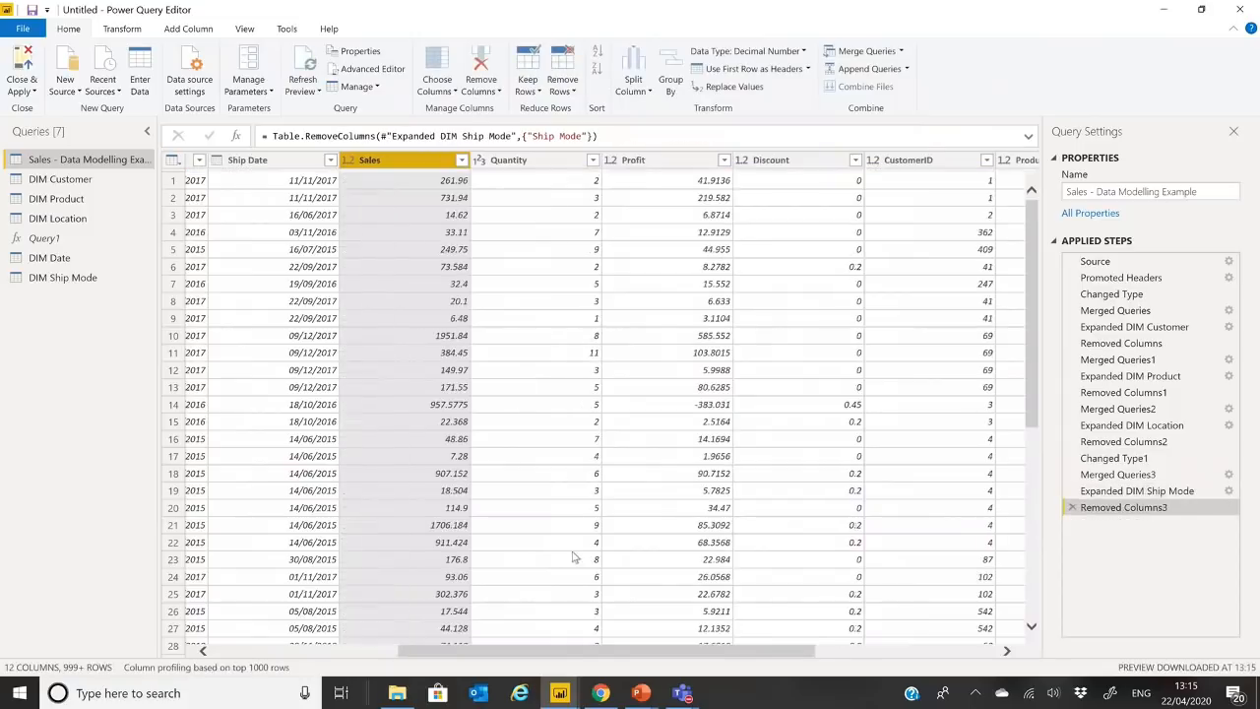
Check the sales query's remaining ID columns and rename the query as FACT Sales
{"action": "left_click_drag", "start_coordinate": [594, 648], "coordinate": [752, 675]}
{"action": "triple_click", "coordinate": [1120, 193]}
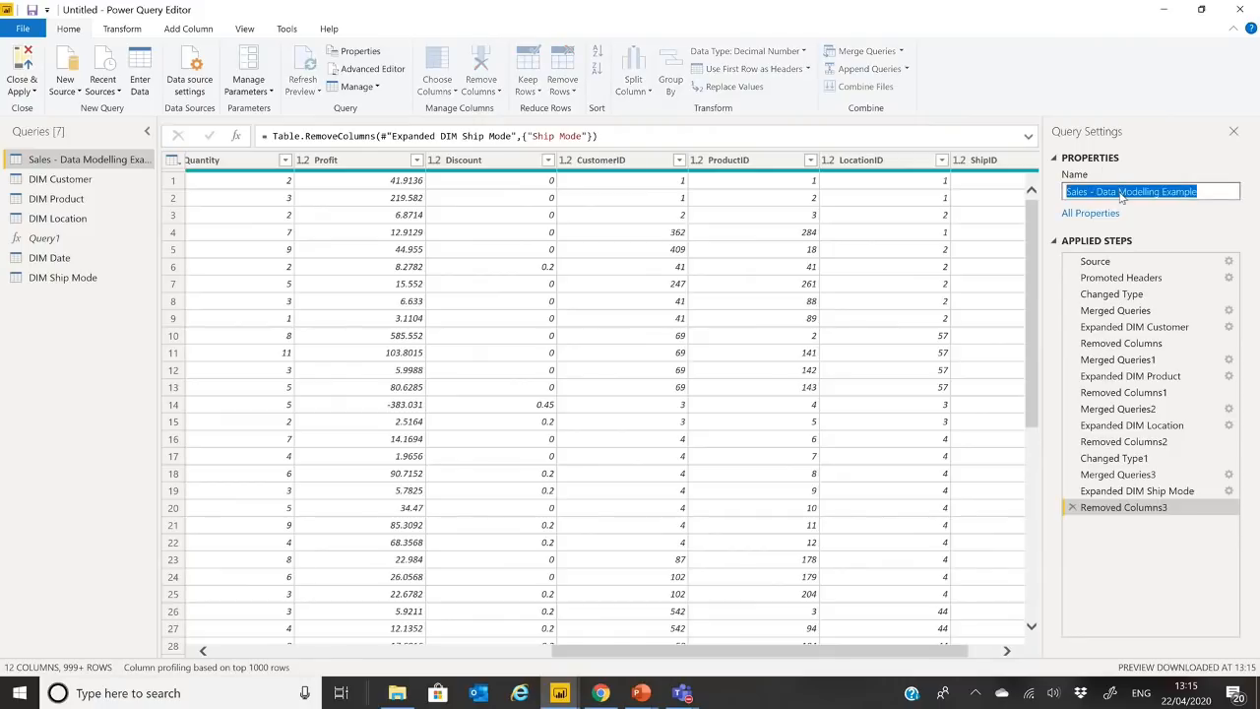
{"action": "type", "text": "FACT Sales"}
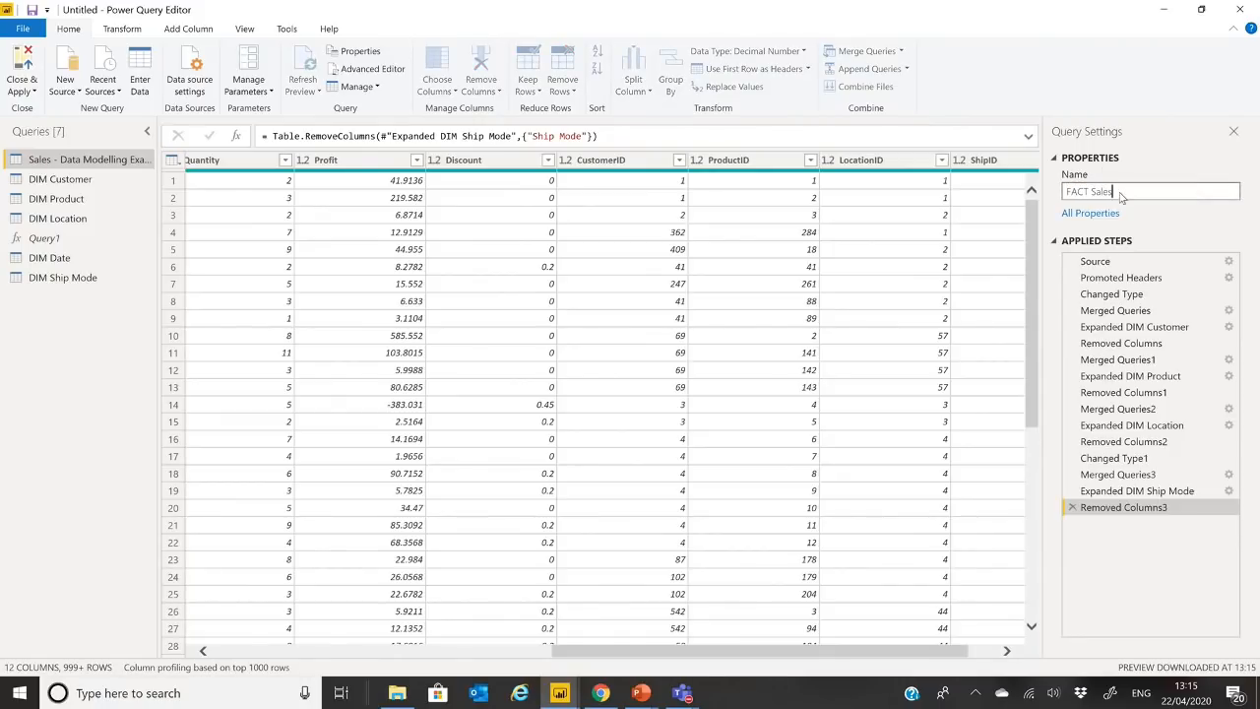
{"action": "key", "text": "Return"}
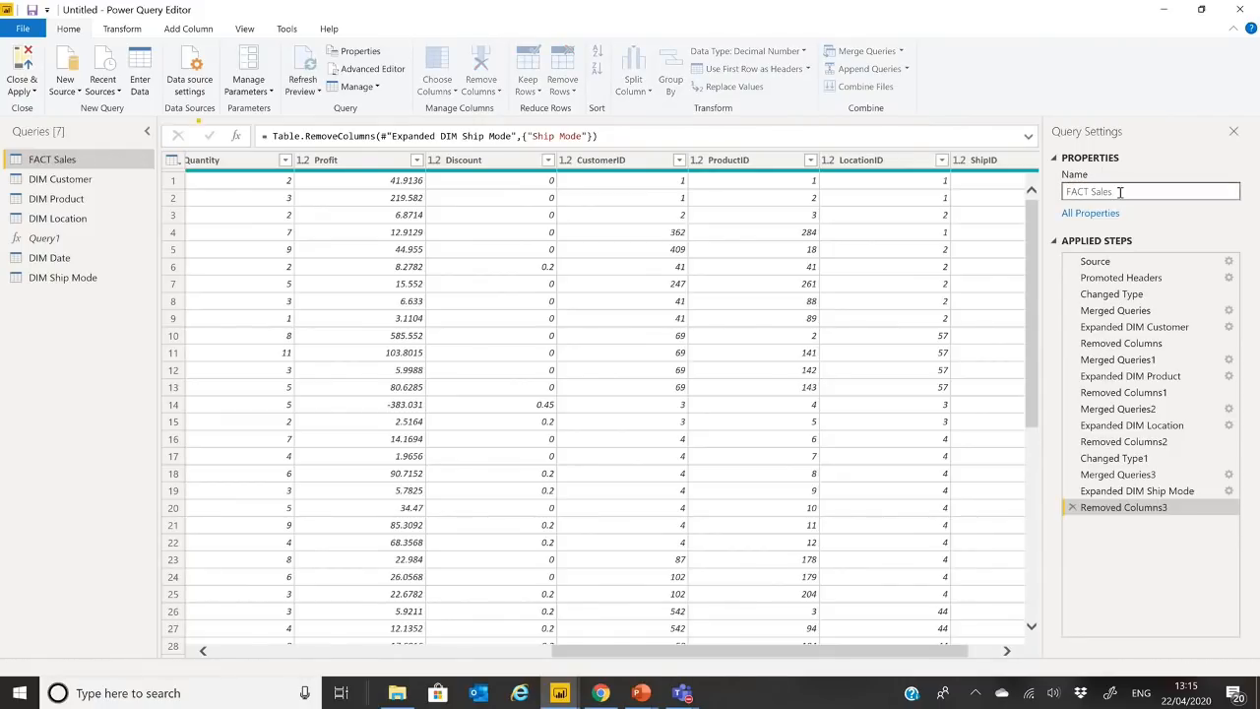
Review the columns of FACT Sales and the customer, location, date and ship mode dimension queries, and apply the queries to the data model
{"action": "left_click_drag", "start_coordinate": [770, 650], "coordinate": [417, 646]}
{"action": "left_click", "coordinate": [354, 160]}
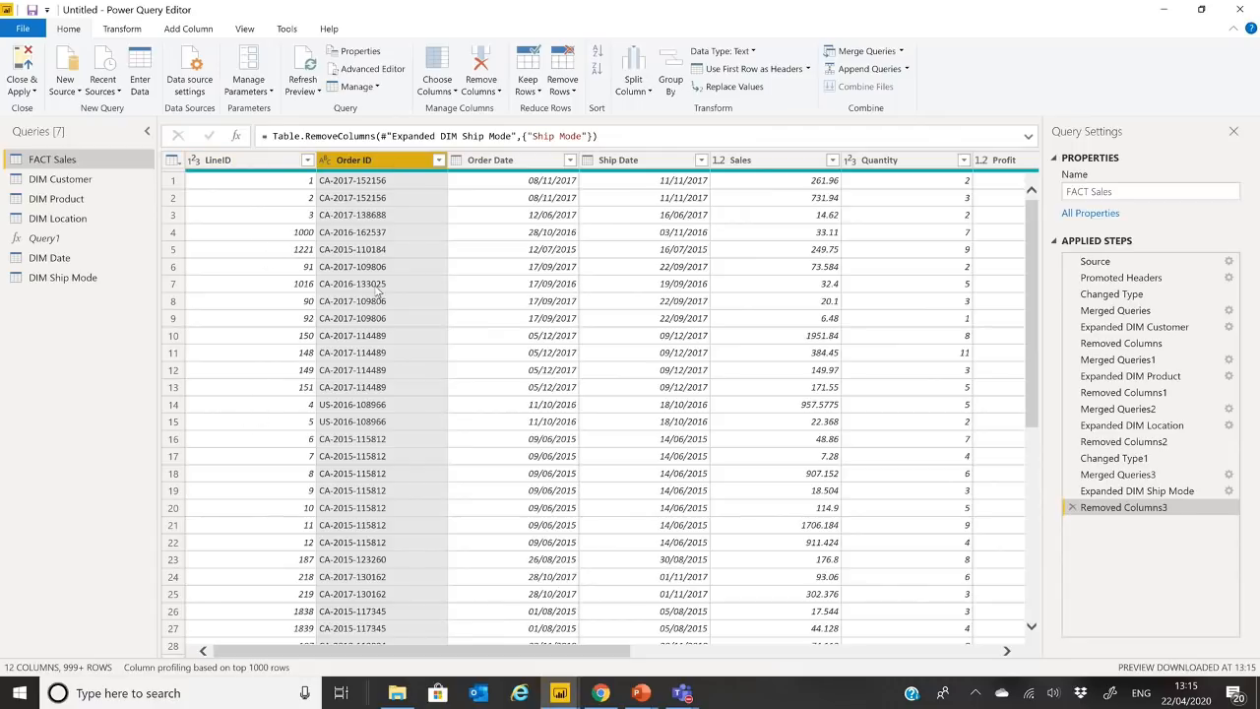
{"action": "left_click", "coordinate": [93, 183]}
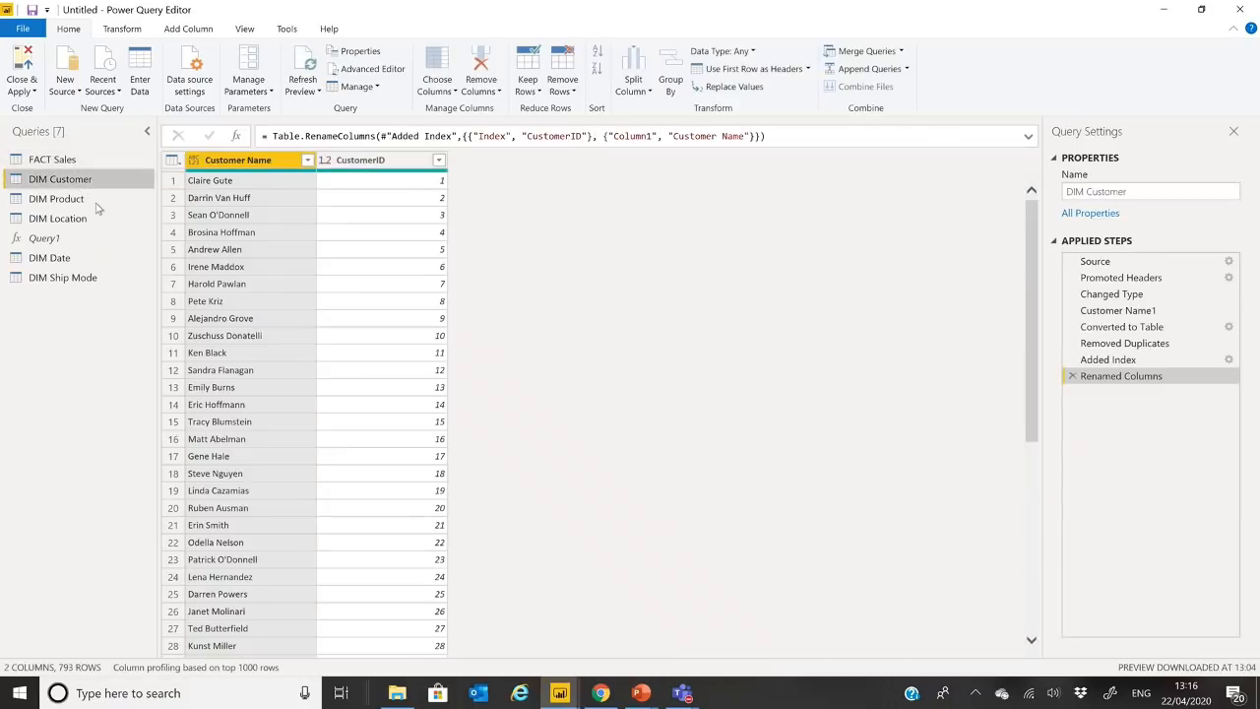
{"action": "left_click", "coordinate": [93, 217]}
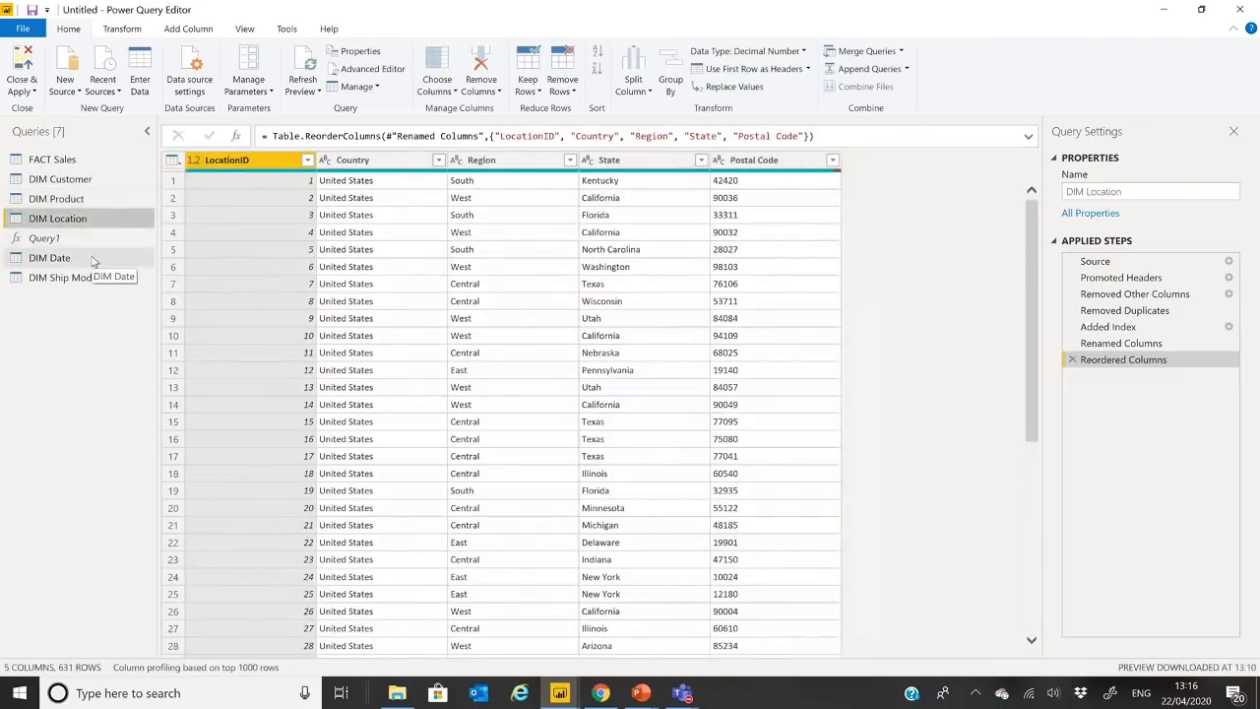
{"action": "left_click", "coordinate": [94, 259]}
{"action": "left_click", "coordinate": [96, 276]}
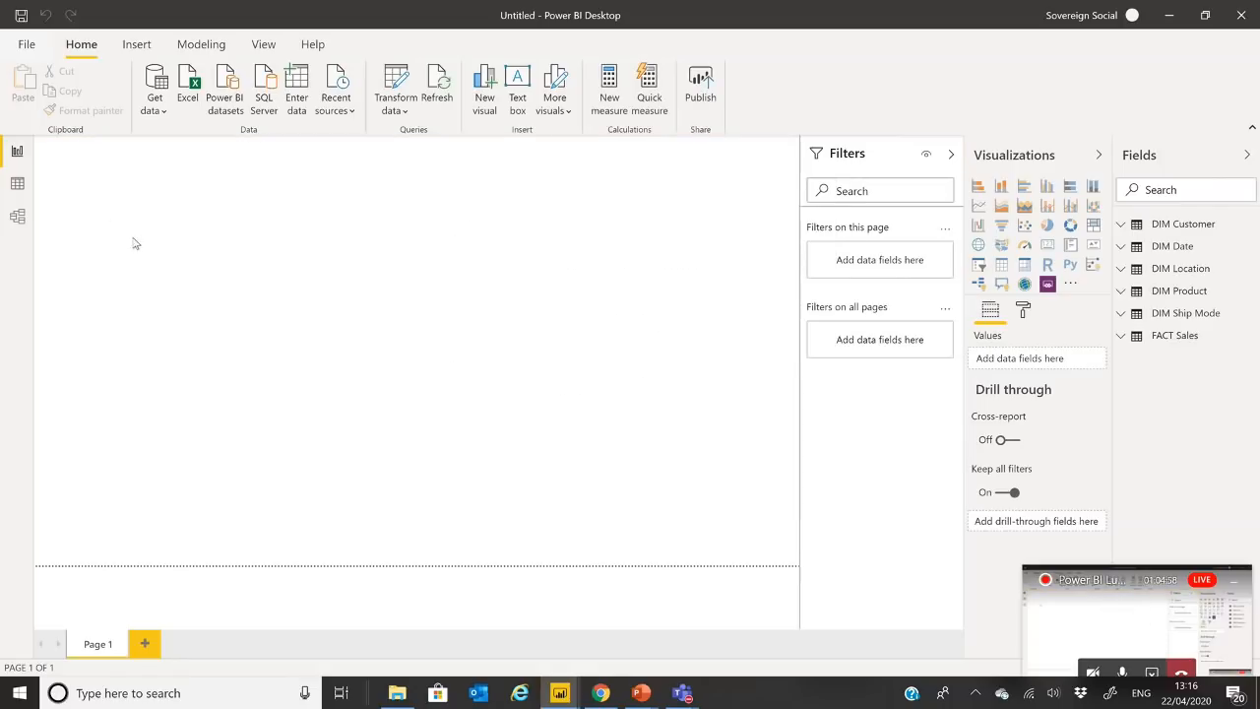
Show the model's relationship diagram and arrange the DIM Customer, DIM Product and DIM Date tables around FACT Sales
{"action": "left_click", "coordinate": [17, 219]}
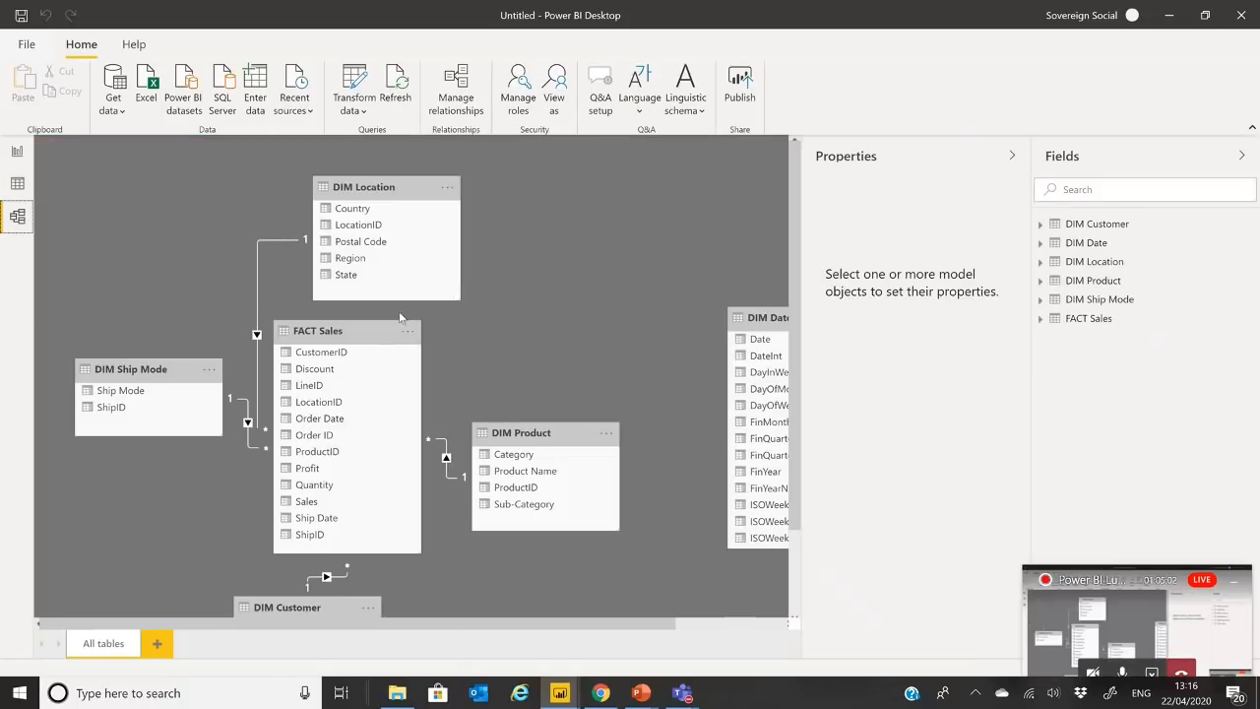
{"action": "scroll", "coordinate": [530, 288], "scroll_direction": "down", "scroll_amount": 2}
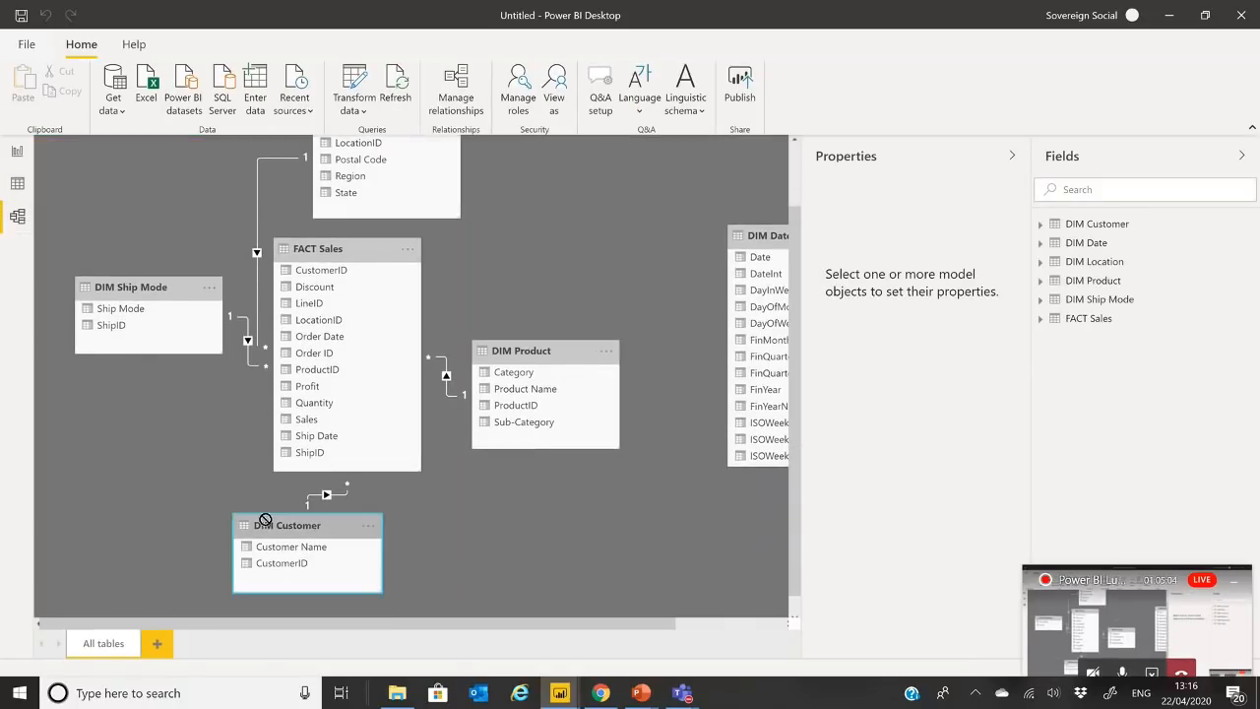
{"action": "left_click_drag", "start_coordinate": [309, 529], "coordinate": [170, 504]}
{"action": "left_click_drag", "start_coordinate": [529, 353], "coordinate": [514, 460]}
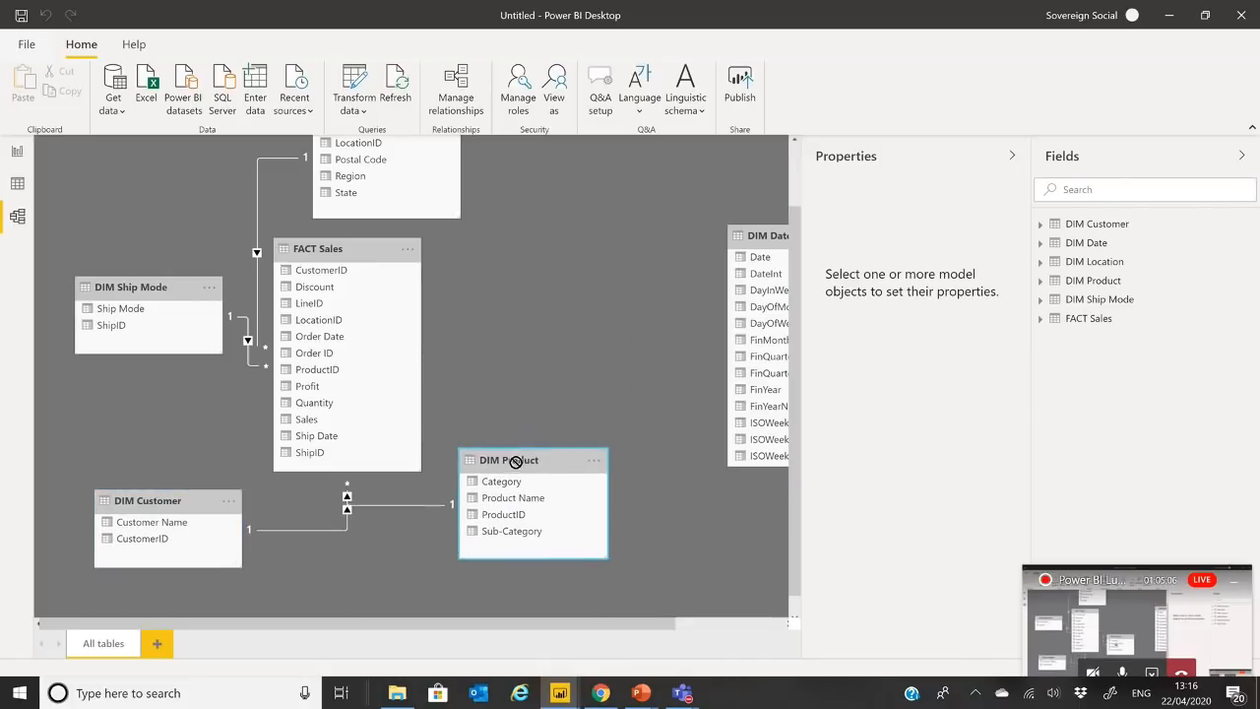
{"action": "left_click_drag", "start_coordinate": [761, 236], "coordinate": [635, 188]}
Relate both Order Date and Ship Date in FACT Sales to the Date field of DIM Date
{"action": "left_click_drag", "start_coordinate": [341, 338], "coordinate": [645, 213]}
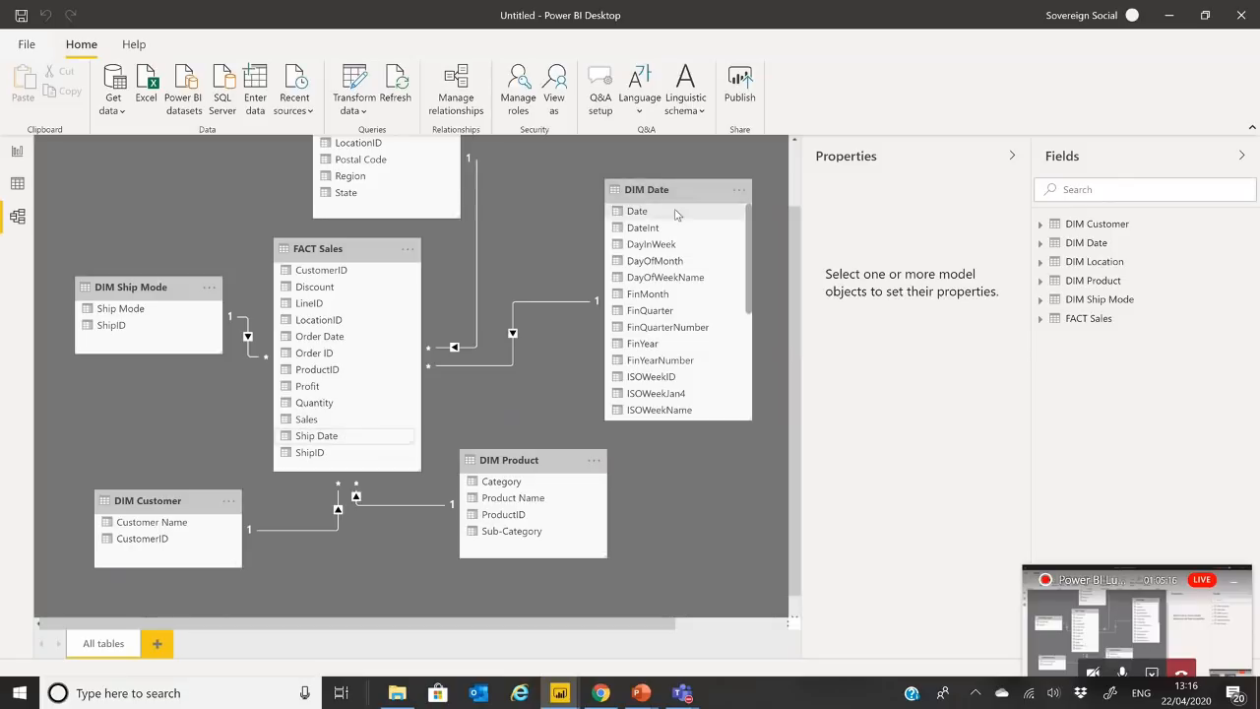
{"action": "left_click_drag", "start_coordinate": [345, 440], "coordinate": [637, 213]}
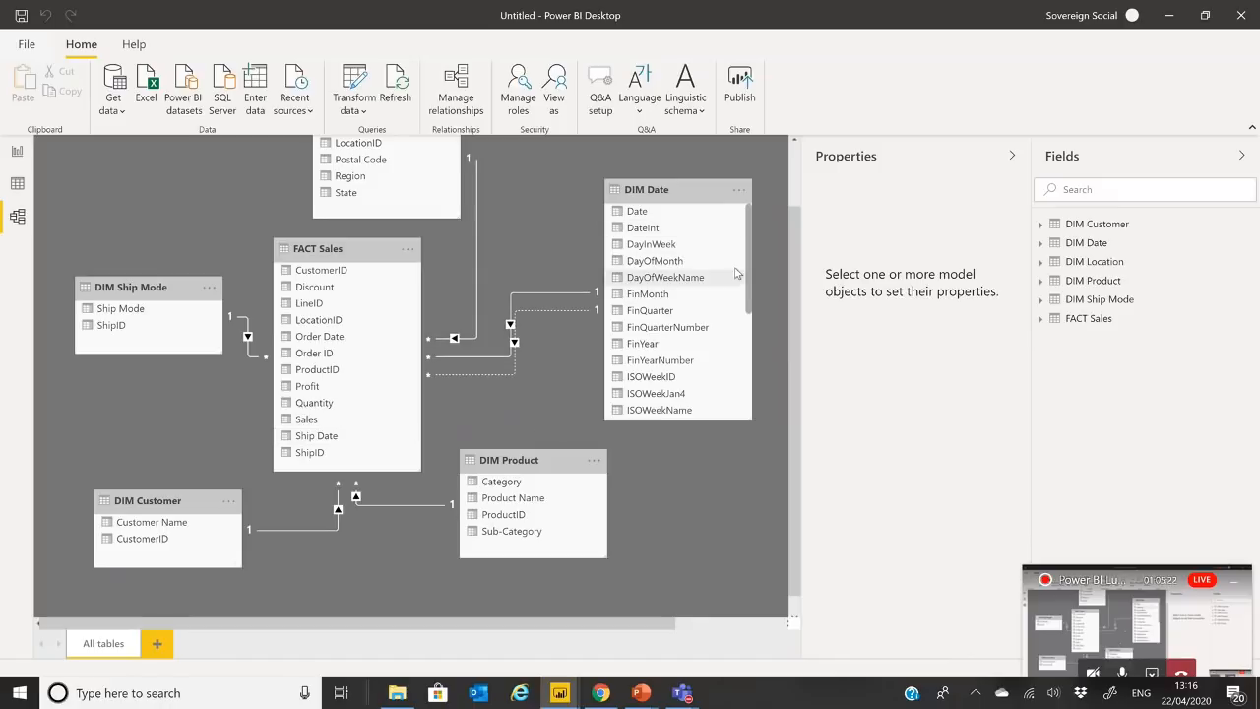
Tidy the diagram into a star layout by repositioning DIM Location, DIM Date, FACT Sales and DIM Product
{"action": "scroll", "coordinate": [581, 263], "scroll_direction": "down", "scroll_amount": 2}
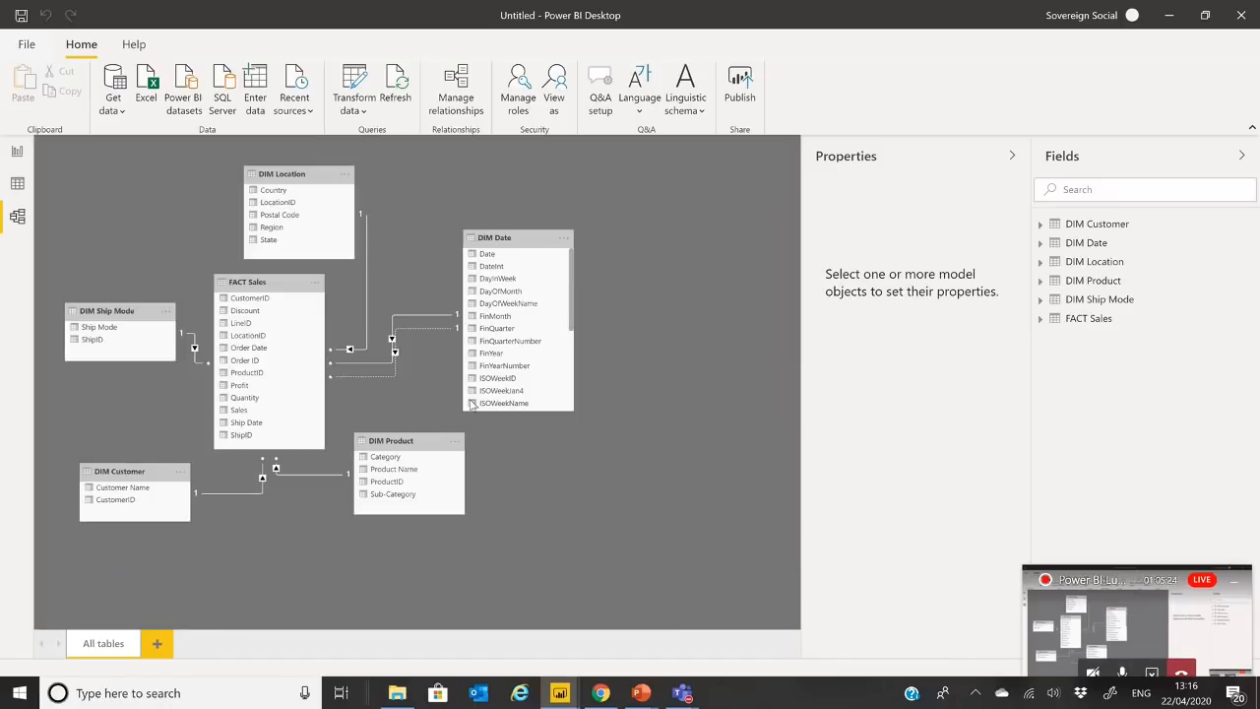
{"action": "left_click_drag", "start_coordinate": [321, 165], "coordinate": [225, 163]}
{"action": "left_click_drag", "start_coordinate": [487, 238], "coordinate": [461, 183]}
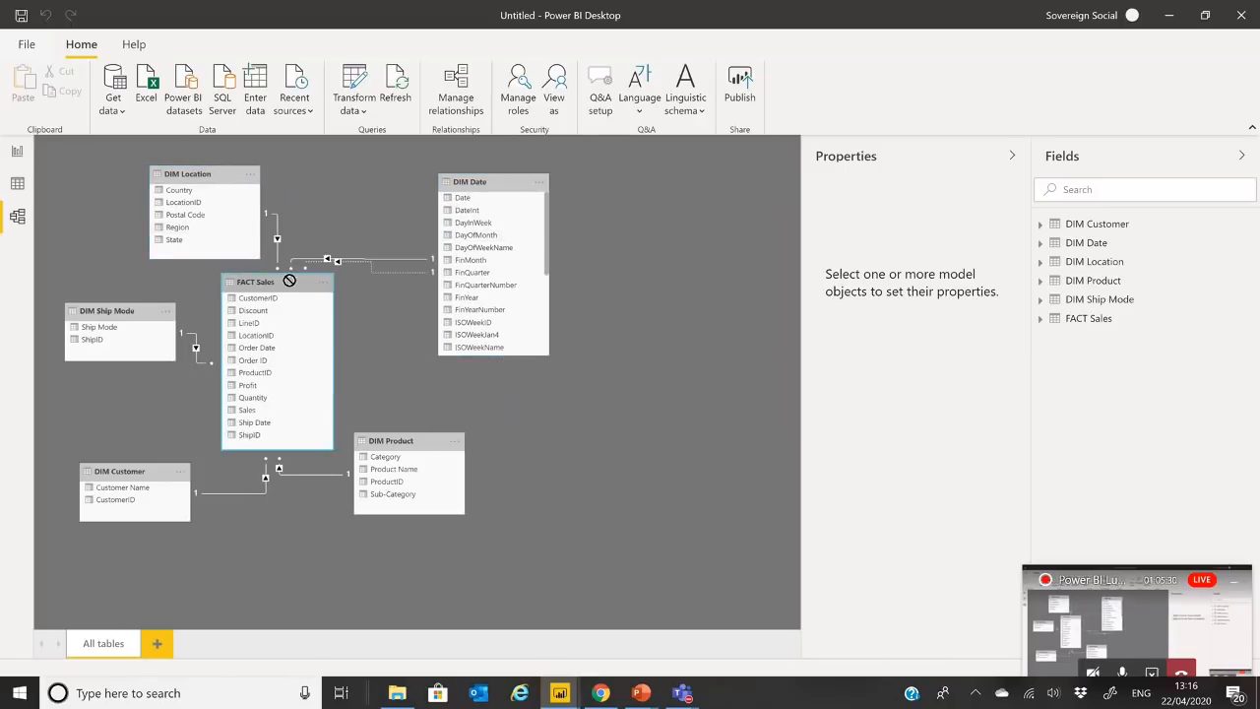
{"action": "left_click_drag", "start_coordinate": [270, 281], "coordinate": [296, 279]}
{"action": "left_click_drag", "start_coordinate": [452, 434], "coordinate": [456, 433]}
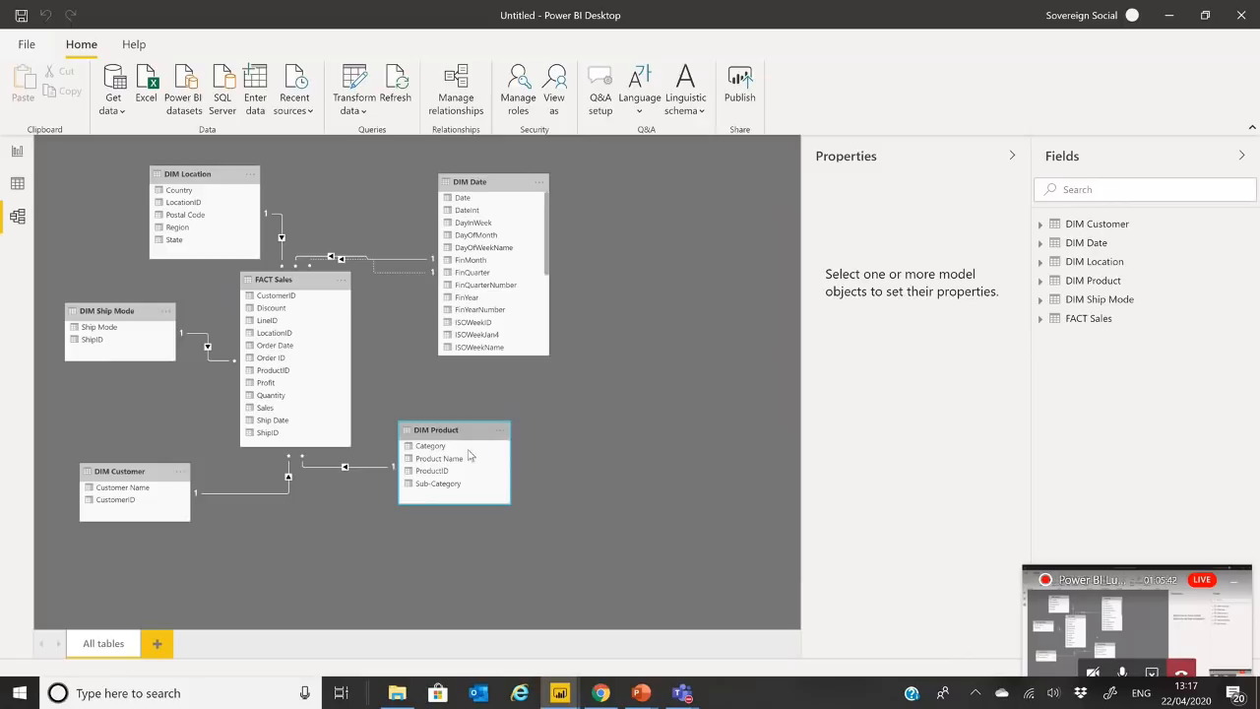
Switch to the S1E1 - Final report file and examine its Page 1 report and its data model diagram
{"action": "mouse_move", "coordinate": [565, 700]}
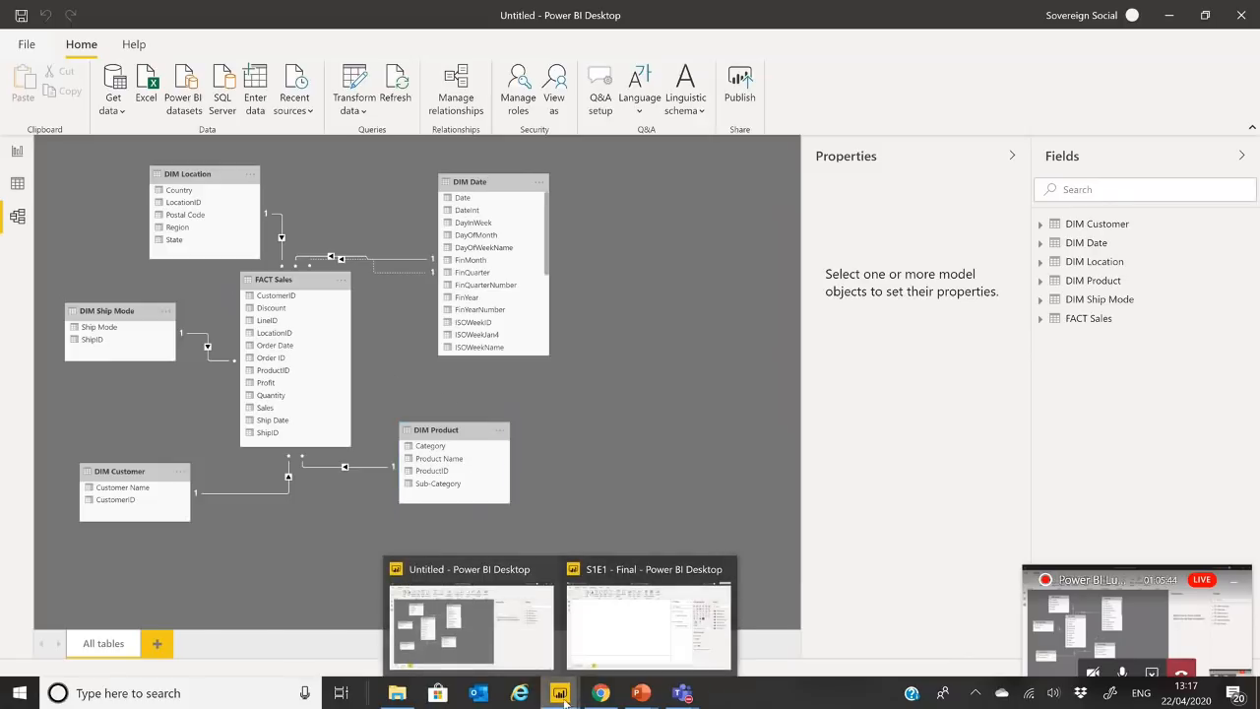
{"action": "left_click", "coordinate": [607, 648]}
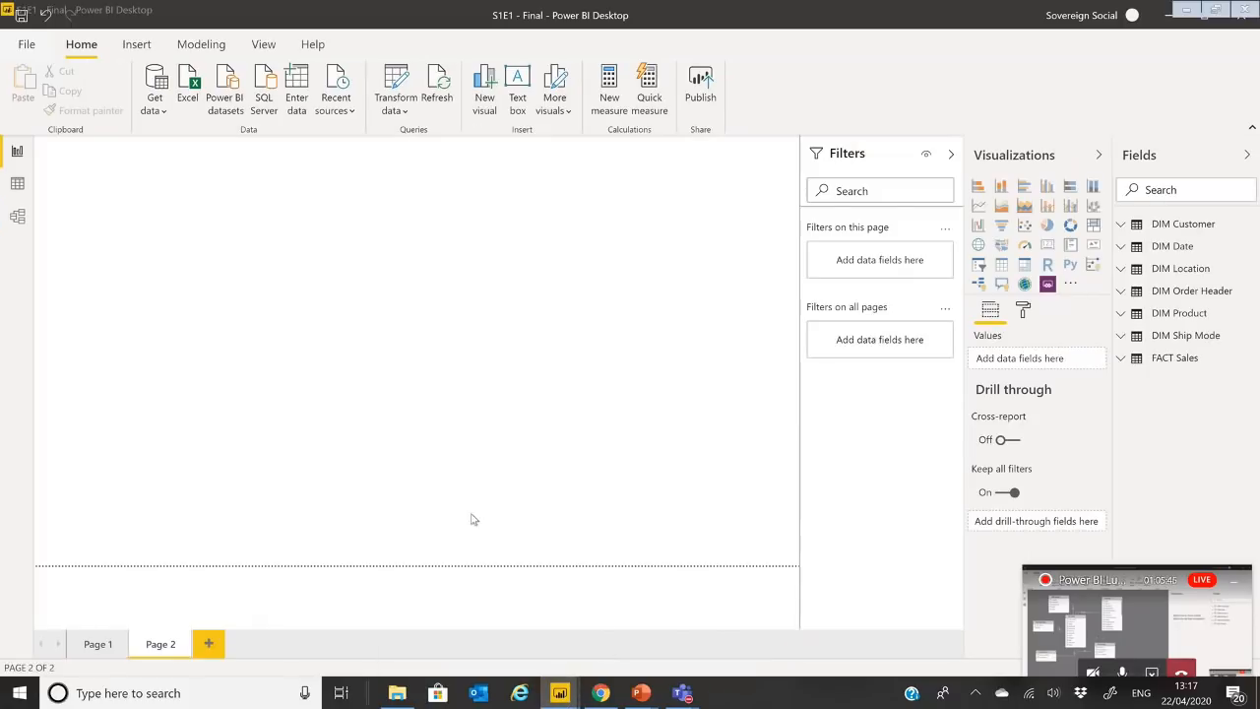
{"action": "left_click", "coordinate": [98, 650]}
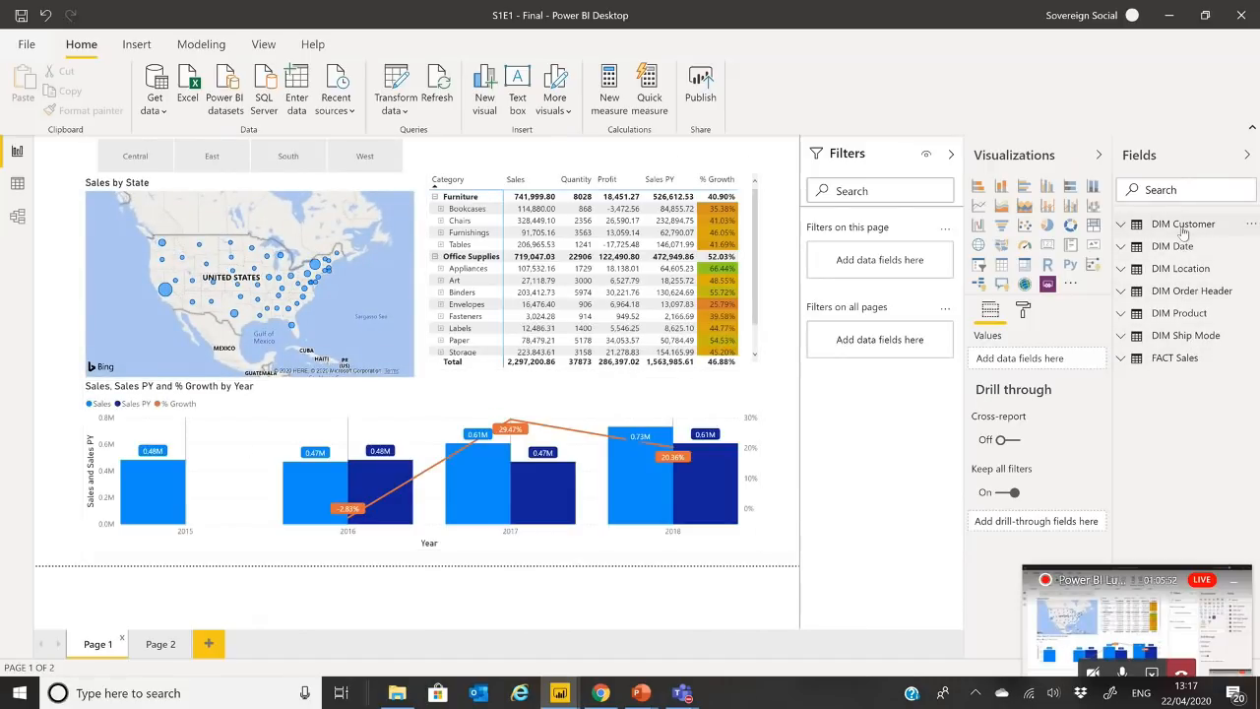
{"action": "left_click", "coordinate": [17, 216]}
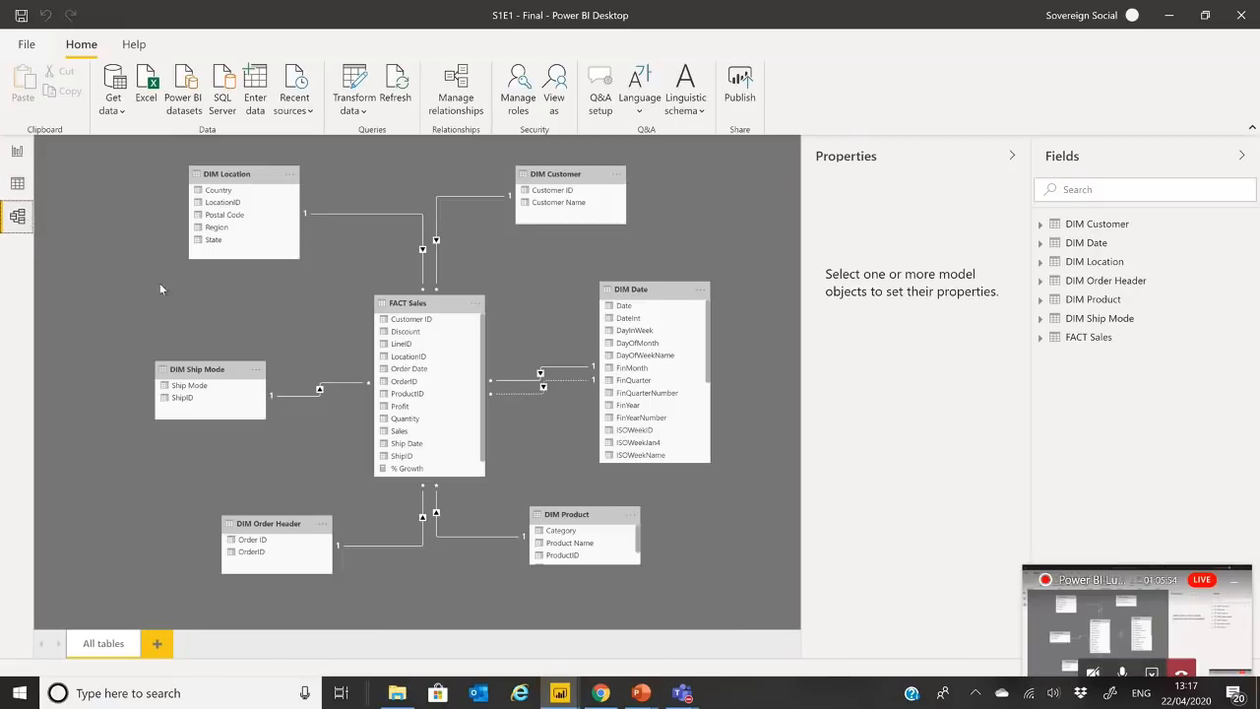
{"action": "left_click", "coordinate": [18, 153]}
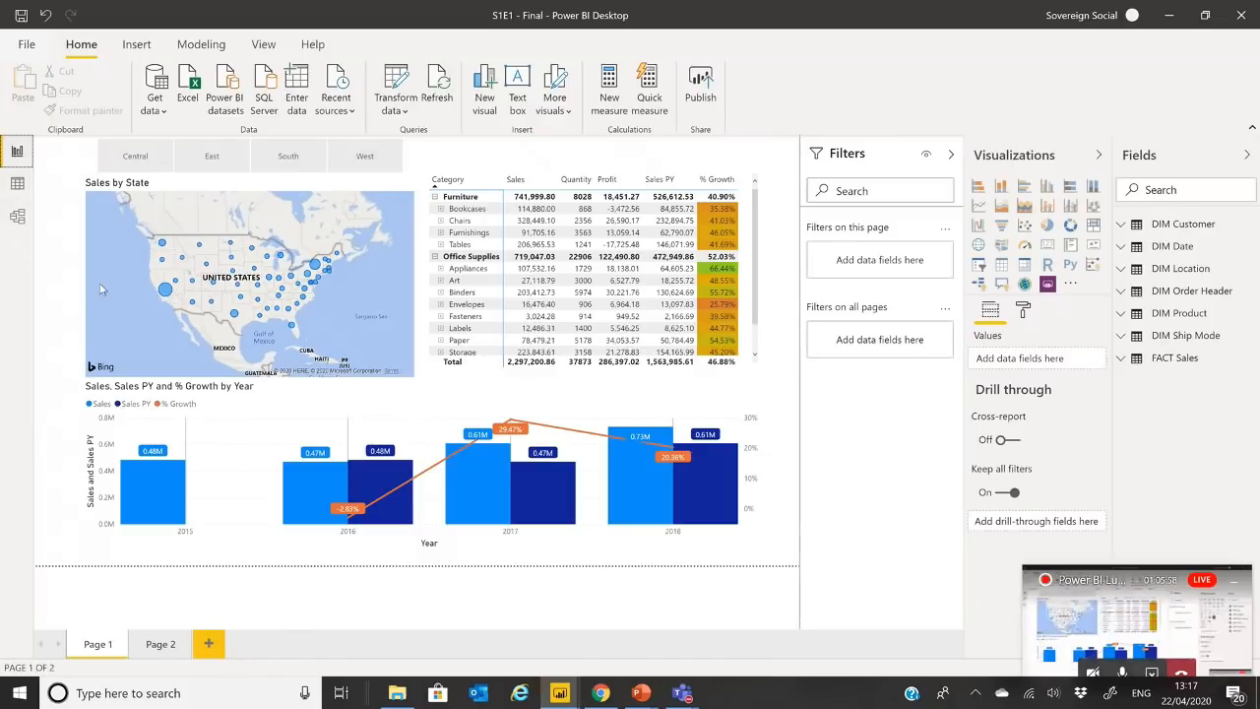
Filter the report by the Central, East, South and West regions in turn, and clear the region selection
{"action": "left_click", "coordinate": [135, 157]}
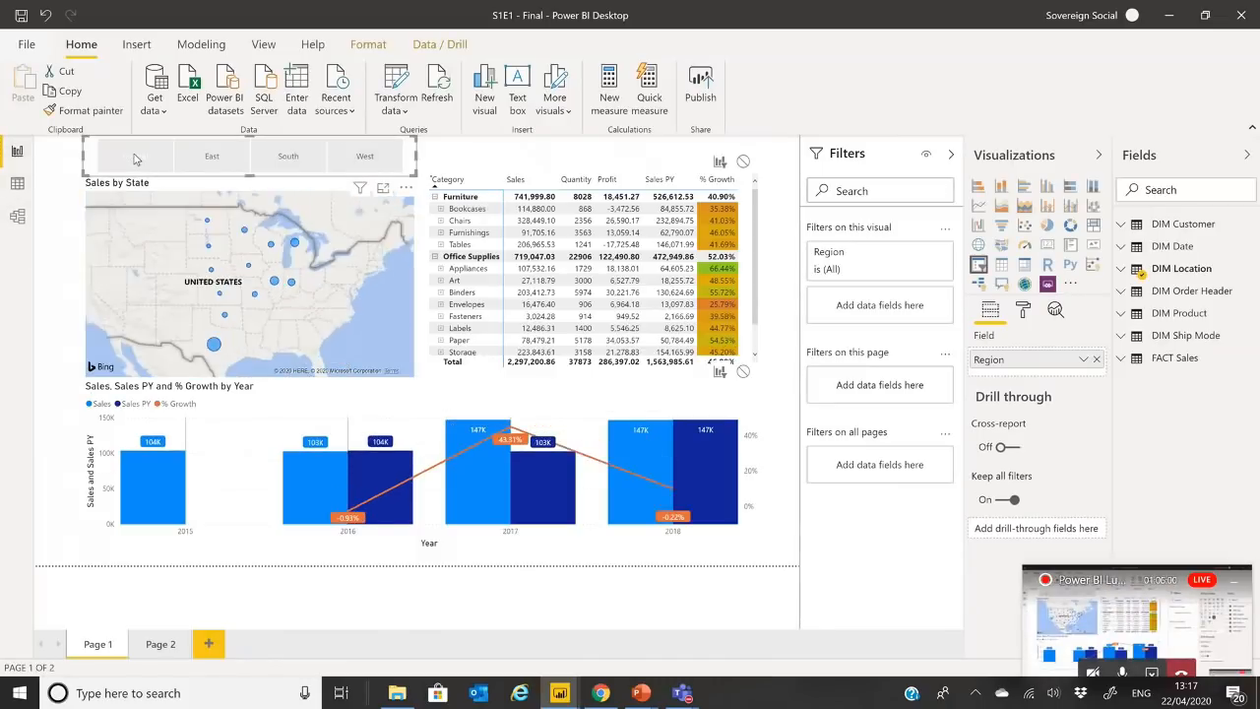
{"action": "left_click", "coordinate": [208, 163]}
{"action": "left_click", "coordinate": [288, 158]}
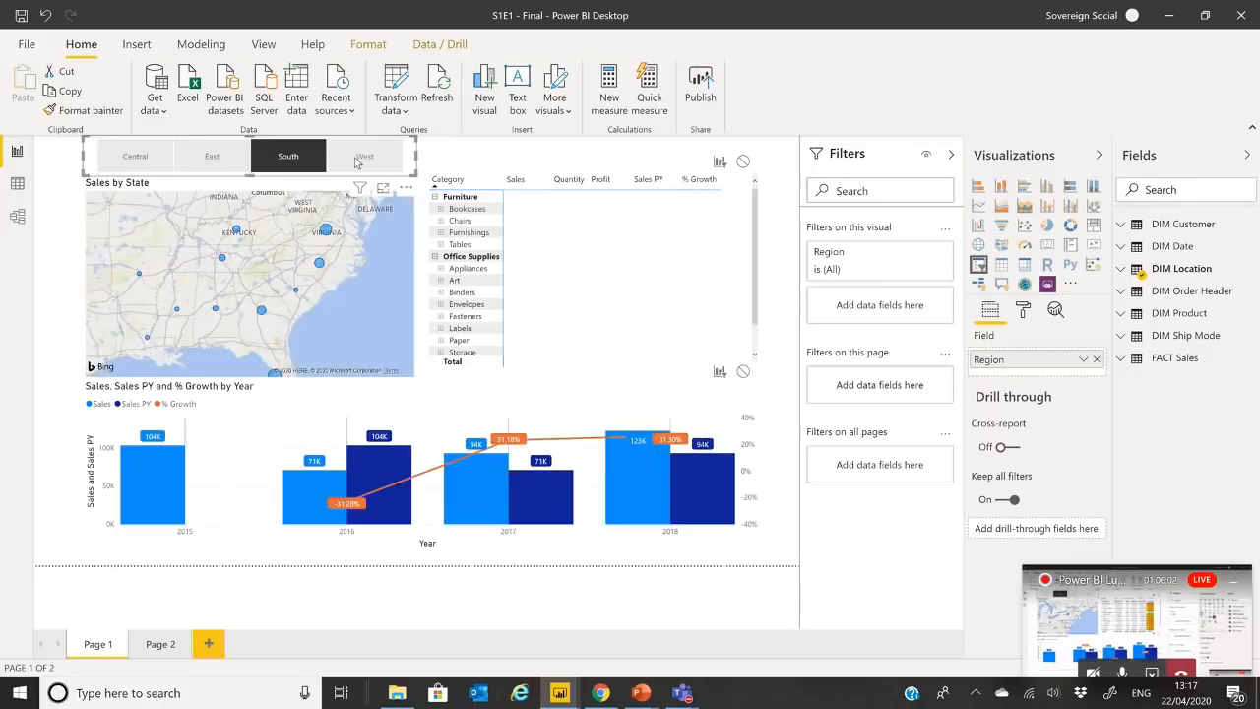
{"action": "left_click", "coordinate": [357, 159]}
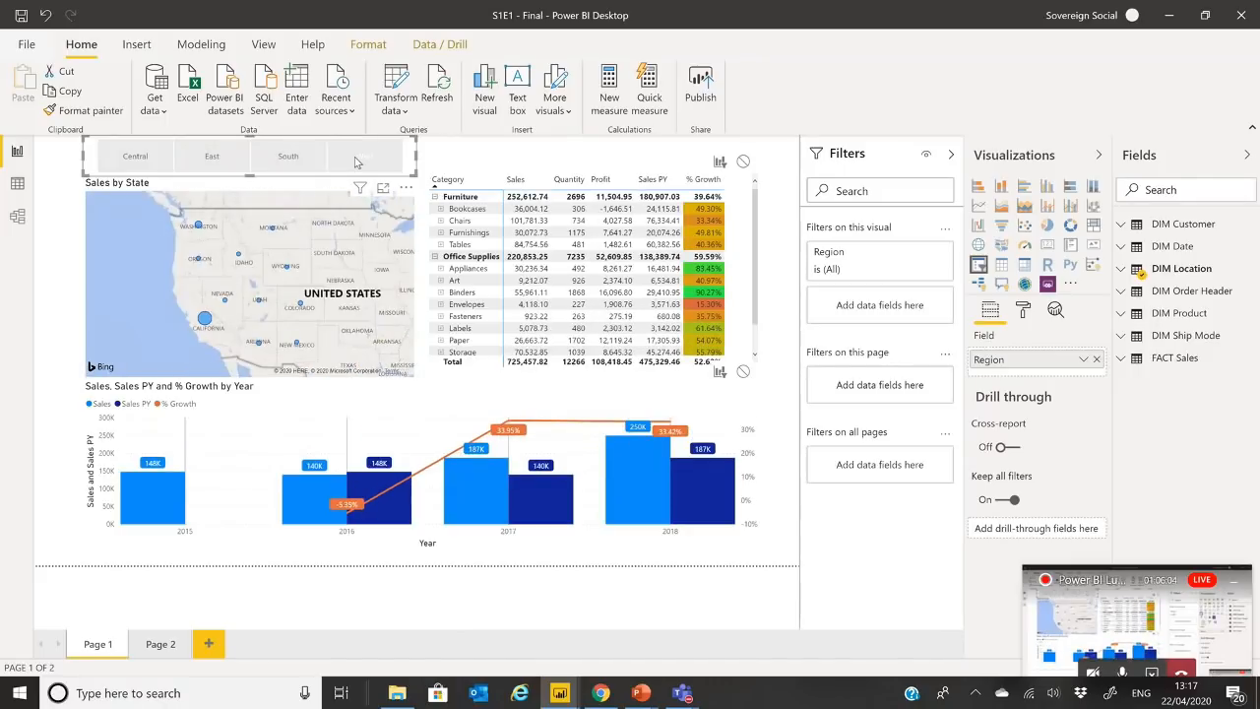
{"action": "left_click", "coordinate": [356, 159]}
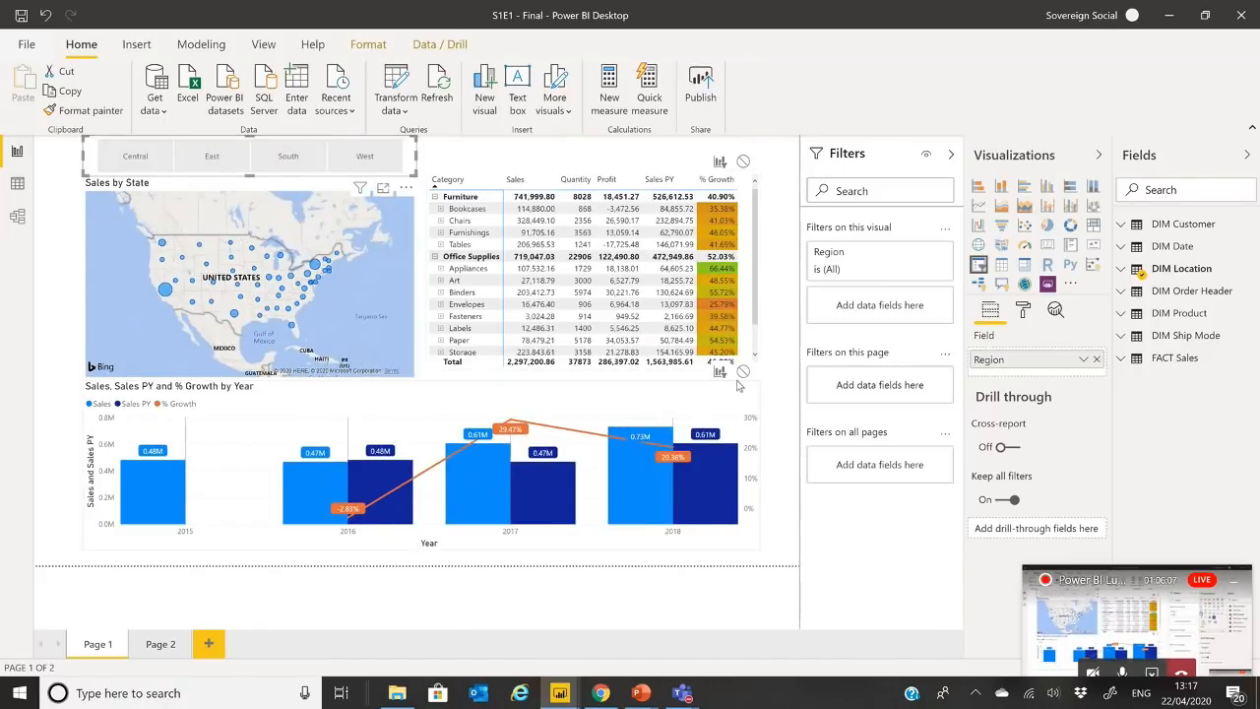
Expand the Sales, Sales PY and % Growth chart to quarter level, cross-filter by each 2017 quarter, and clear the selection
{"action": "left_click", "coordinate": [703, 393]}
{"action": "left_click", "coordinate": [673, 371]}
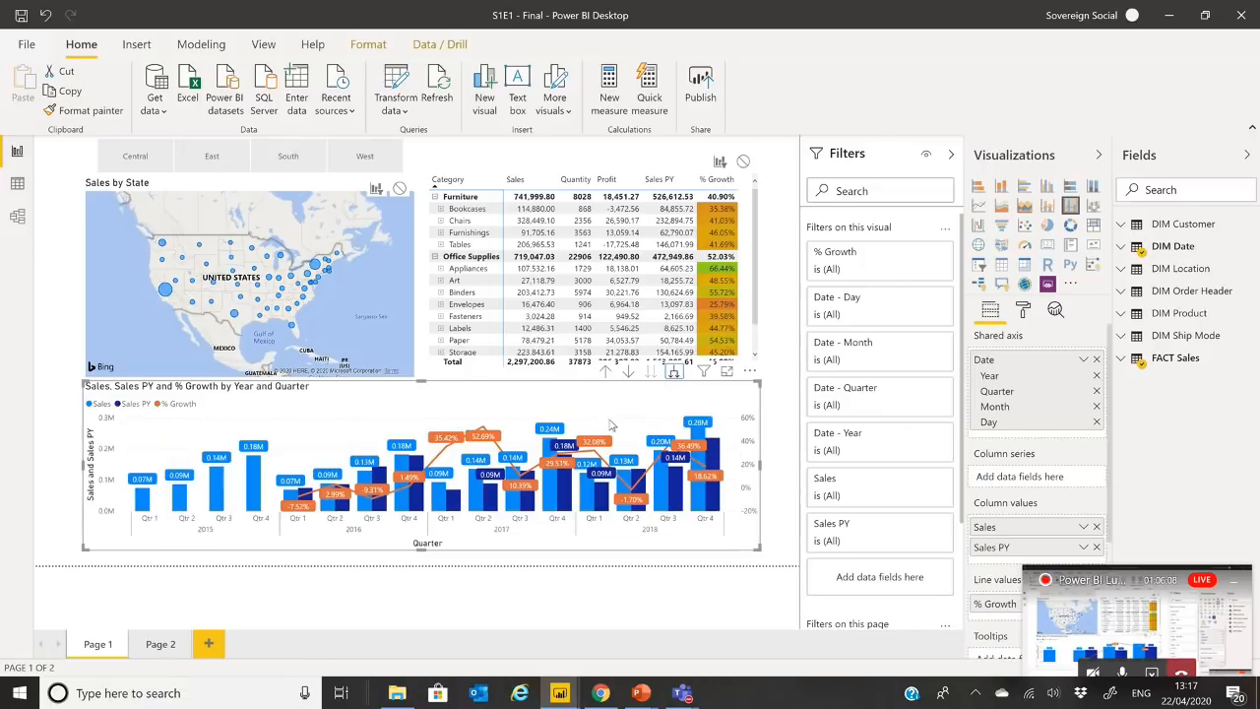
{"action": "left_click", "coordinate": [442, 507]}
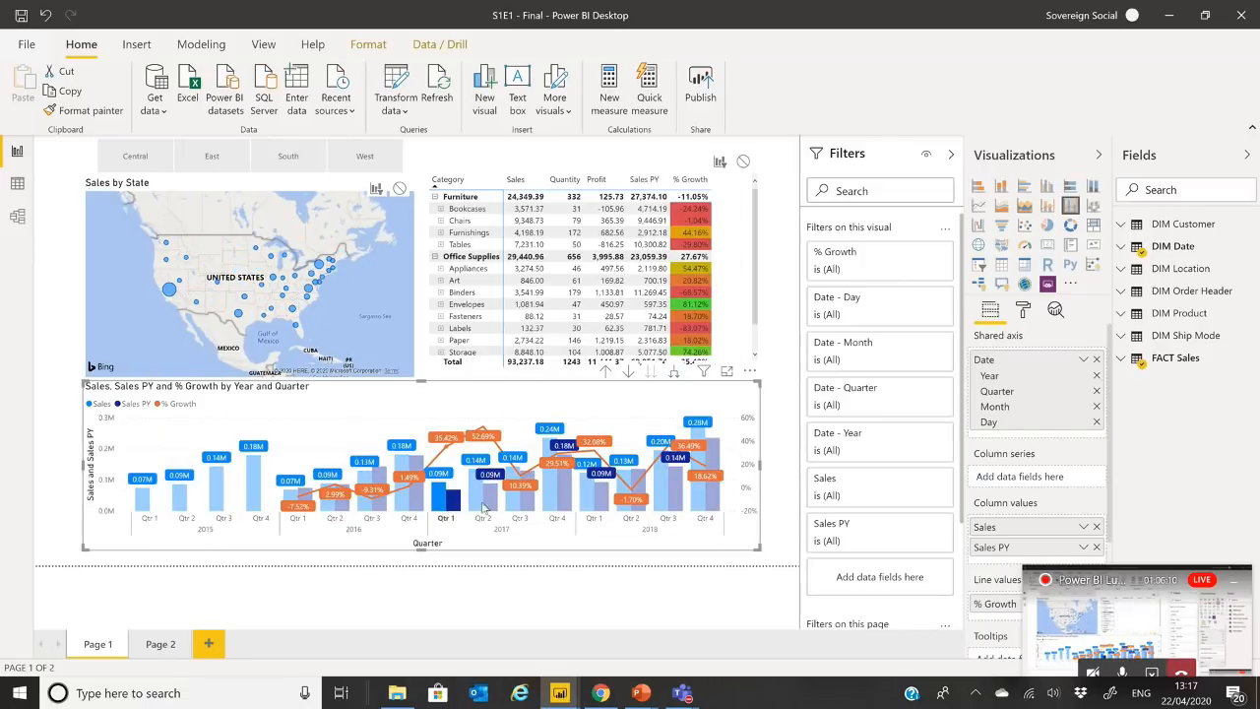
{"action": "left_click", "coordinate": [474, 506]}
{"action": "left_click", "coordinate": [517, 509]}
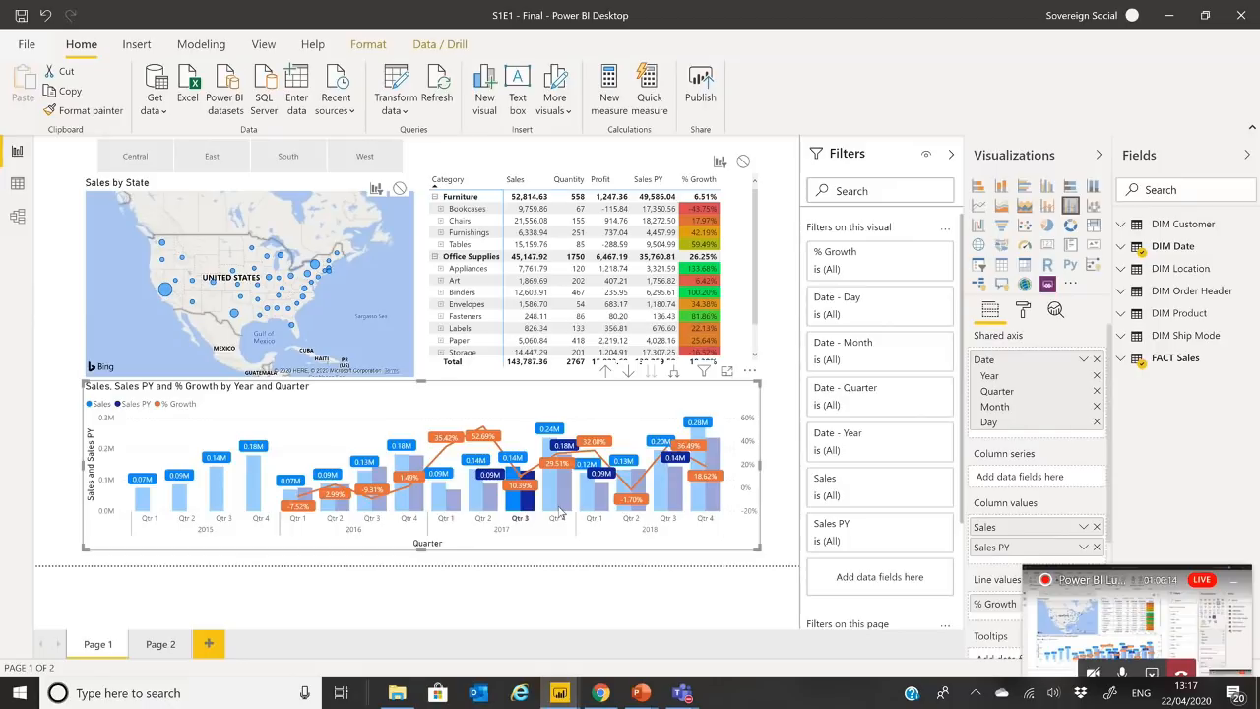
{"action": "left_click", "coordinate": [558, 507]}
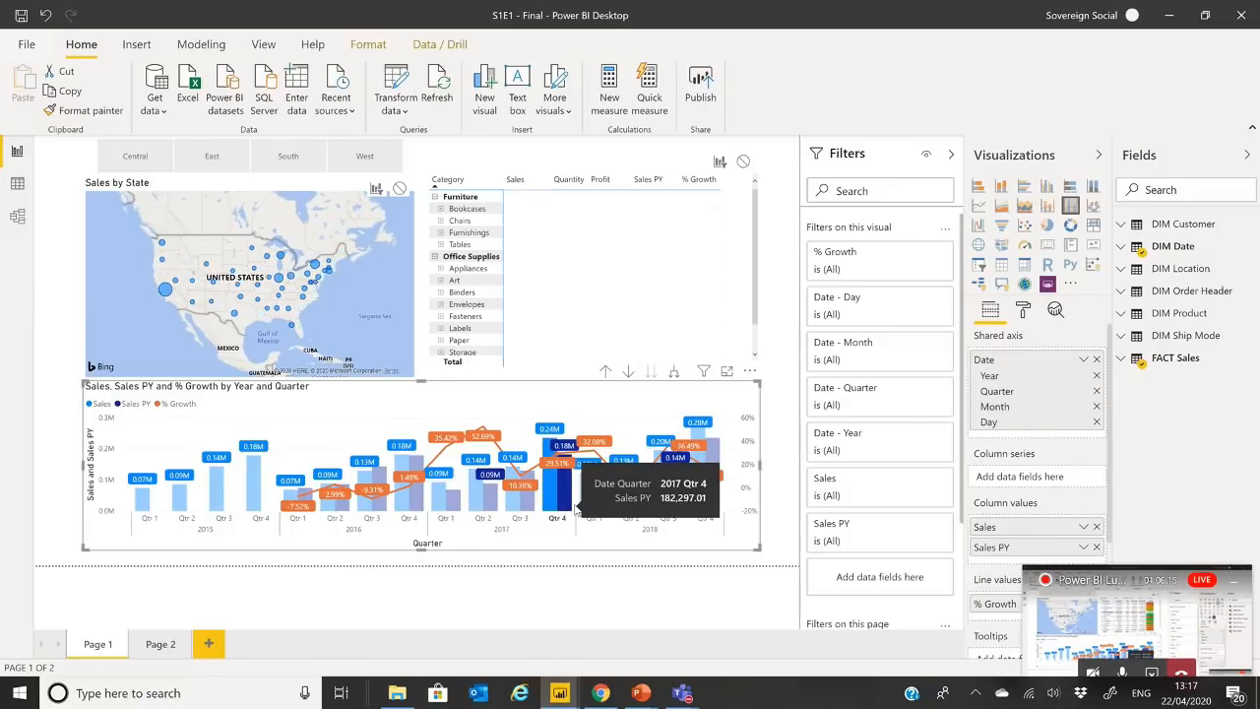
{"action": "left_click", "coordinate": [630, 409]}
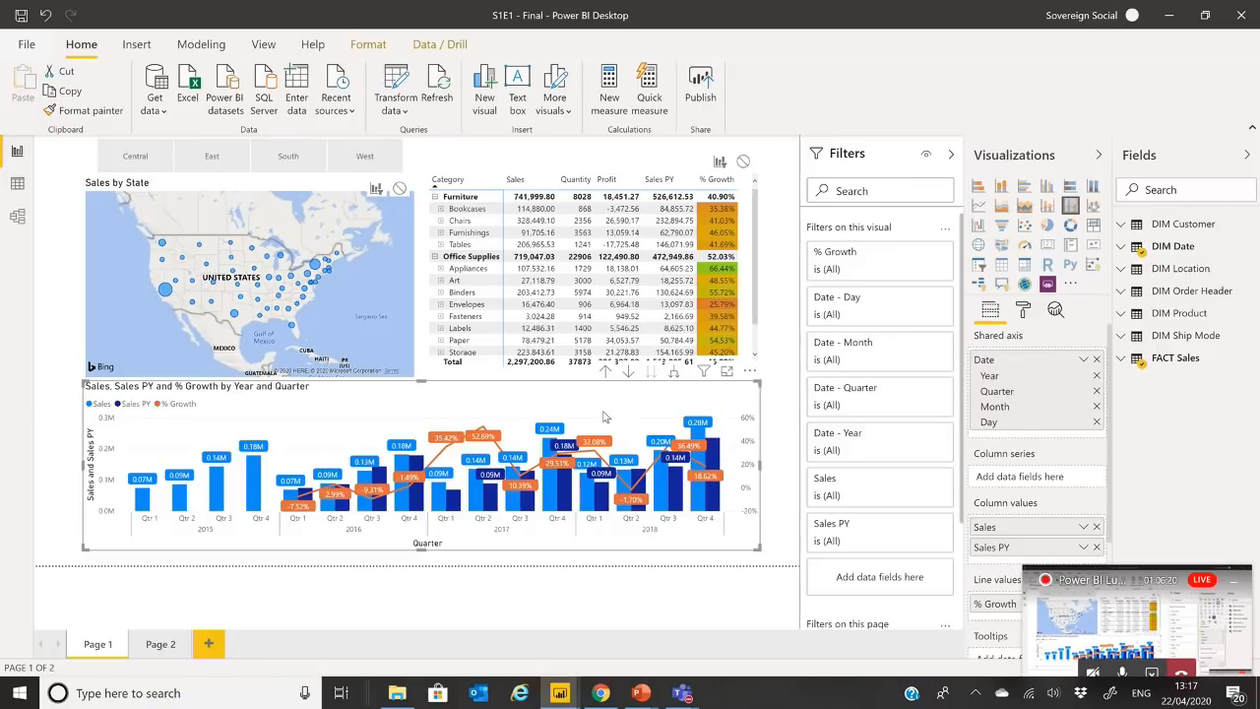
Cross-filter the report by the Art and Furnishings sub-categories in the matrix, and clear the selection
{"action": "left_click", "coordinate": [469, 291]}
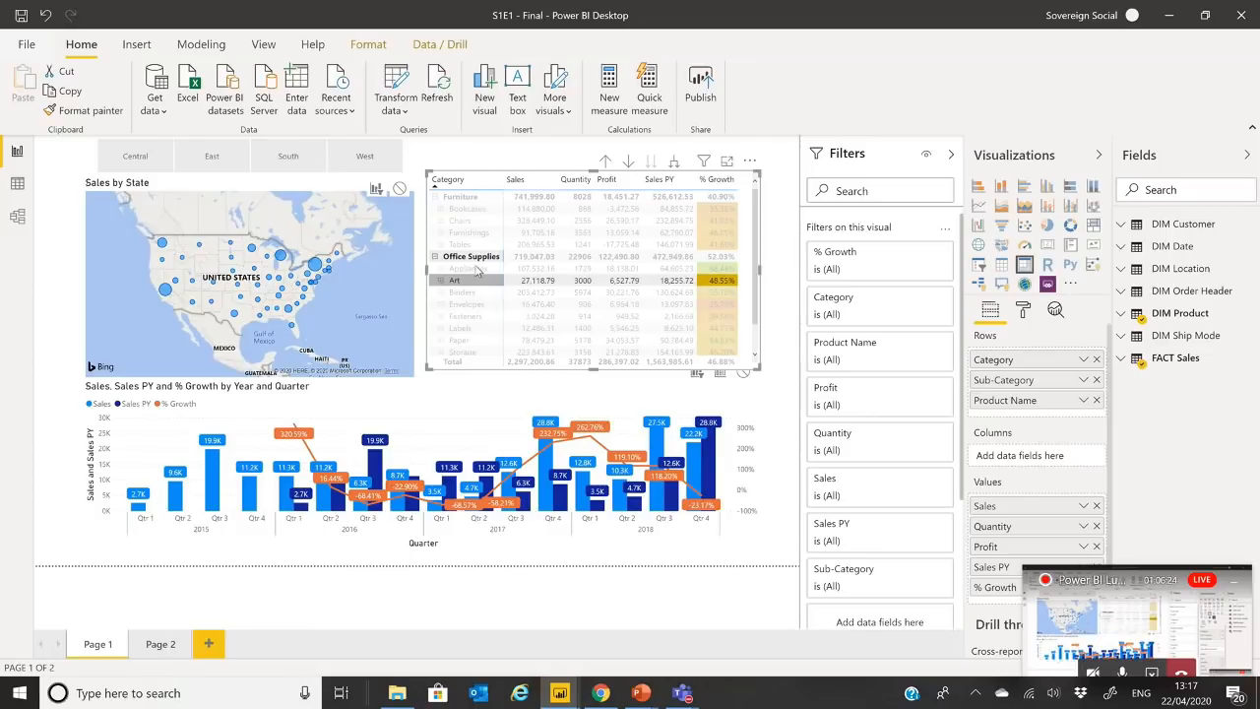
{"action": "left_click", "coordinate": [476, 244]}
{"action": "left_click", "coordinate": [475, 244]}
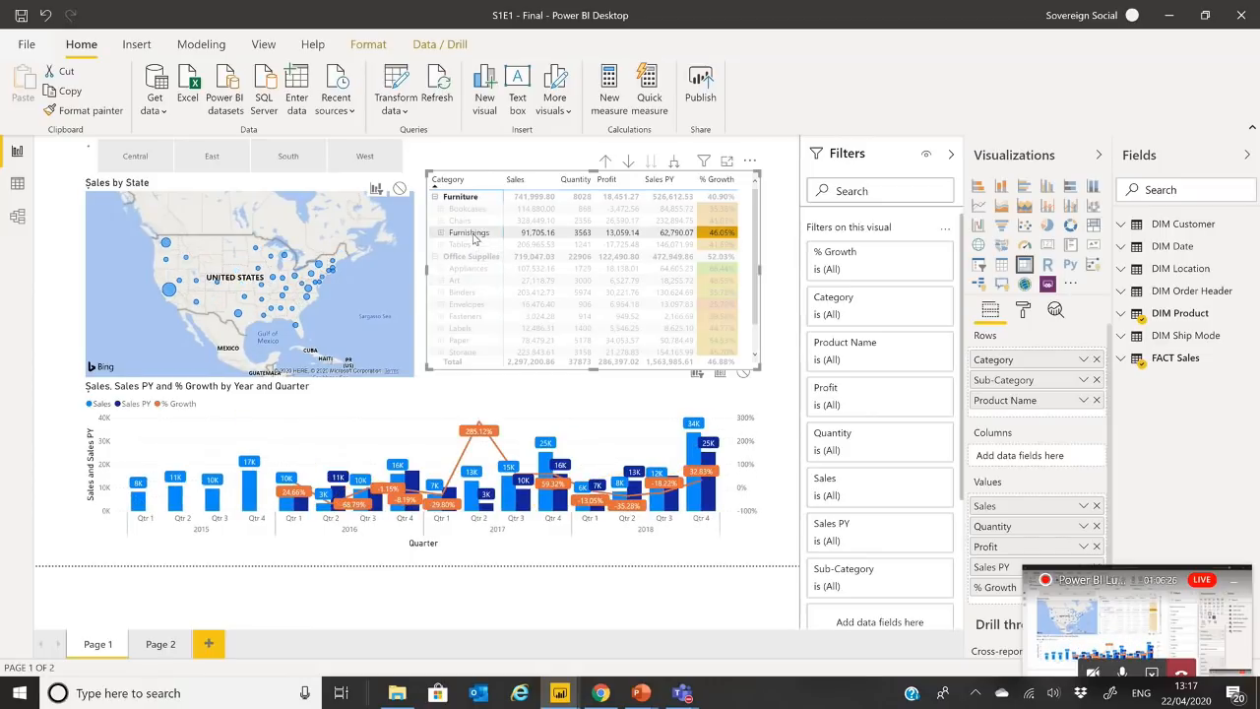
{"action": "left_click", "coordinate": [472, 233]}
{"action": "left_click", "coordinate": [472, 233]}
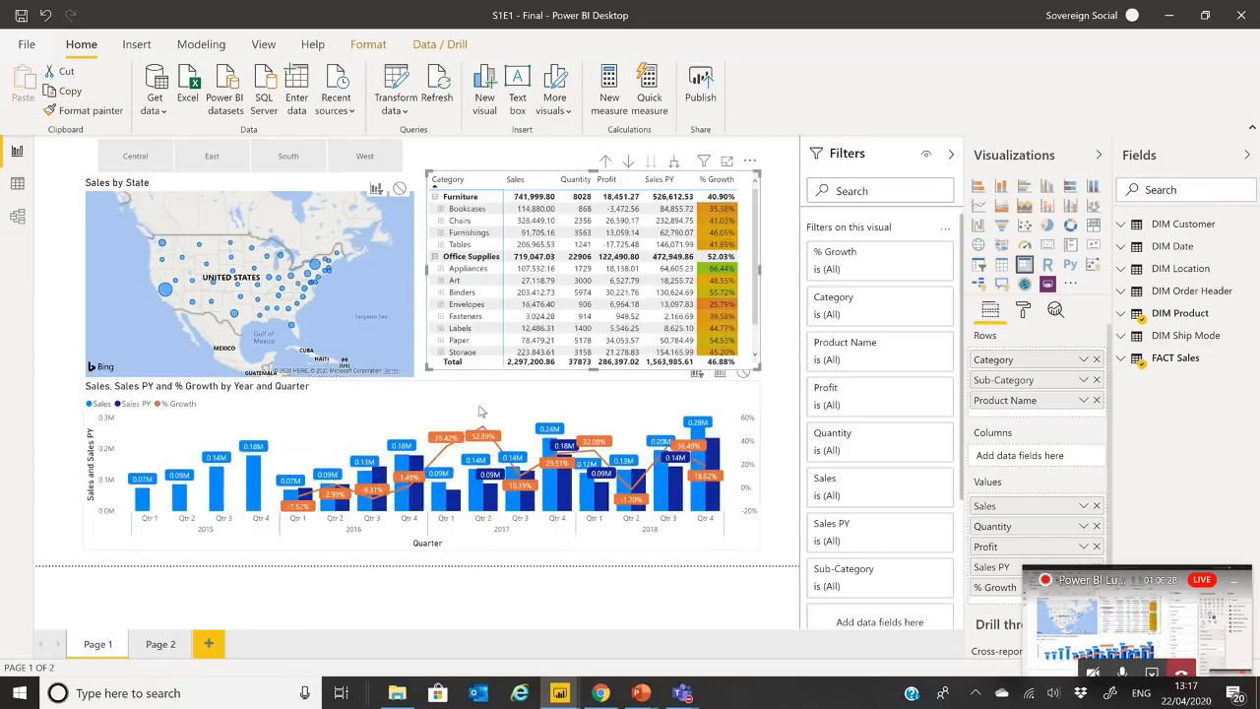
Cross-filter the report by California on the Sales by State map, and clear the selection
{"action": "left_click", "coordinate": [378, 402]}
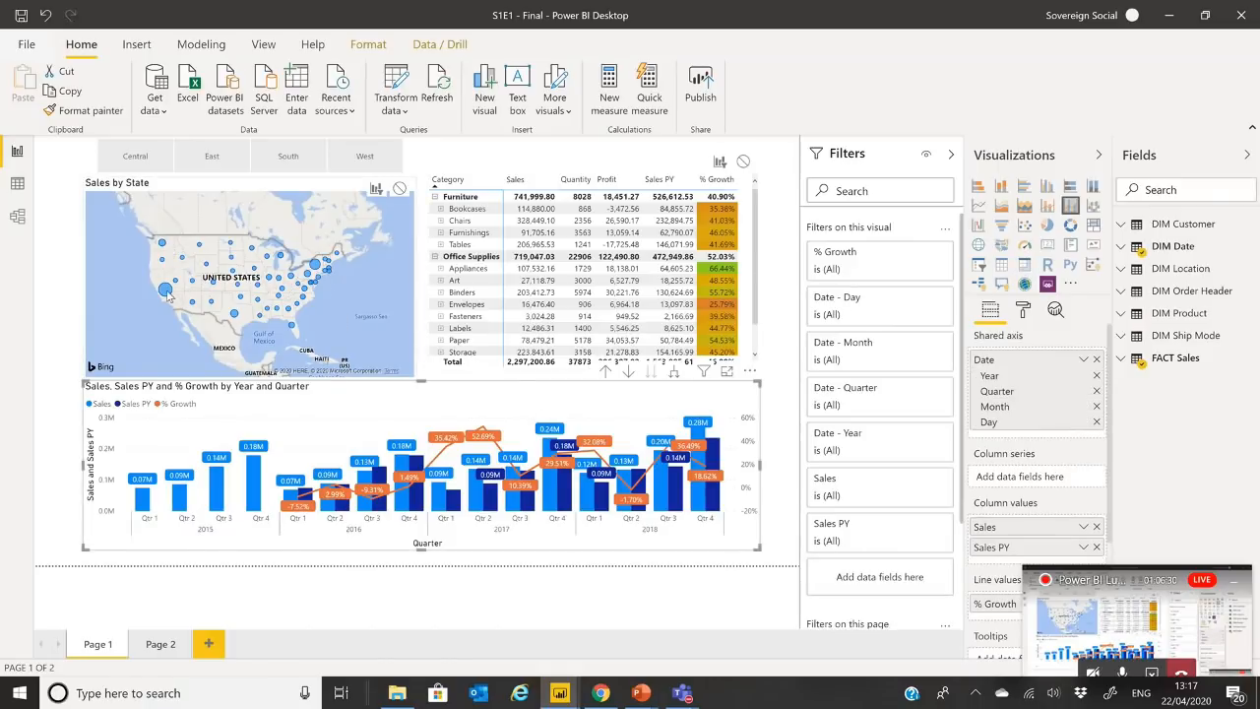
{"action": "left_click", "coordinate": [165, 291]}
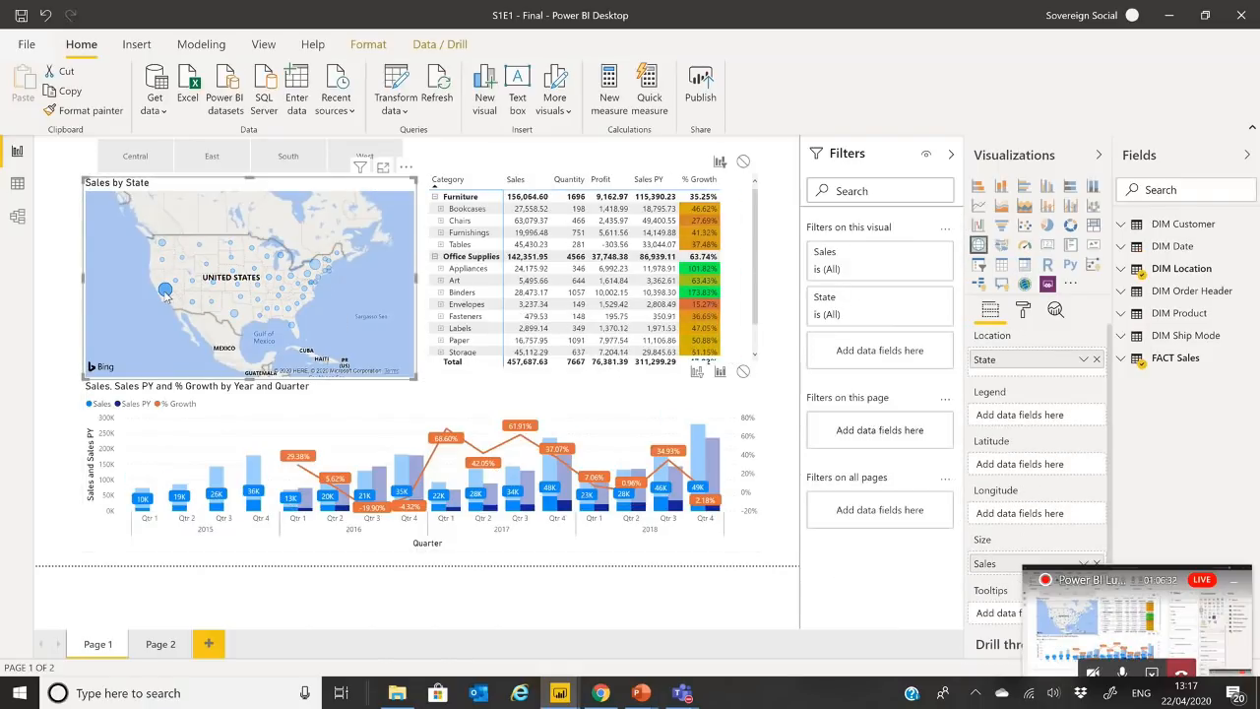
{"action": "left_click", "coordinate": [225, 332]}
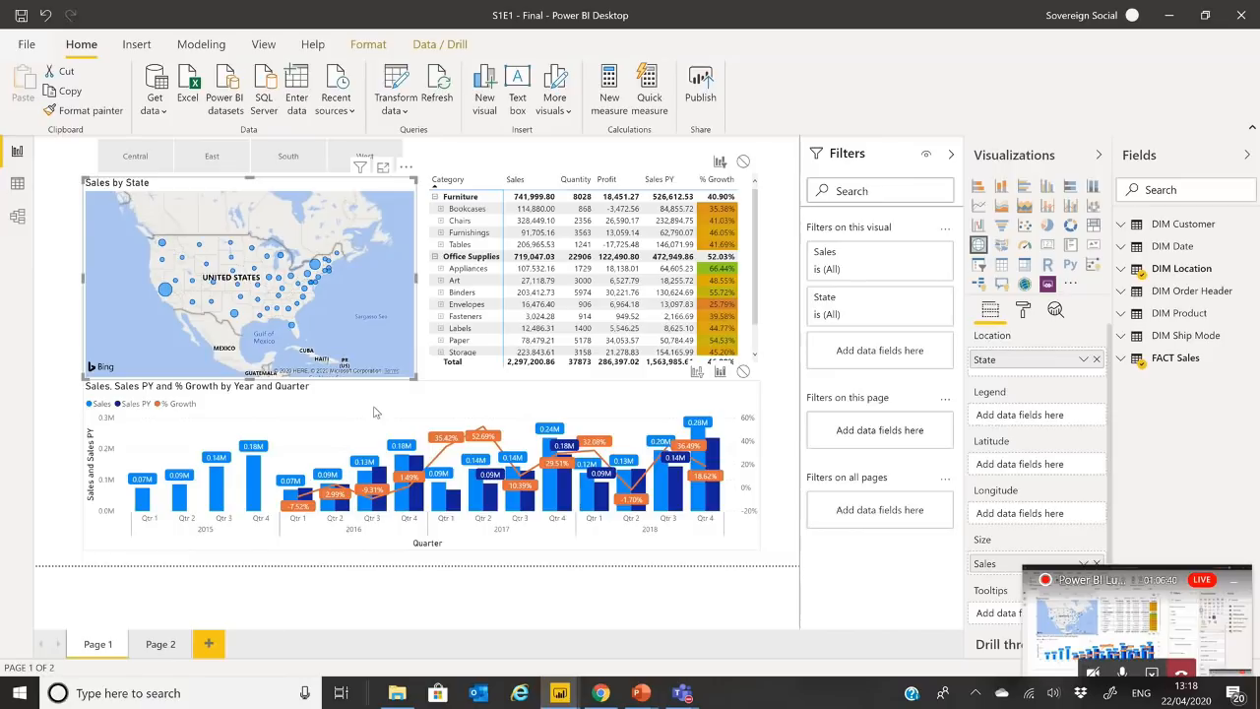
{"action": "left_click", "coordinate": [400, 409]}
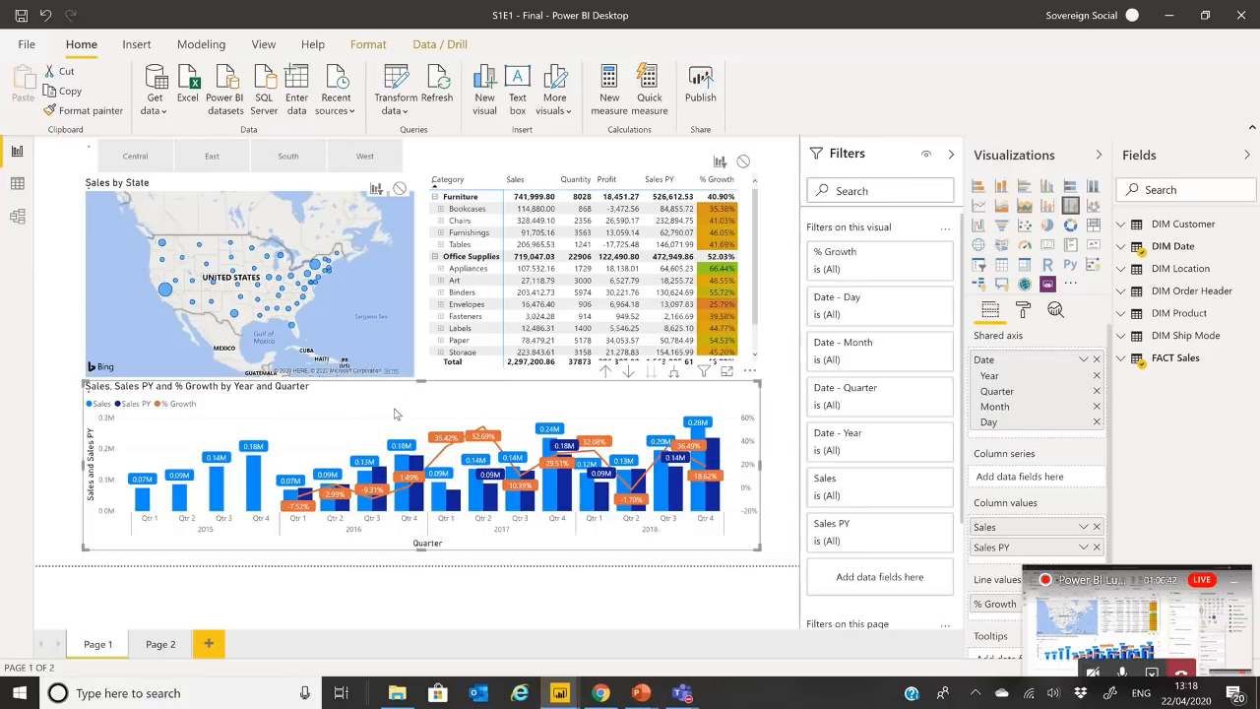
Display the formula of the % Growth measure in the FACT Sales table
{"action": "left_click", "coordinate": [740, 246]}
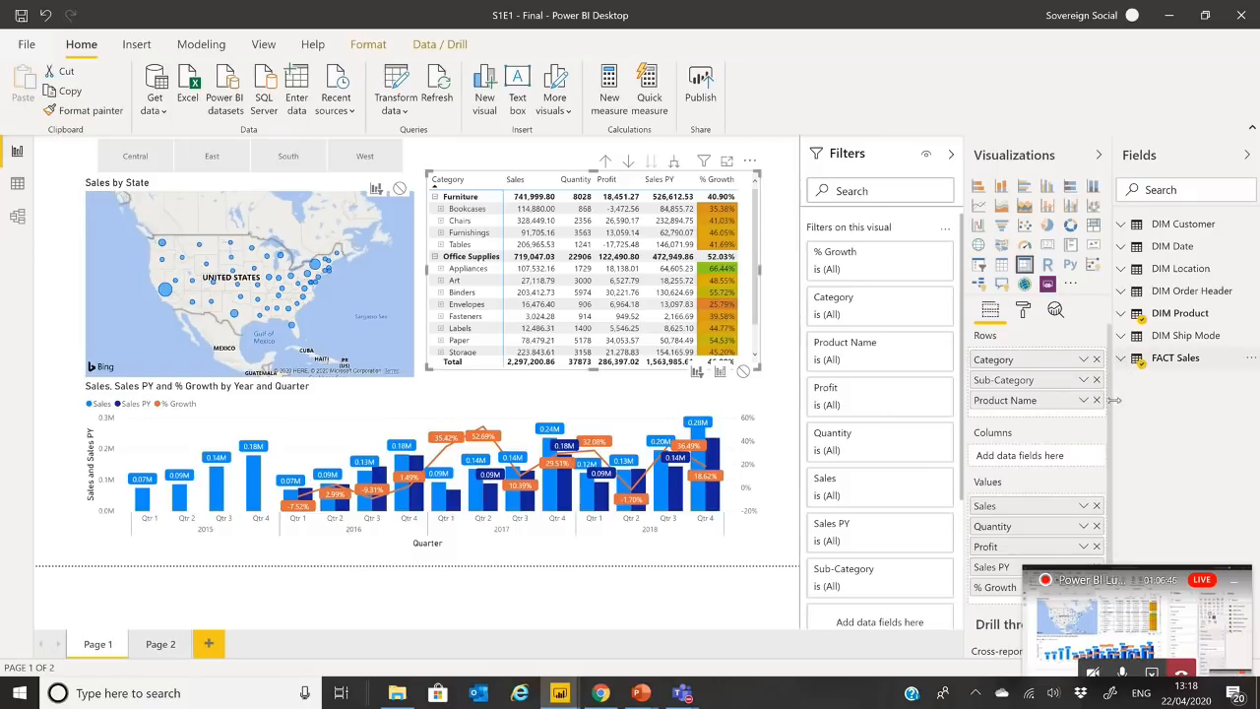
{"action": "left_click", "coordinate": [1122, 358]}
{"action": "left_click", "coordinate": [1189, 383]}
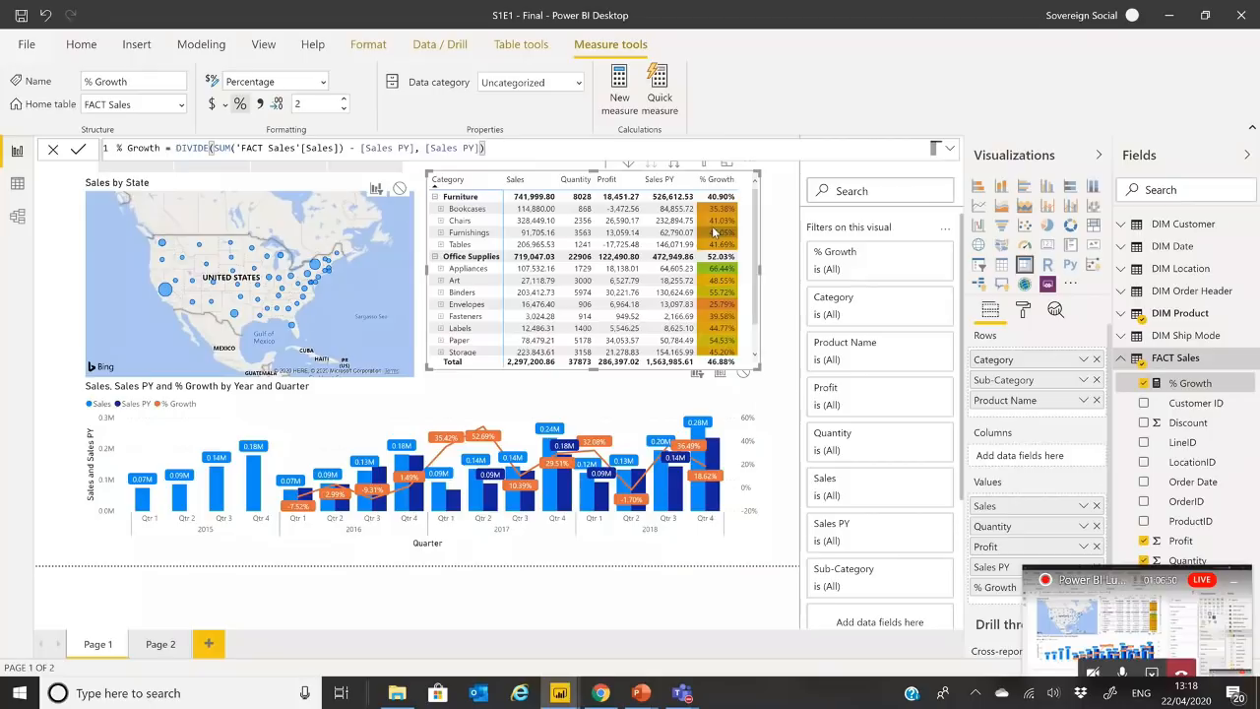
Cross-filter the report by Qtr 4 of 2017 in the chart and sort the category matrix by % Growth, descending
{"action": "left_click", "coordinate": [559, 504]}
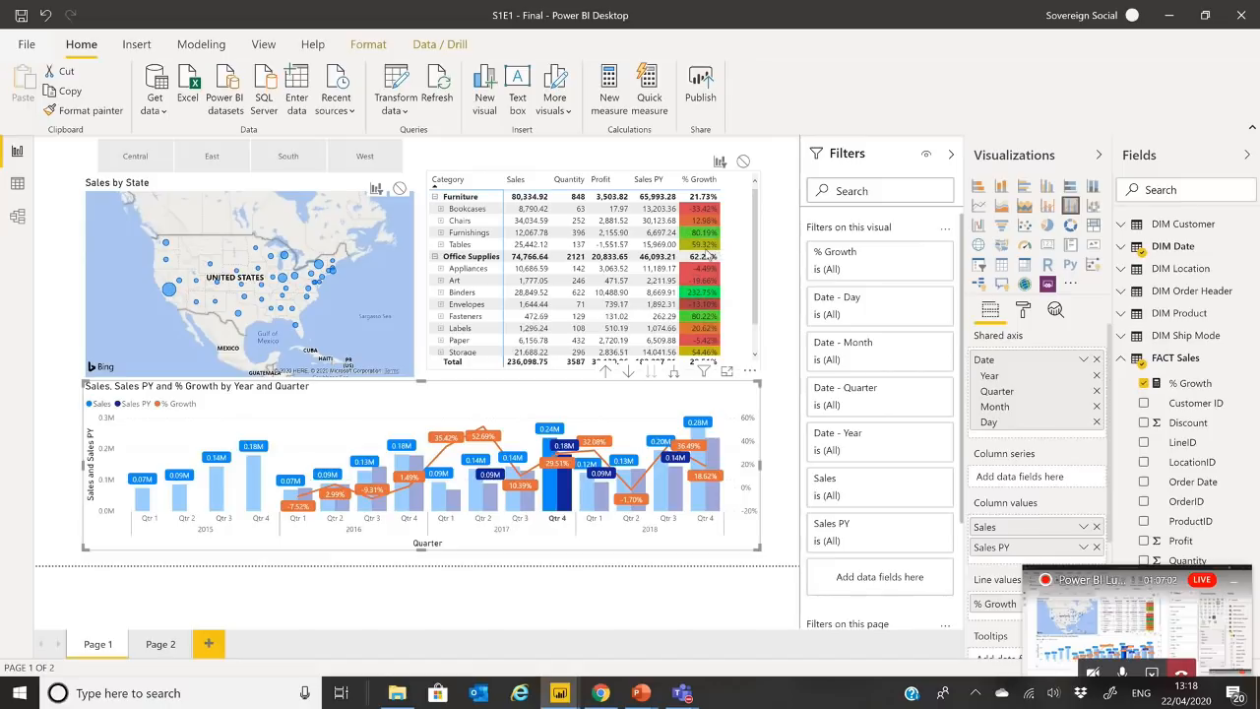
{"action": "left_click", "coordinate": [700, 183]}
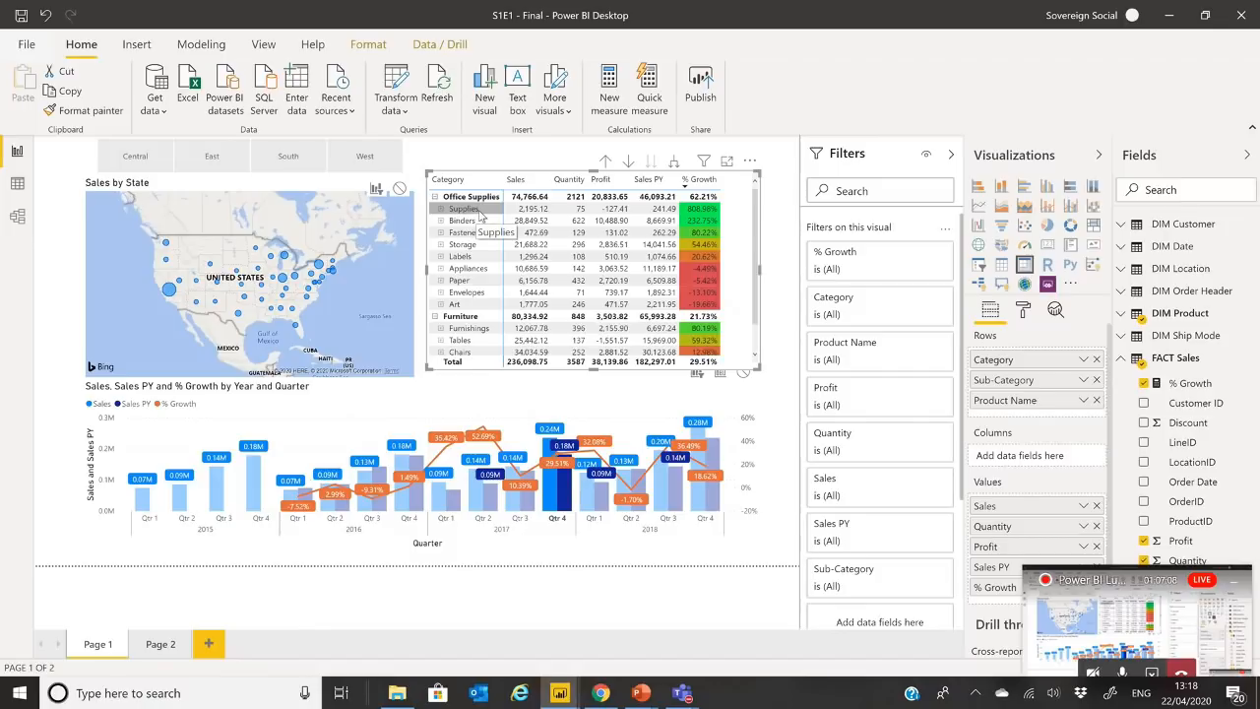
Expand and collapse the Supplies products in the matrix, then cross-filter the report by Supplies and clear the selection
{"action": "left_click", "coordinate": [442, 210]}
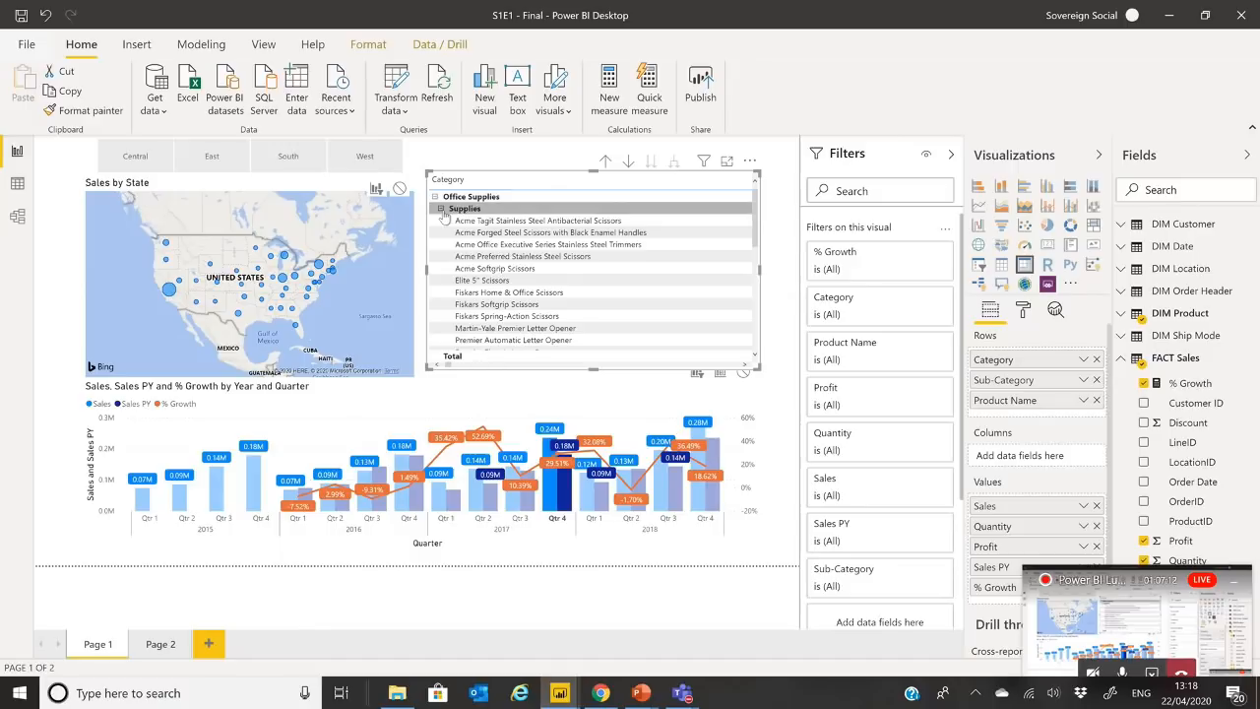
{"action": "left_click", "coordinate": [441, 210]}
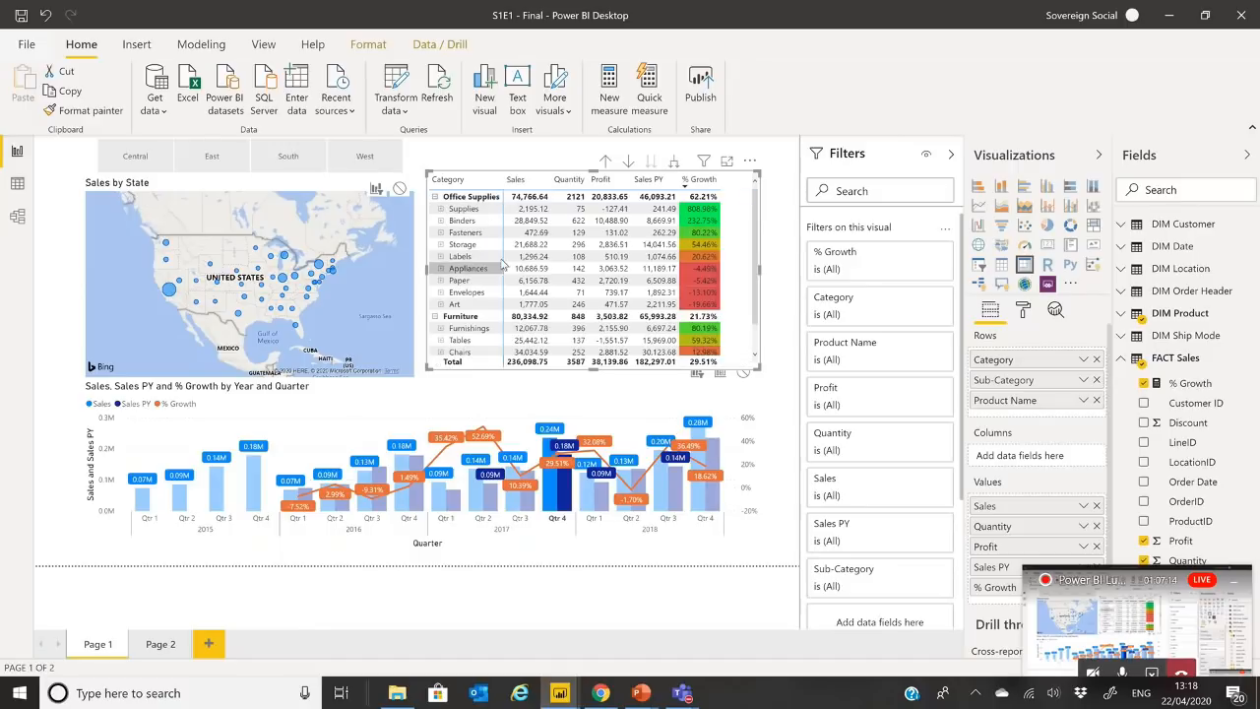
{"action": "left_click", "coordinate": [479, 212]}
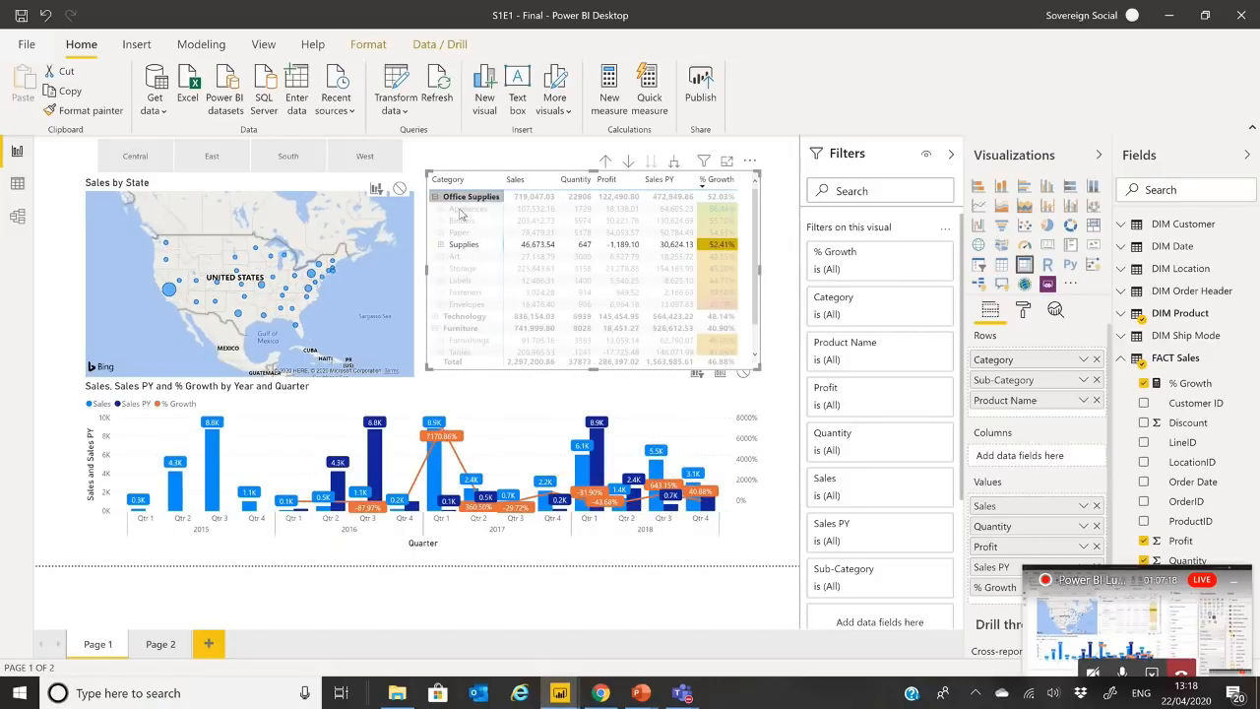
{"action": "left_click", "coordinate": [293, 459]}
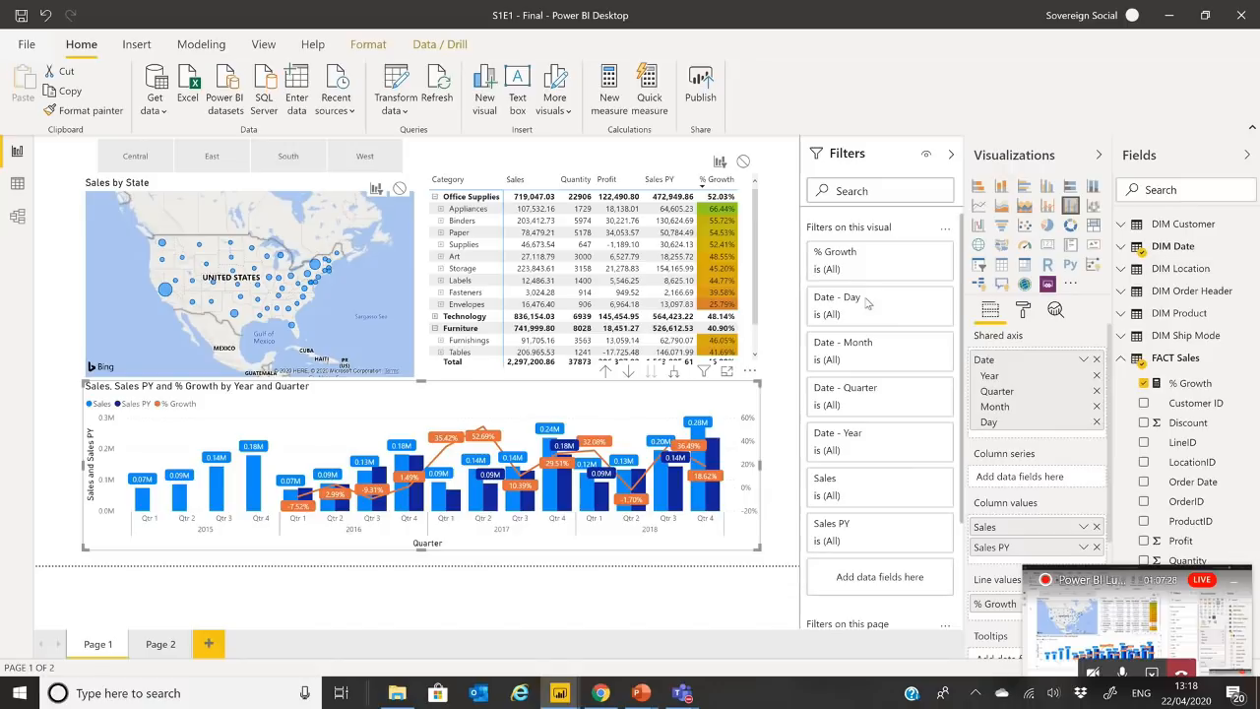
Open the DIM Location query in the Power Query Editor and examine the columns of the FACT Sales and DIM Customer queries
{"action": "right_click", "coordinate": [1161, 274]}
{"action": "left_click", "coordinate": [1171, 371]}
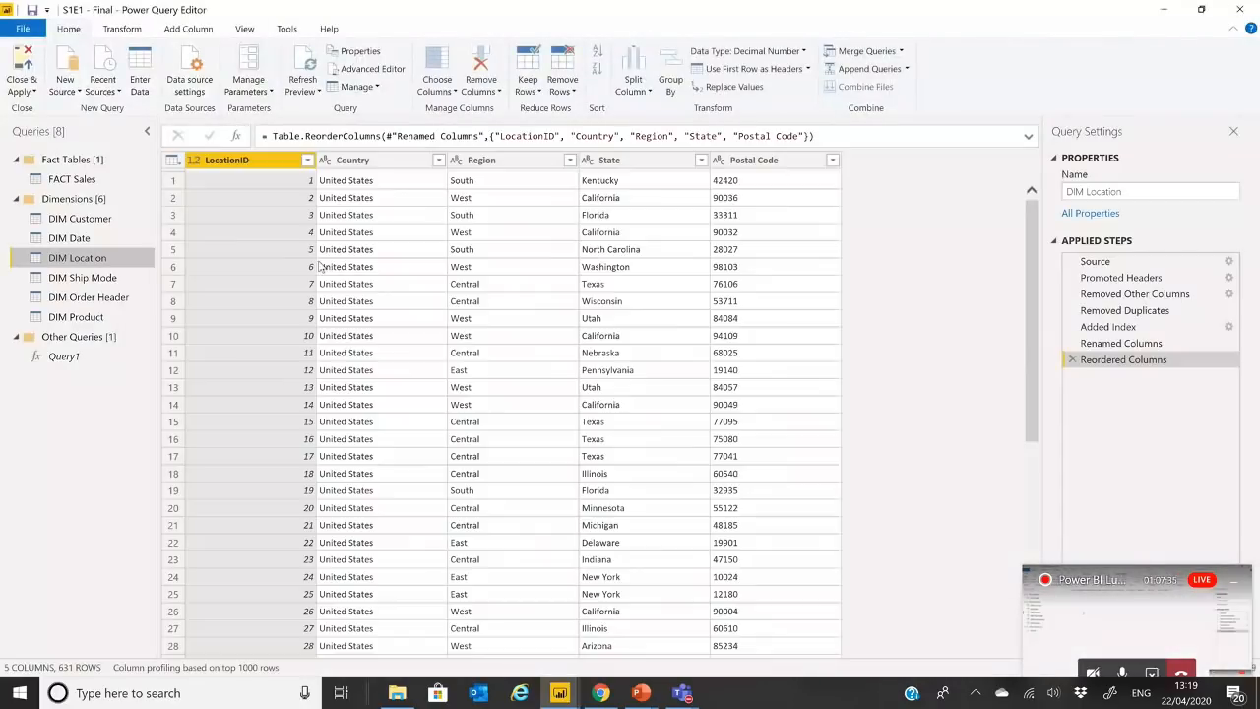
{"action": "left_click", "coordinate": [90, 179]}
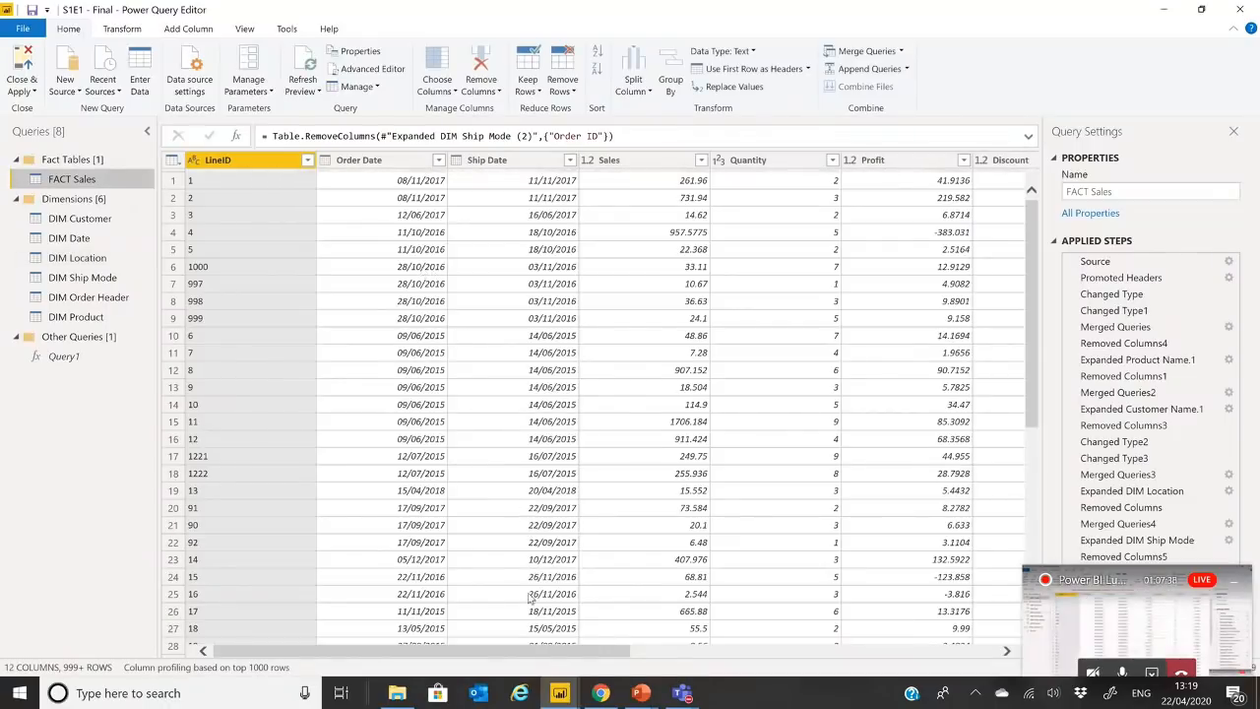
{"action": "left_click_drag", "start_coordinate": [567, 656], "coordinate": [942, 686]}
{"action": "left_click", "coordinate": [94, 226]}
{"action": "left_click", "coordinate": [87, 240]}
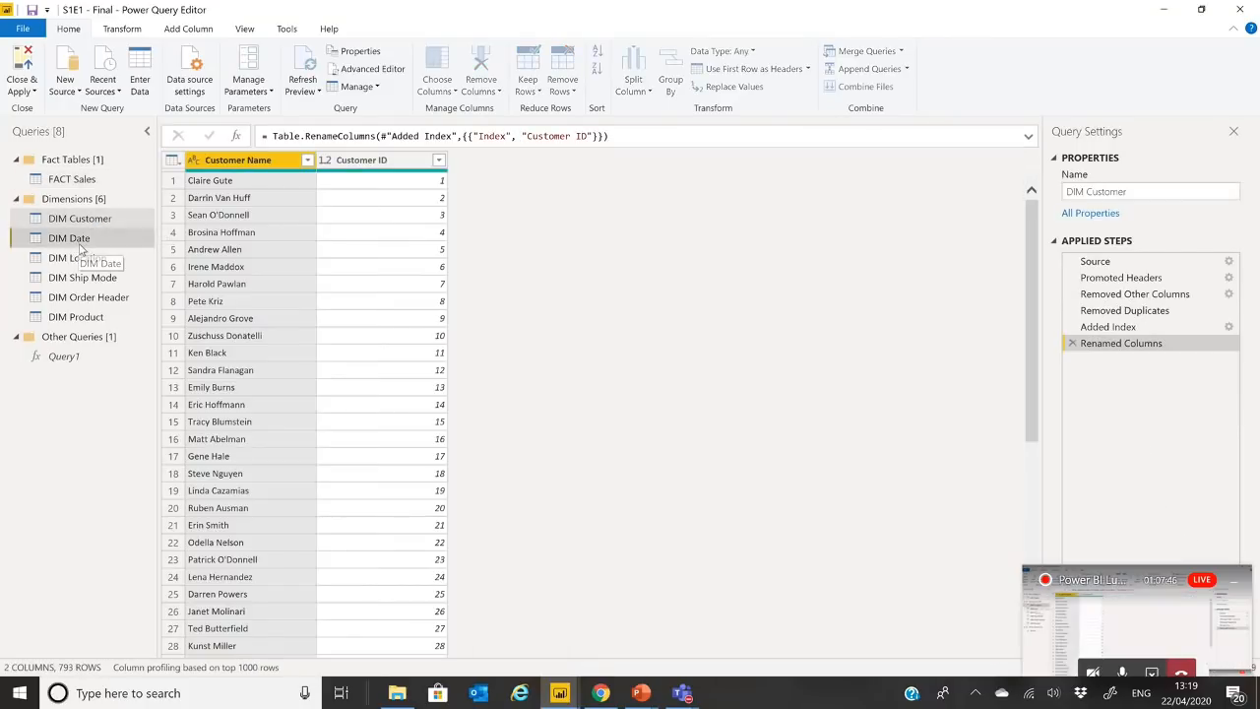
{"action": "left_click", "coordinate": [83, 183]}
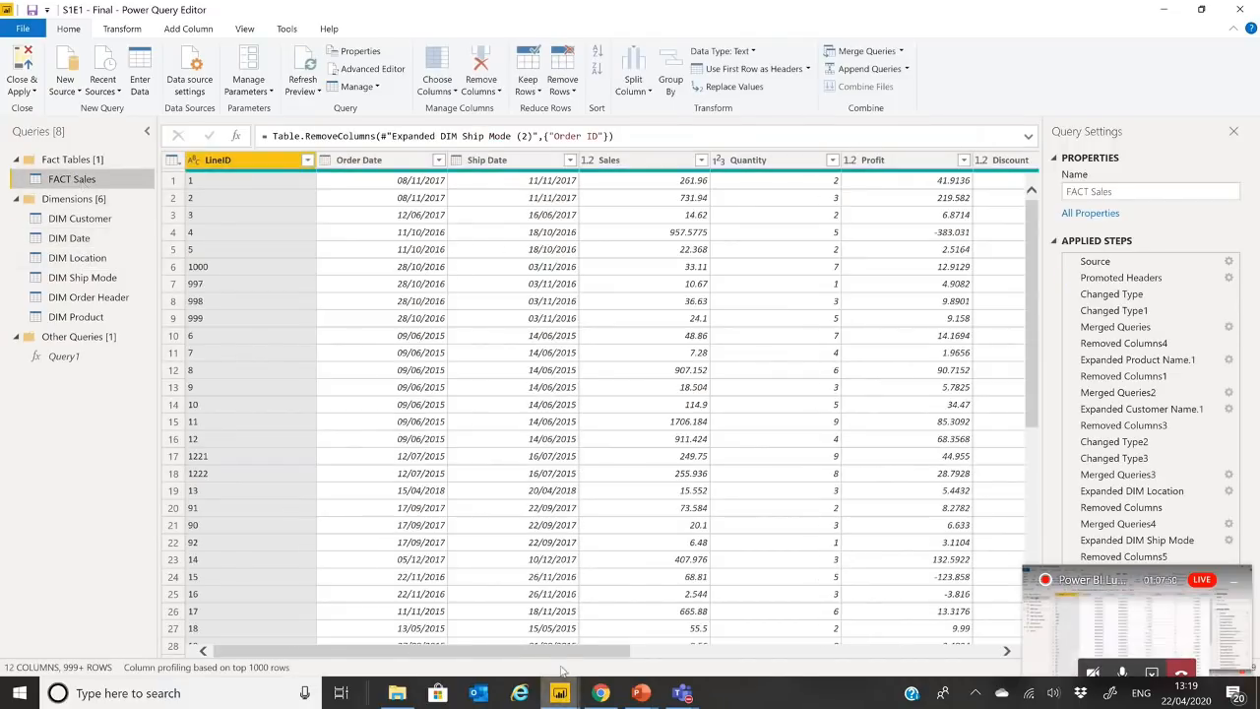
{"action": "mouse_move", "coordinate": [557, 656]}
{"action": "left_mouse_down"}
{"action": "mouse_move", "coordinate": [857, 657]}
{"action": "mouse_move", "coordinate": [538, 673]}
{"action": "left_mouse_up"}
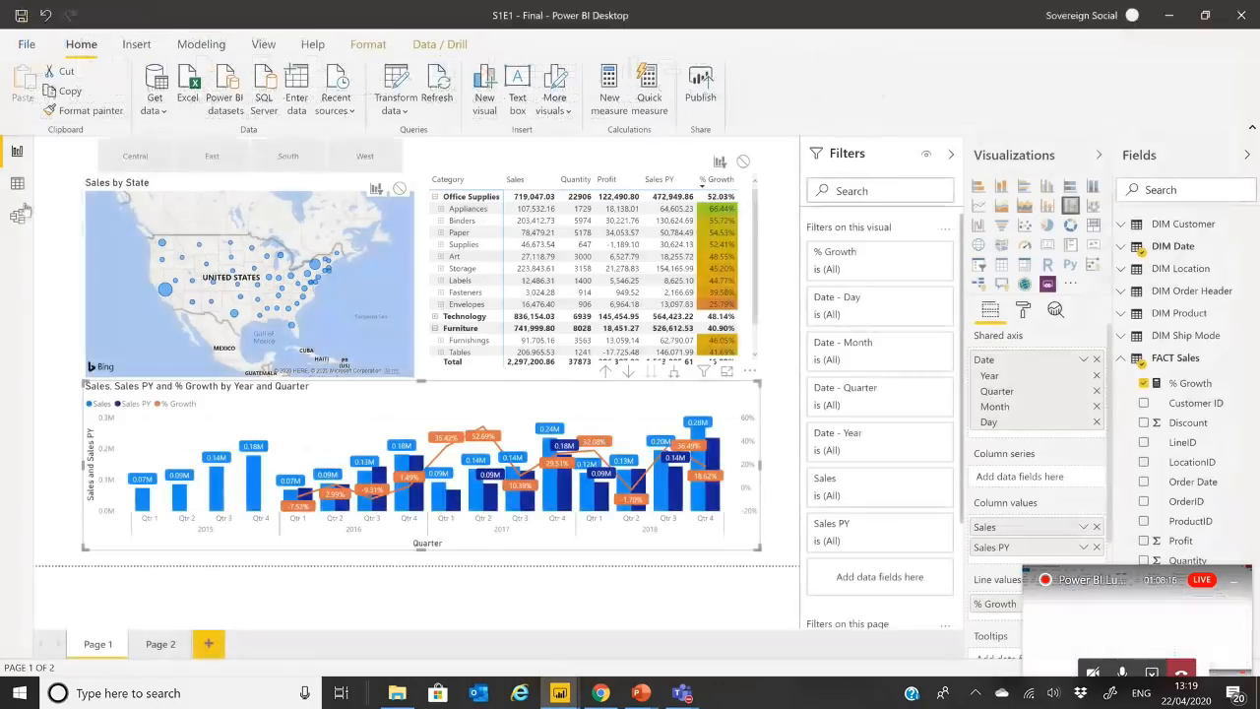
Display the model diagram with the relationships between FACT Sales and the DIM tables
{"action": "left_click", "coordinate": [17, 216]}
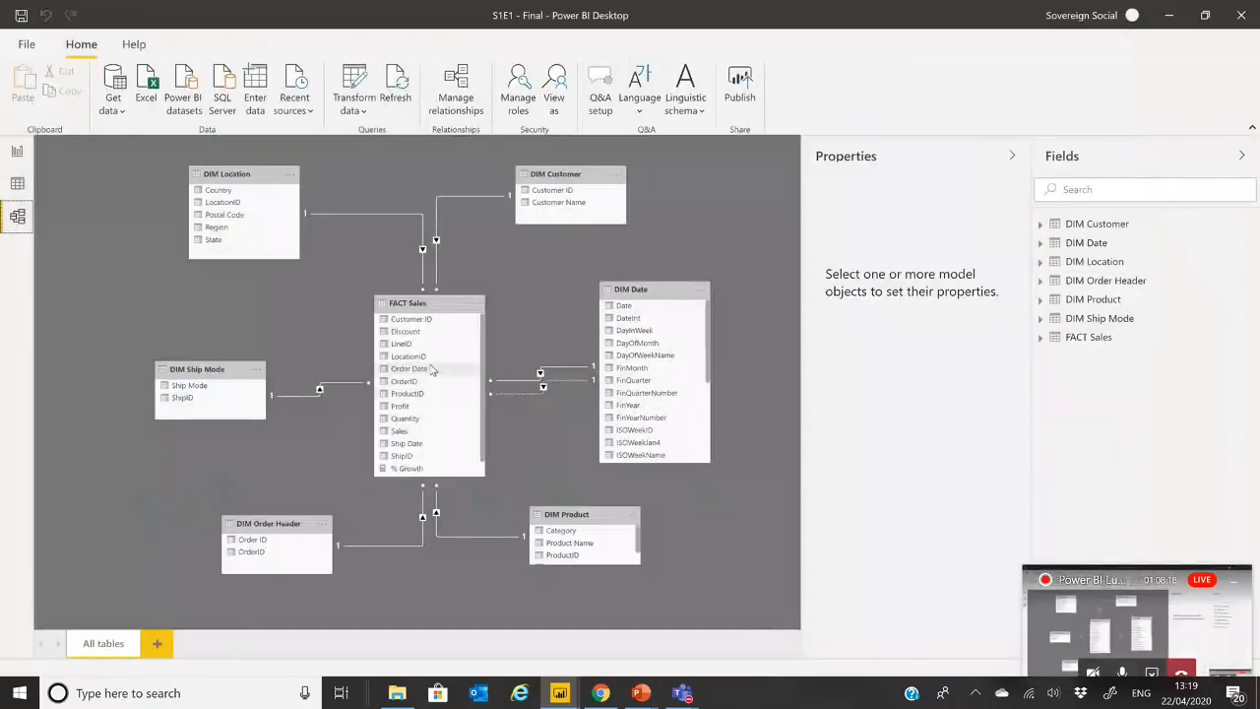